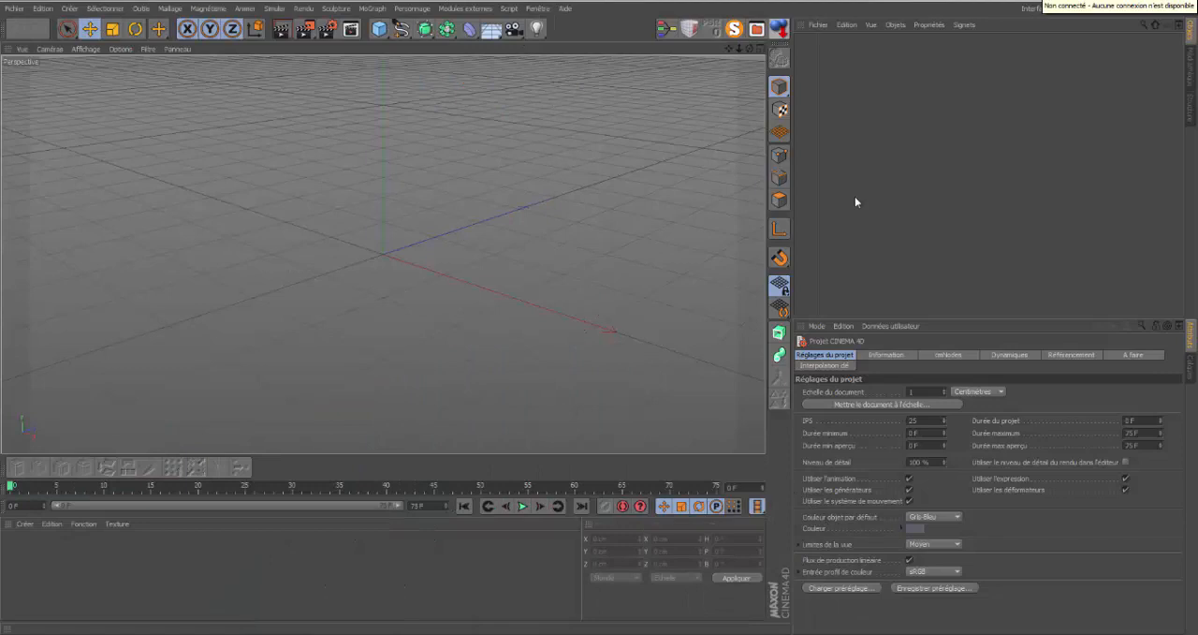
Add a plane with 1 width and 1 height segment, and stretch it to about 924 cm by 2469 cm.
drag(750, 50, 598, 311)
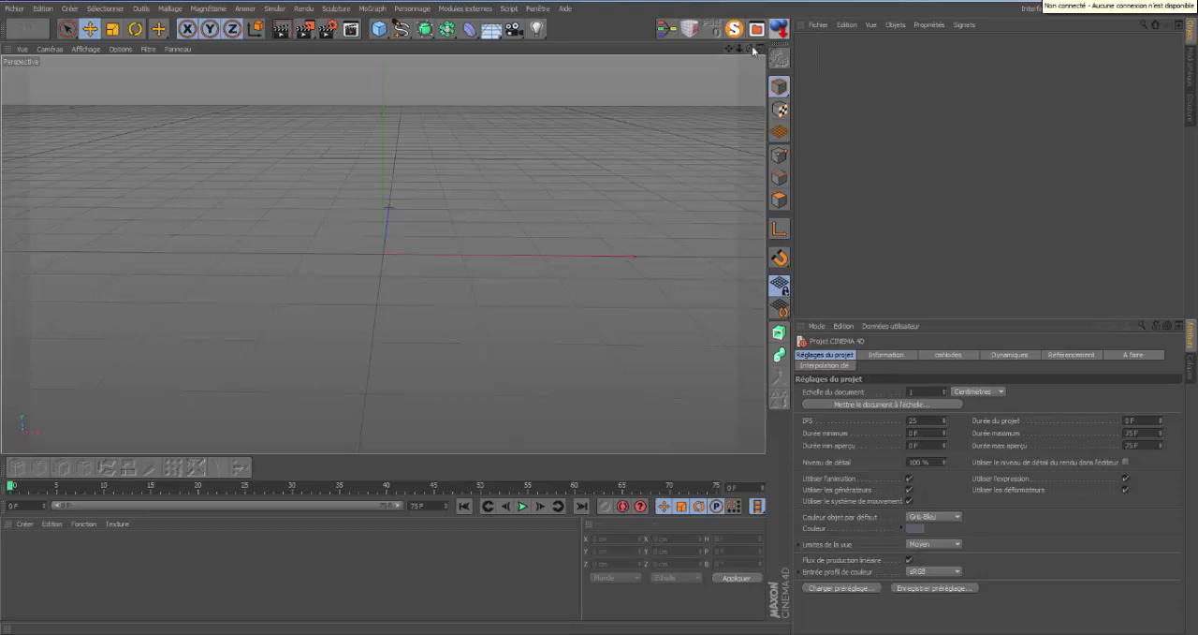
drag(748, 48, 599, 315)
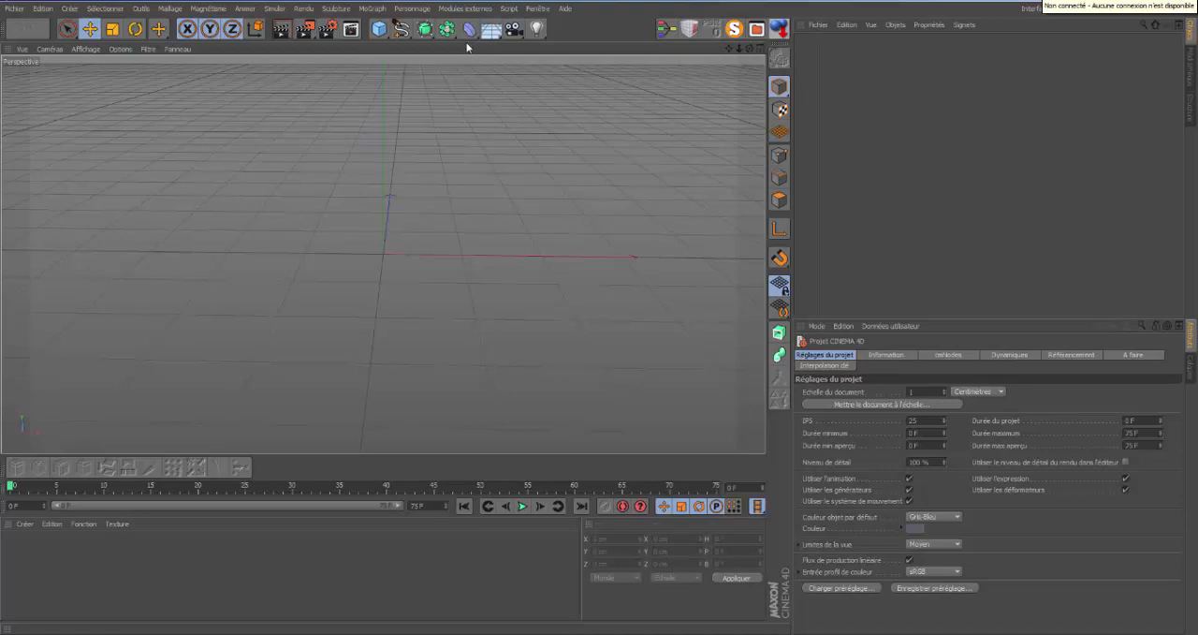
click(384, 35)
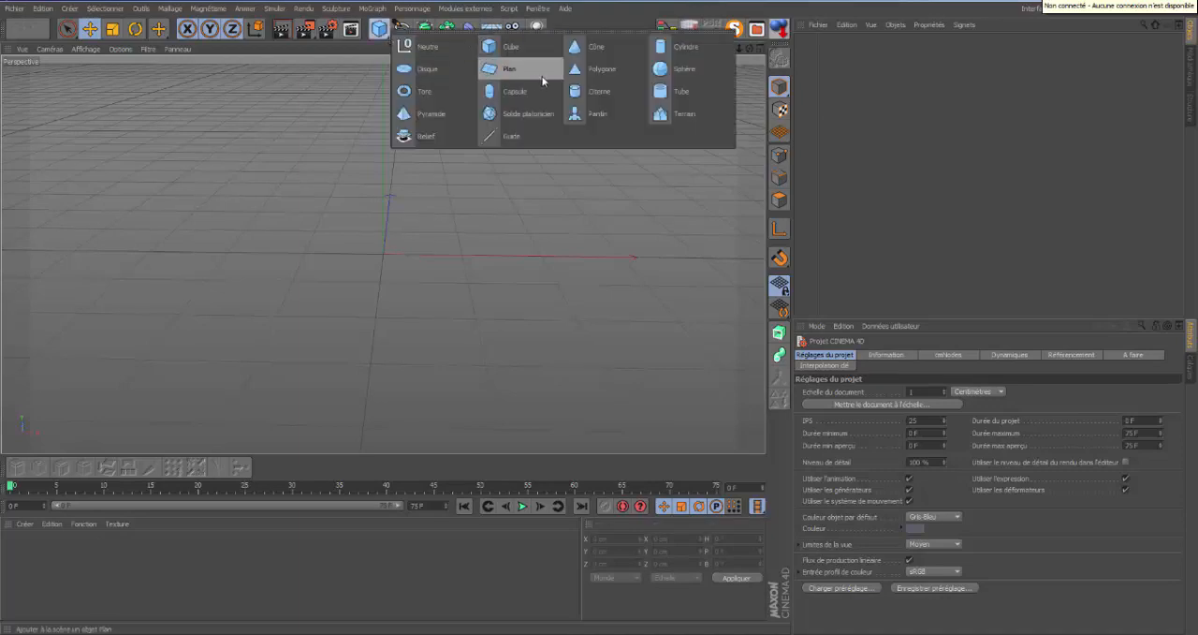
click(538, 82)
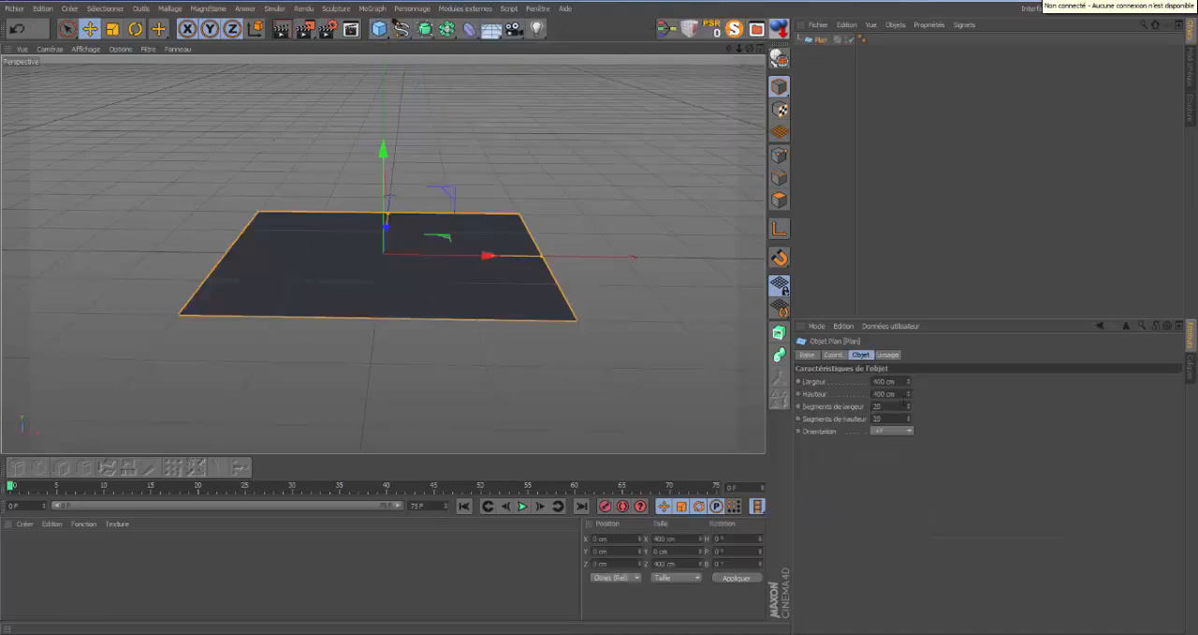
drag(908, 406, 910, 445)
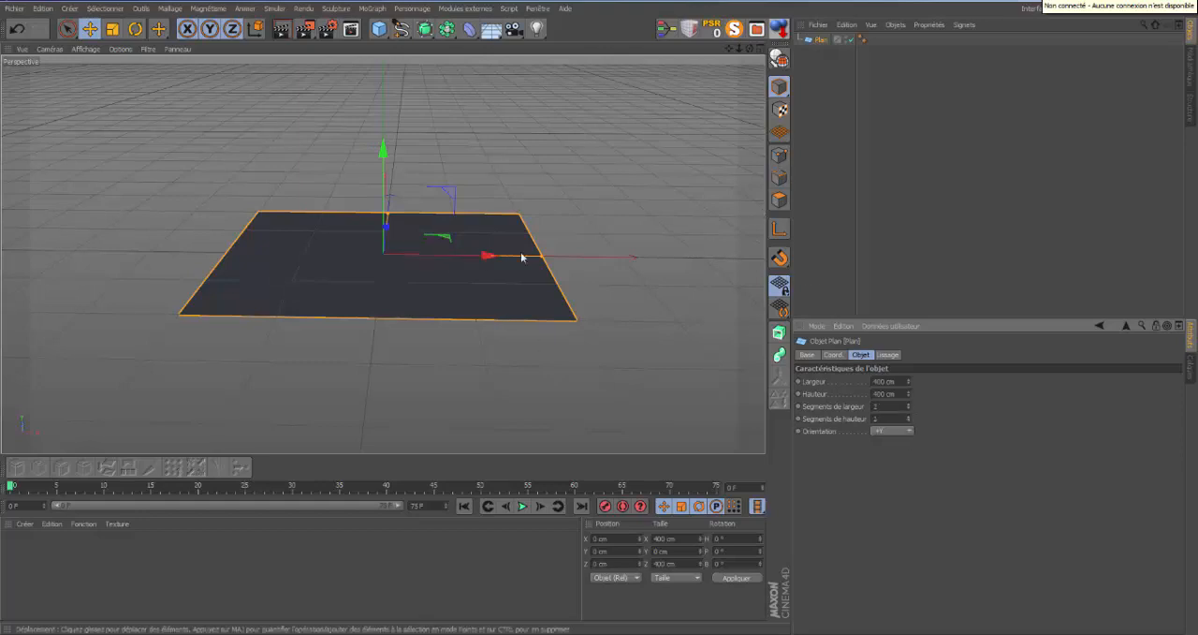
drag(543, 257, 756, 259)
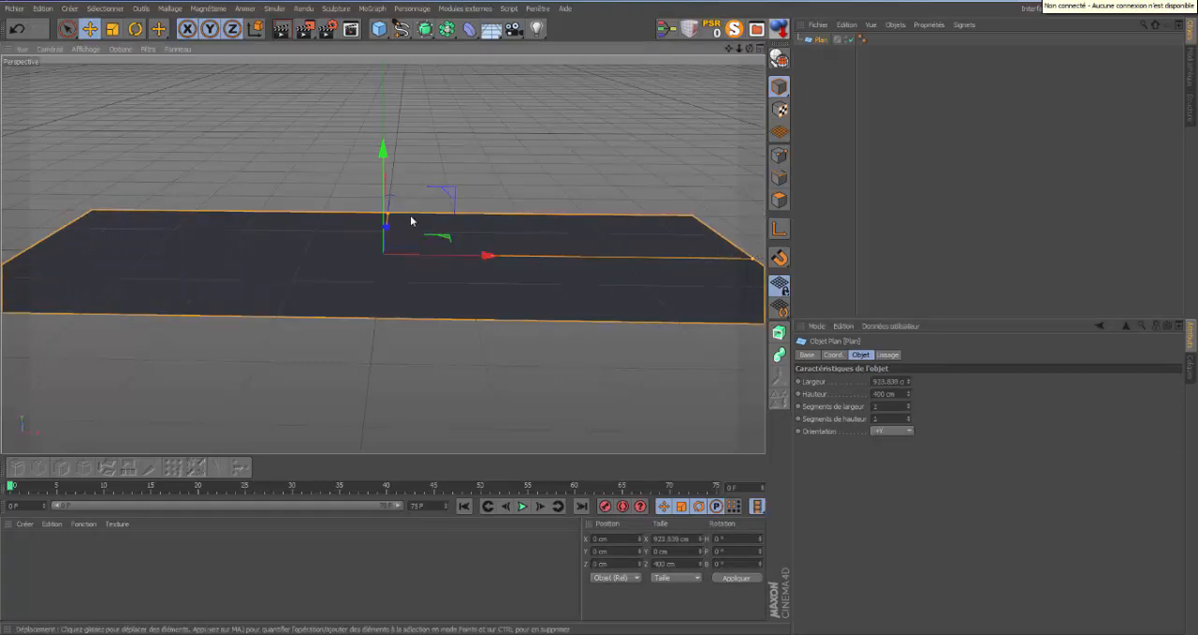
drag(388, 215, 400, 120)
Add a sphere with a 47 cm radius and raise it above the plane to about 67 cm on Y.
drag(749, 49, 600, 318)
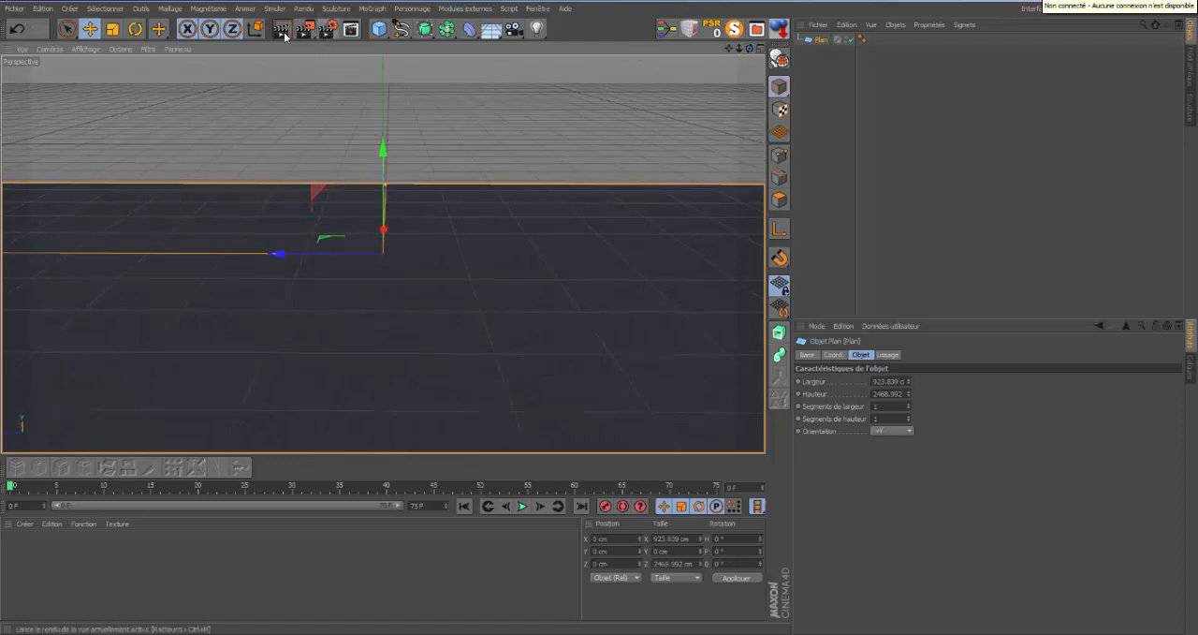
click(380, 35)
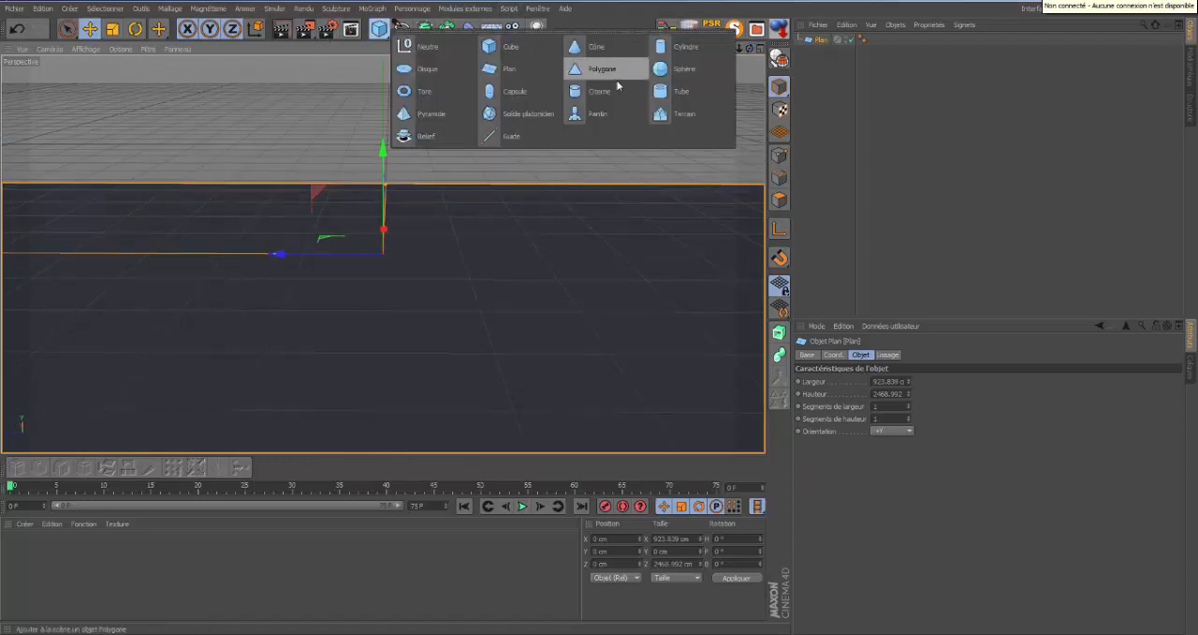
click(660, 69)
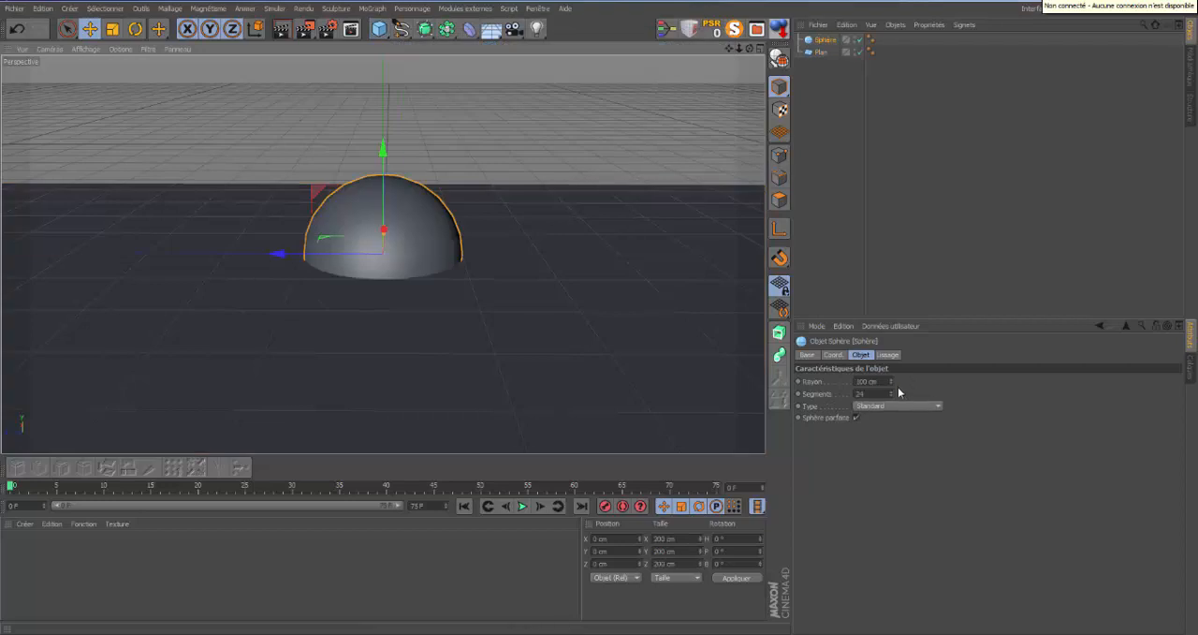
drag(890, 381, 889, 390)
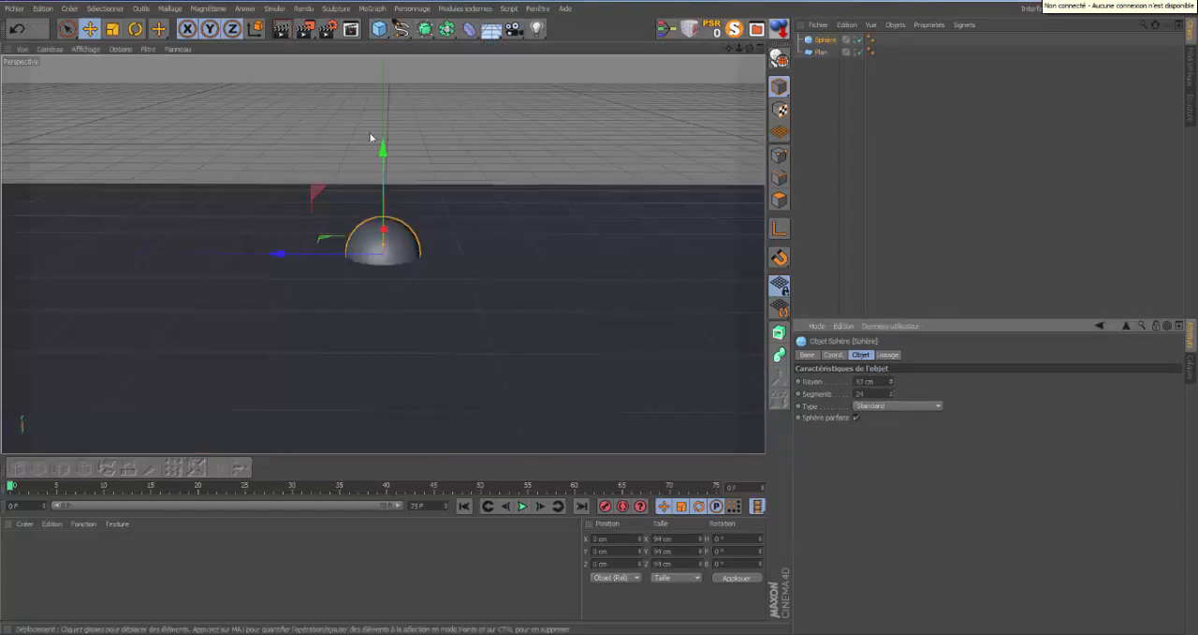
click(779, 29)
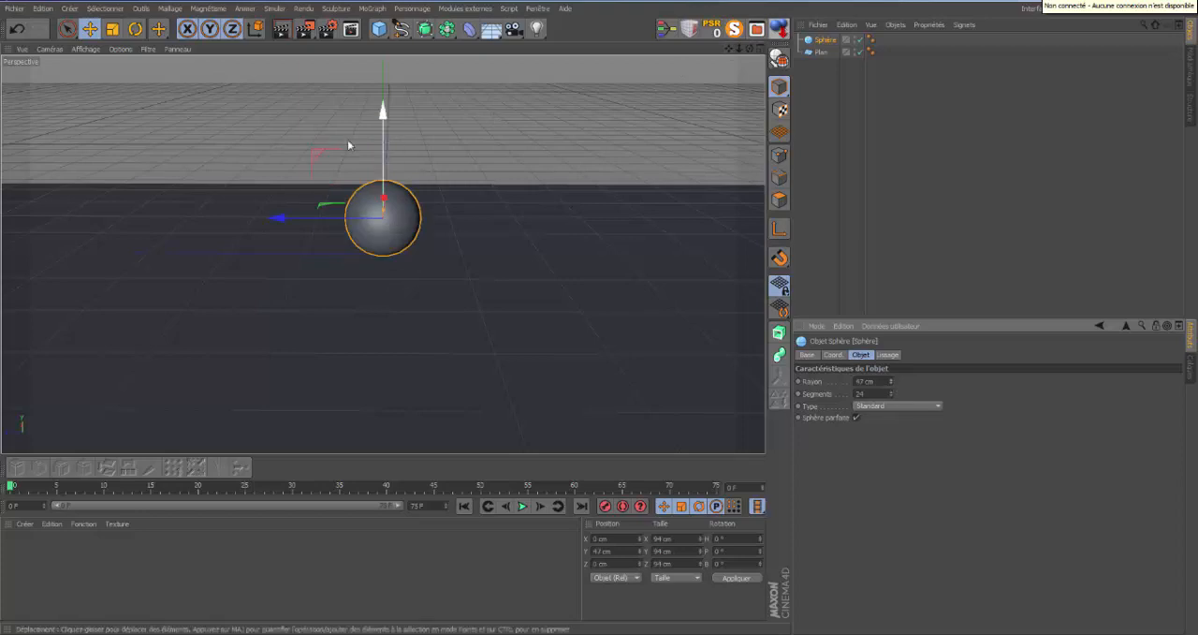
drag(383, 114, 383, 98)
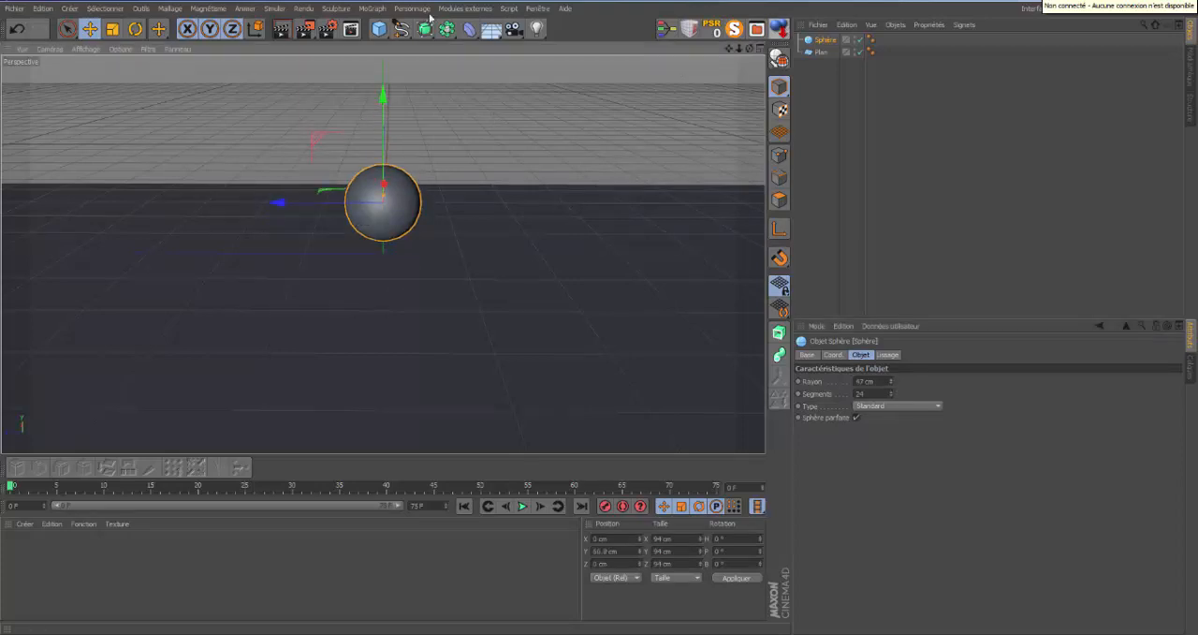
Add a spot light, move it away from the sphere along negative Z and raise it to about 150 cm.
click(536, 29)
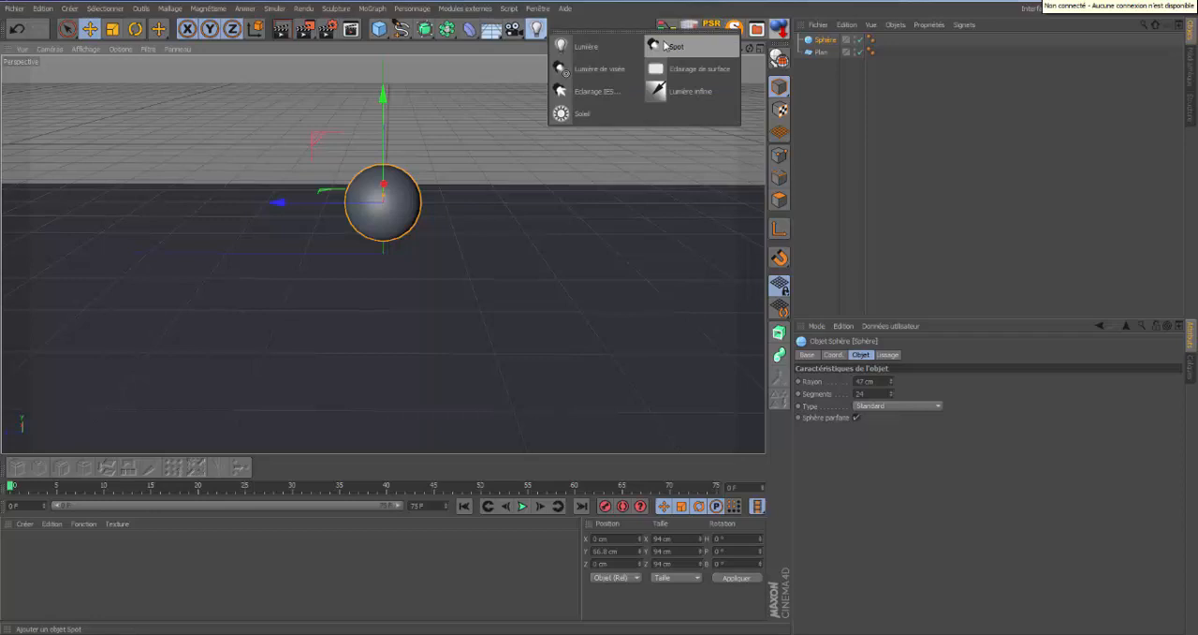
click(666, 46)
drag(281, 255, 753, 236)
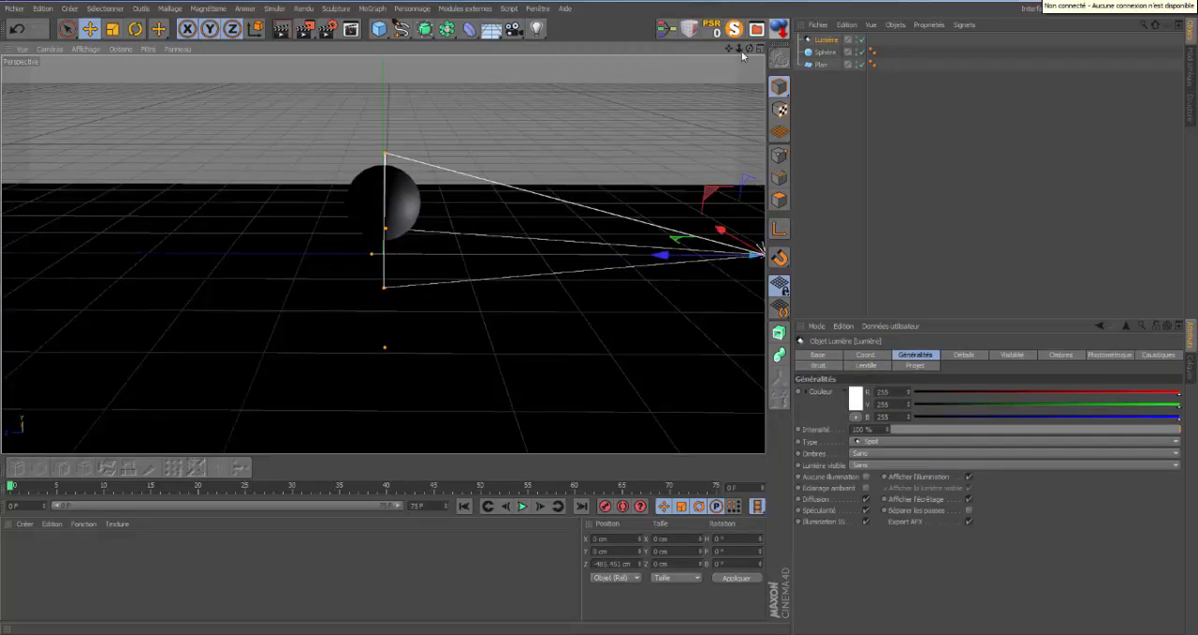
drag(742, 50, 599, 313)
drag(635, 152, 631, 79)
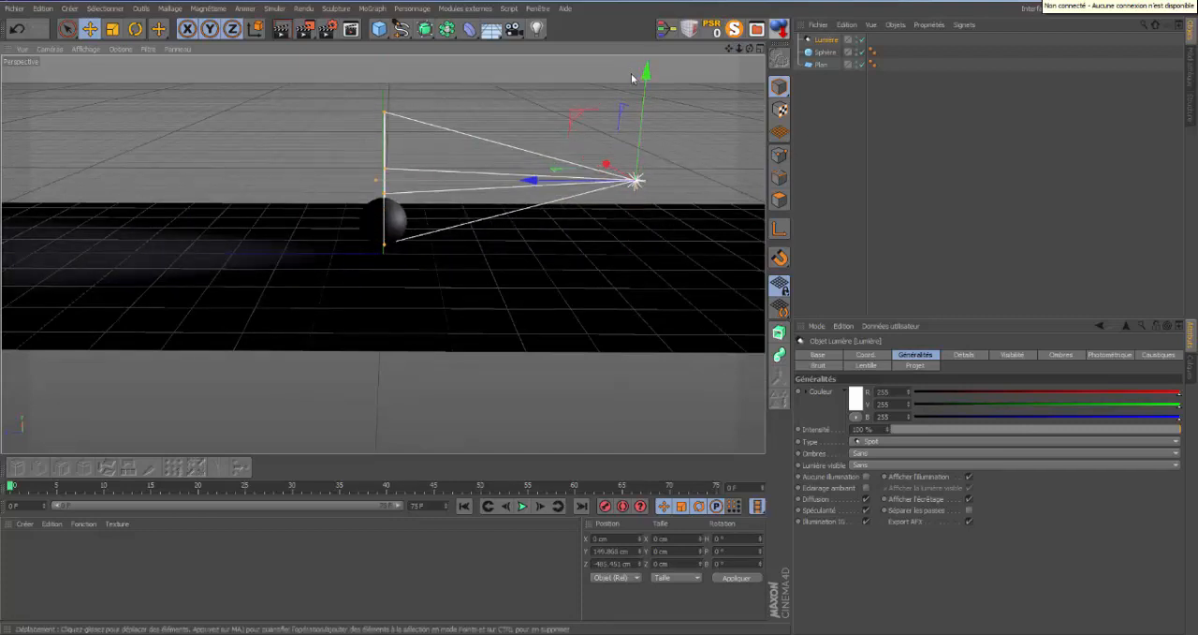
Raise the spot light to about 213 cm on Y and pitch it about -17° so it aims at the sphere.
drag(739, 48, 601, 314)
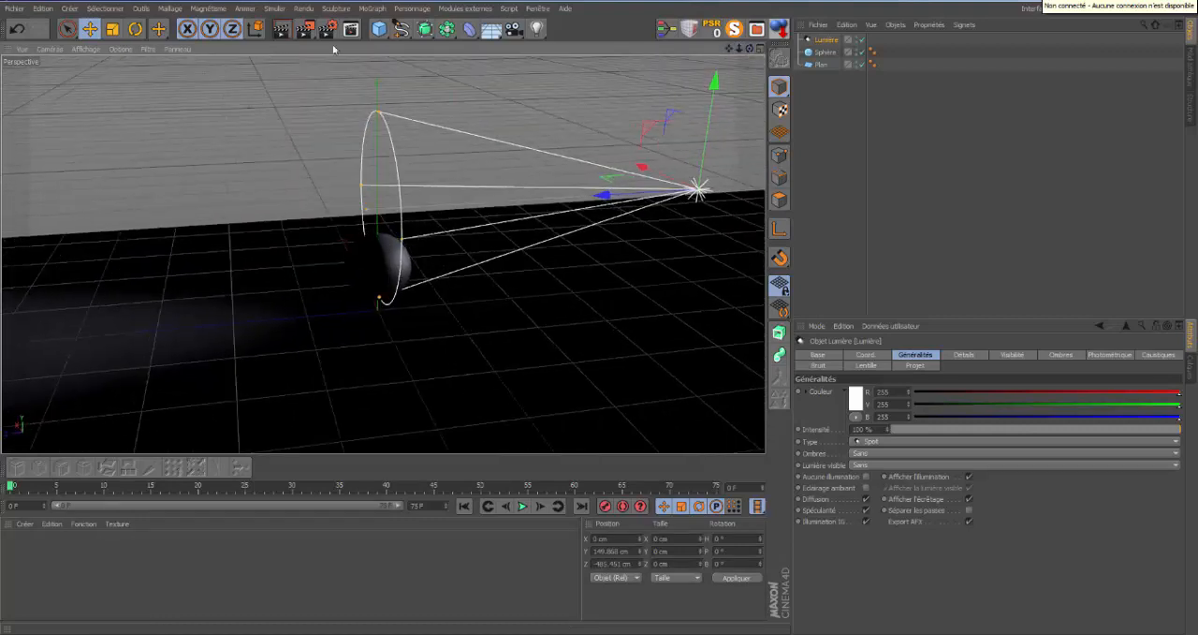
click(136, 29)
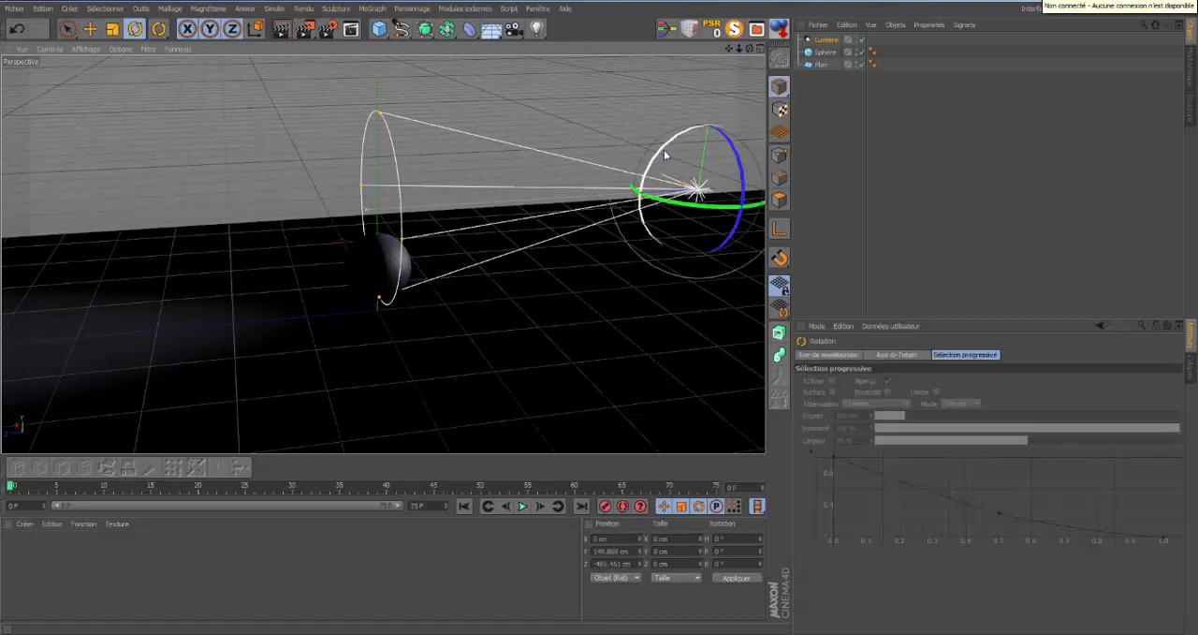
click(90, 29)
drag(716, 85, 716, 49)
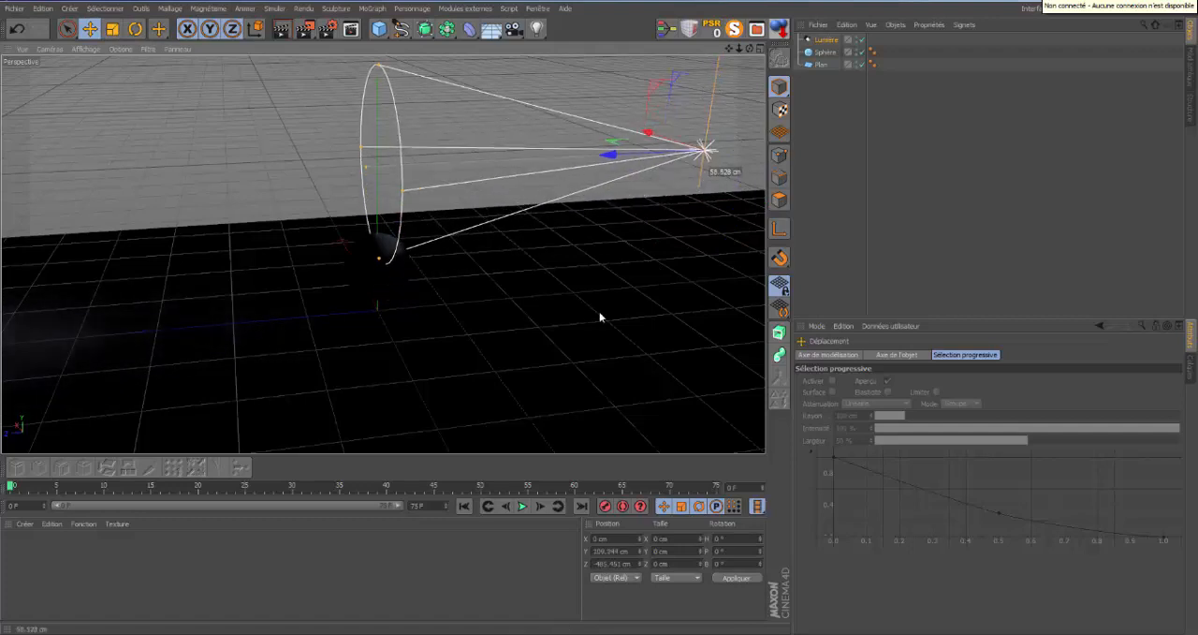
click(136, 29)
drag(662, 114, 653, 137)
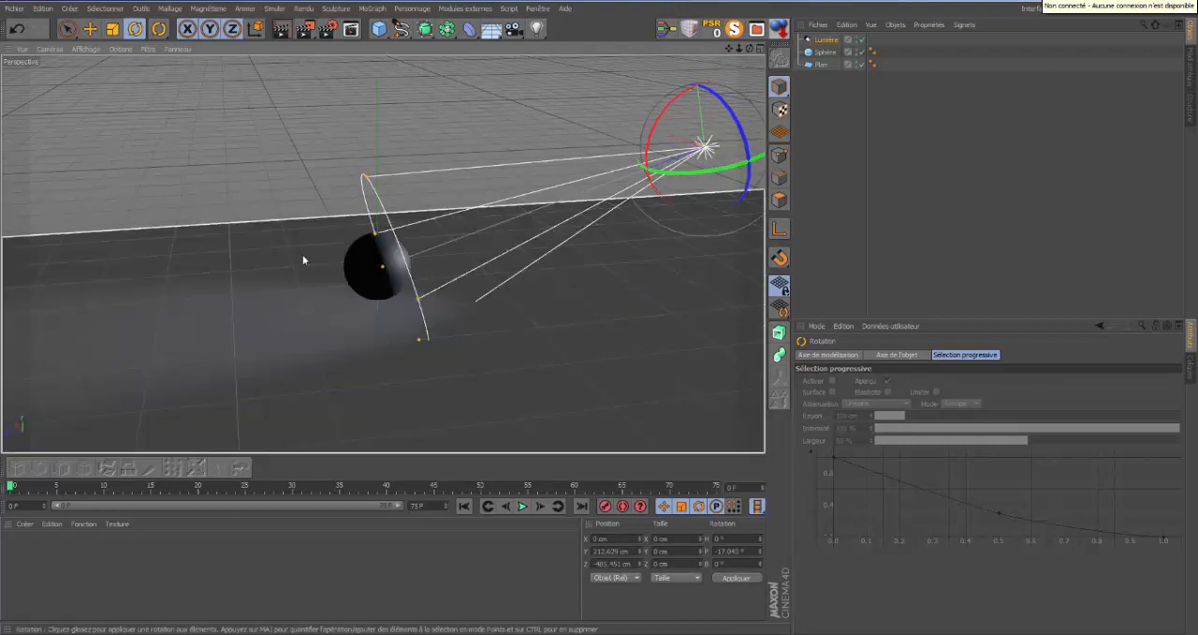
Set the spot light's visible light to Volumétrique and extend its visible cone well past the sphere.
click(826, 41)
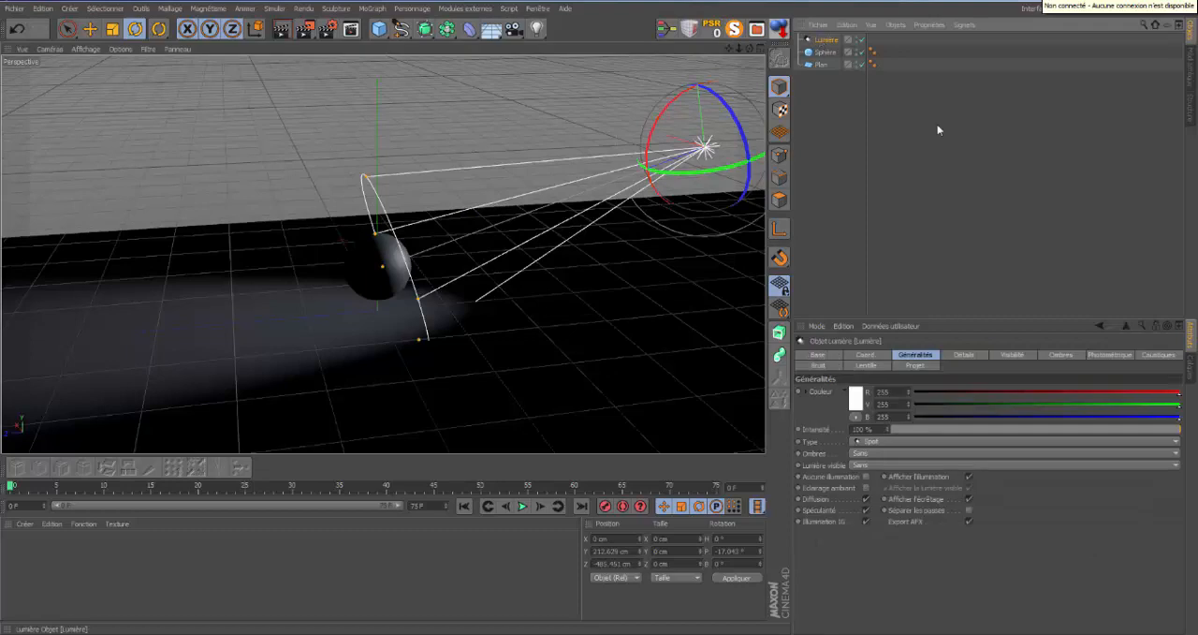
click(1176, 465)
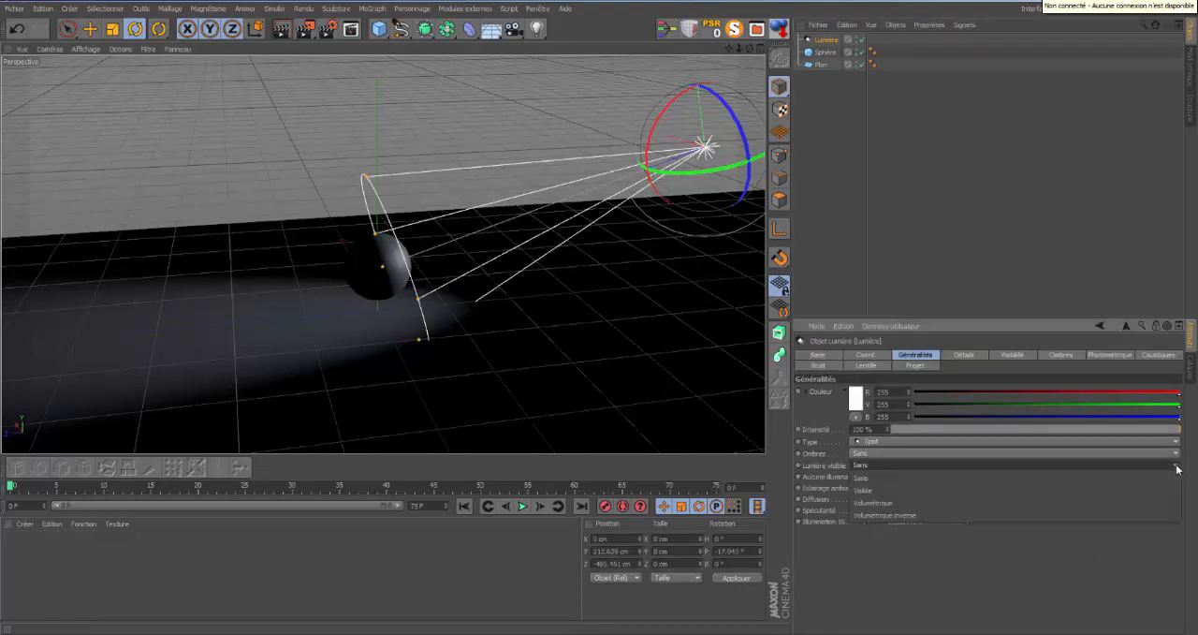
click(996, 507)
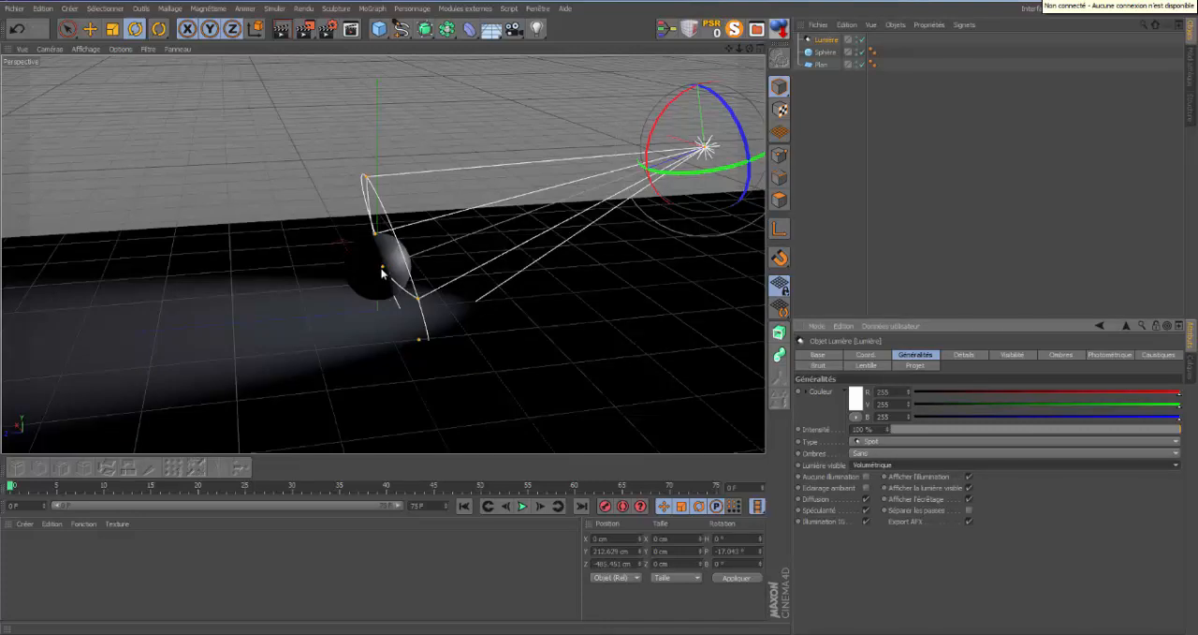
drag(380, 266, 78, 336)
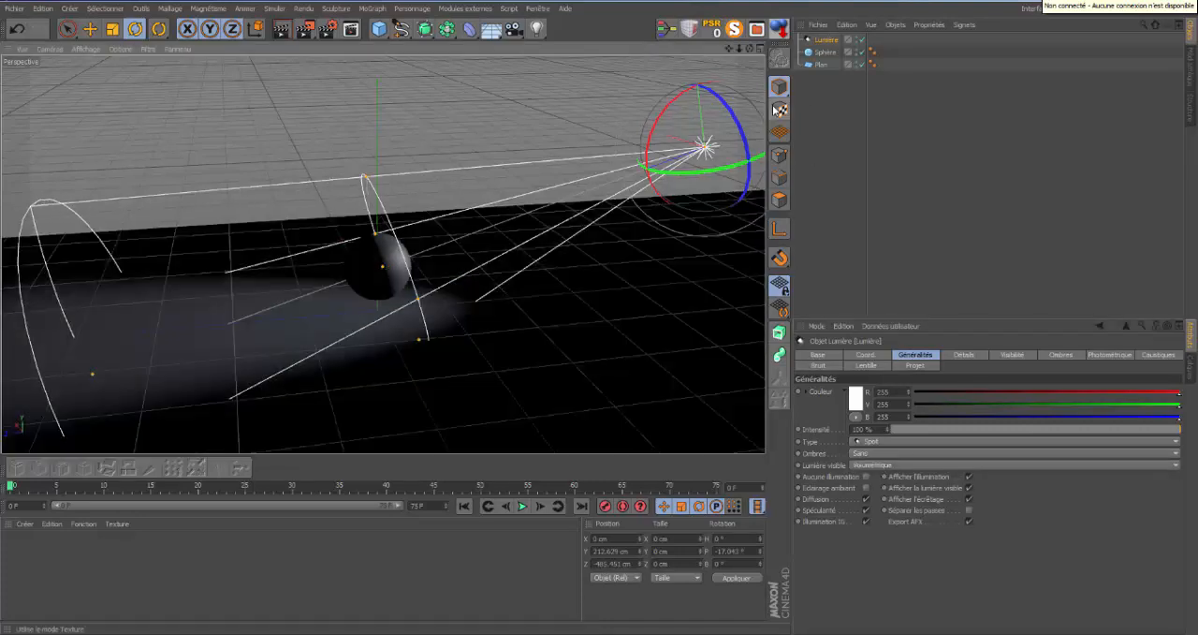
Create a new material and disable its Couleur and Spécularité channels.
double_click(68, 551)
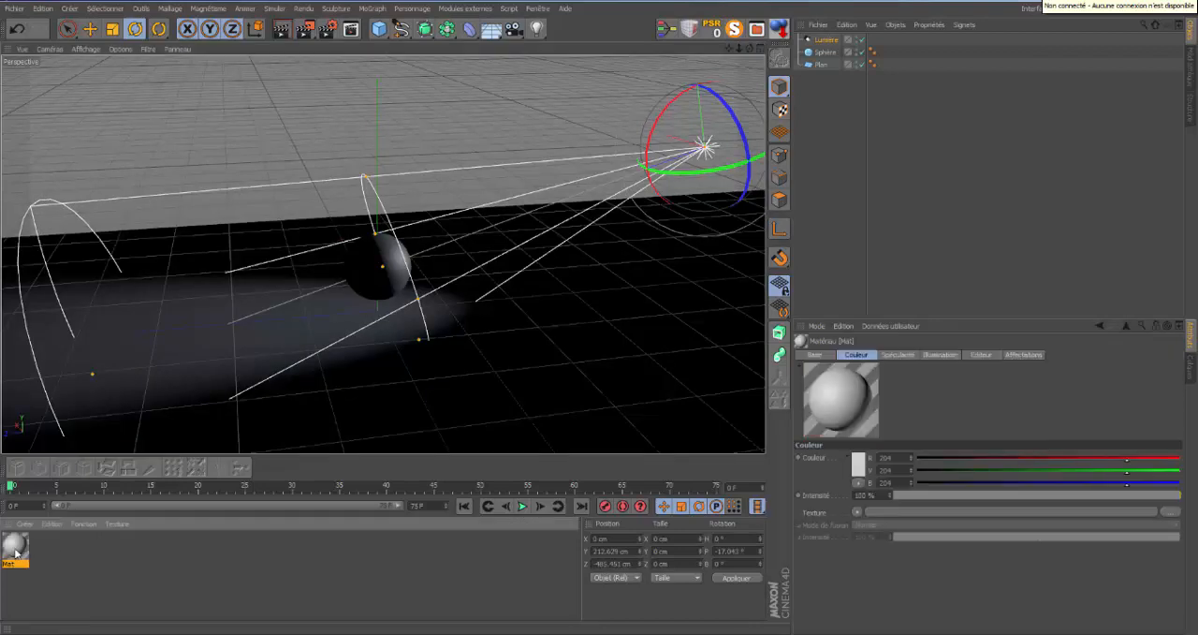
double_click(15, 548)
click(249, 192)
click(249, 303)
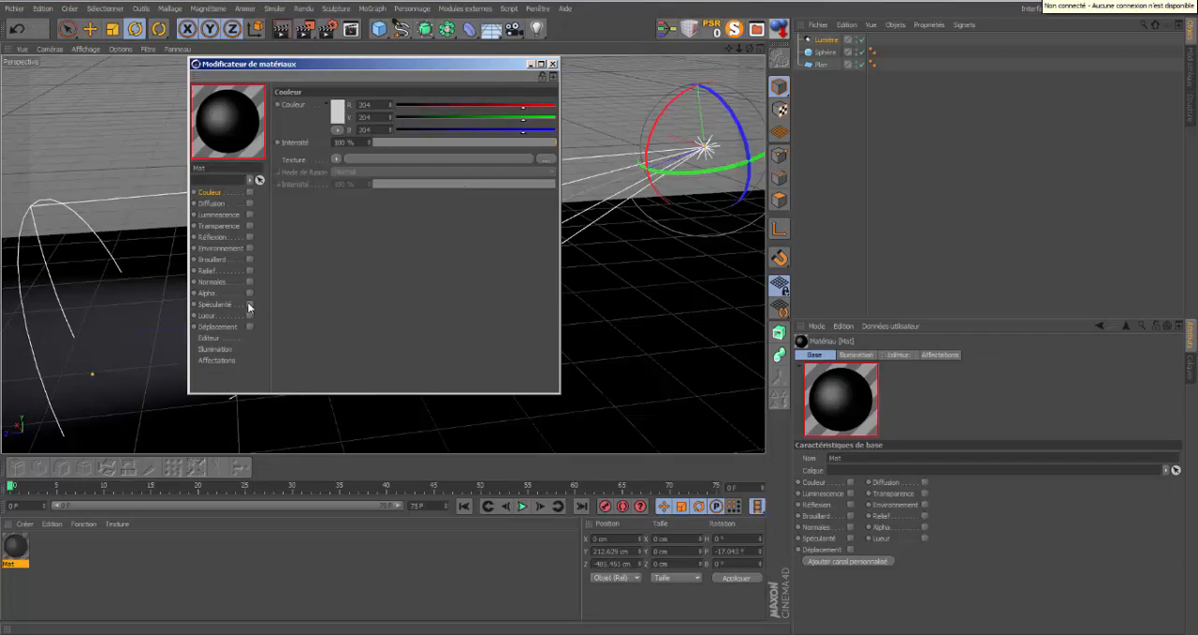
Enable the material's Transparence channel with a refraction of 1.06, and apply the material to the sphere.
click(249, 225)
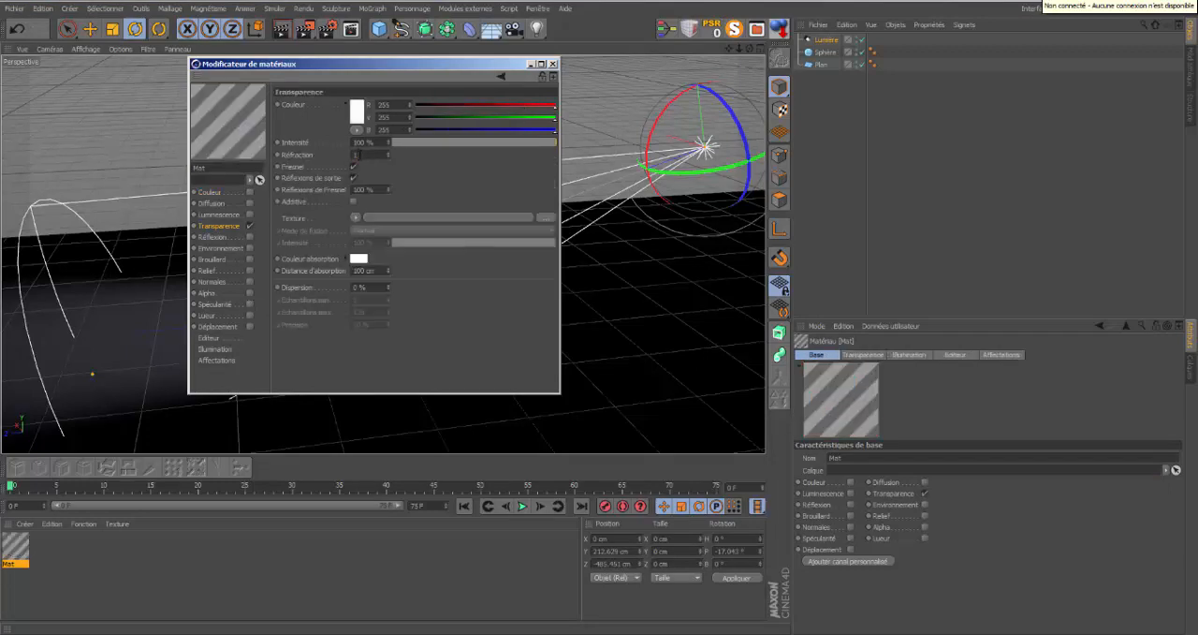
text(.1)
text(6)
key(Return)
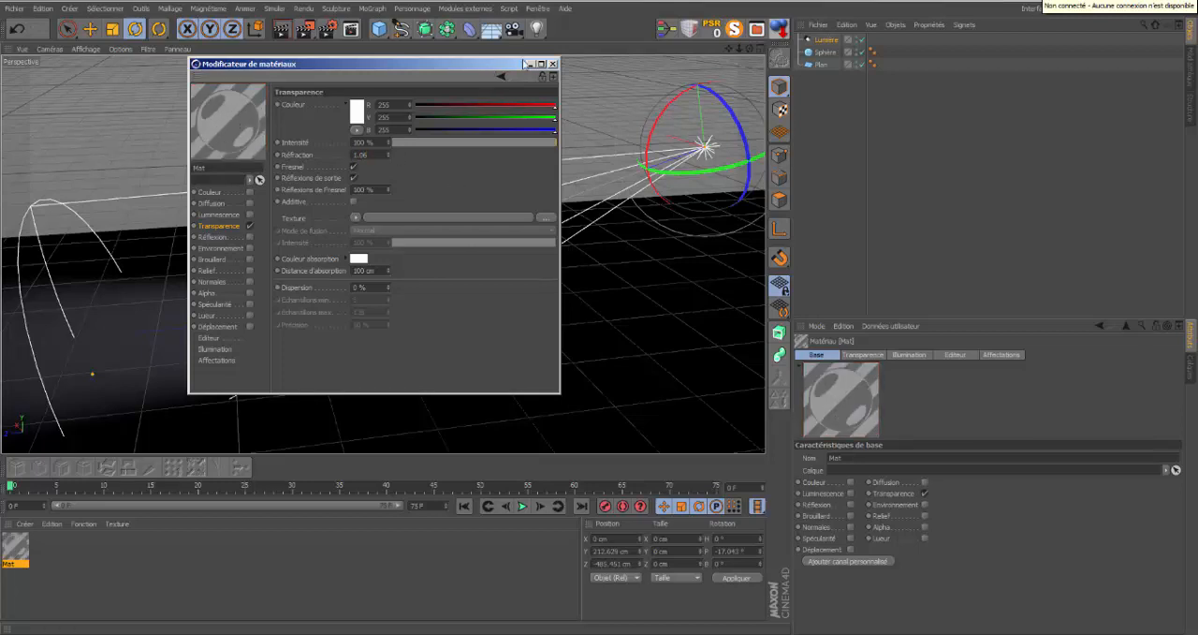
click(552, 63)
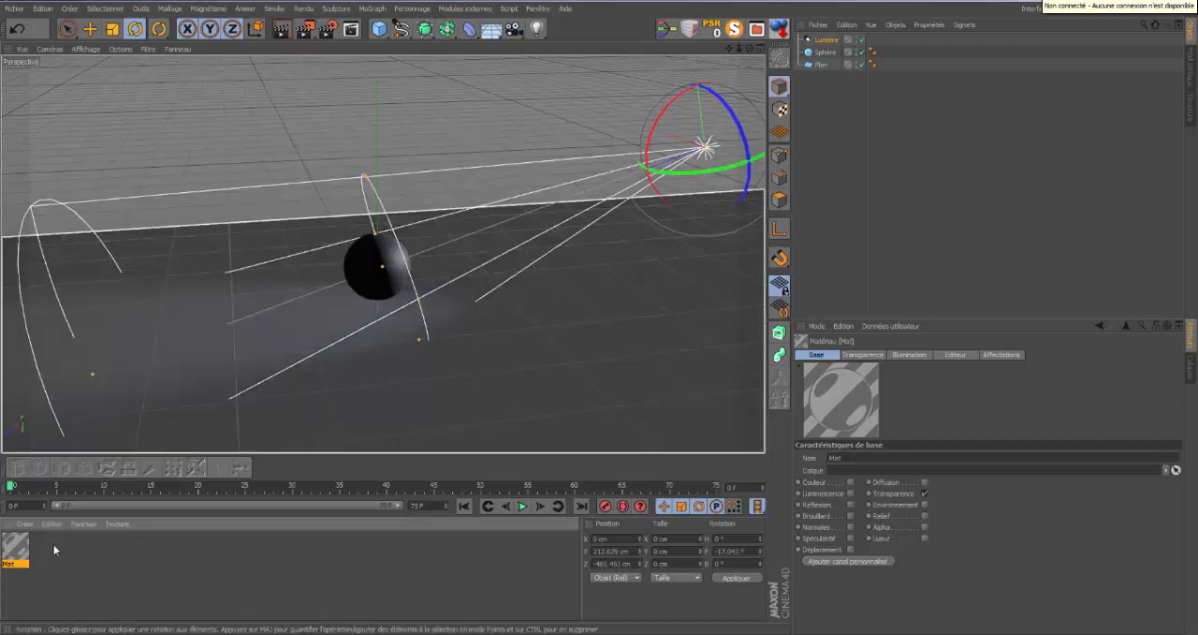
drag(17, 551, 833, 58)
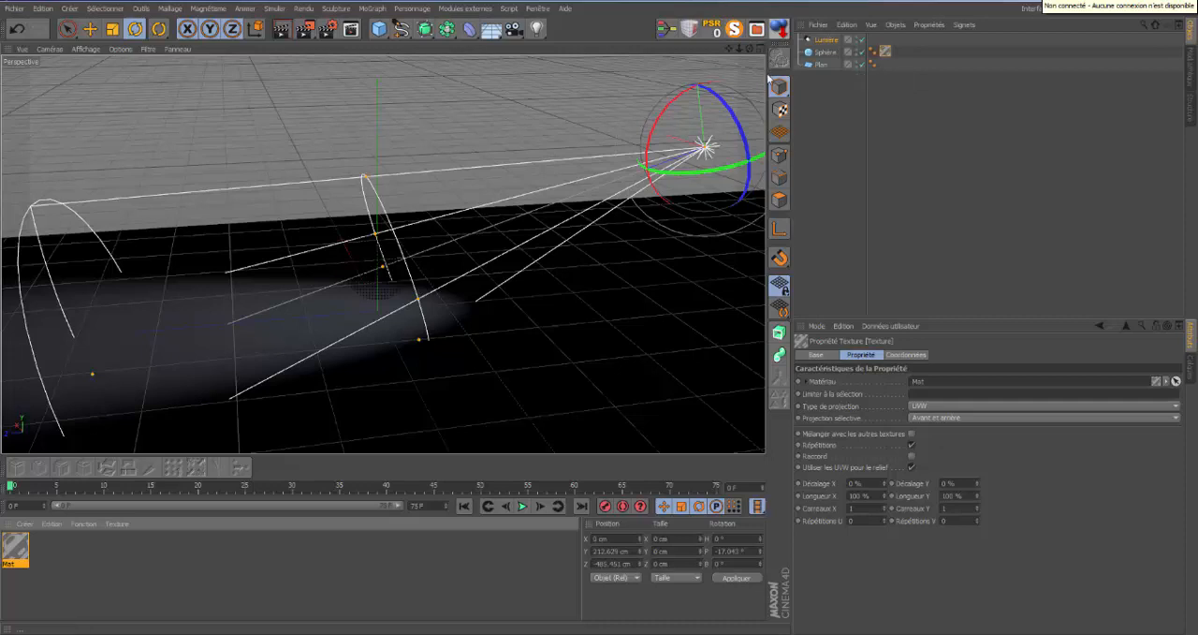
Set the spot light's shadows to Masques d'ombres (ombres diffuses) and render the view to compare with the render without shadows.
click(284, 33)
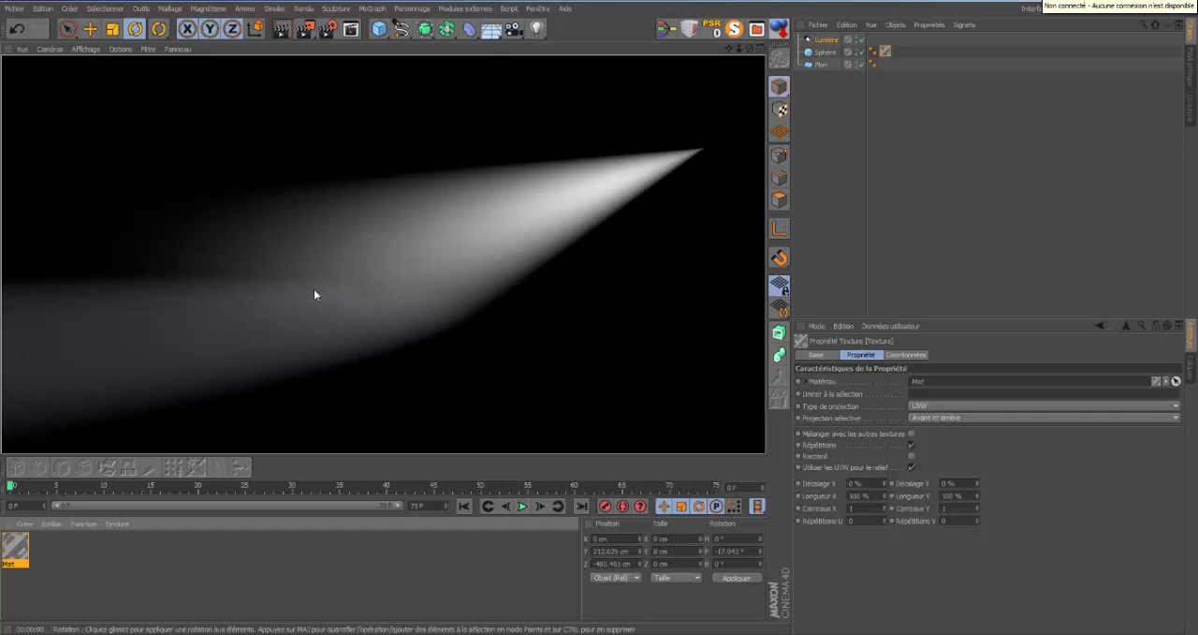
click(823, 41)
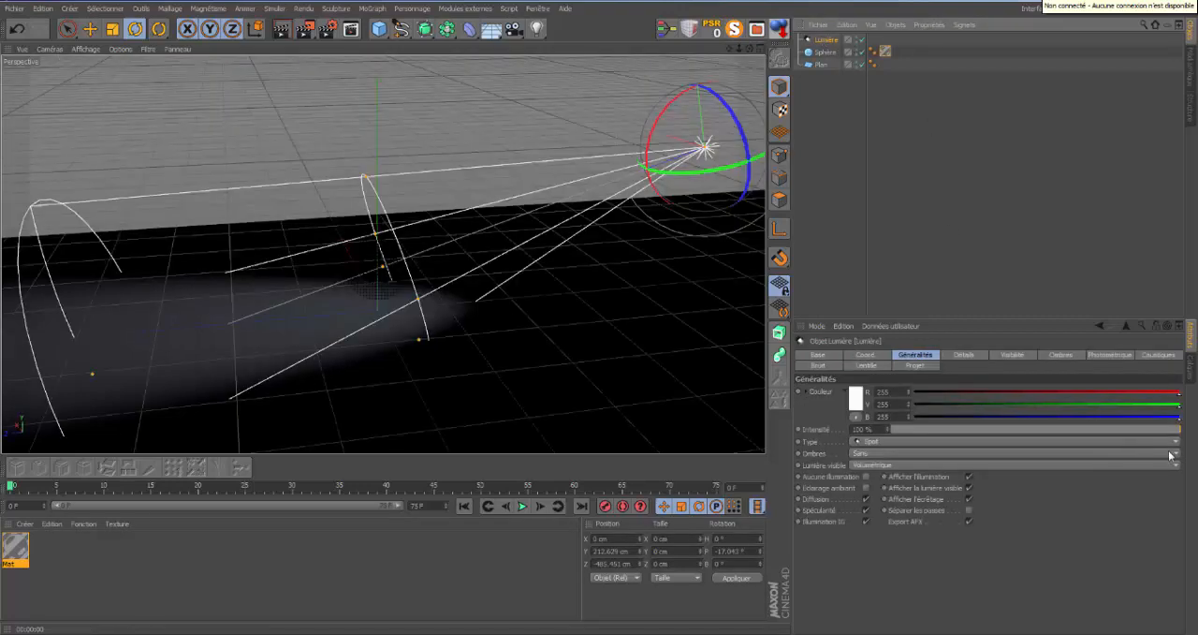
click(1172, 454)
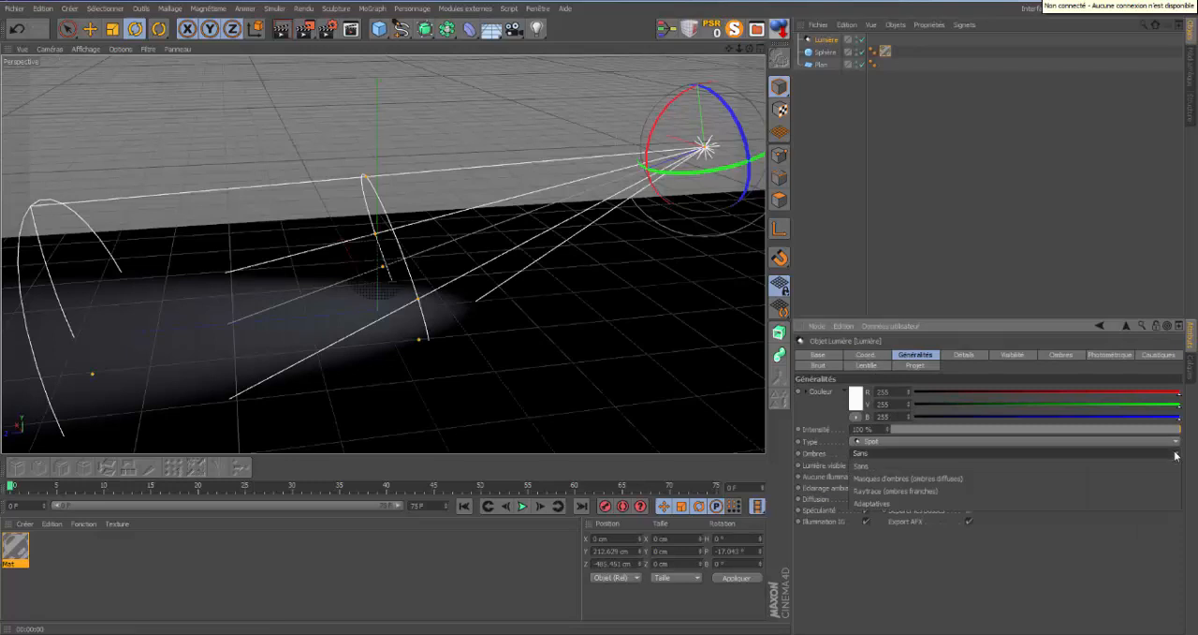
click(963, 483)
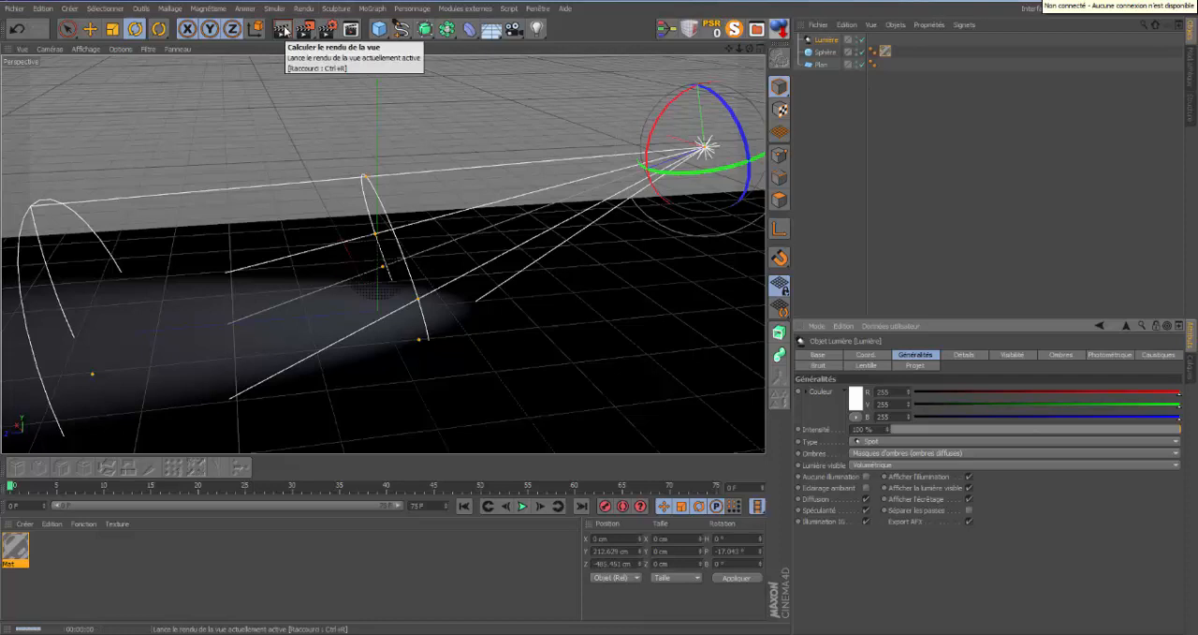
click(281, 28)
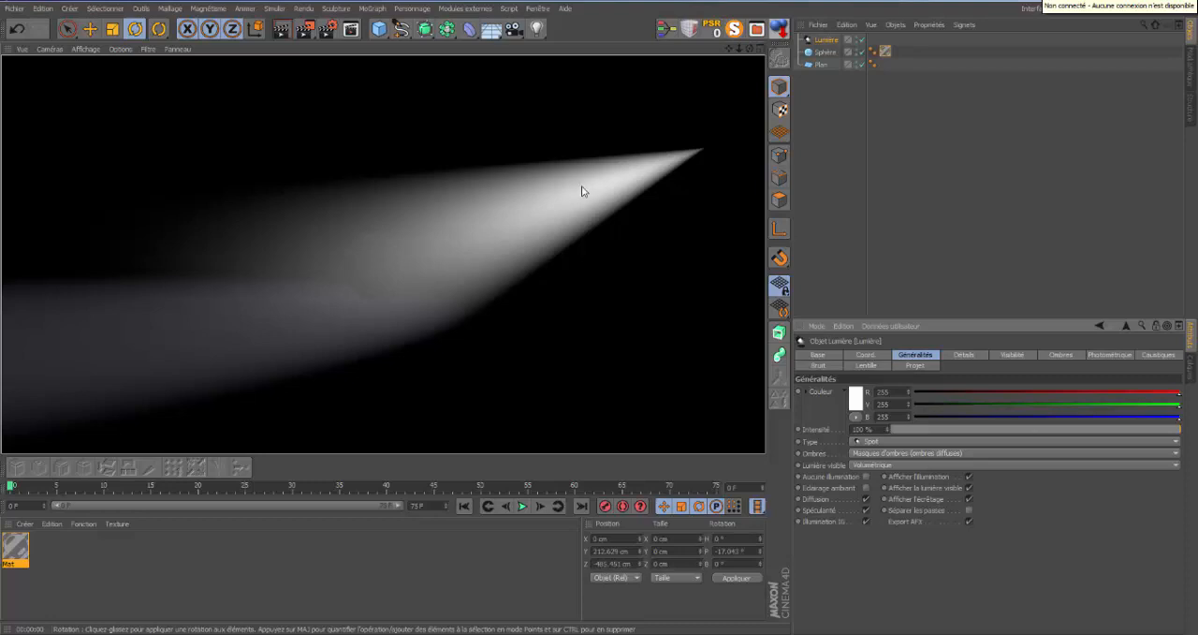
Enable Caustiques volumiques on the spot light and set its photons to 100.
click(832, 41)
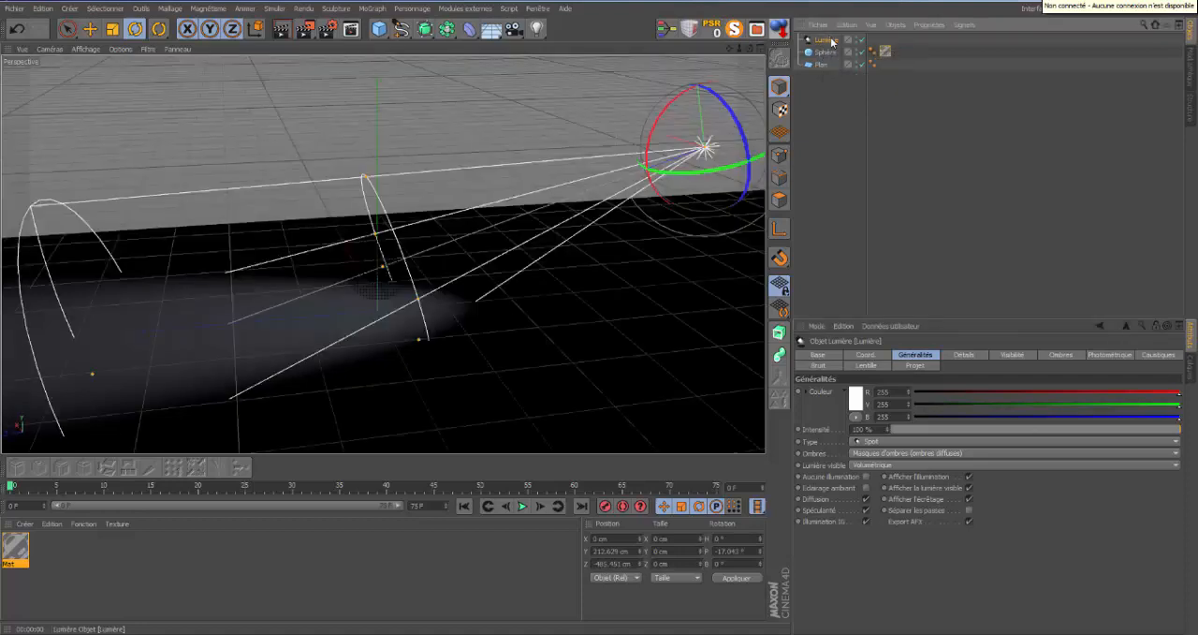
click(1160, 357)
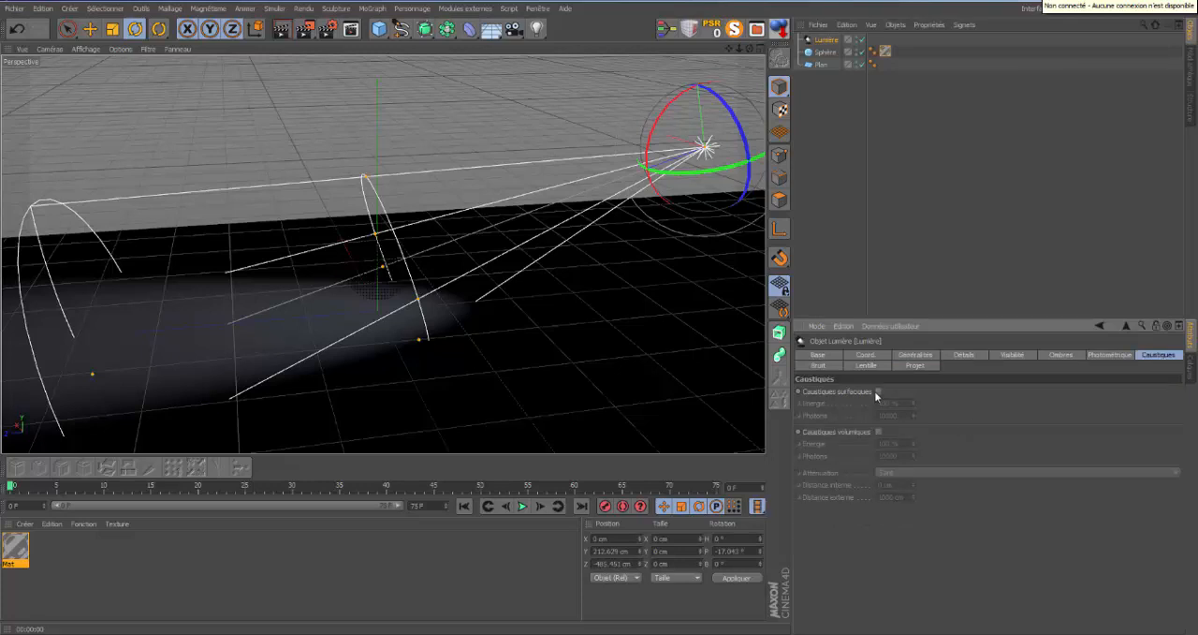
click(879, 431)
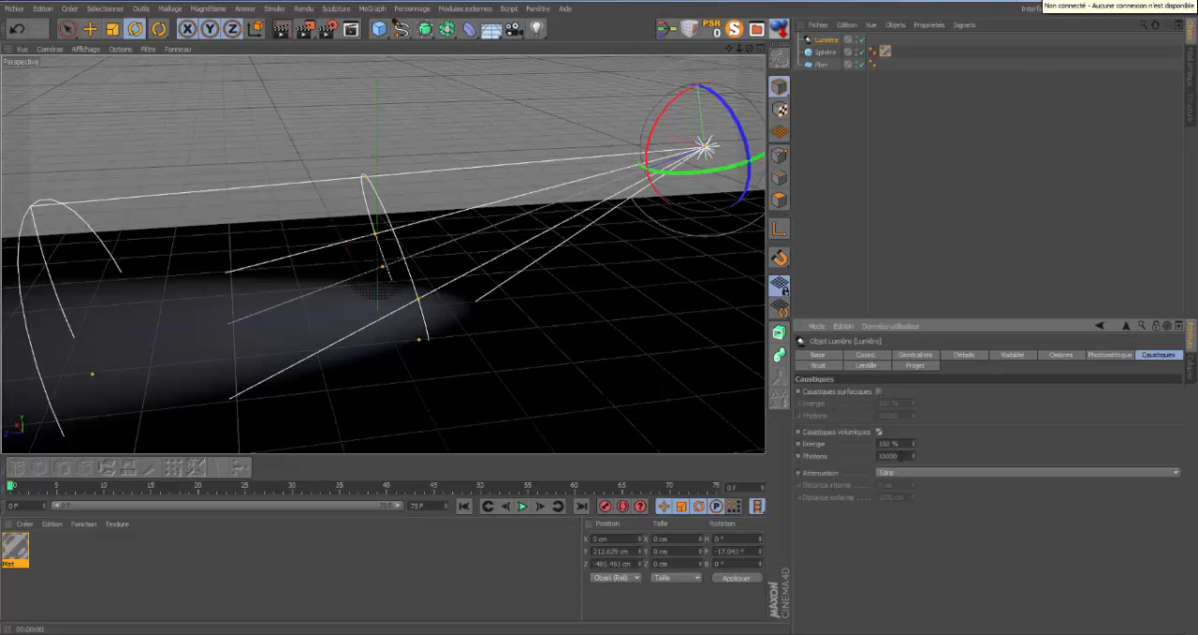
drag(890, 456, 944, 455)
Add the Caustiques effect to the render settings, with Caustiques surfaciques disabled and Caustiques volumiques enabled.
click(329, 29)
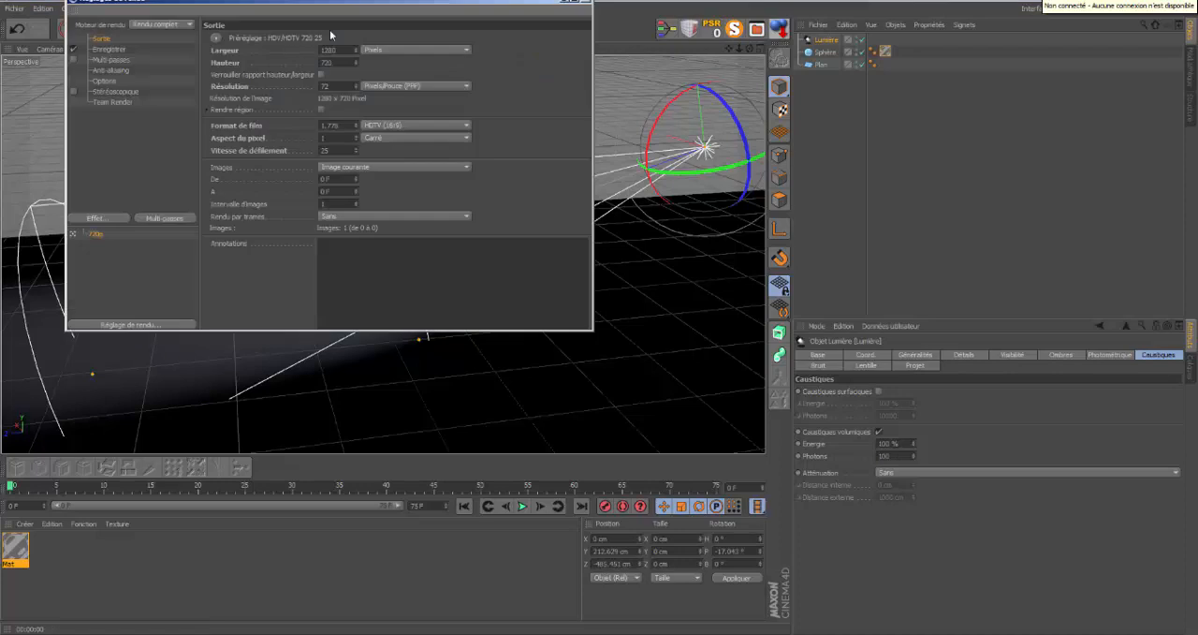
right_click(128, 143)
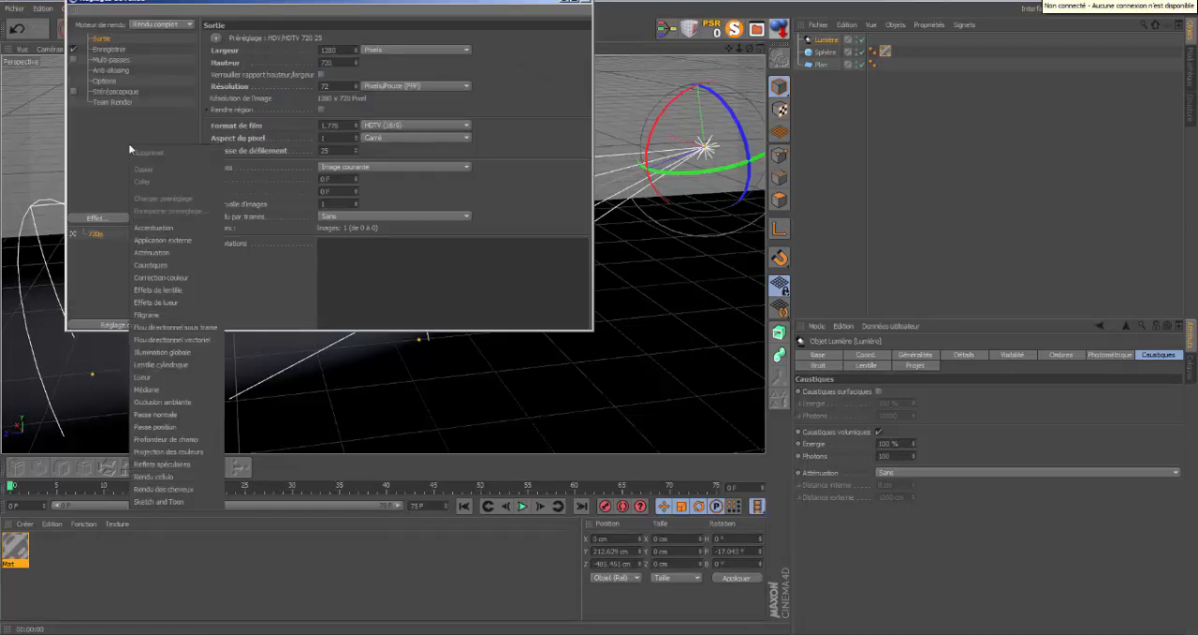
click(149, 266)
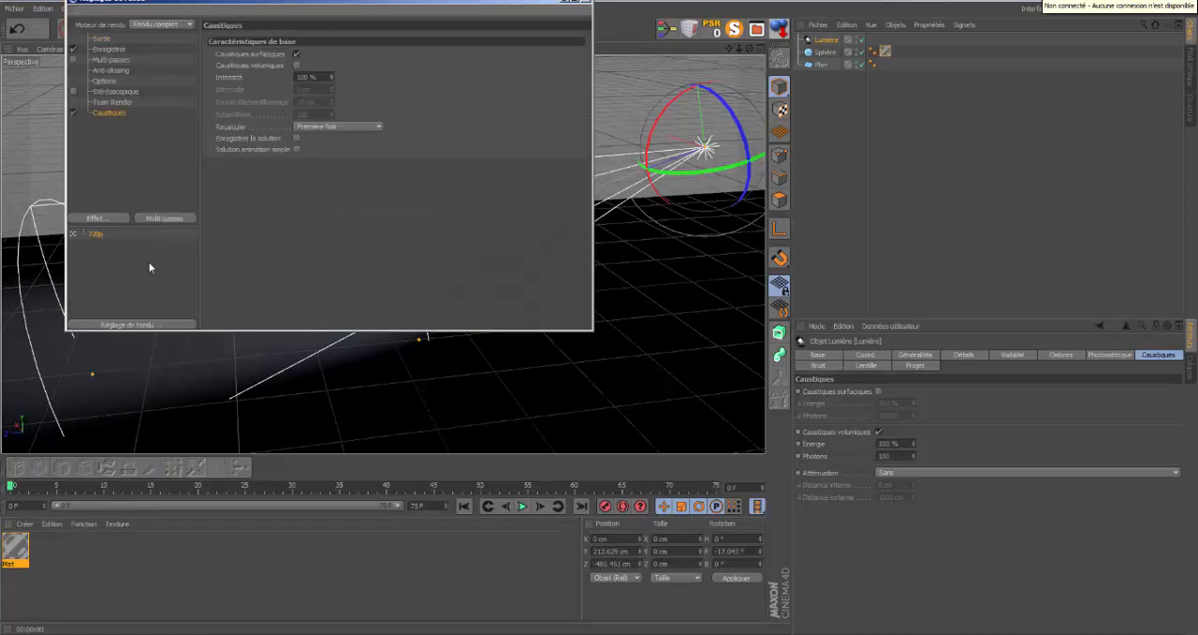
click(297, 54)
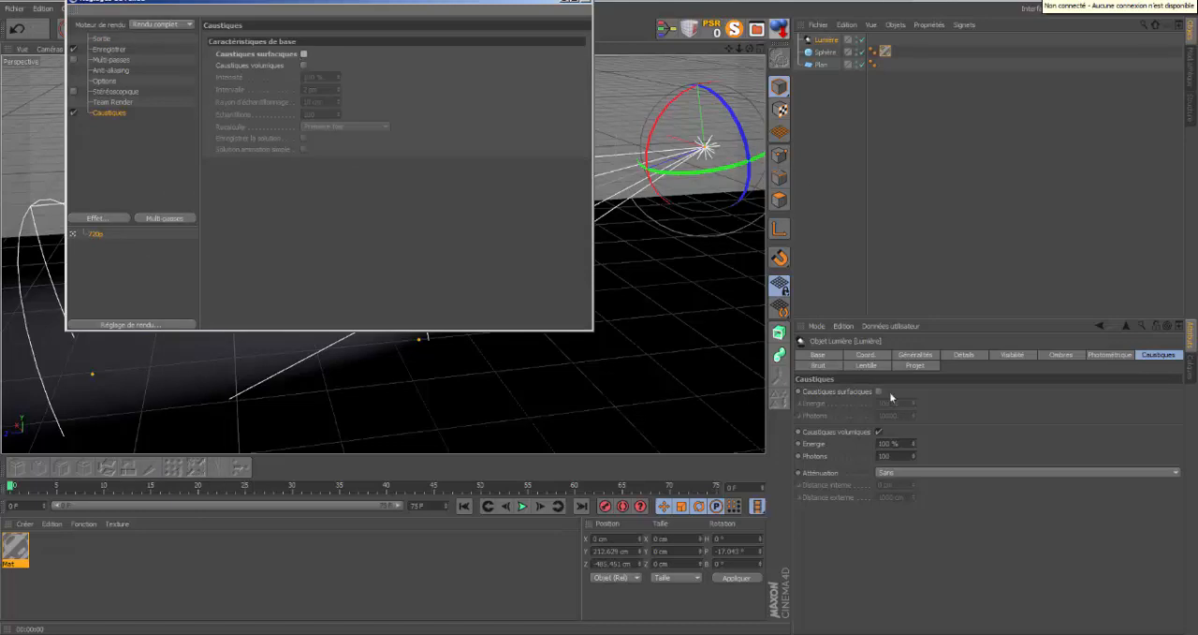
click(303, 65)
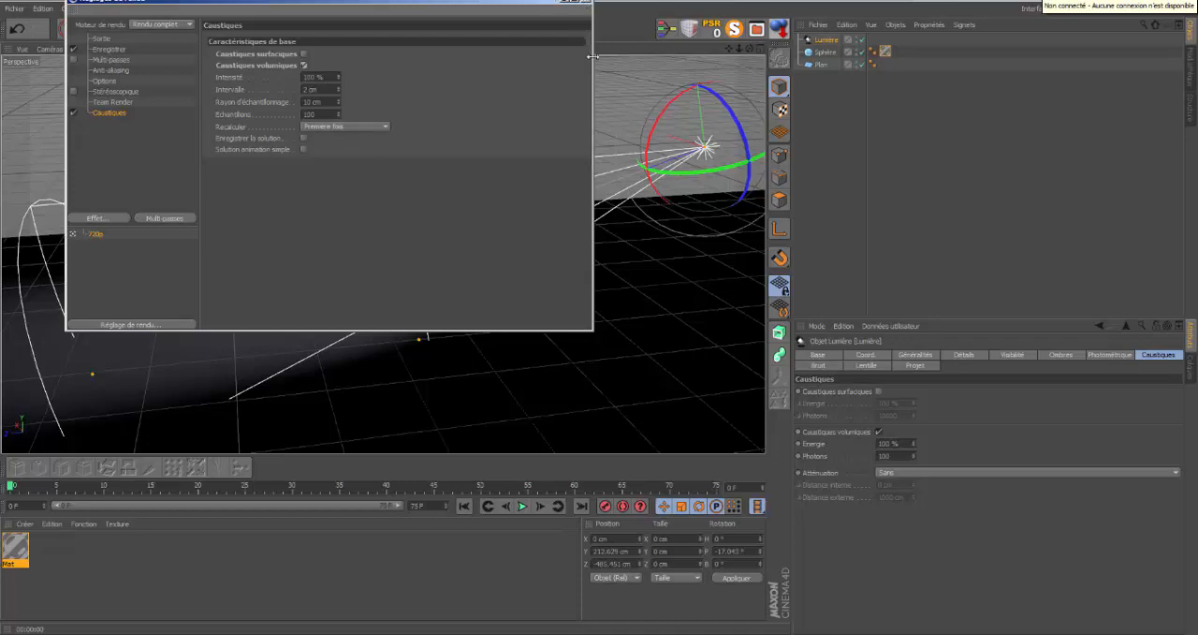
Narrow the render settings window, move it clear of the viewport, and render the view with volumetric caustics.
drag(592, 59, 400, 74)
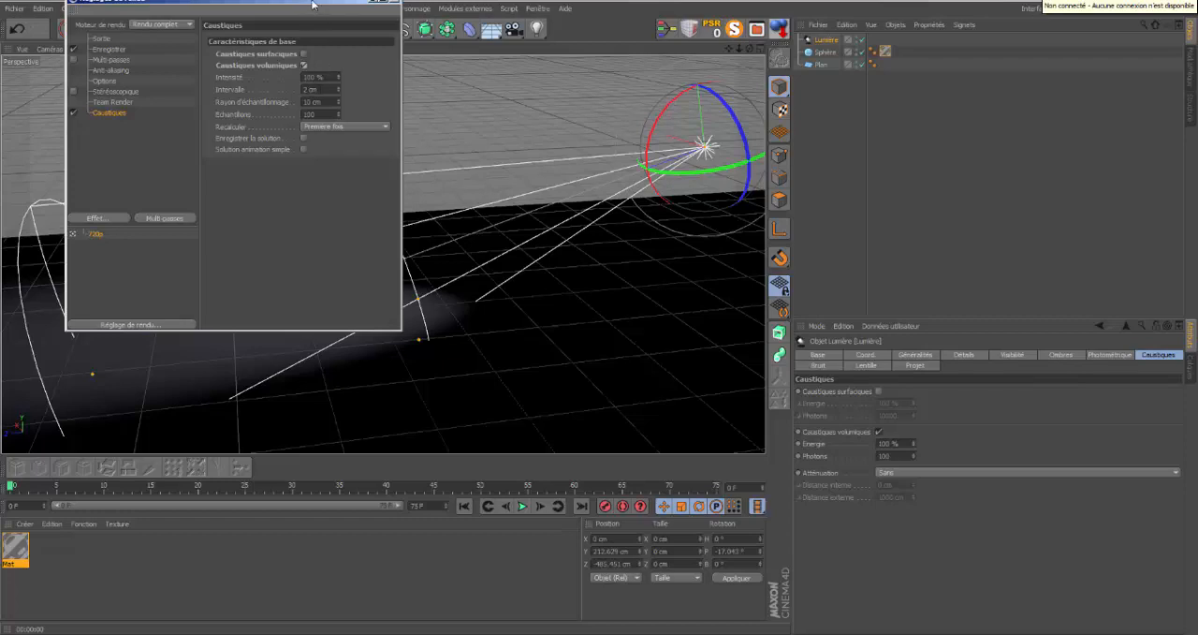
drag(314, 9, 1068, 78)
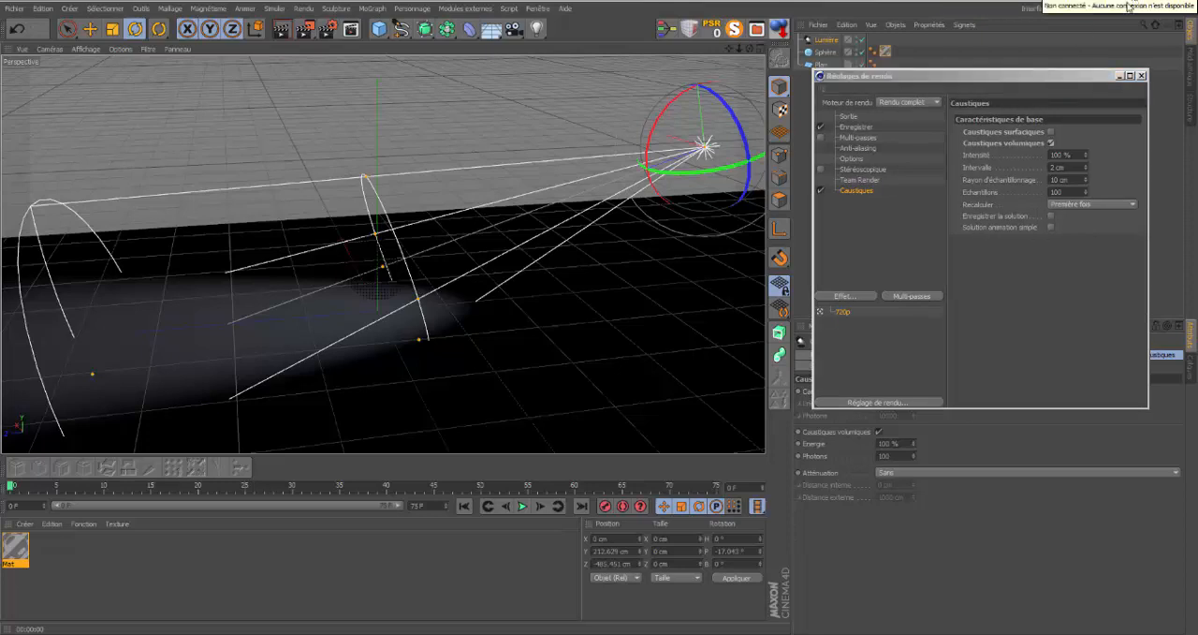
drag(1053, 82, 1034, 65)
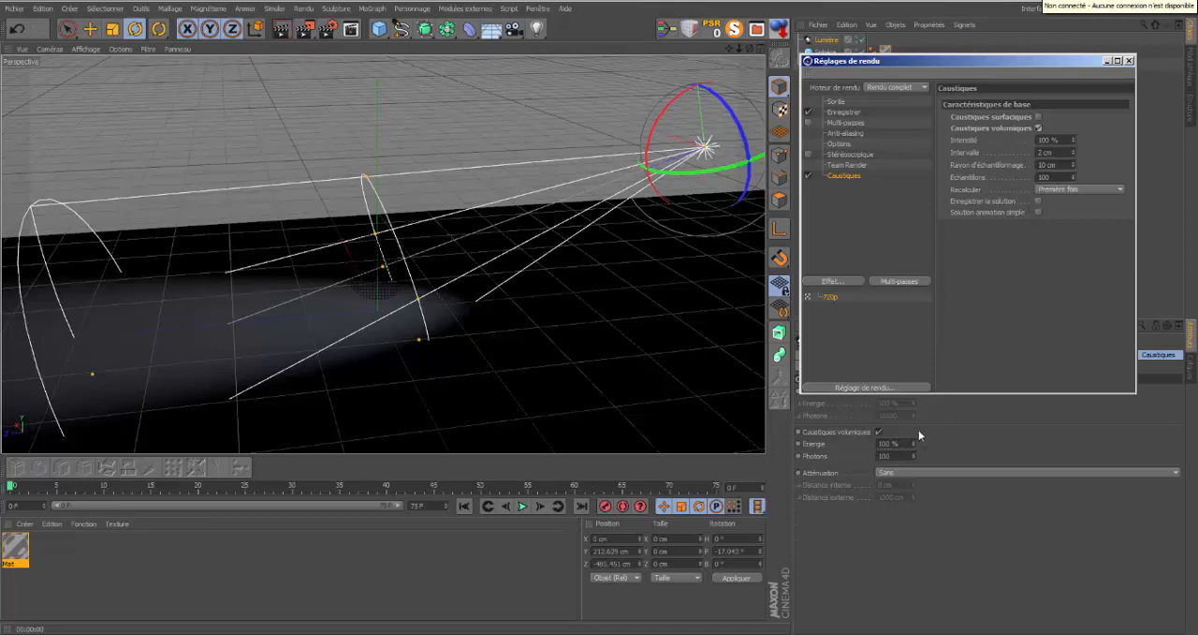
drag(941, 54, 943, 91)
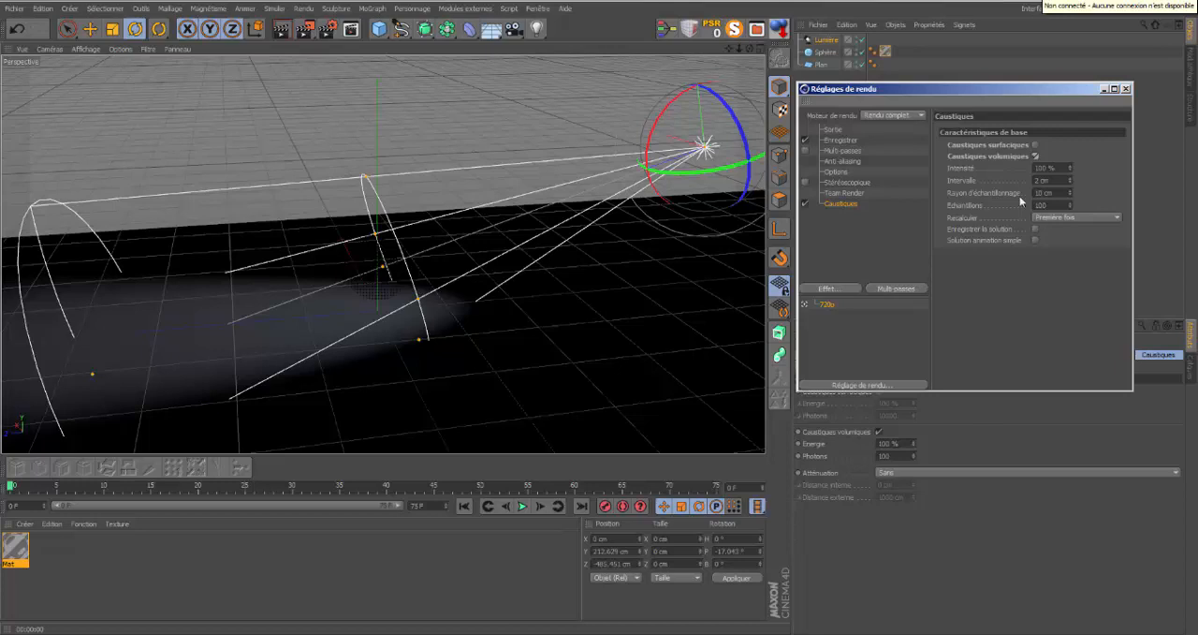
click(285, 31)
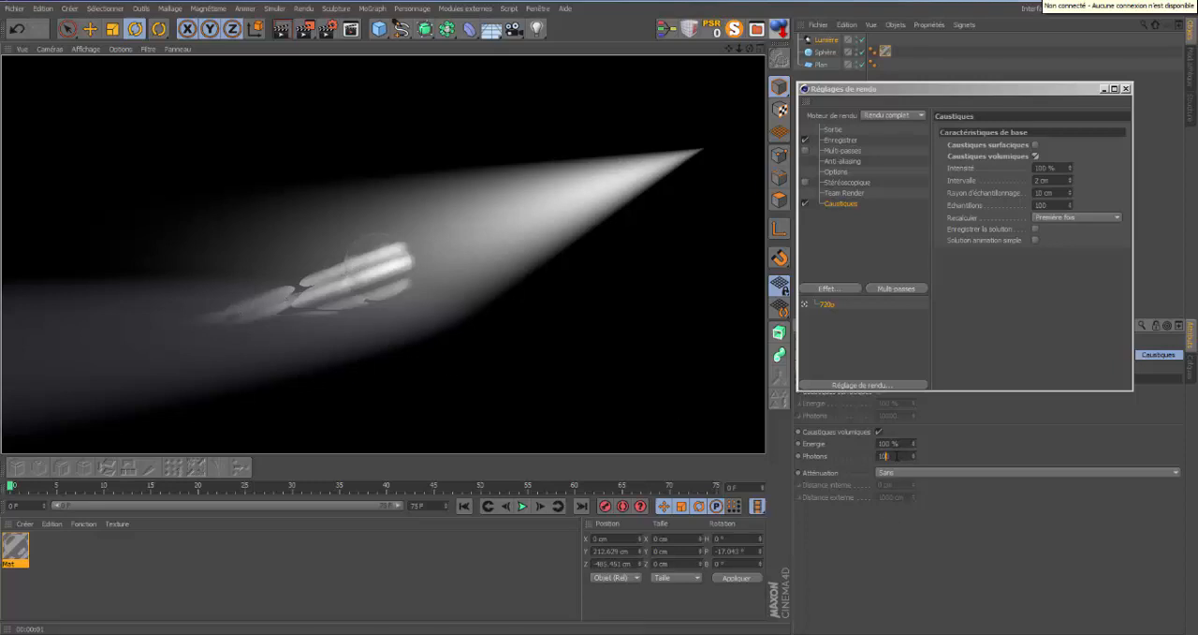
Set the light's volumetric caustics to 1000 photons and 60 % energy, and render the view.
text(0)
key(Return)
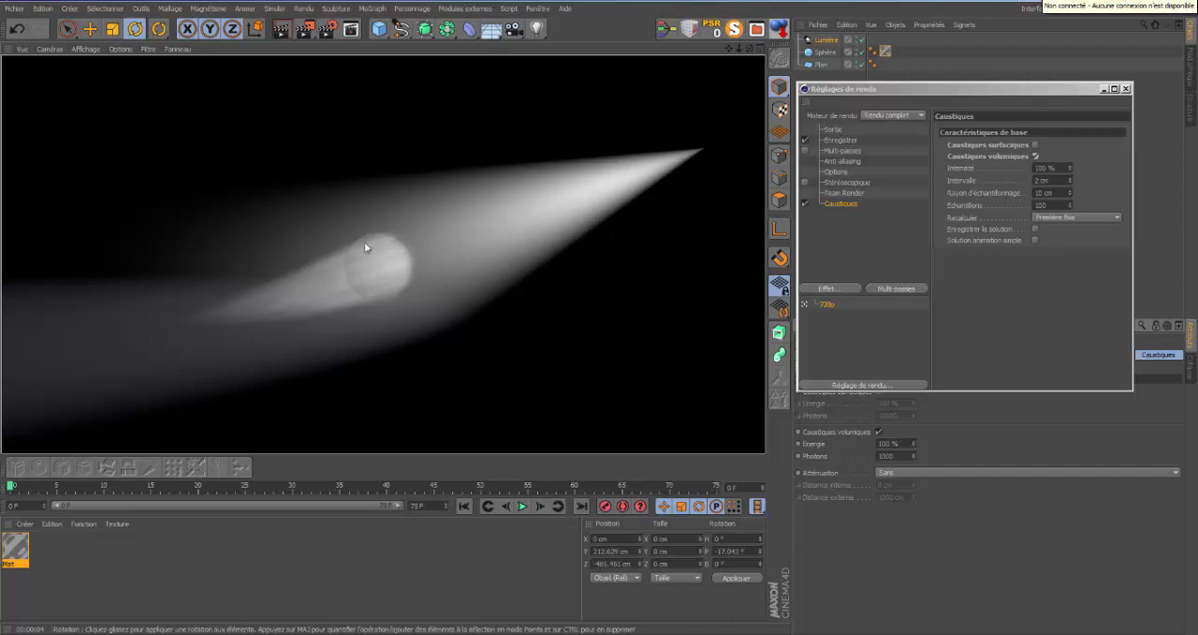
click(913, 447)
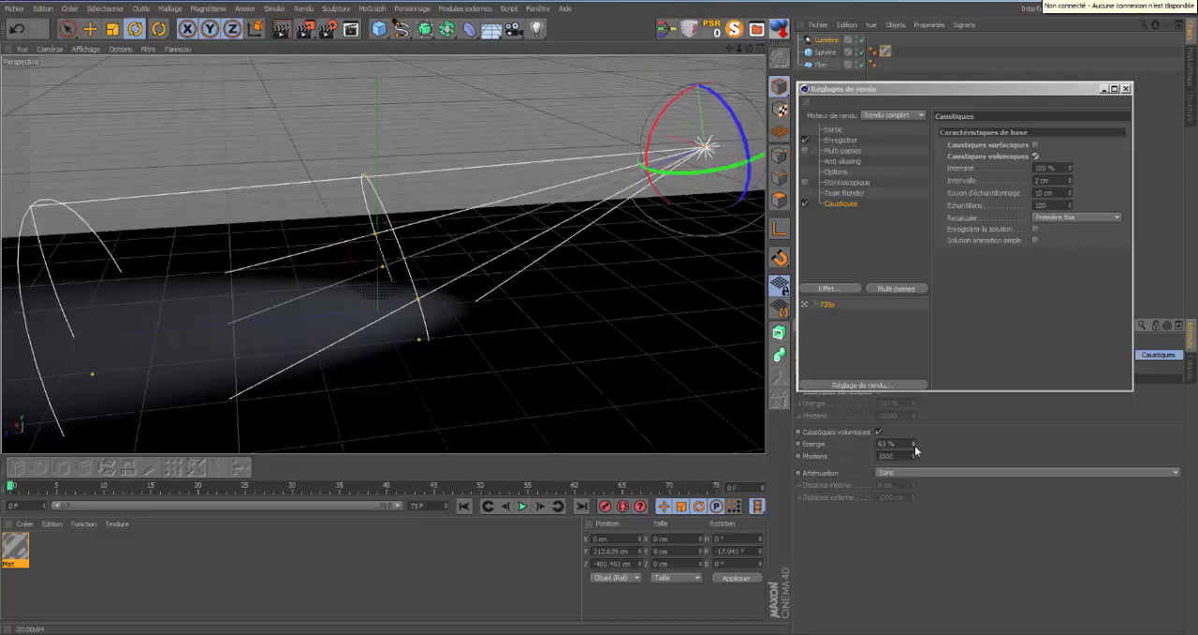
click(286, 35)
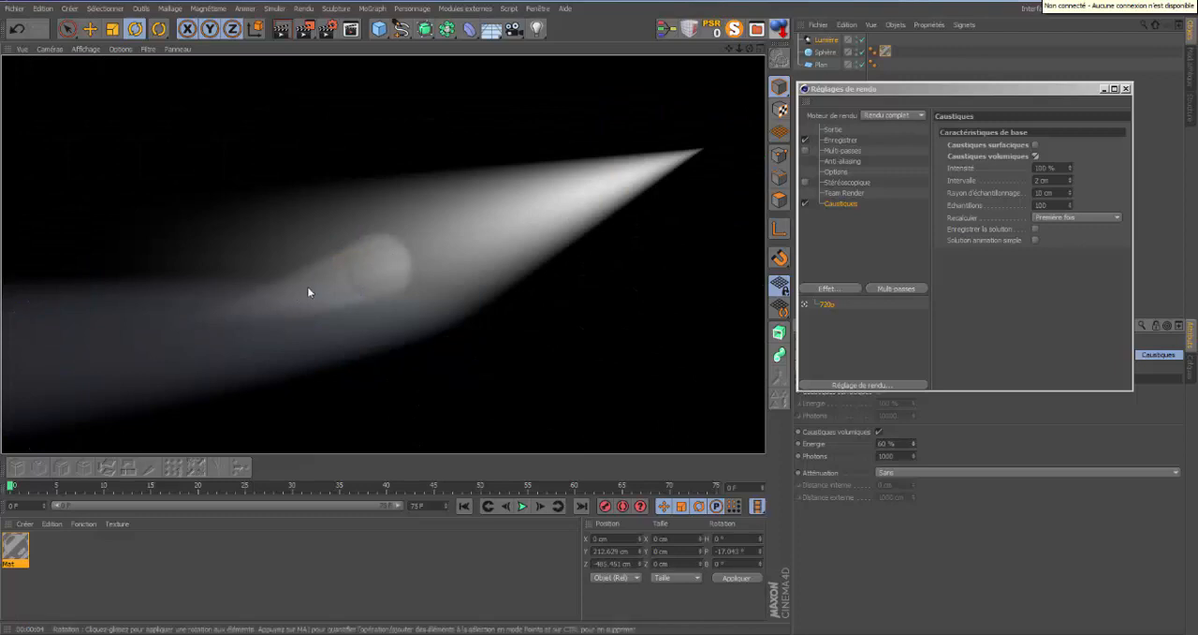
Move the middle ring of the spot light's visible cone slightly closer to the light source and render the view.
click(827, 41)
click(377, 266)
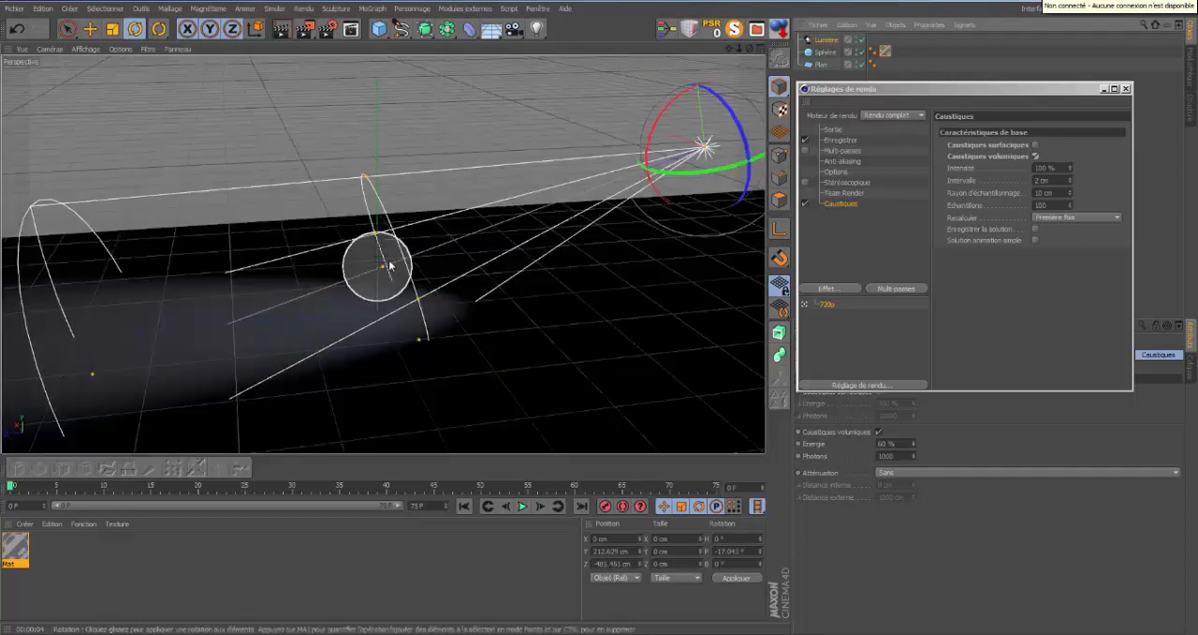
drag(384, 269, 403, 263)
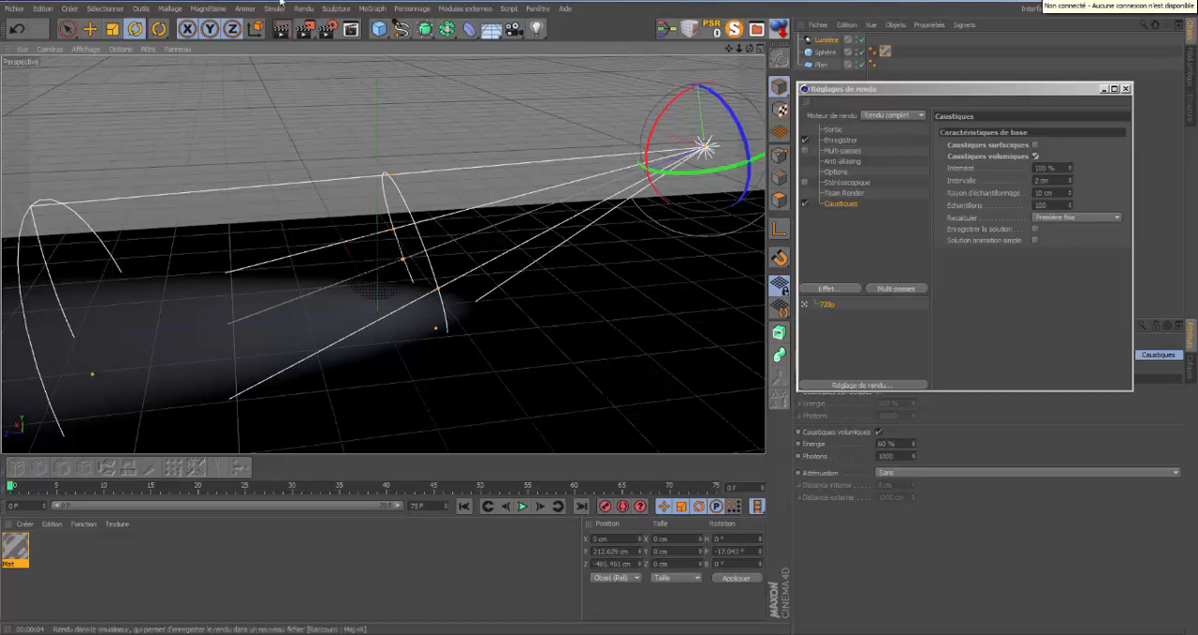
click(284, 31)
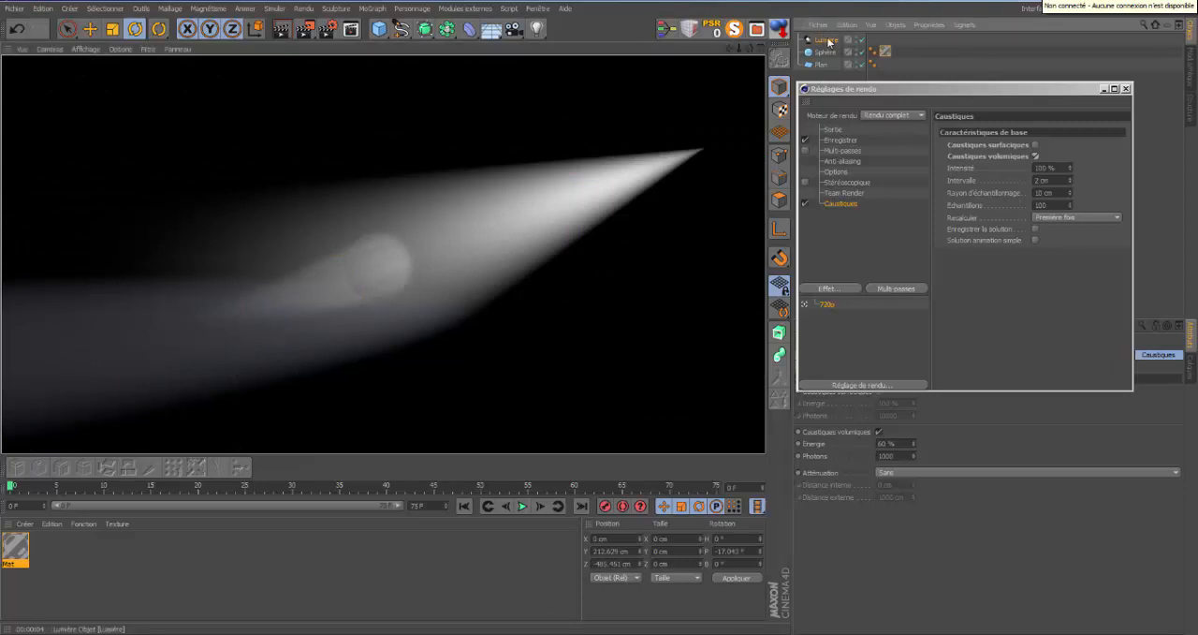
Try the visible cone's middle ring well beyond the sphere in a render, and move the ring back to the sphere.
click(449, 183)
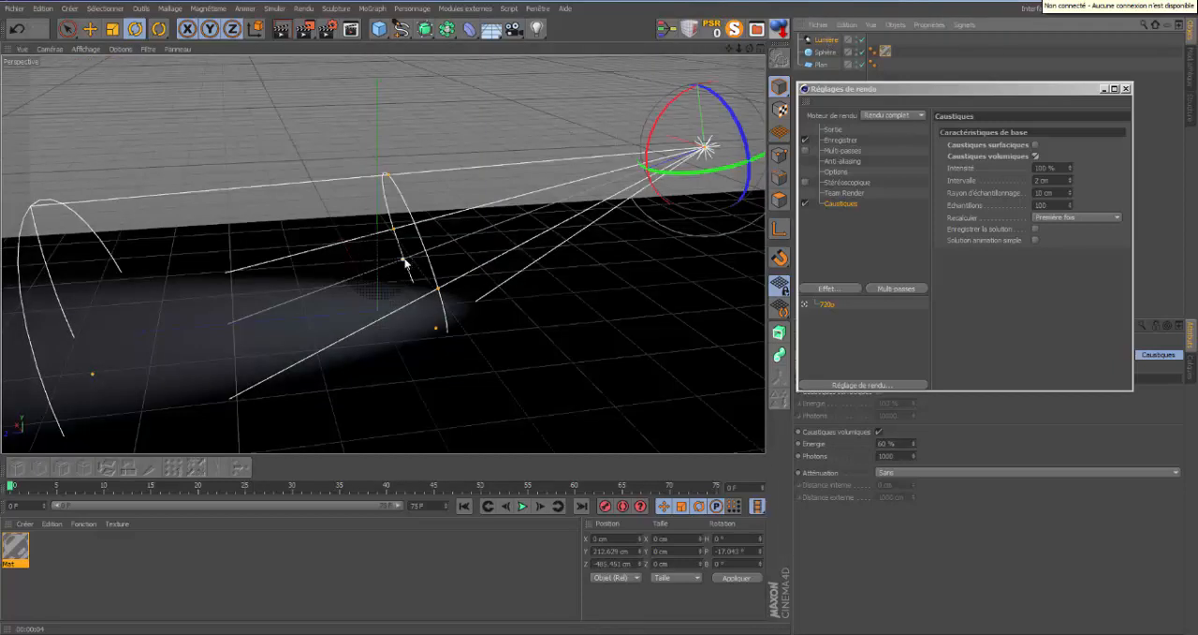
drag(404, 263, 258, 311)
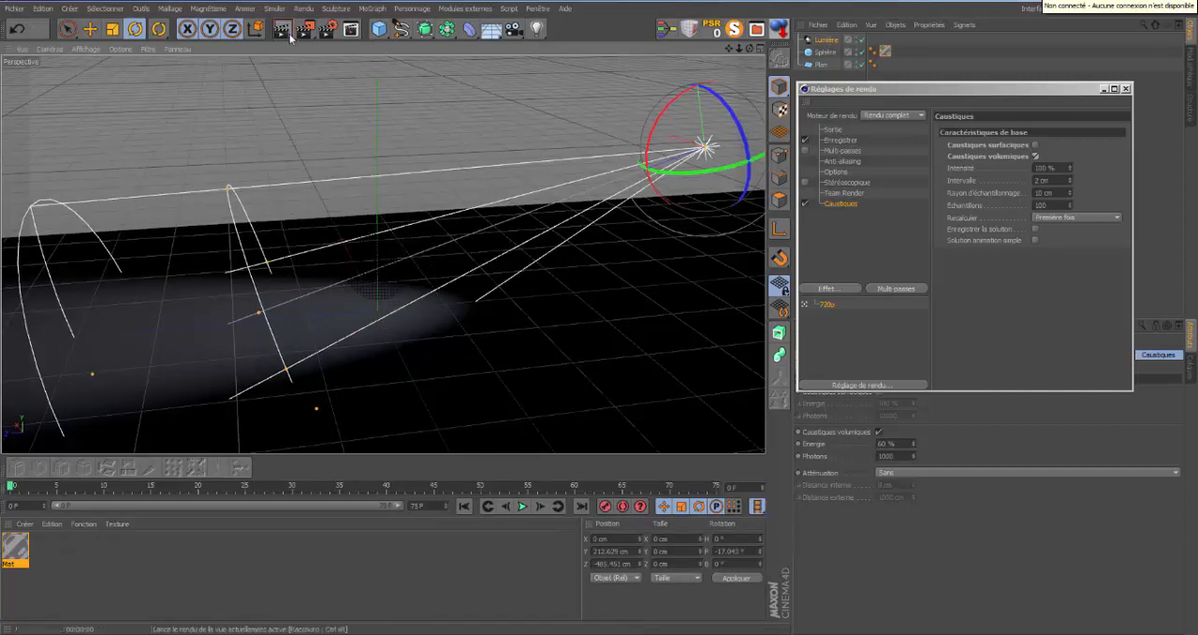
click(288, 36)
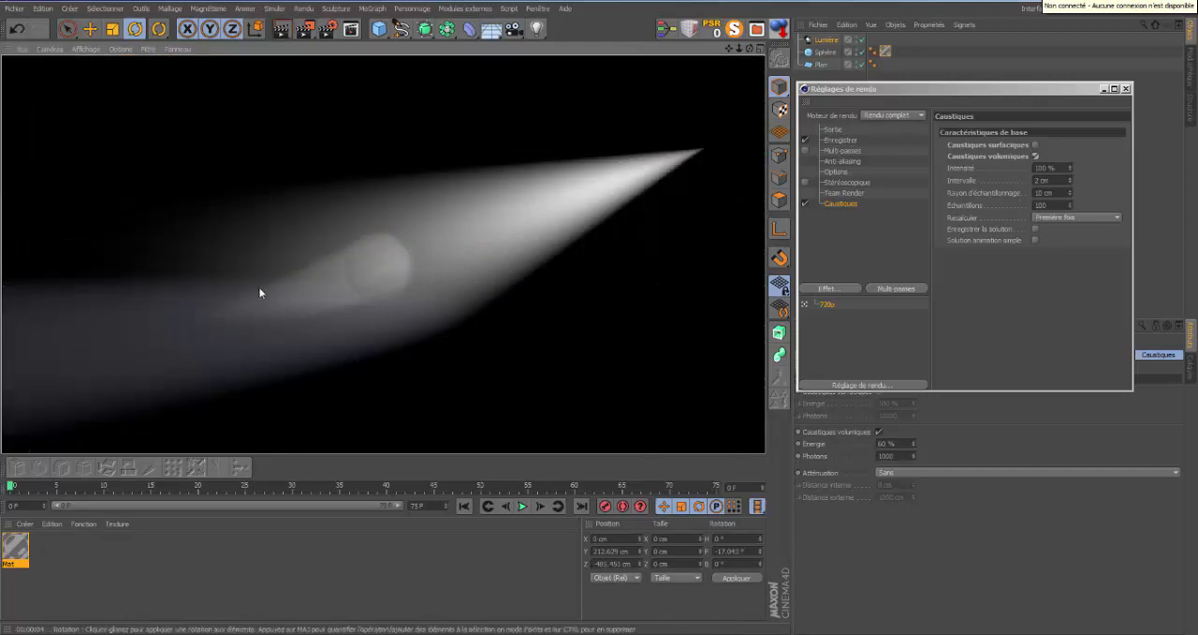
click(829, 42)
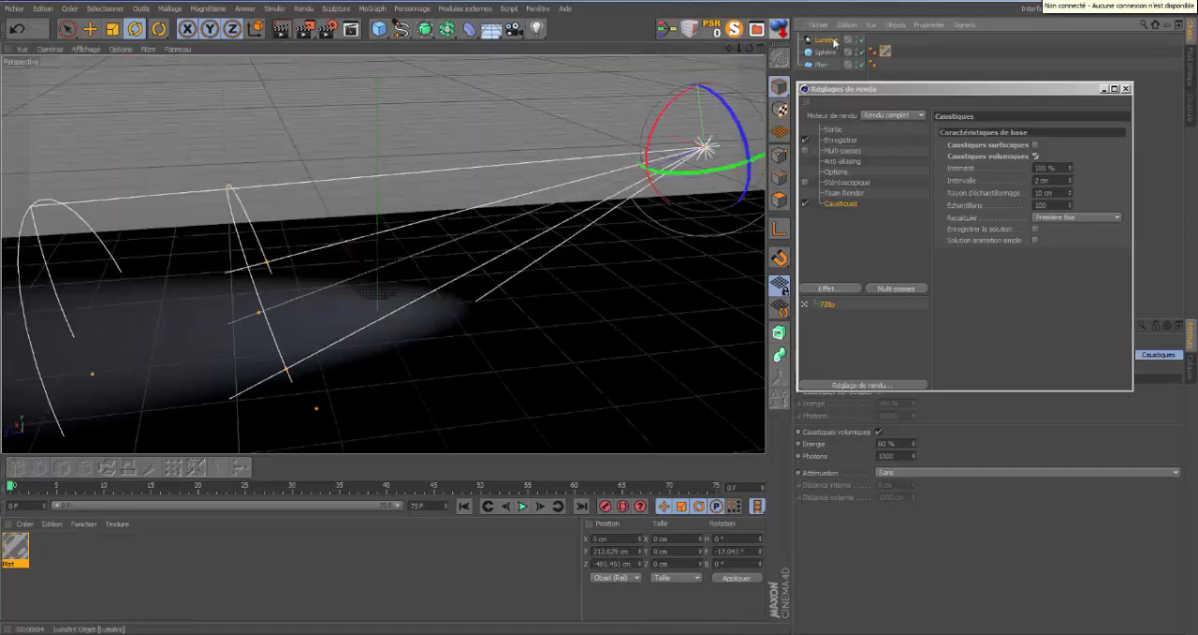
drag(260, 316, 395, 264)
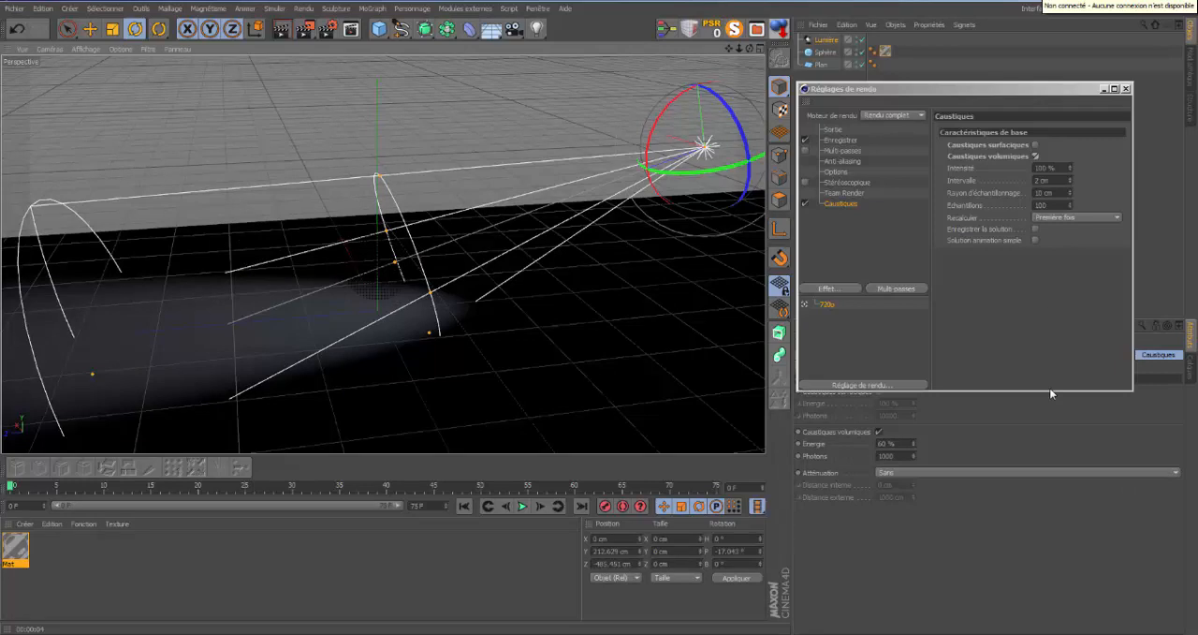
Shorten the render settings window, set the light's caustics attenuation to Par étapes, and render the view.
drag(1051, 391, 1050, 321)
click(1175, 472)
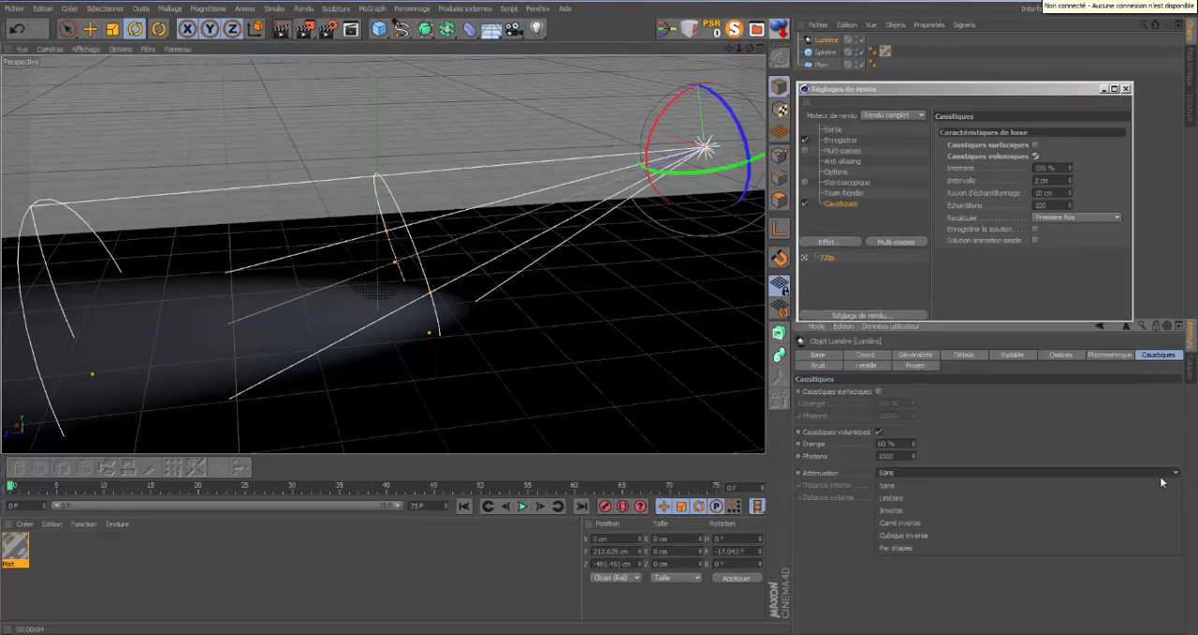
click(924, 548)
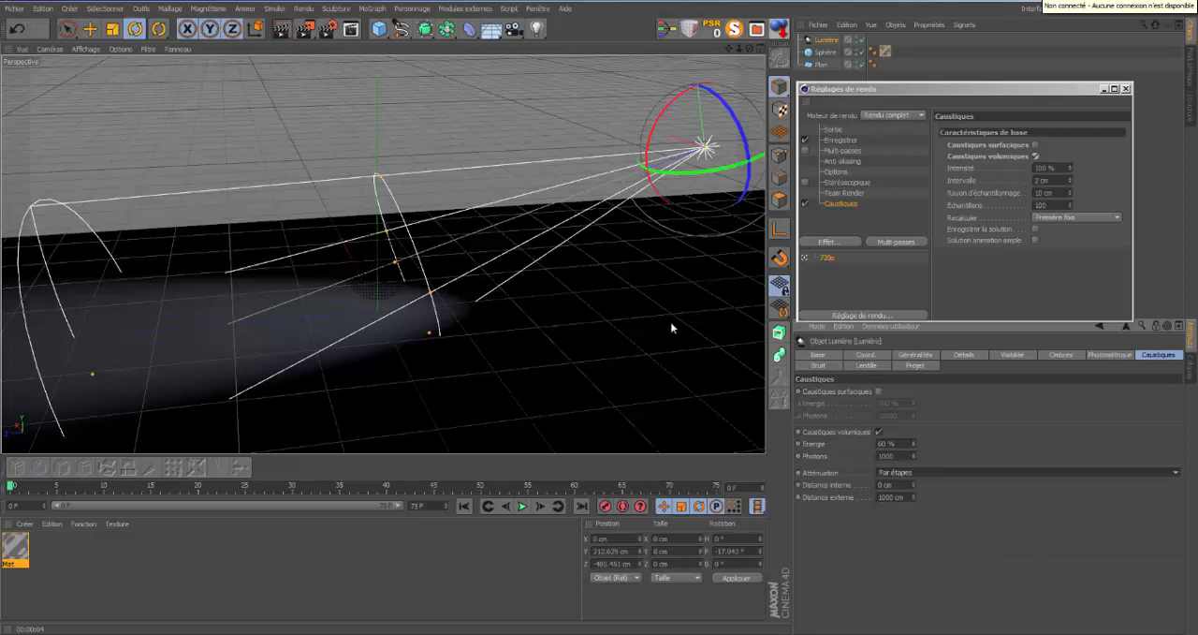
click(283, 29)
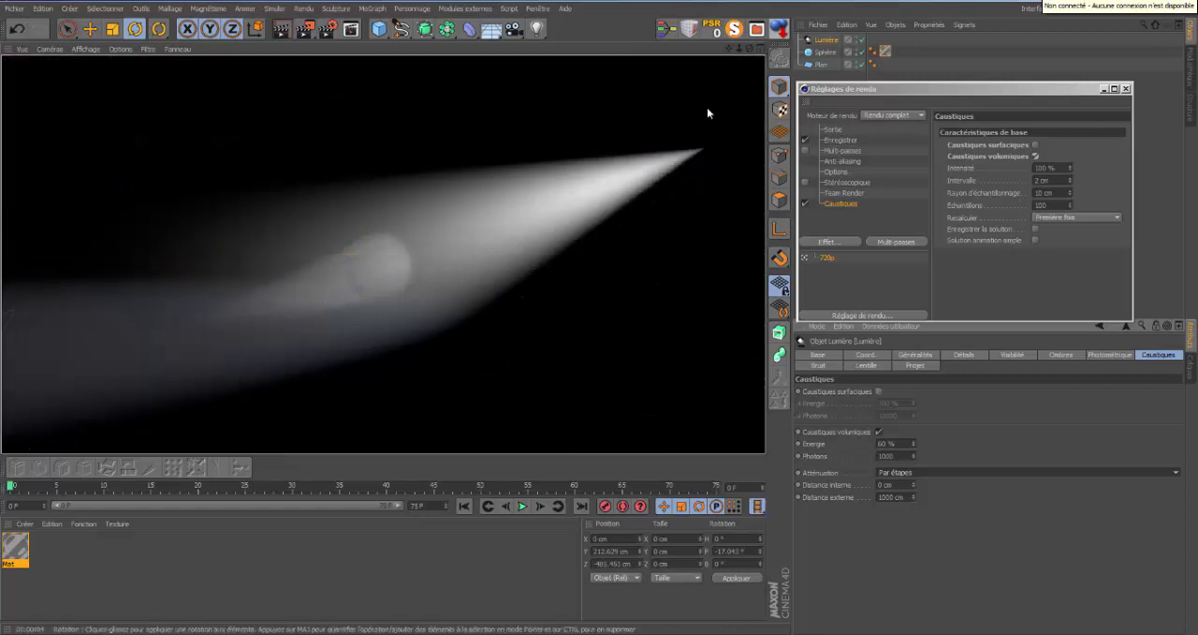
Shorten the spot light's visible cone to end around the sphere and render the view.
click(827, 40)
drag(93, 373, 458, 248)
key(r)
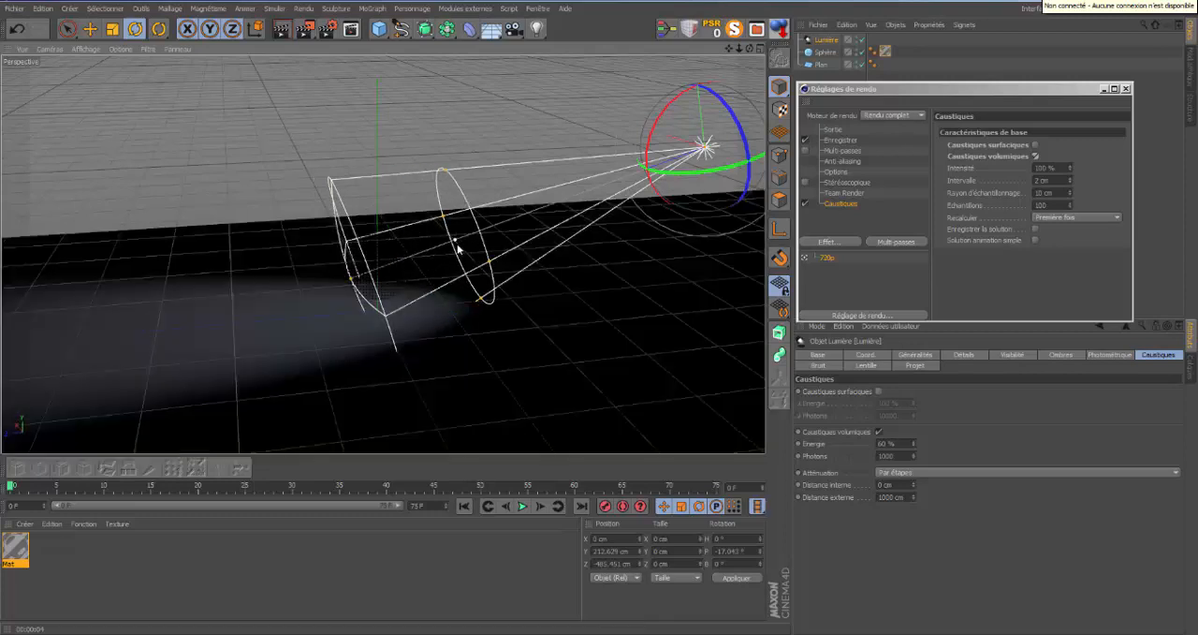
click(281, 29)
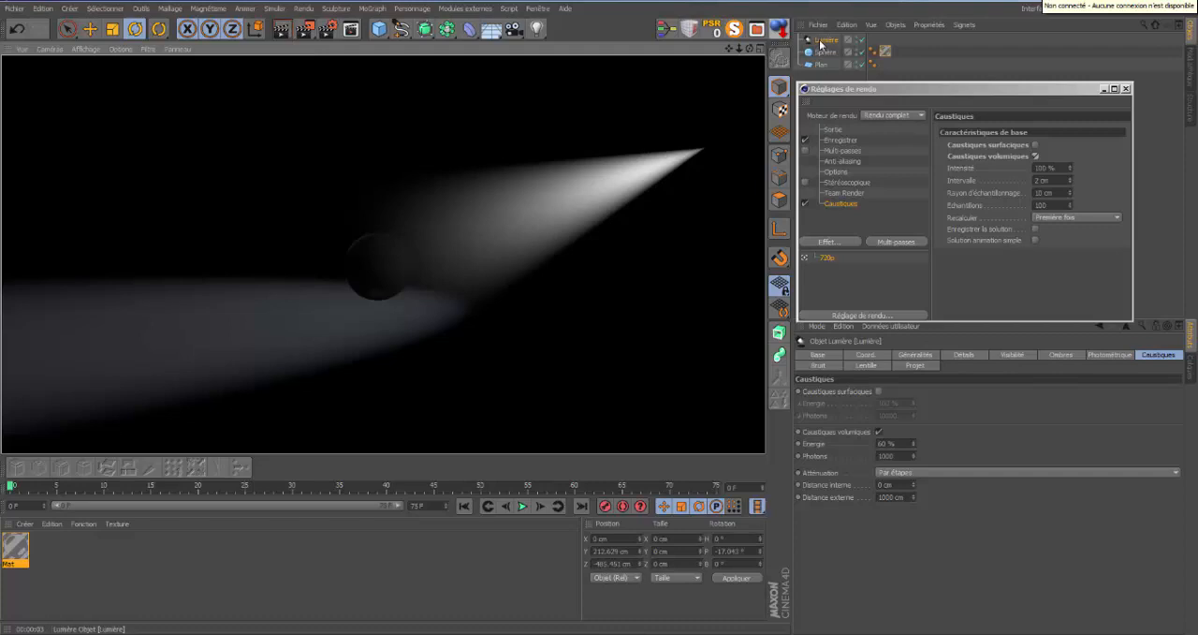
Extend the light's visible cone far past the sphere, place its middle ring just behind the sphere, and render the view.
drag(357, 281, 99, 334)
drag(444, 246, 338, 279)
click(285, 35)
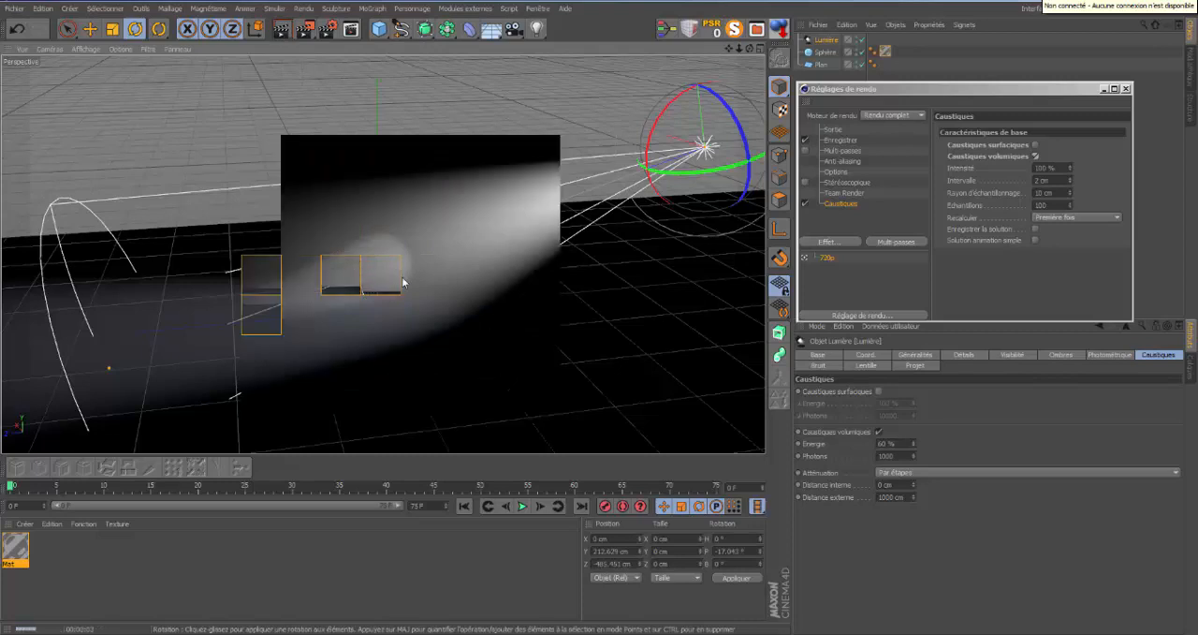
Narrow the spot light's beam around the sphere by setting its outer angle to 9°.
click(830, 40)
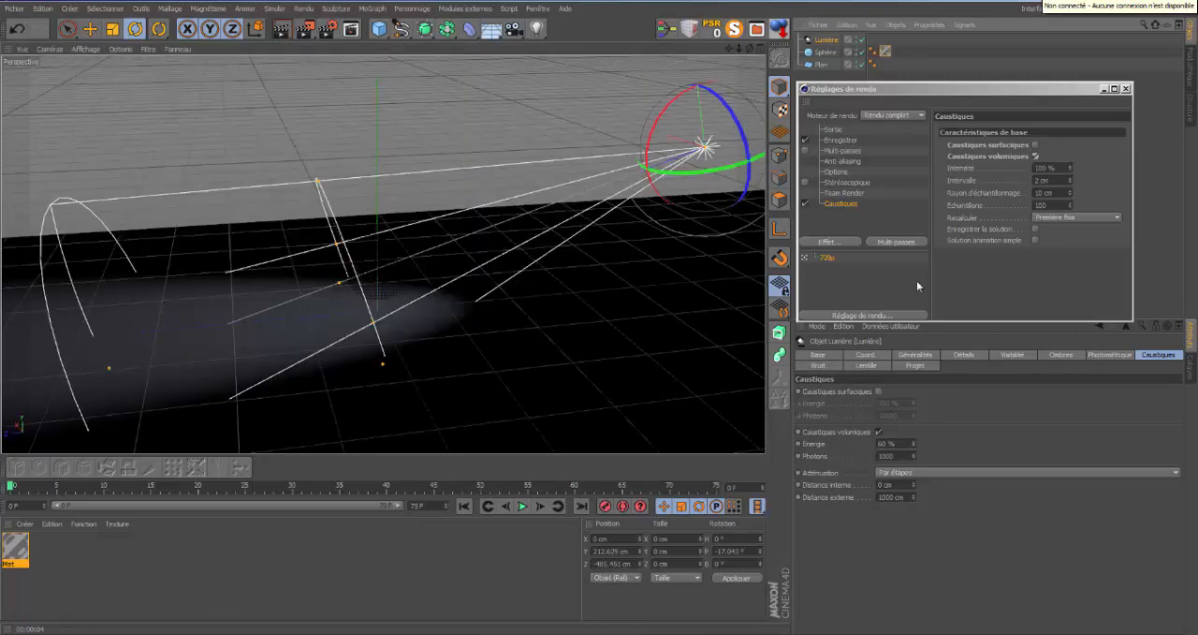
click(967, 355)
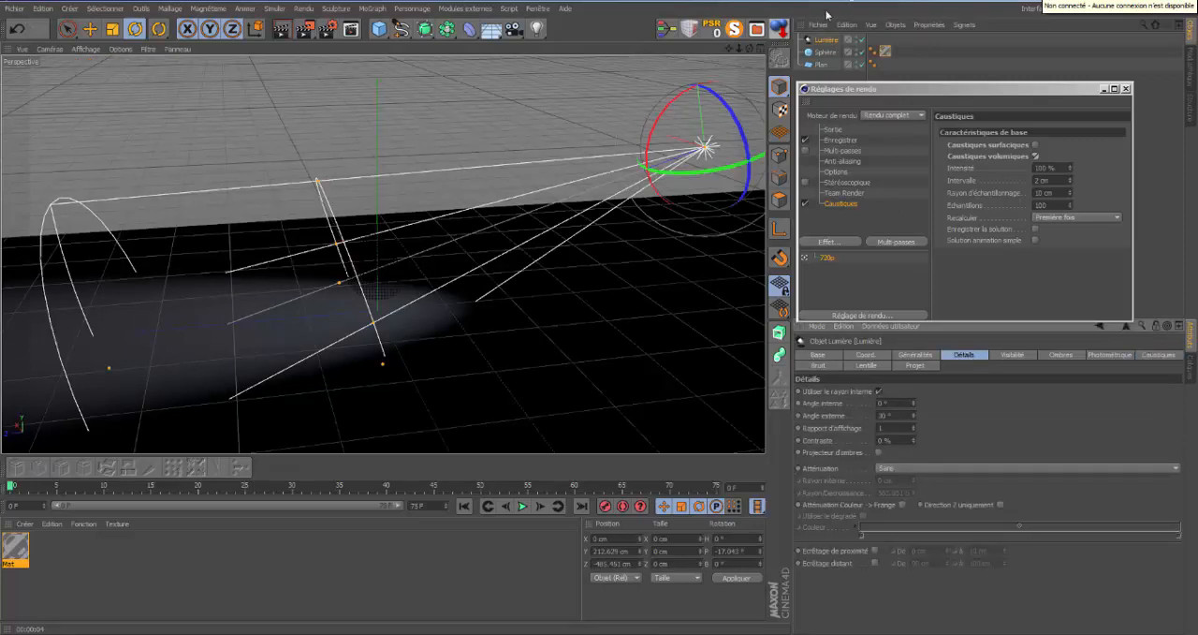
drag(749, 50, 599, 311)
drag(914, 421, 914, 421)
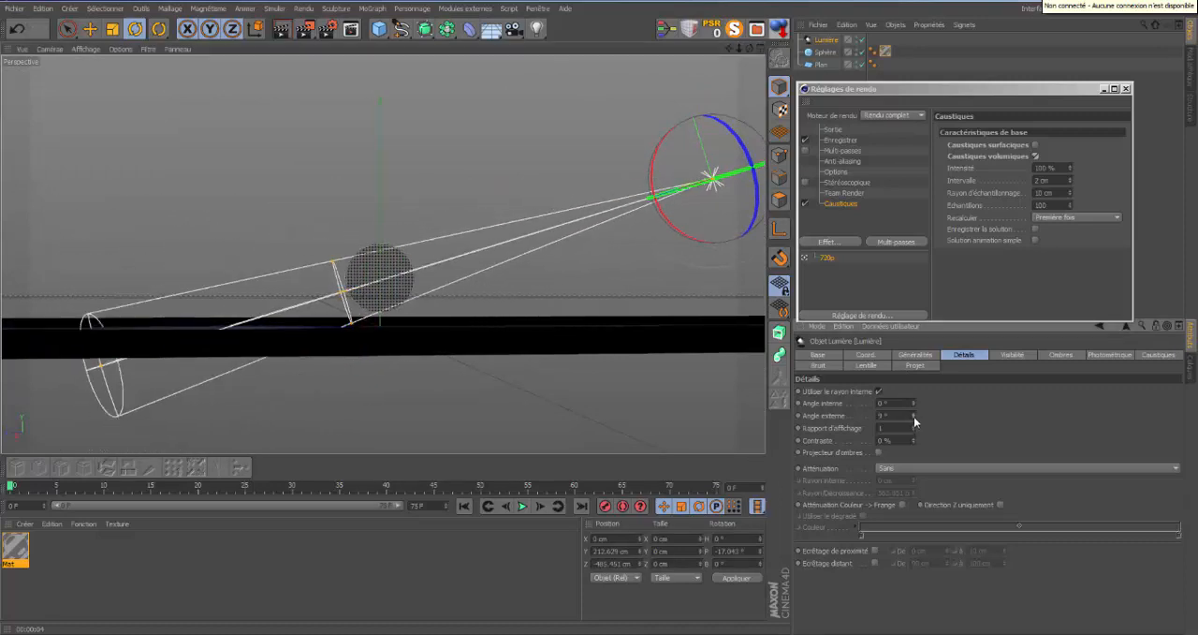
drag(750, 49, 600, 314)
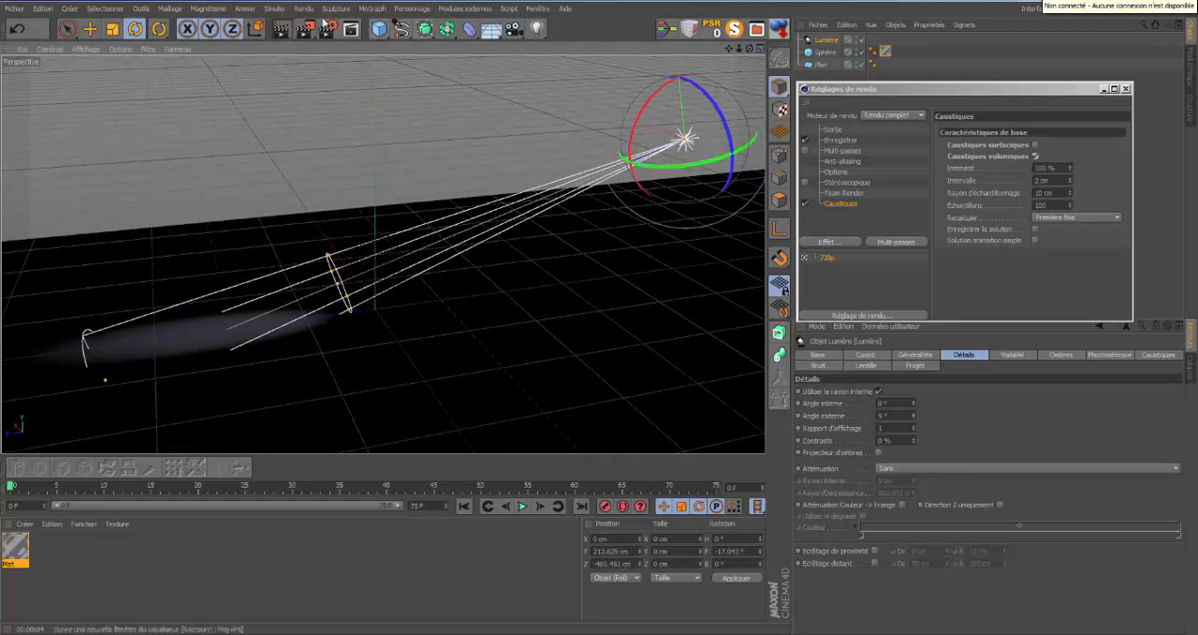
Render the view, move the light's middle ring forward into the sphere, and render it again.
click(283, 29)
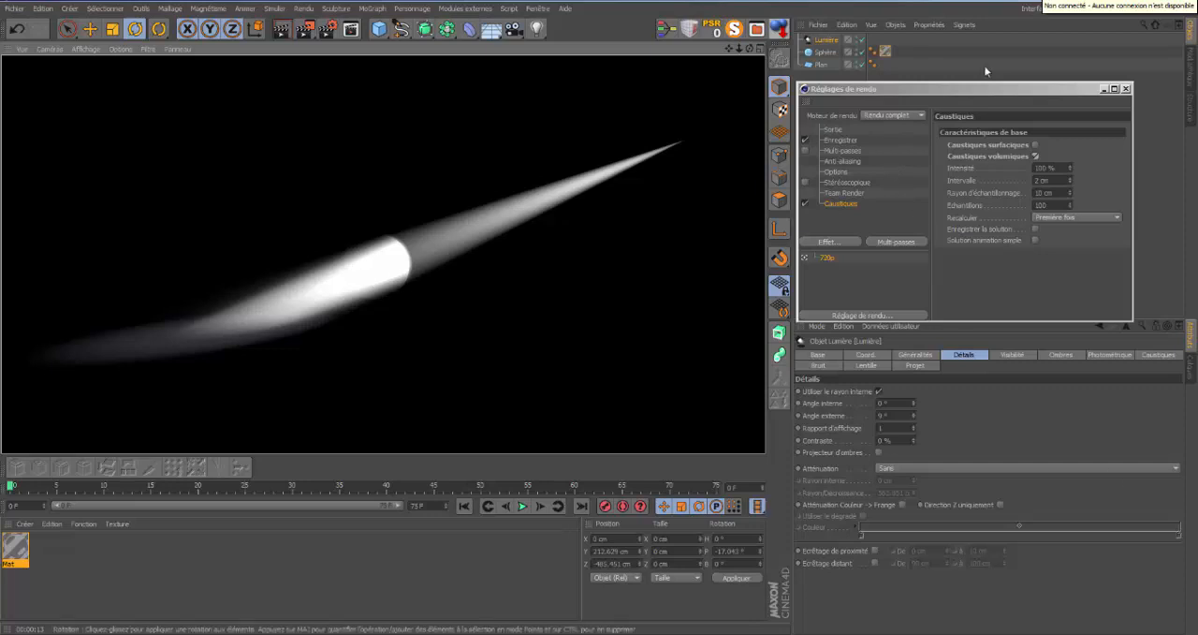
click(830, 39)
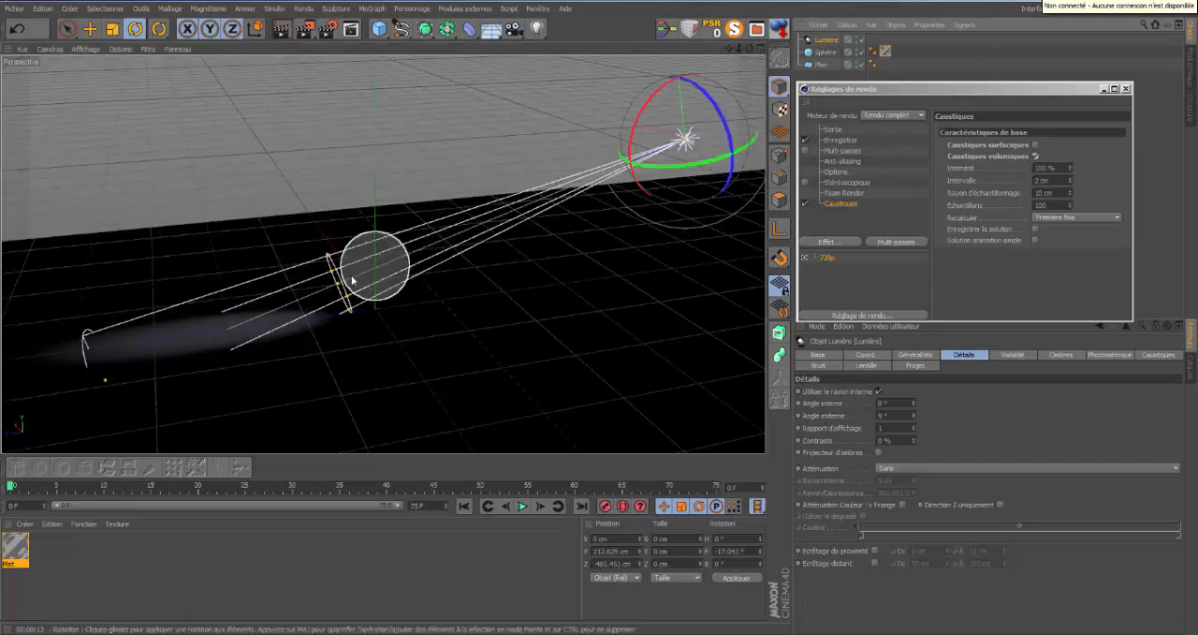
drag(344, 283, 394, 271)
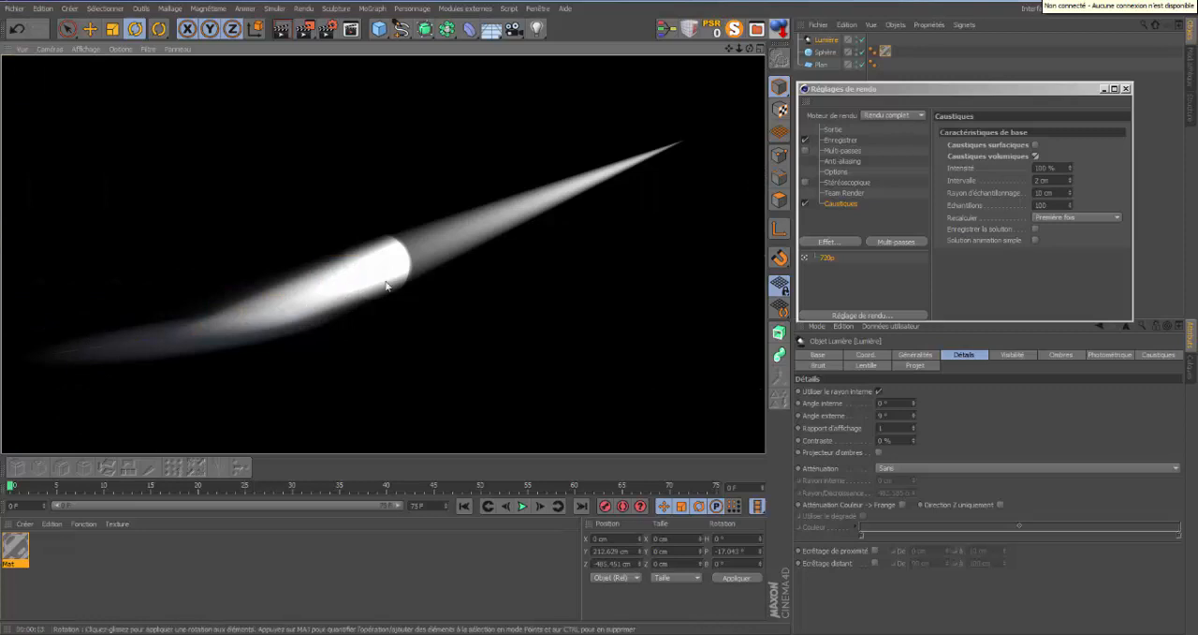
Set the light's general attenuation to Par étapes, render the view, and choose Par étapes for its caustics attenuation.
click(1177, 469)
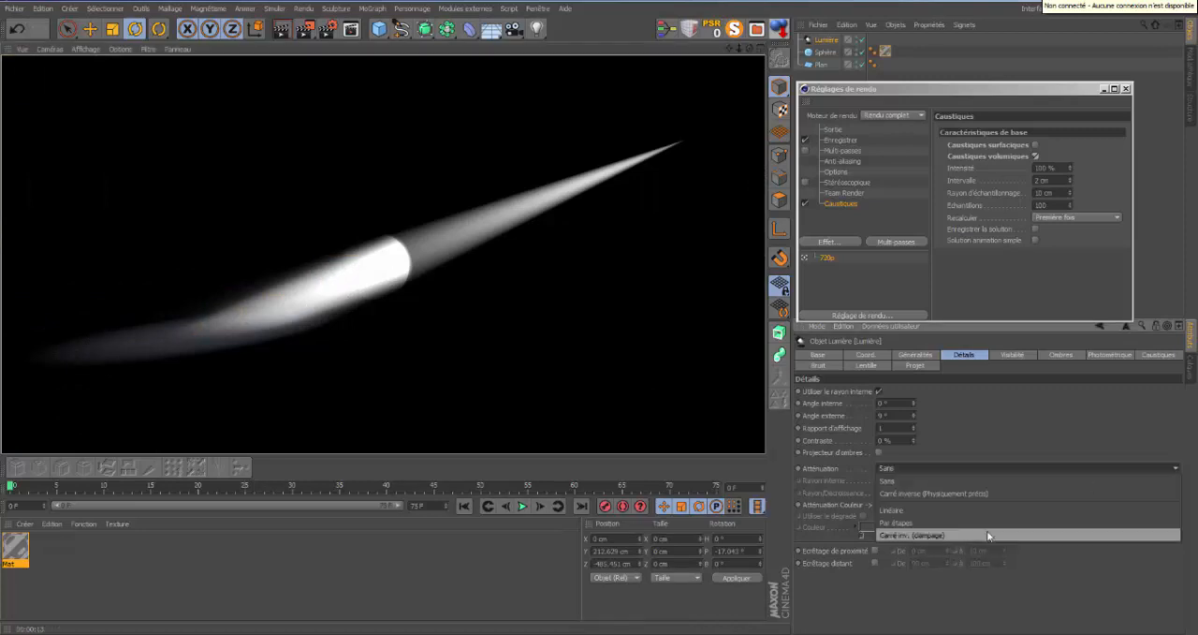
click(982, 526)
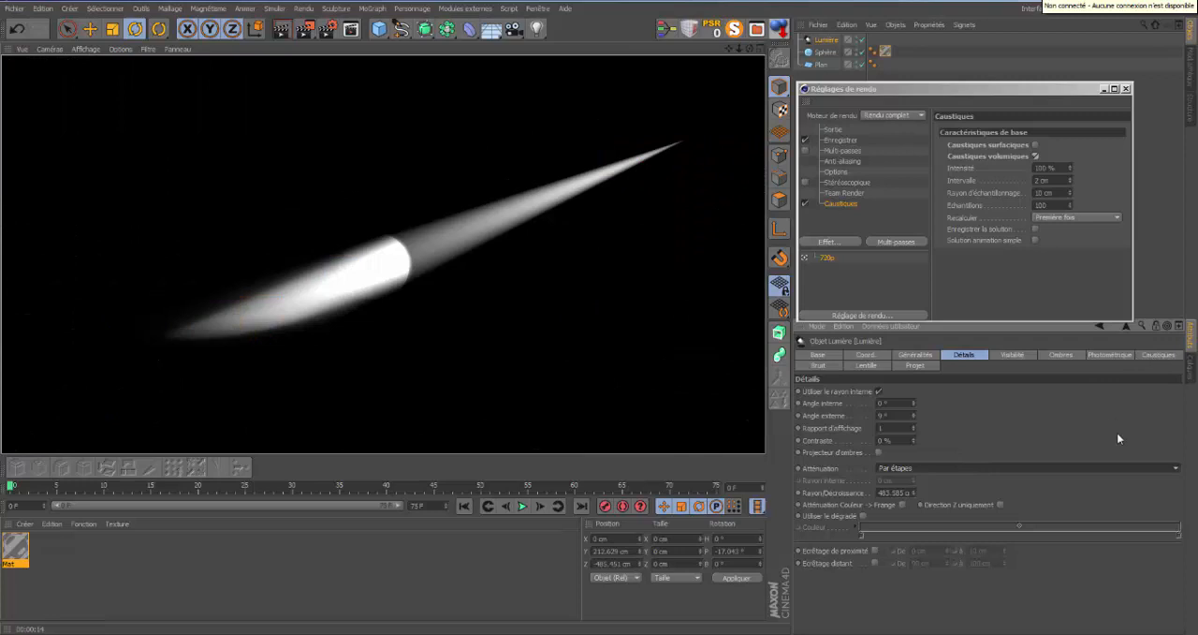
click(1160, 355)
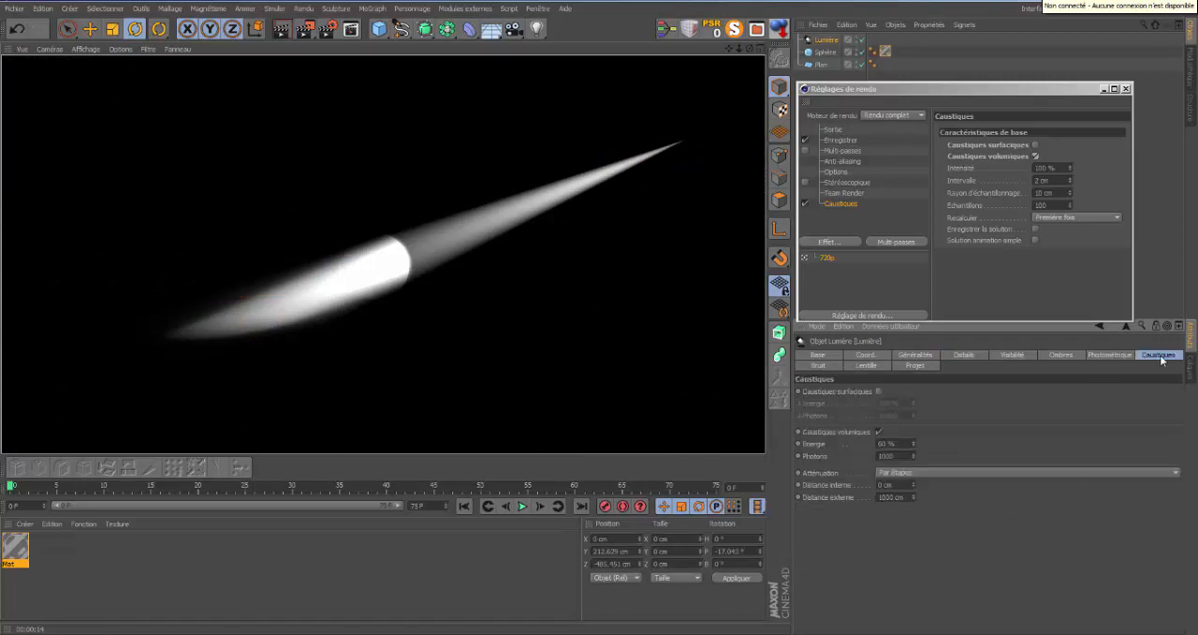
click(1175, 473)
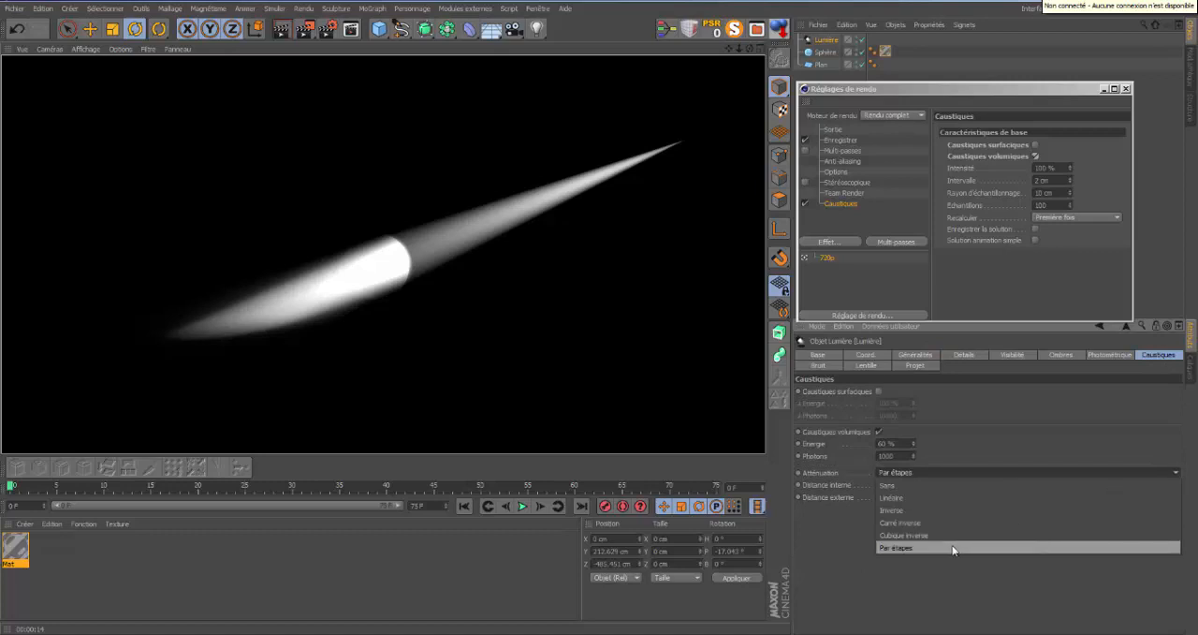
click(952, 549)
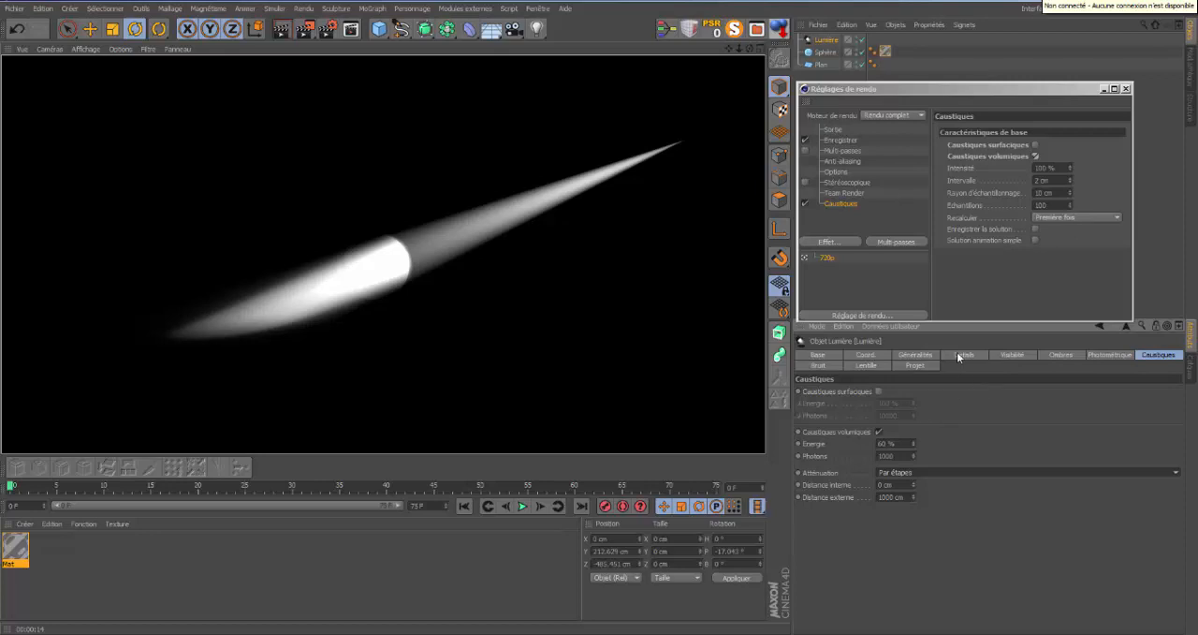
Set the light's caustics attenuation to Cubique inverse and render the view.
click(1177, 474)
click(970, 536)
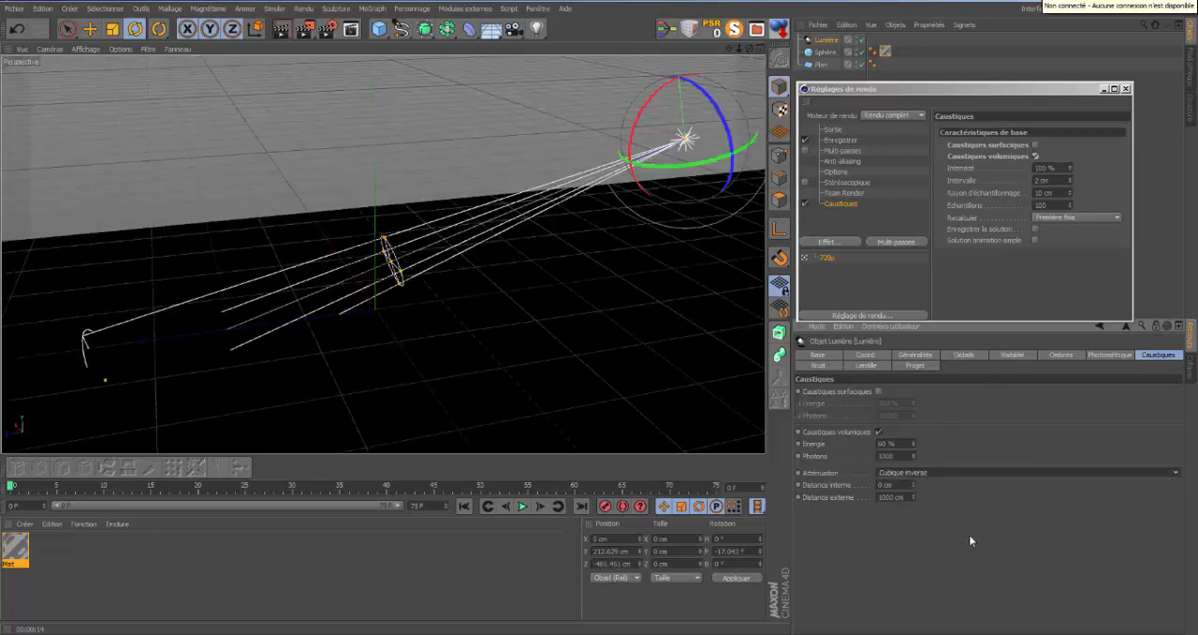
click(282, 29)
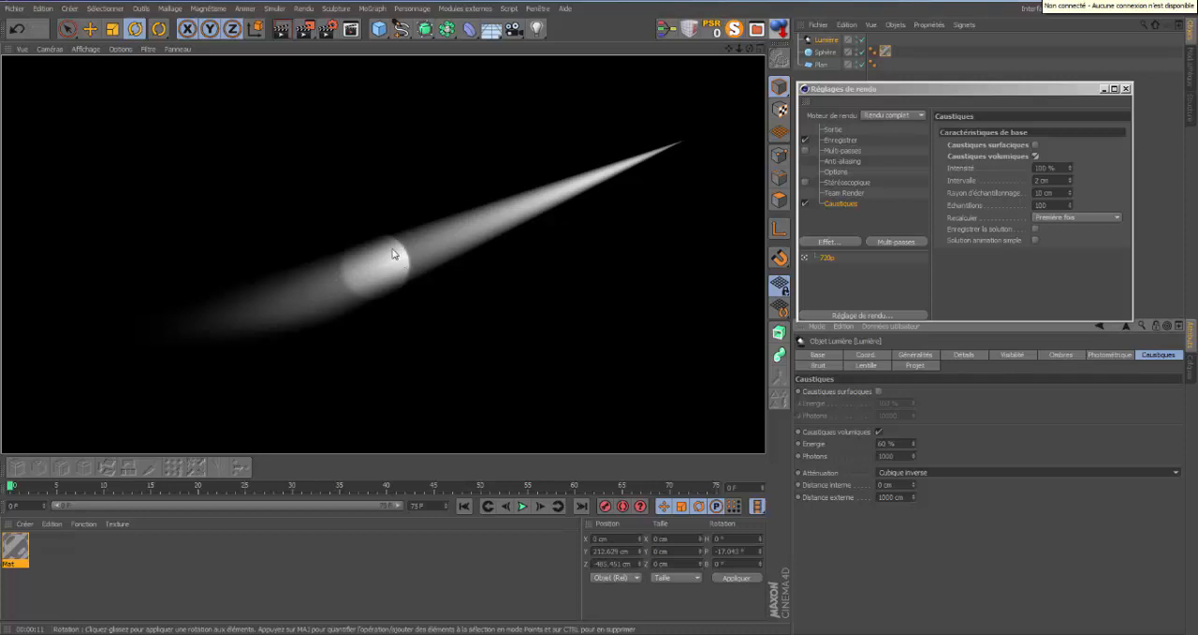
Set the light's caustics attenuation to Carré inverse and render the view.
click(1171, 472)
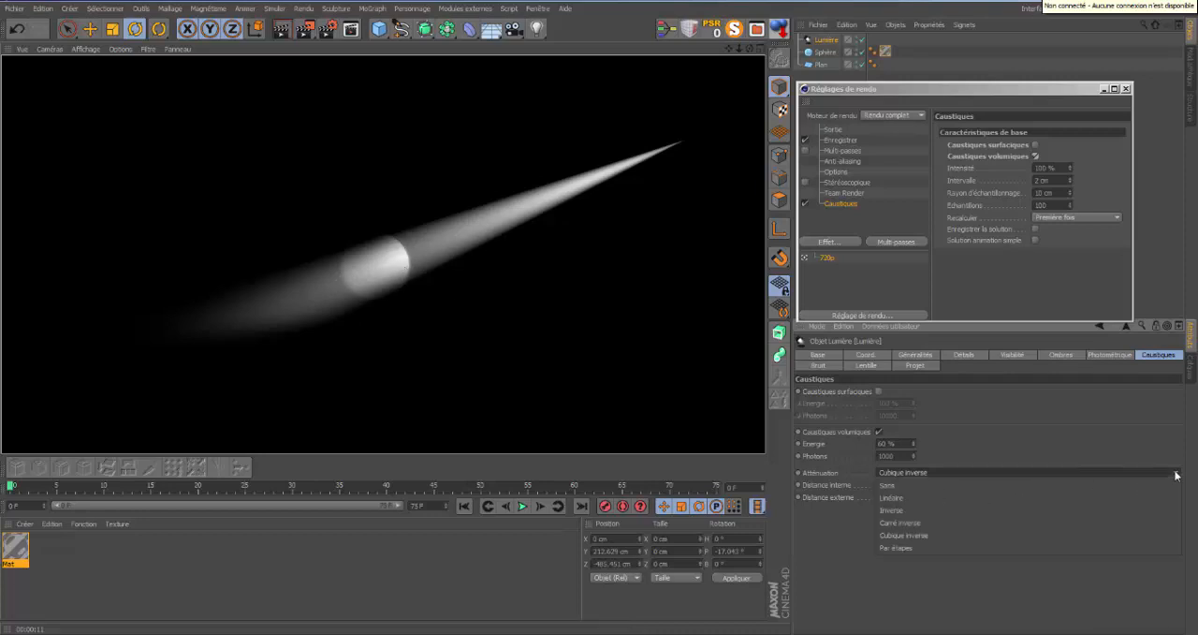
click(976, 522)
click(282, 30)
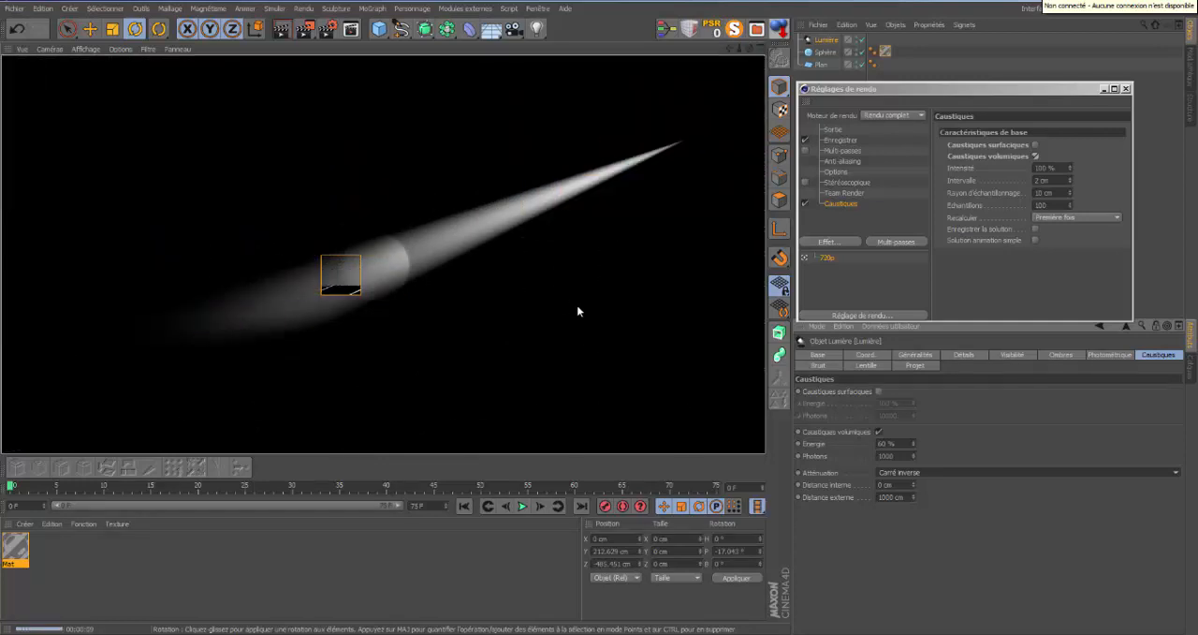
Make the sphere editable and flatten it along its Z axis to about 24 cm.
click(823, 53)
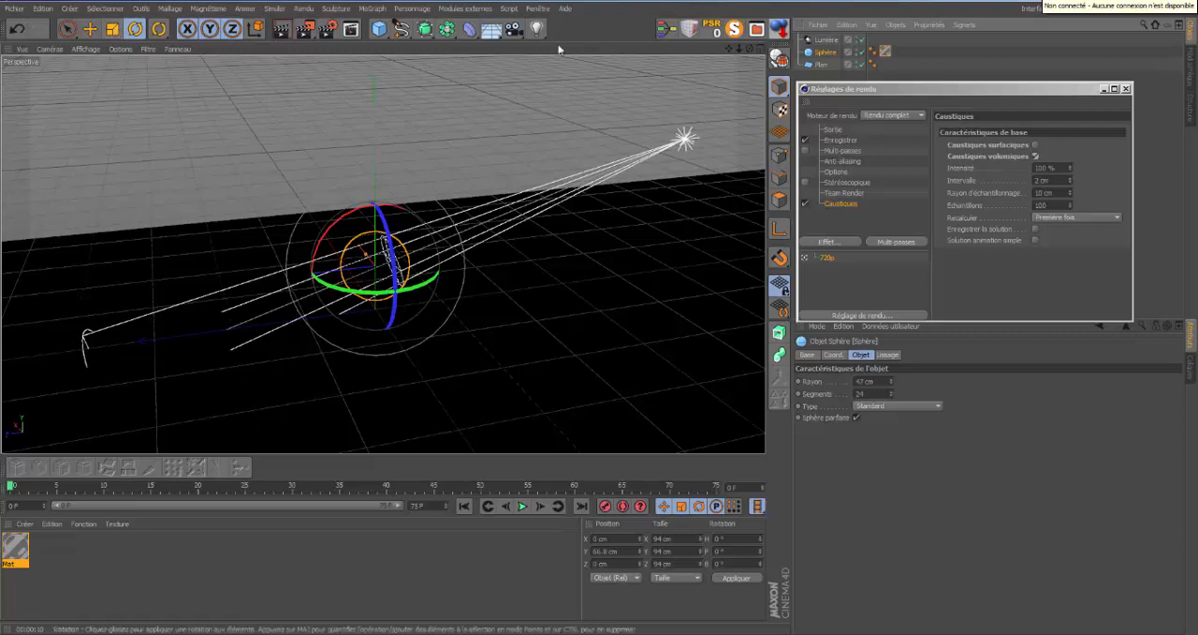
click(113, 30)
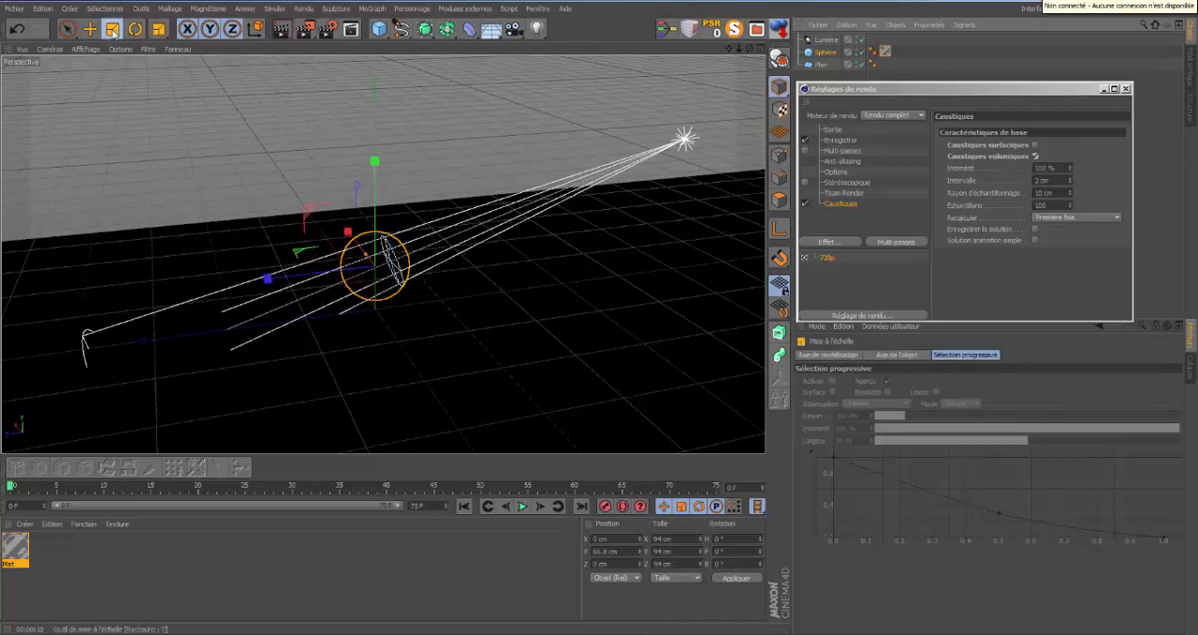
click(779, 56)
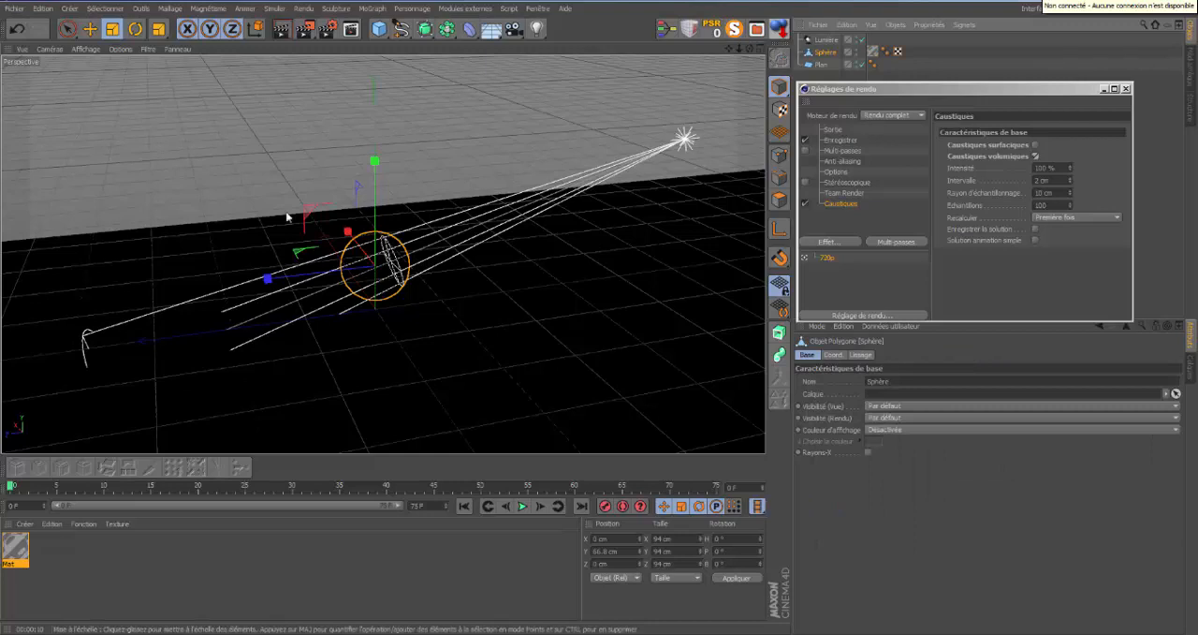
drag(267, 279, 333, 277)
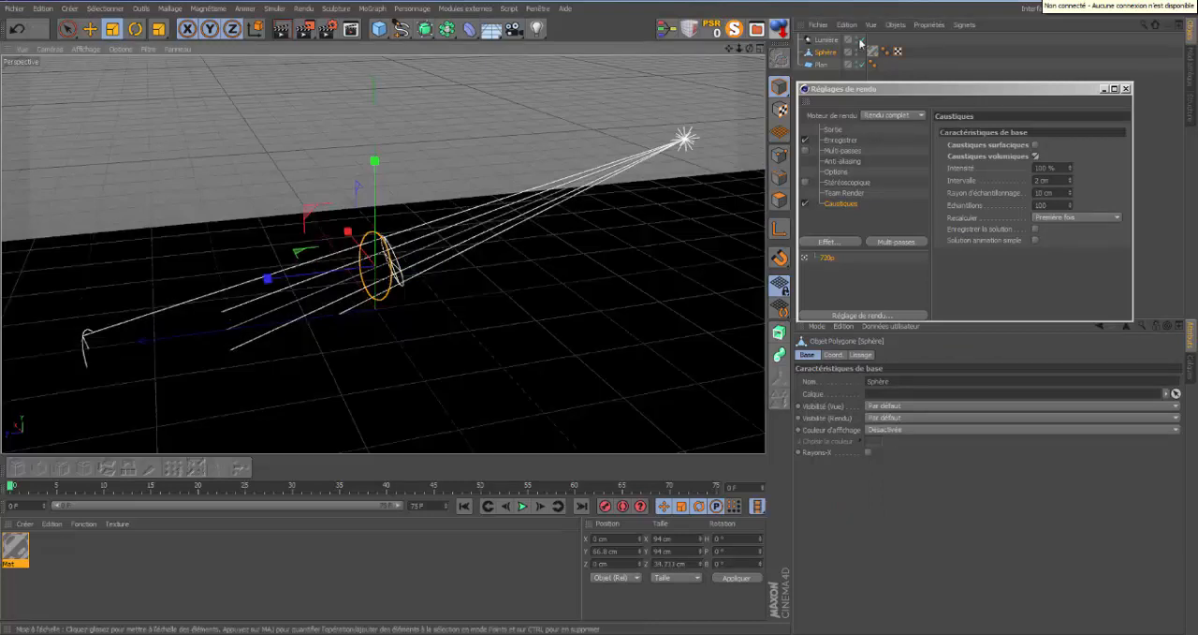
alt+drag(597, 310, 599, 312)
drag(275, 275, 310, 275)
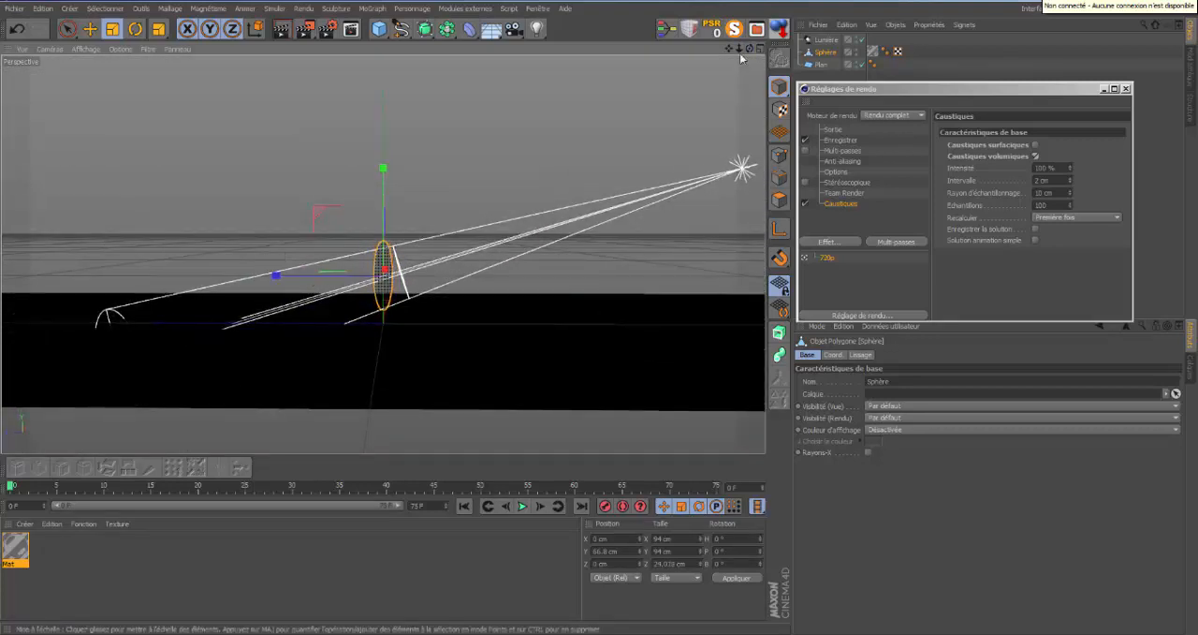
Render the flattened sphere from a raised viewpoint and again from closer up.
drag(748, 48, 604, 327)
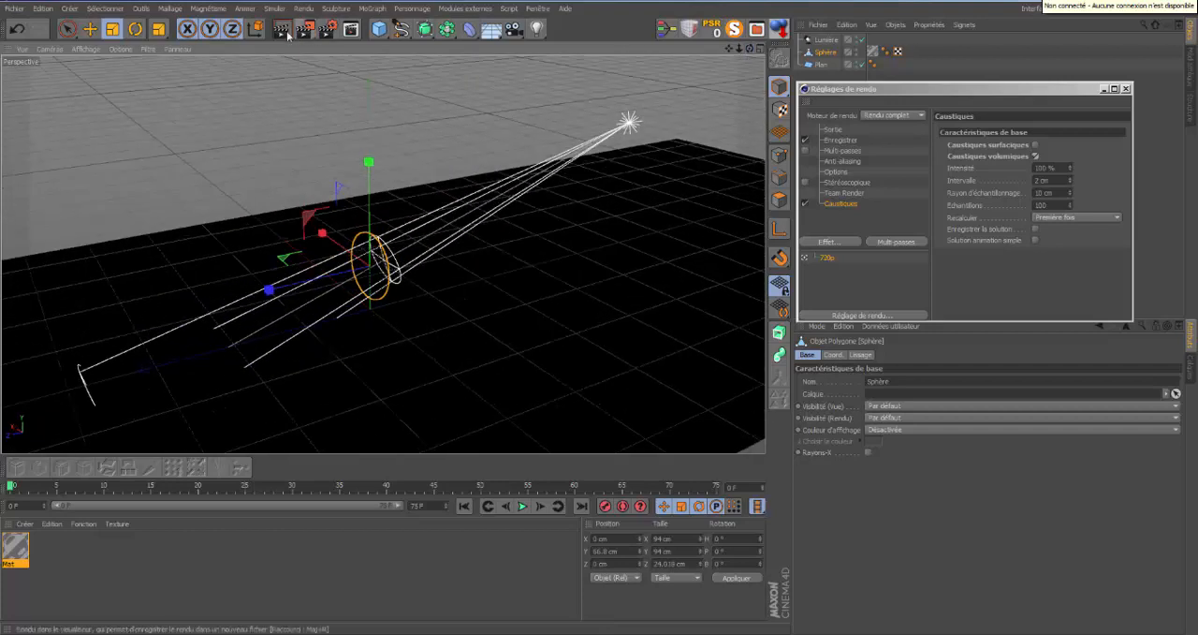
key(ctrl+r)
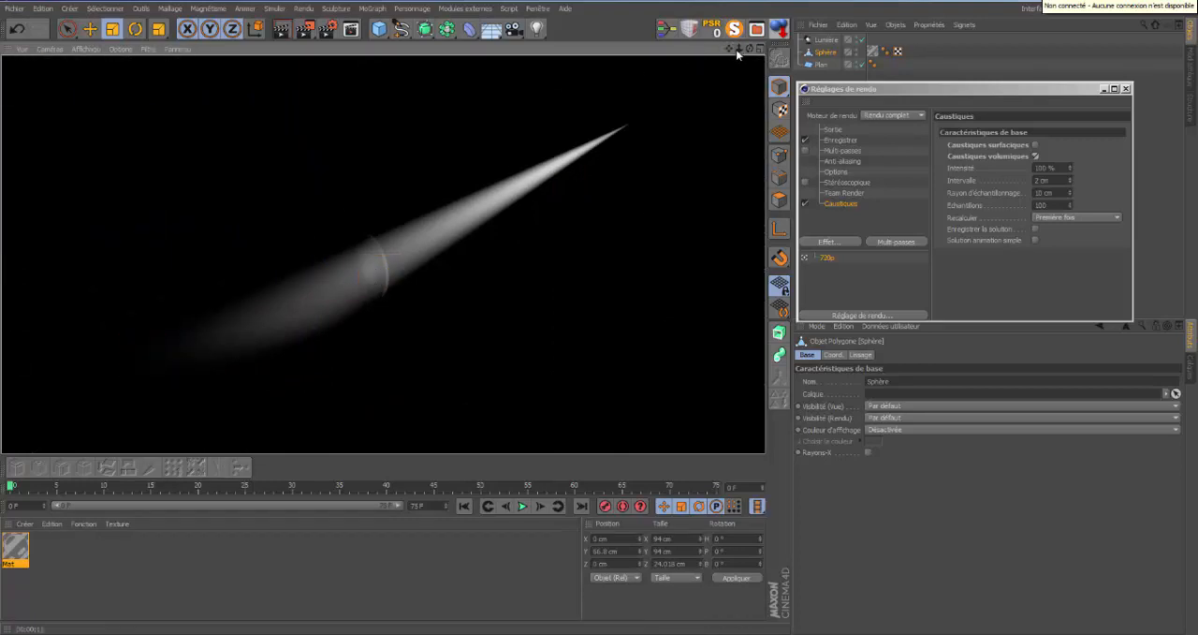
click(599, 313)
scroll(599, 311, up, 1)
click(282, 30)
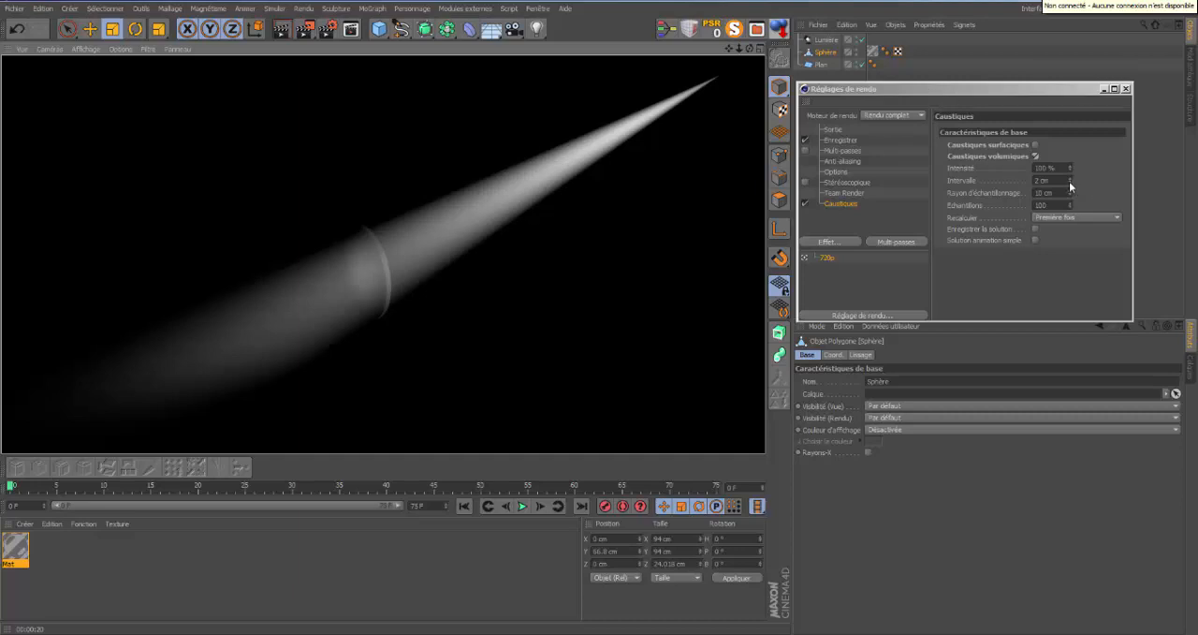
Stretch the flattened sphere along its Z axis to about 98 cm.
click(831, 56)
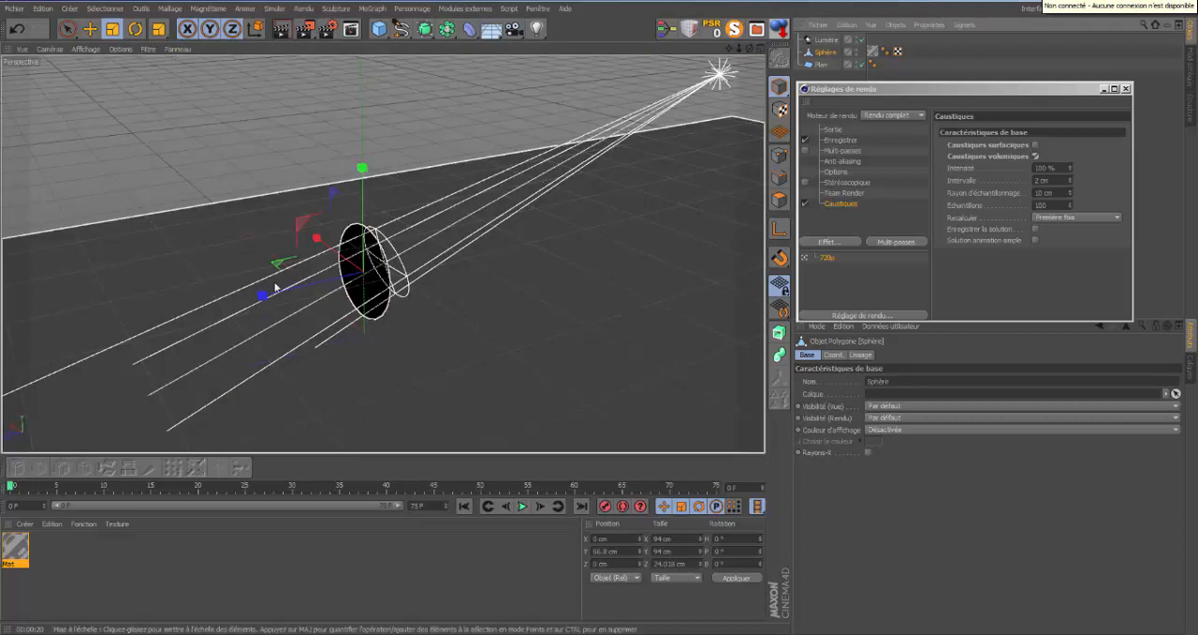
drag(265, 299, 597, 318)
drag(750, 49, 600, 318)
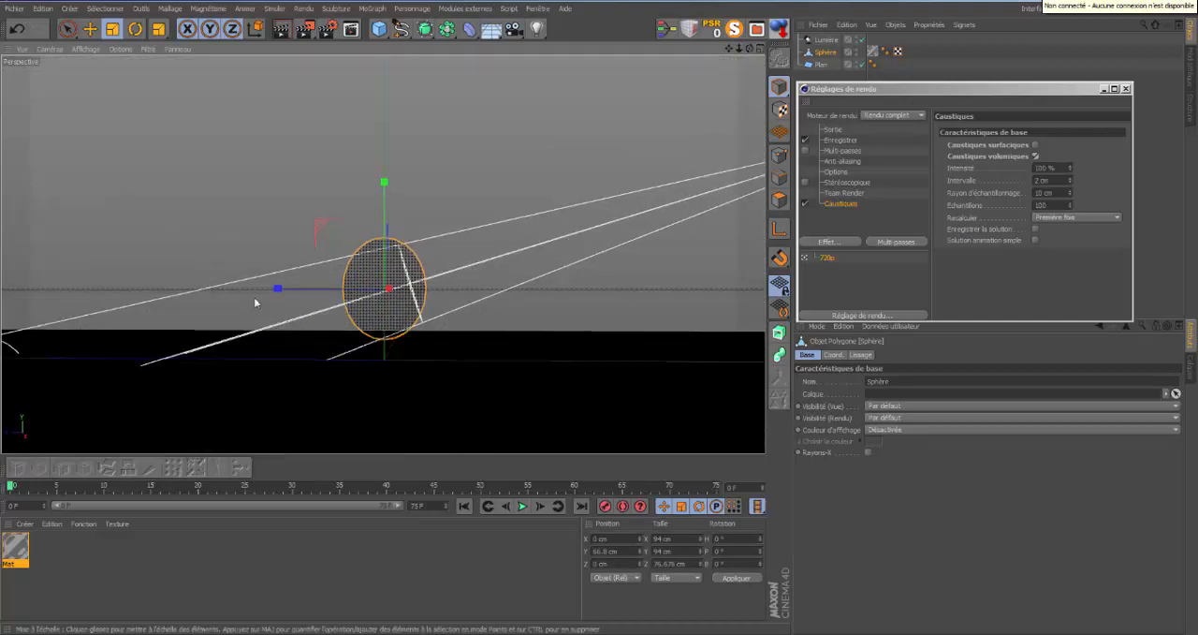
drag(276, 288, 240, 292)
Close the render settings window and delete the old sphere from the scene.
click(1125, 88)
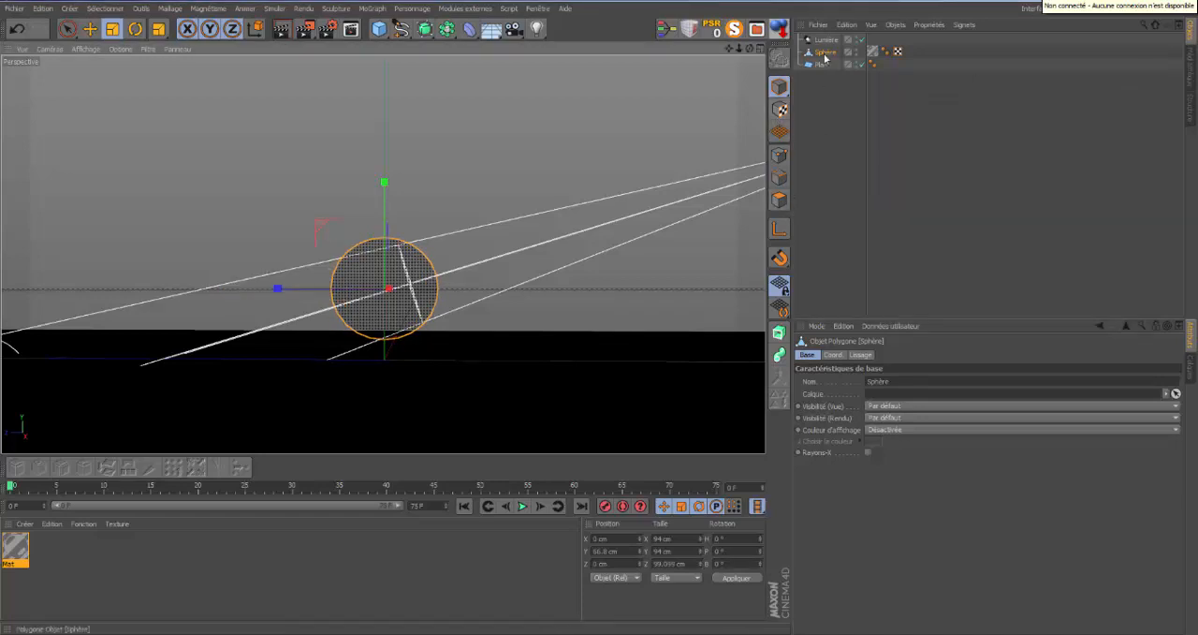
click(778, 199)
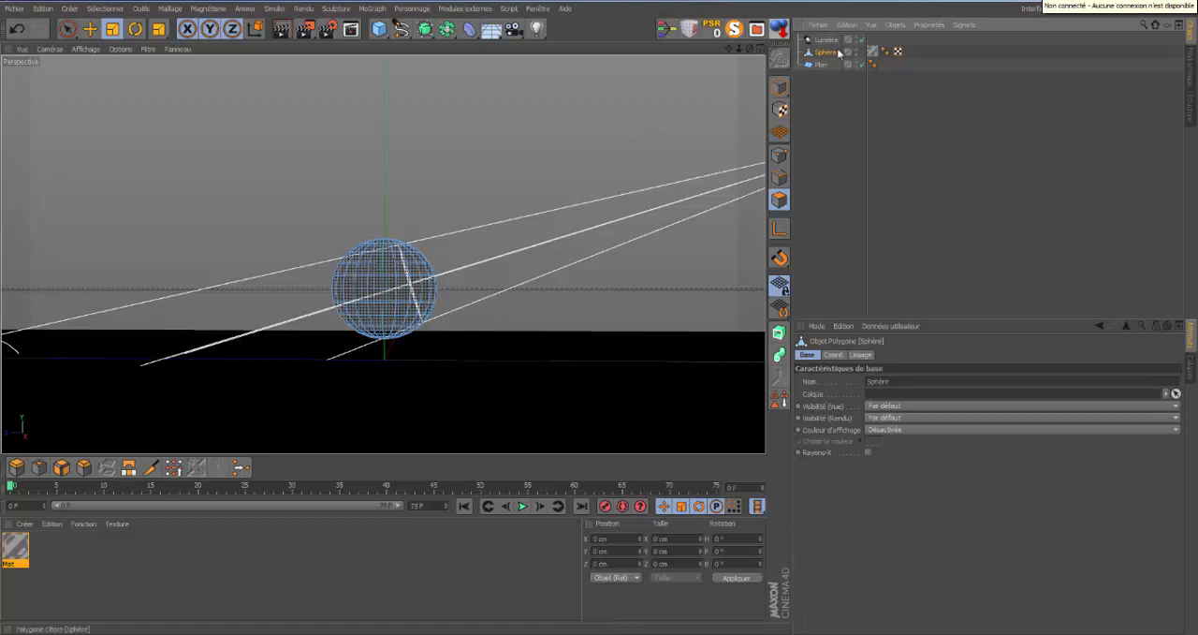
key(Delete)
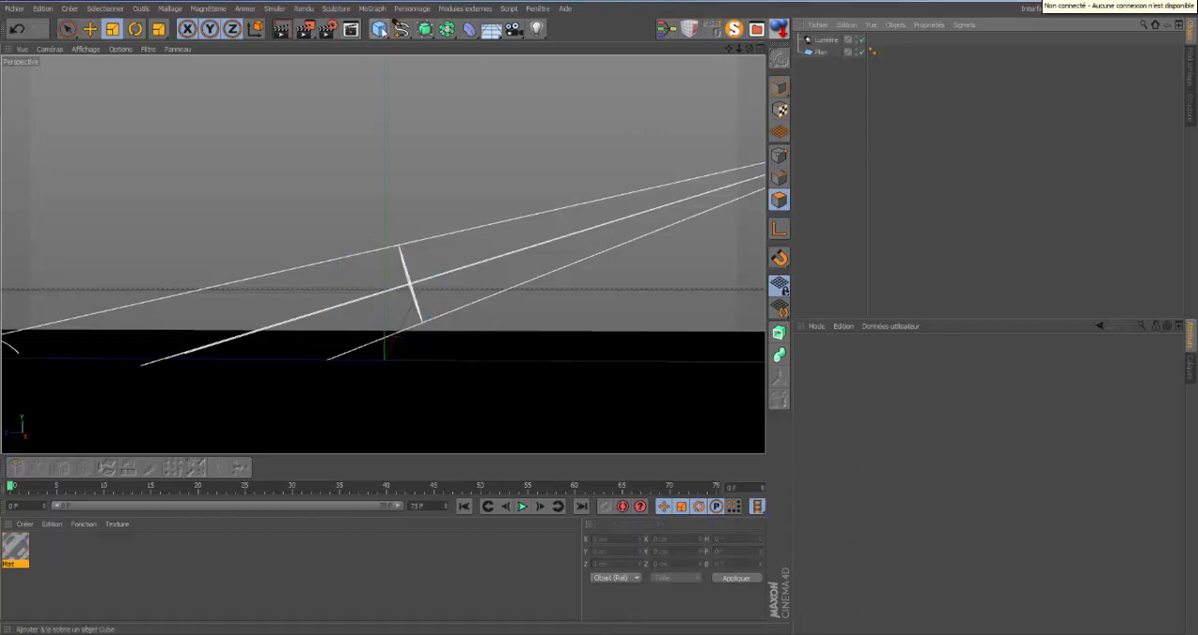
Add a new sphere with a radius of 33 cm and raise it into the middle of the light beam.
click(379, 28)
click(686, 71)
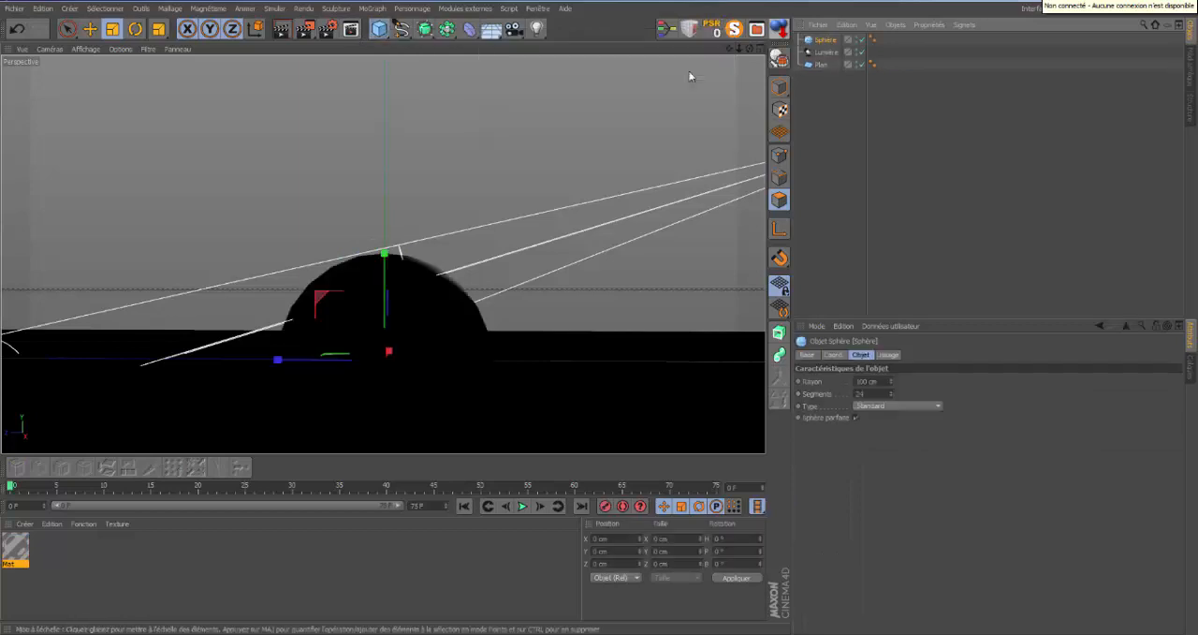
drag(889, 381, 890, 379)
click(90, 28)
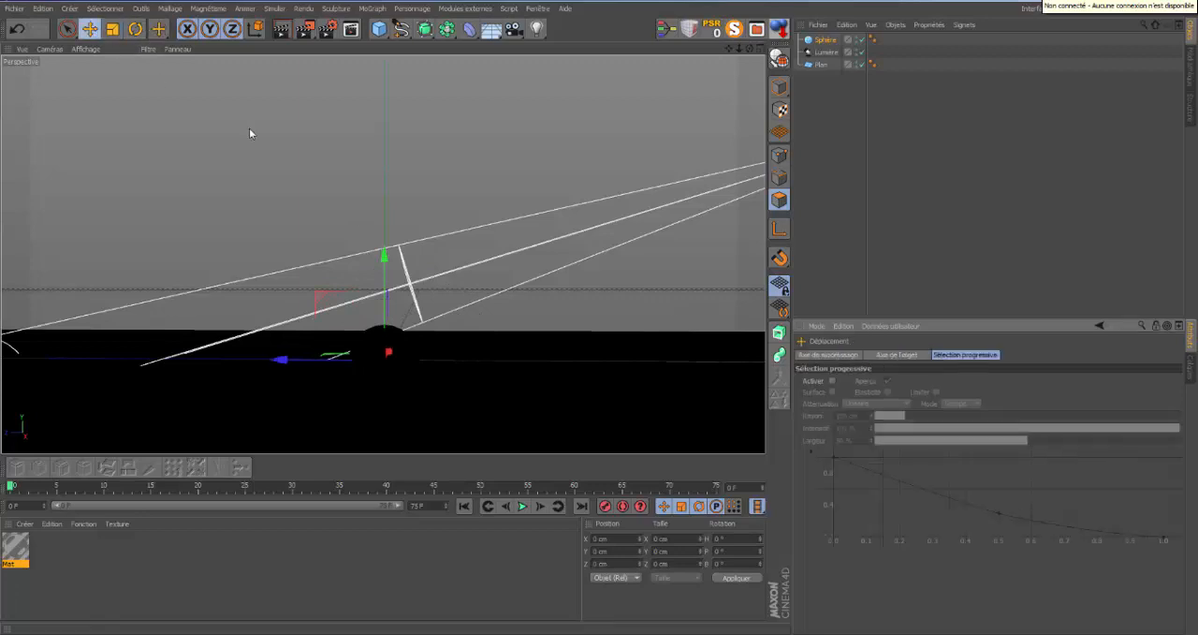
drag(385, 252, 389, 183)
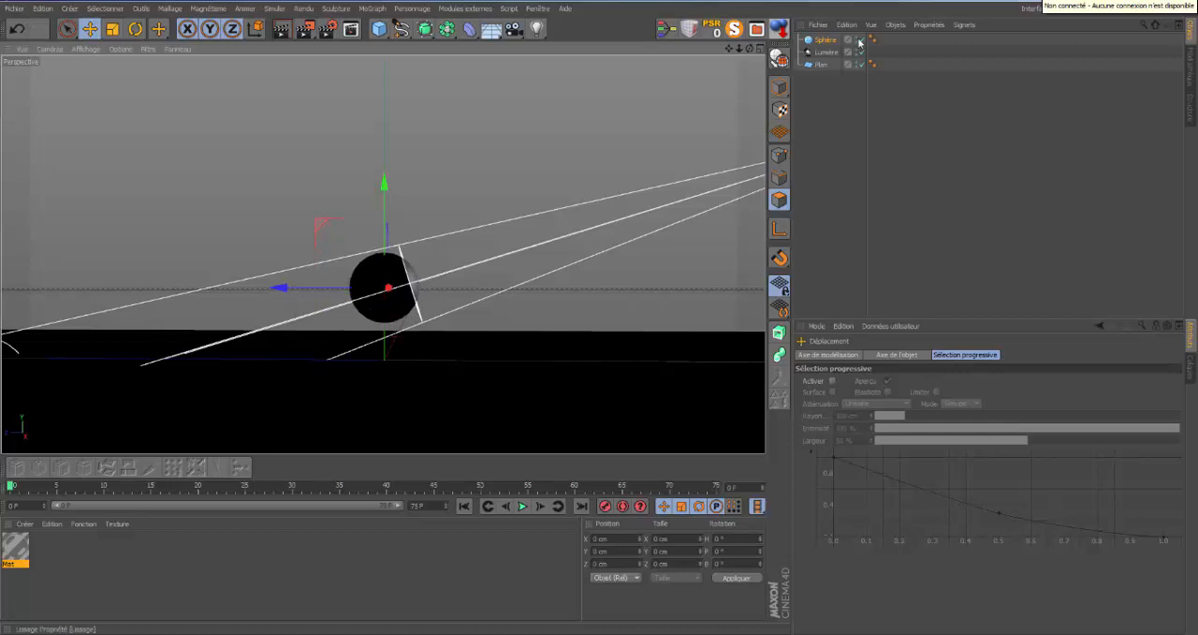
Reduce the new sphere to 8 segments.
click(822, 42)
drag(893, 399, 893, 399)
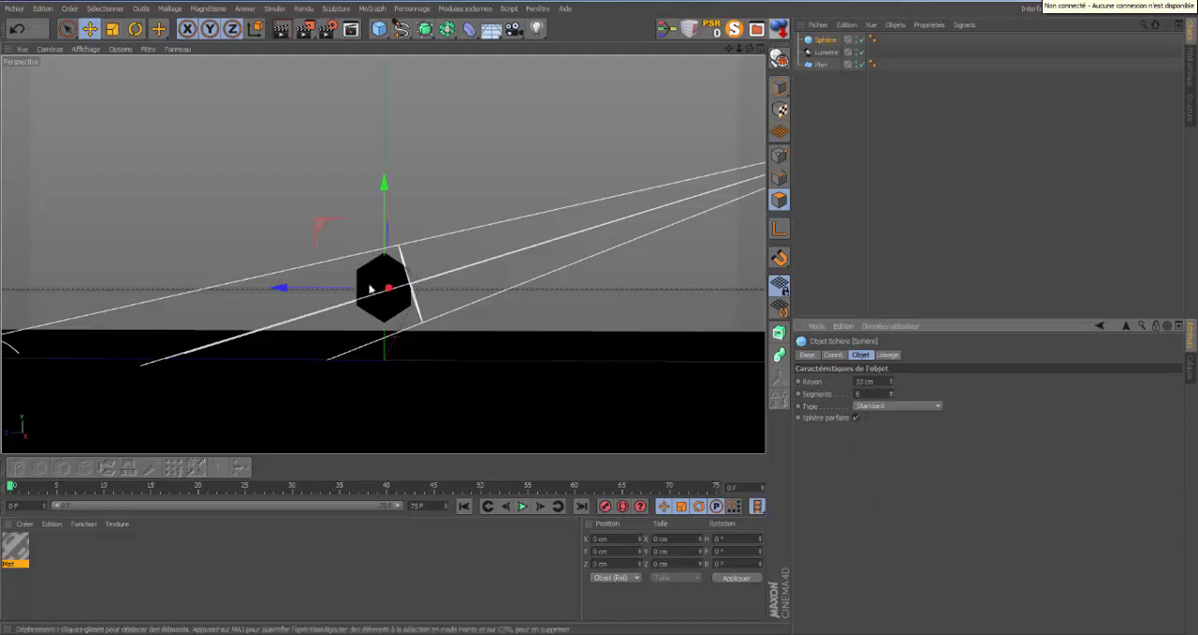
click(891, 396)
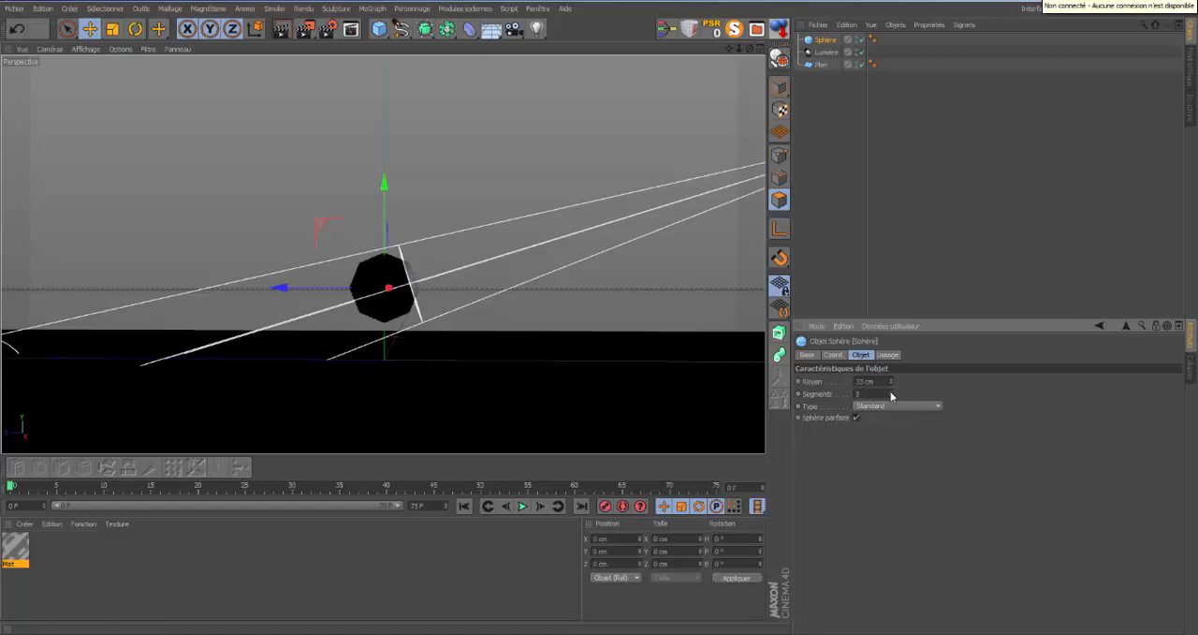
Make the new sphere editable and select all of its polygons.
click(779, 58)
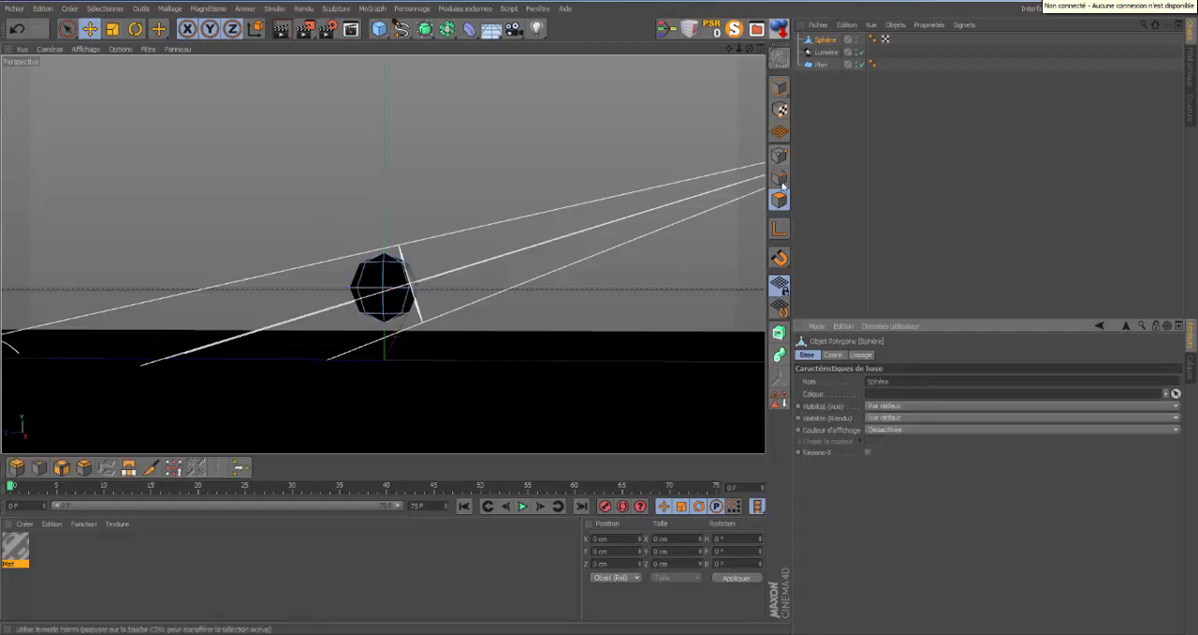
click(779, 200)
click(394, 266)
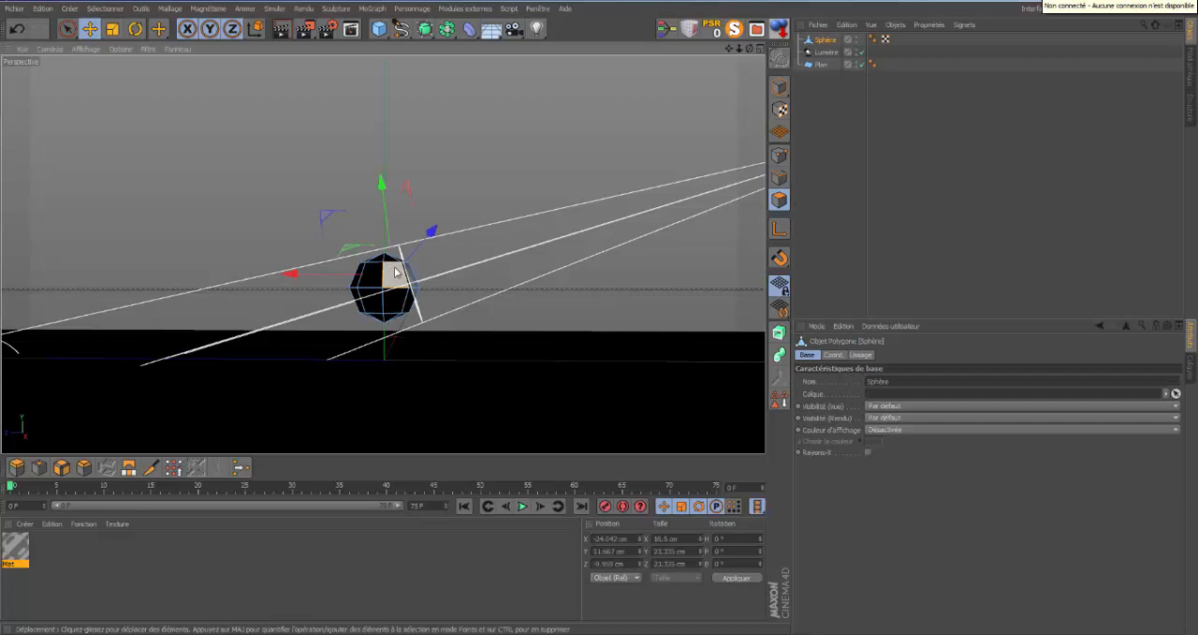
key(ctrl+a)
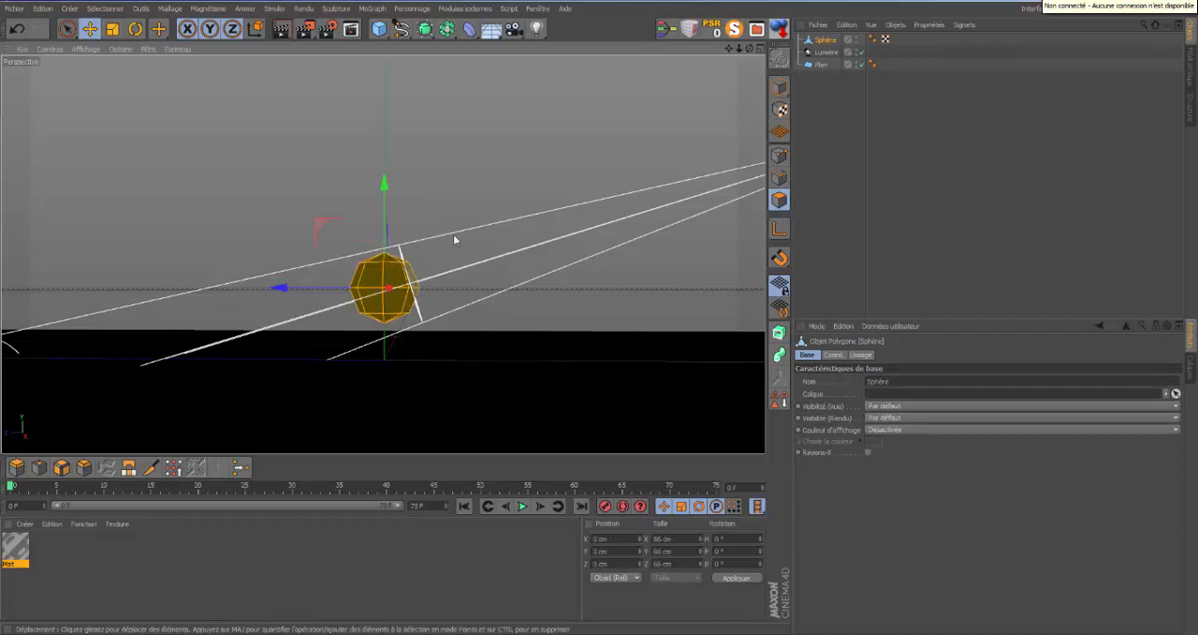
Extrude all the sphere's polygons outward individually by 20 cm, with group preservation turned off.
key(d)
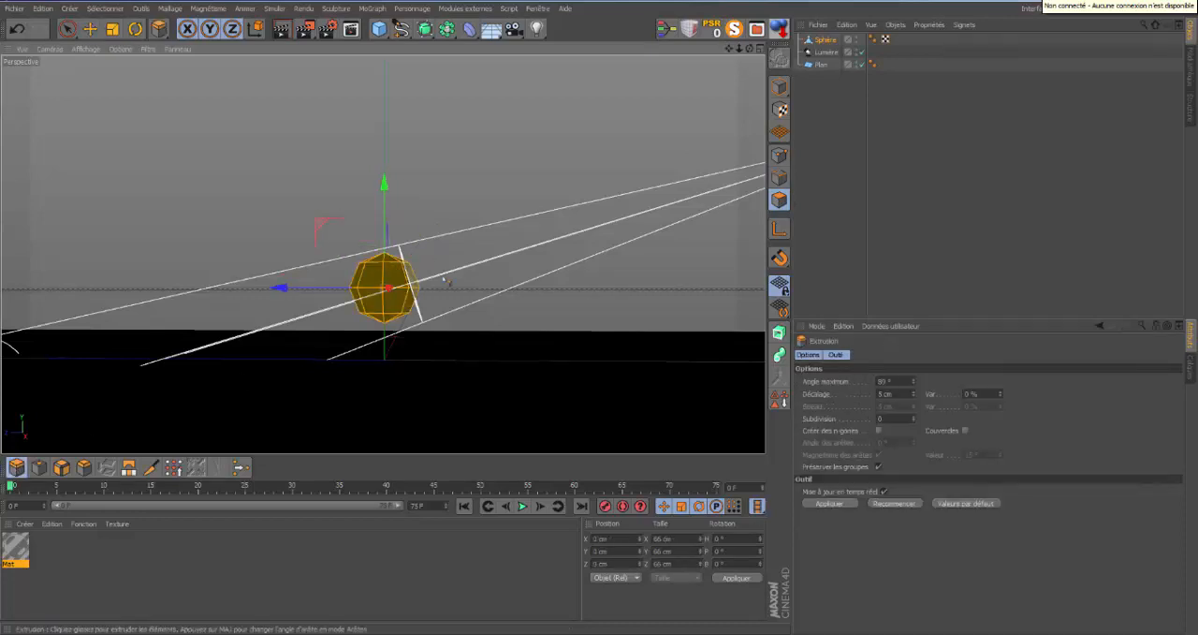
click(878, 466)
drag(602, 305, 602, 317)
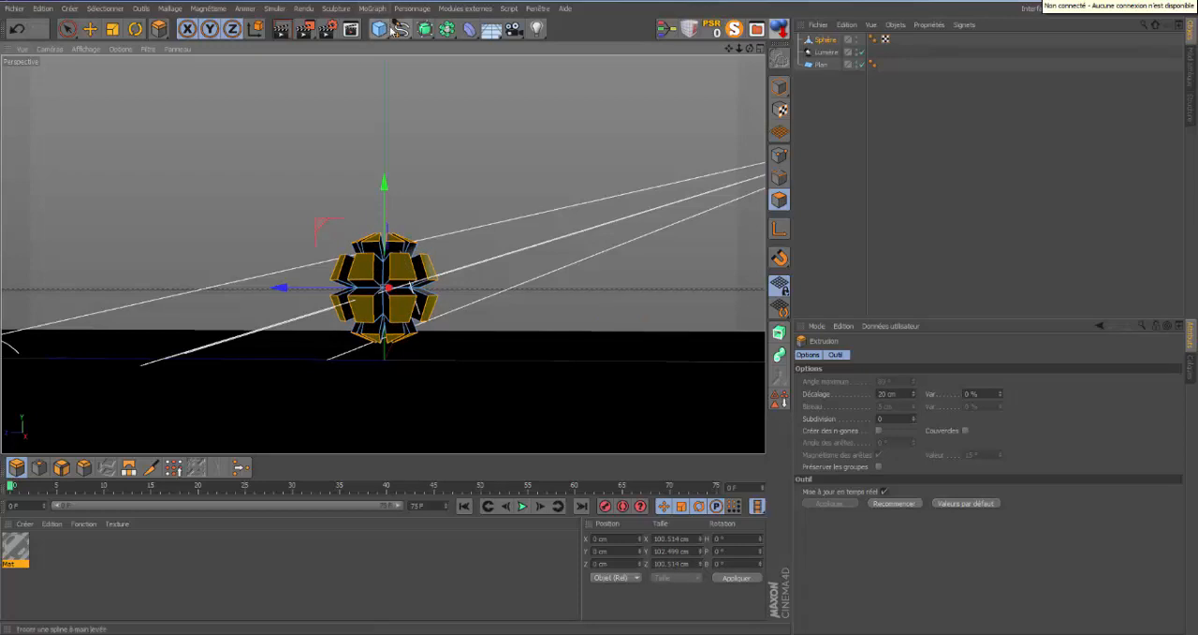
Add a subdivision surface and make the extruded sphere its child to smooth the shape.
click(427, 32)
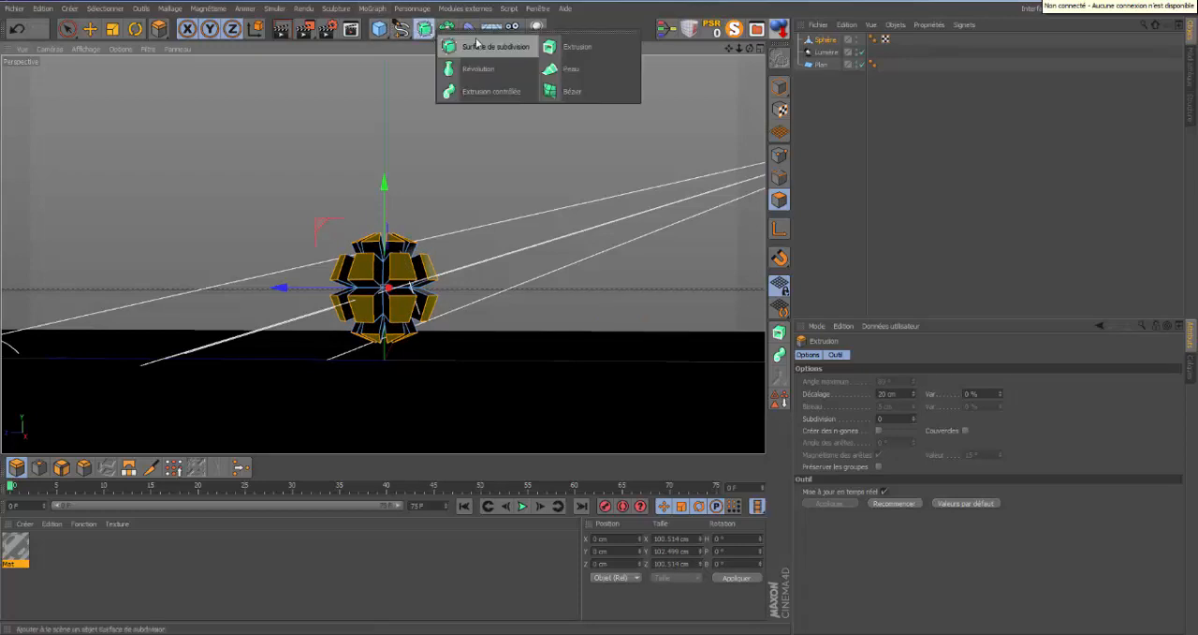
click(481, 44)
drag(827, 53, 840, 40)
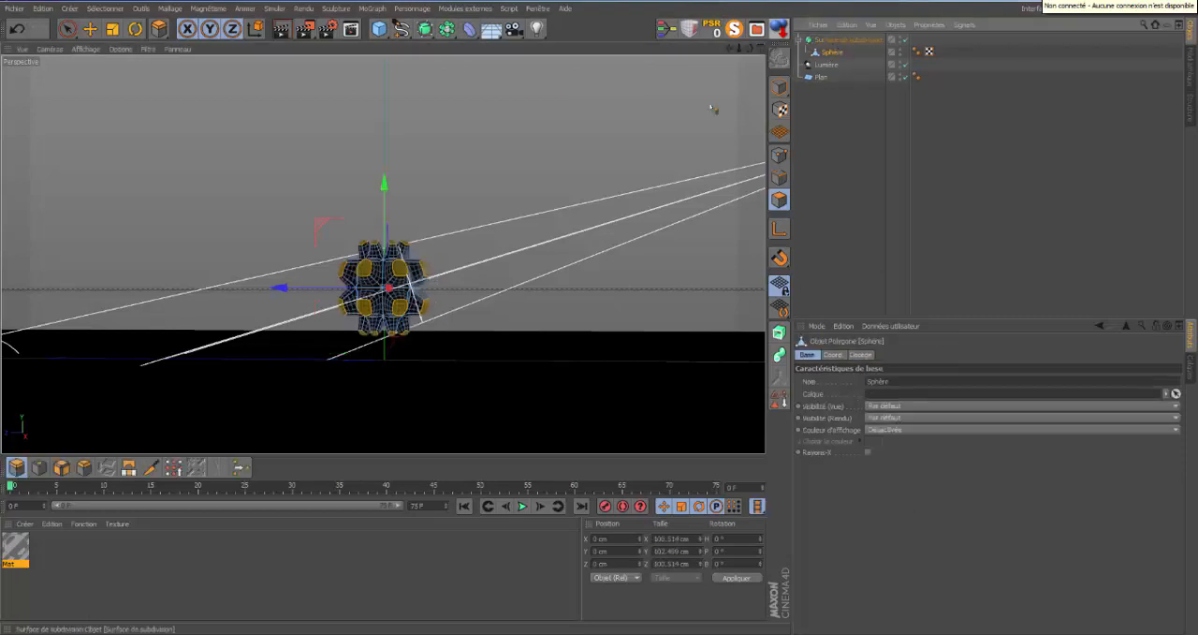
click(837, 172)
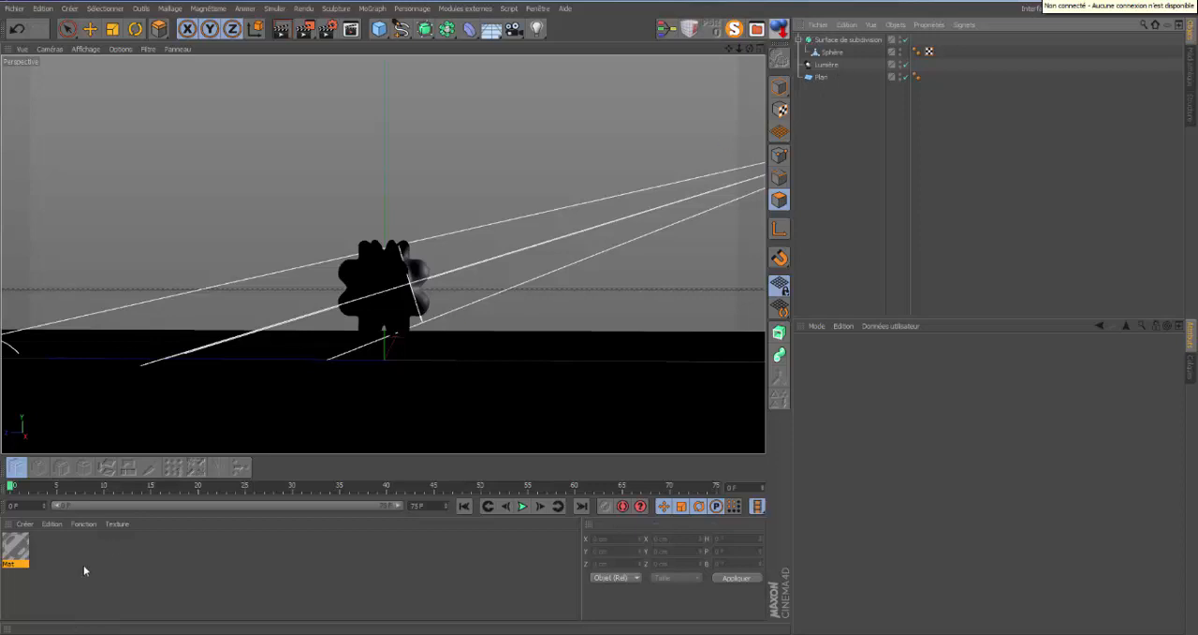
Apply the existing Mat material to the sphere in model mode and render the perspective view.
click(774, 87)
drag(20, 546, 841, 54)
drag(746, 51, 600, 318)
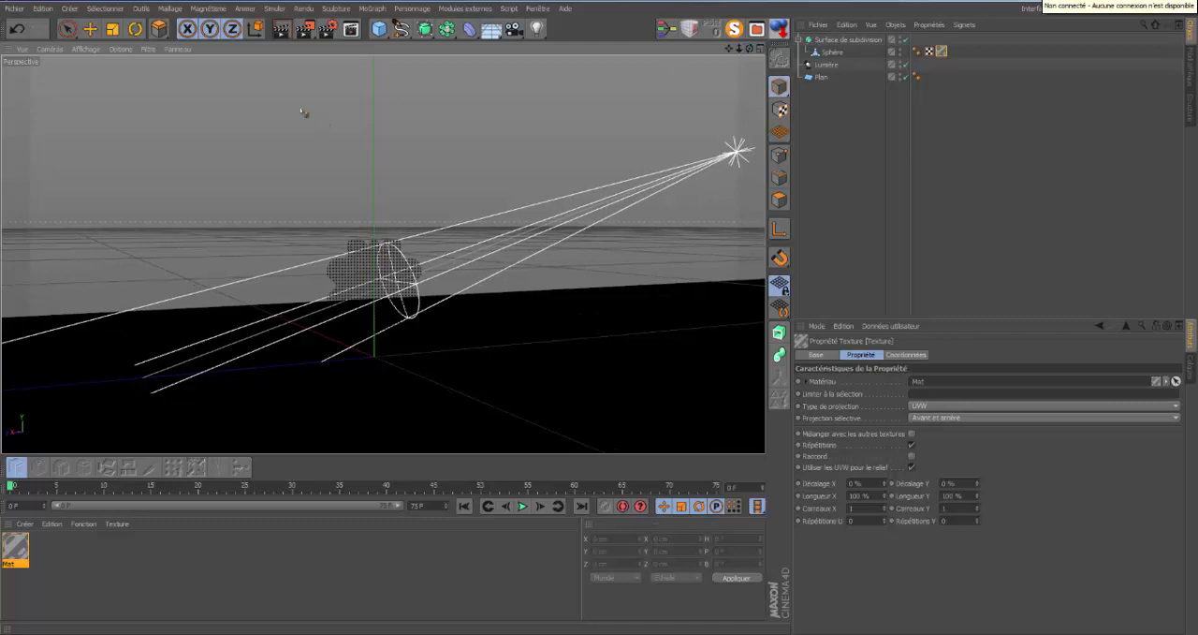
click(281, 29)
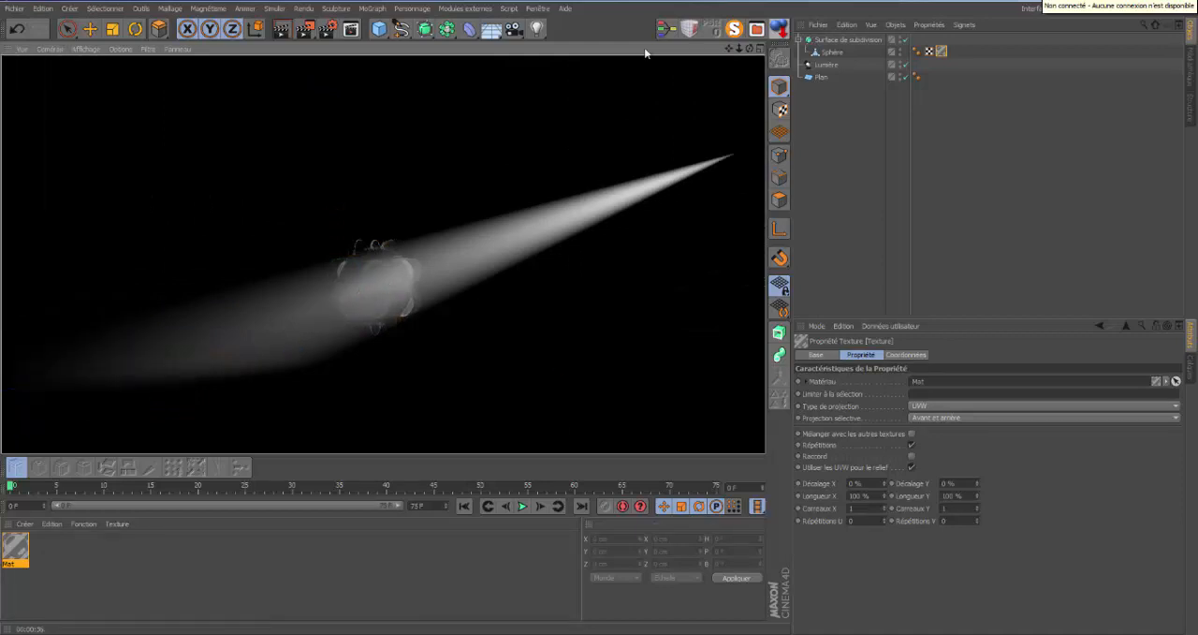
Lower the caustics interval (Intervalle) in the render settings to 1.75 cm and render the view.
click(329, 34)
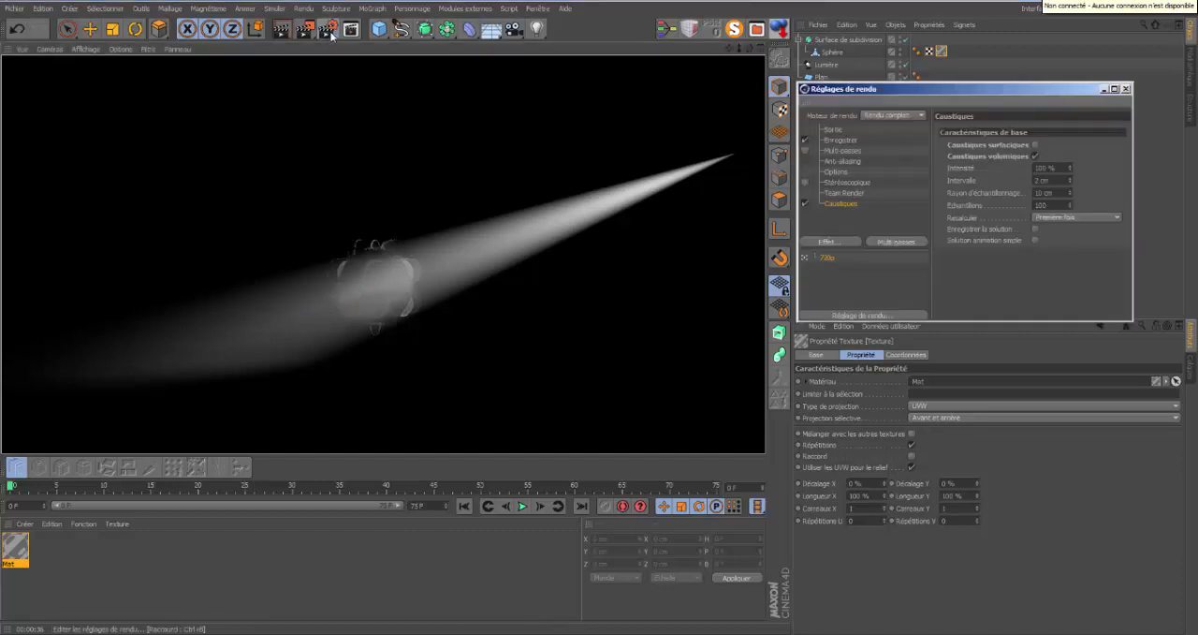
click(1070, 182)
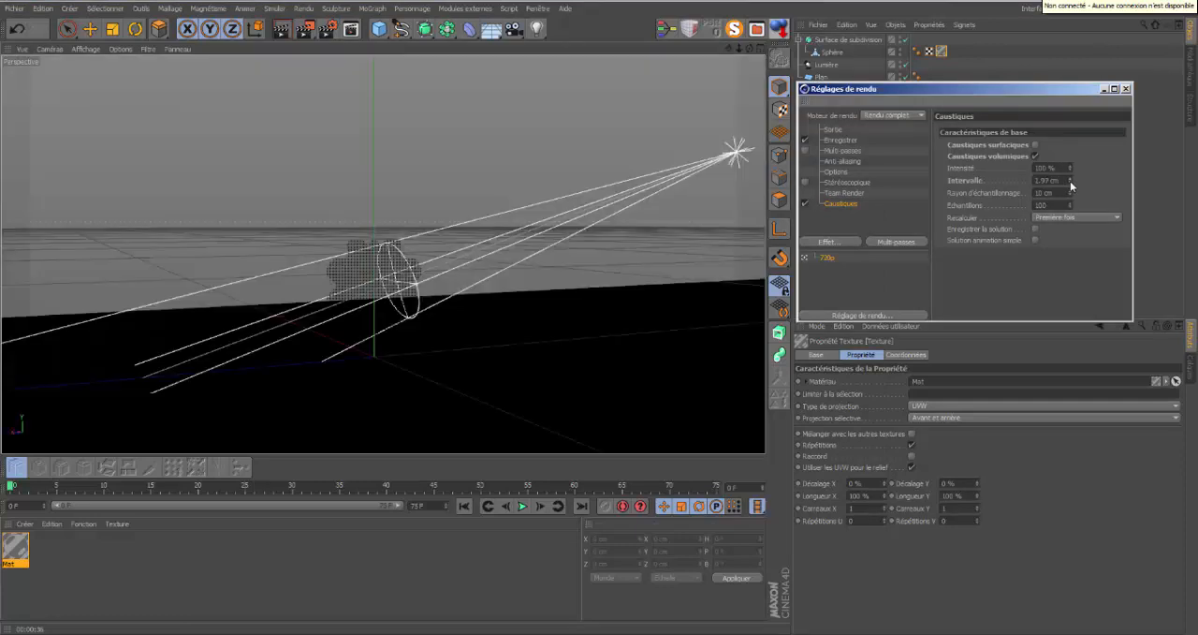
click(1071, 183)
click(1071, 183)
click(1071, 183)
click(1070, 182)
click(1071, 183)
click(1071, 183)
click(1071, 184)
click(1071, 183)
click(282, 29)
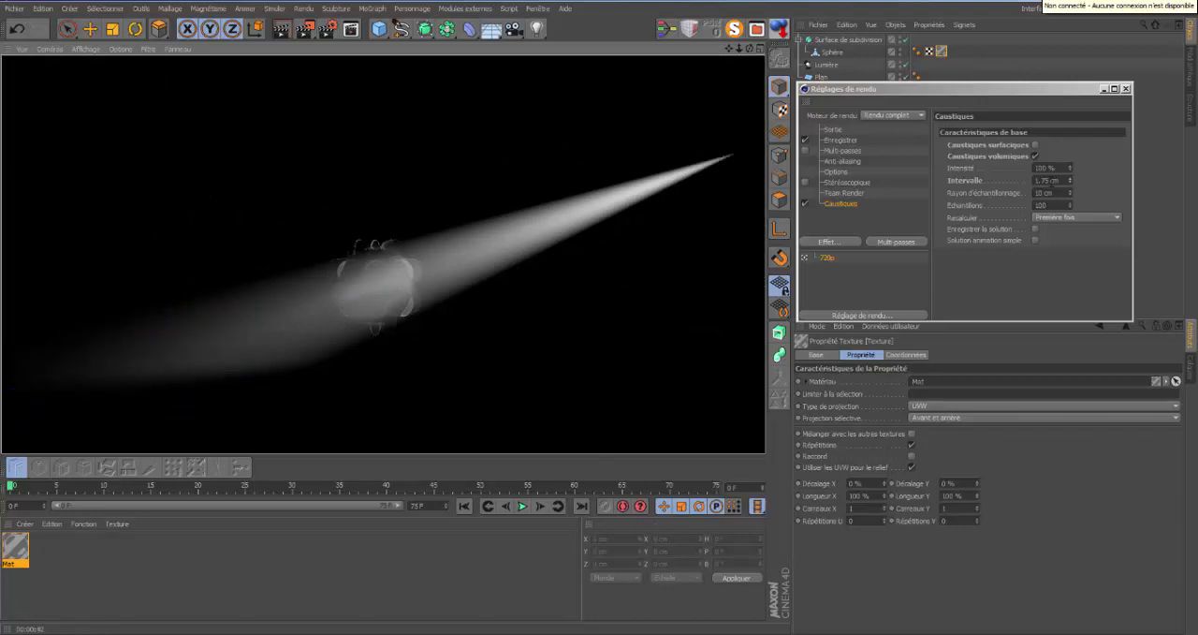
Set the caustics interval to 1.5 cm and render the view again.
click(1043, 179)
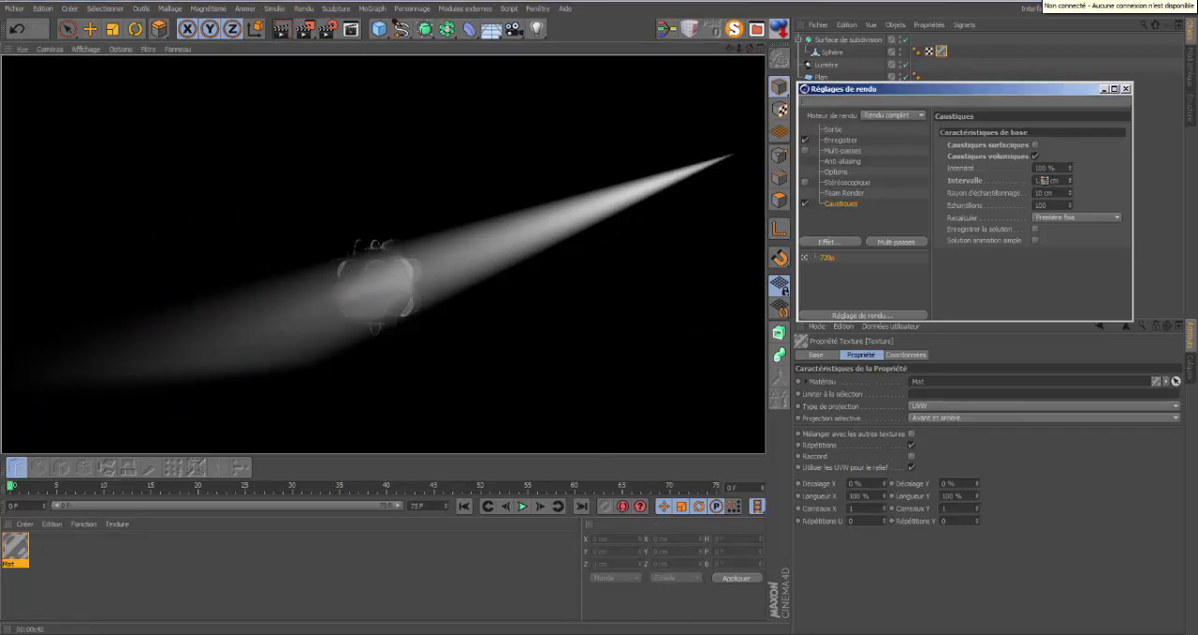
key(BackSpace)
text(5)
click(282, 31)
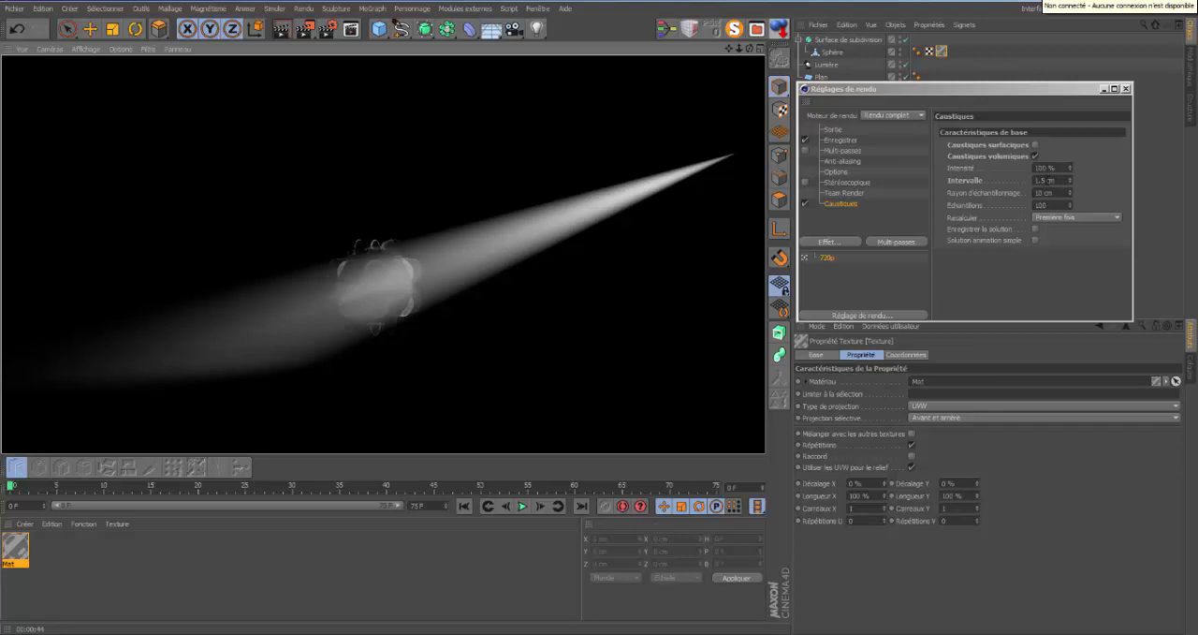
Try a caustics interval of 1 cm and set it back to 2 cm.
double_click(1026, 180)
text(1)
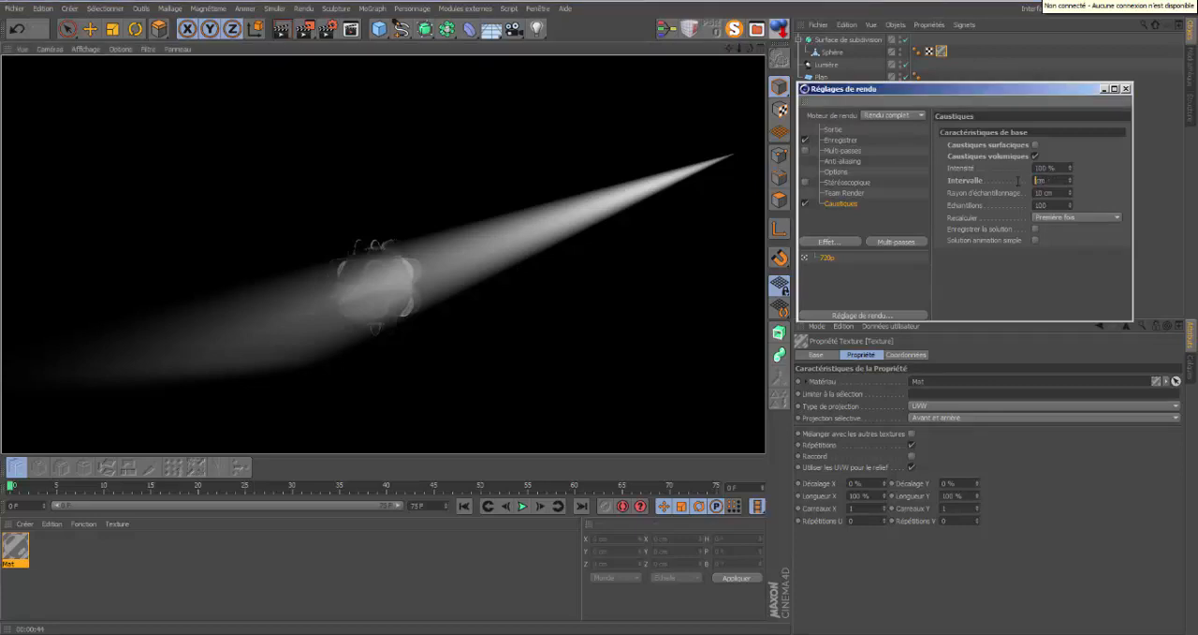
key(Return)
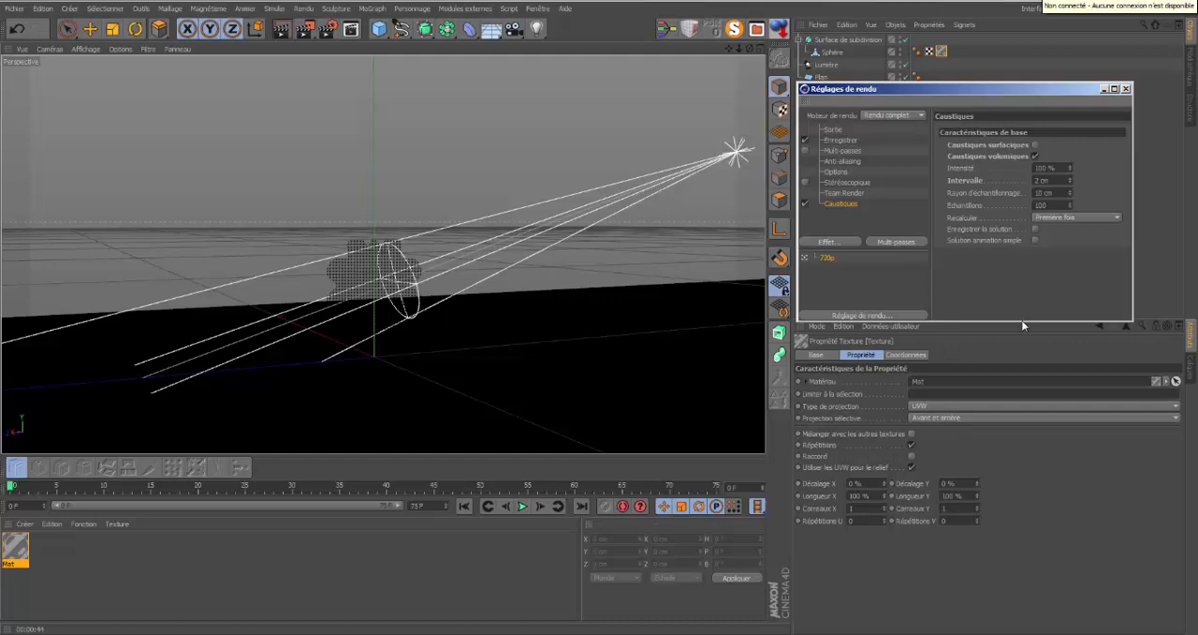
Set the light's volumetric caustics photons to 10000 and render the view.
click(825, 65)
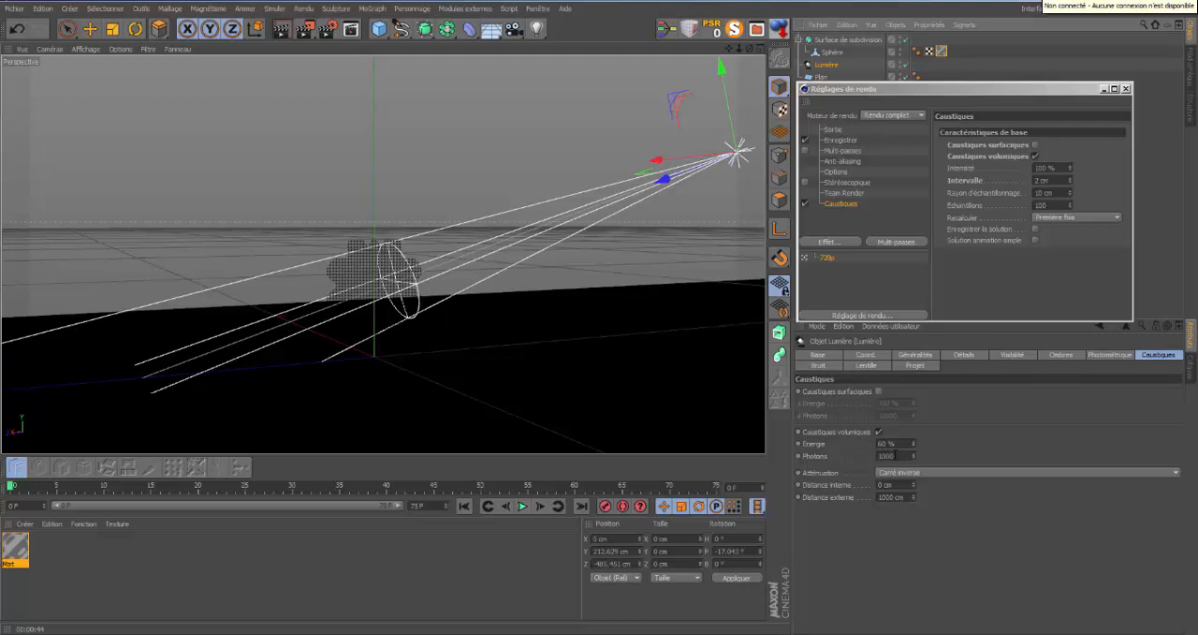
text(0)
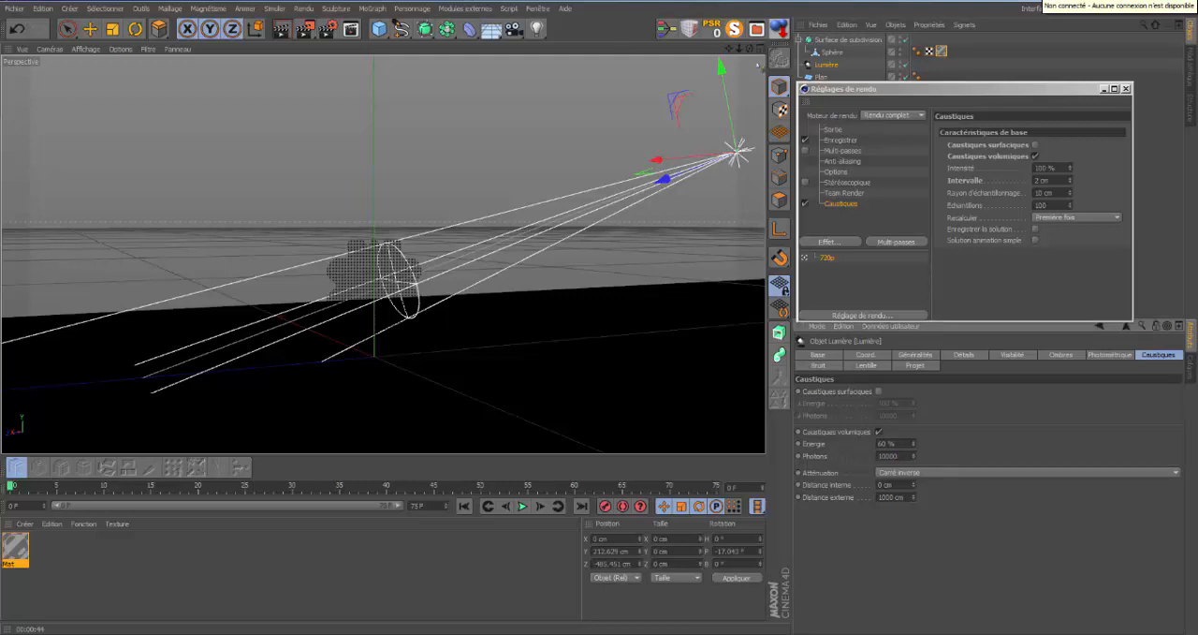
click(281, 31)
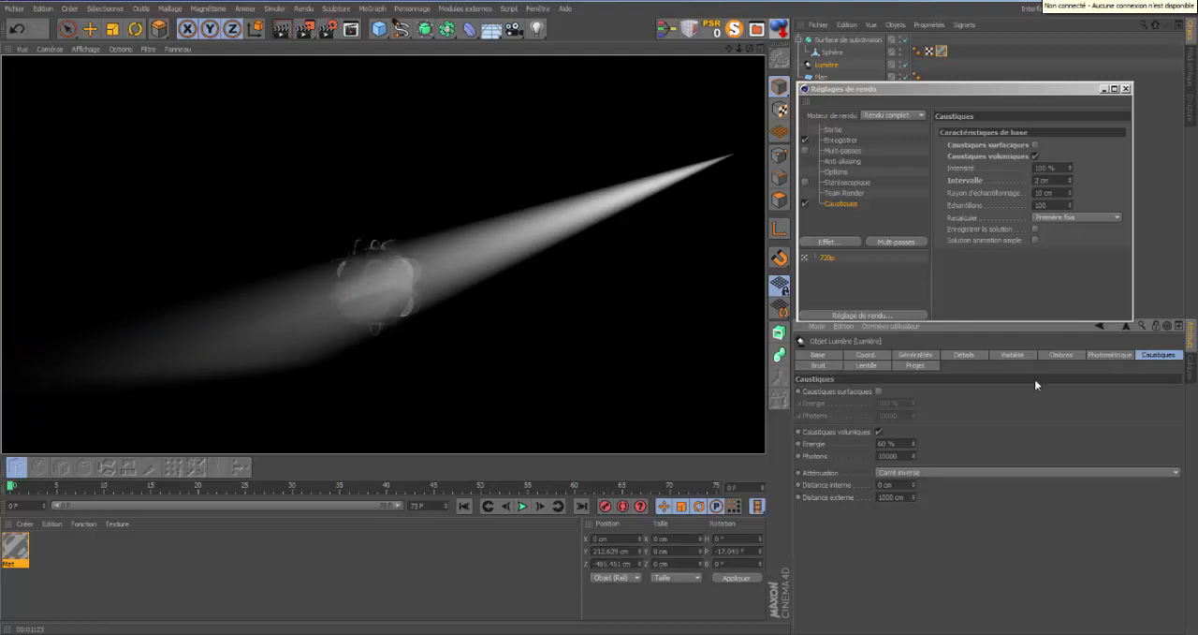
Set the attenuation of the light's caustics to linear (Linéaire).
click(1177, 472)
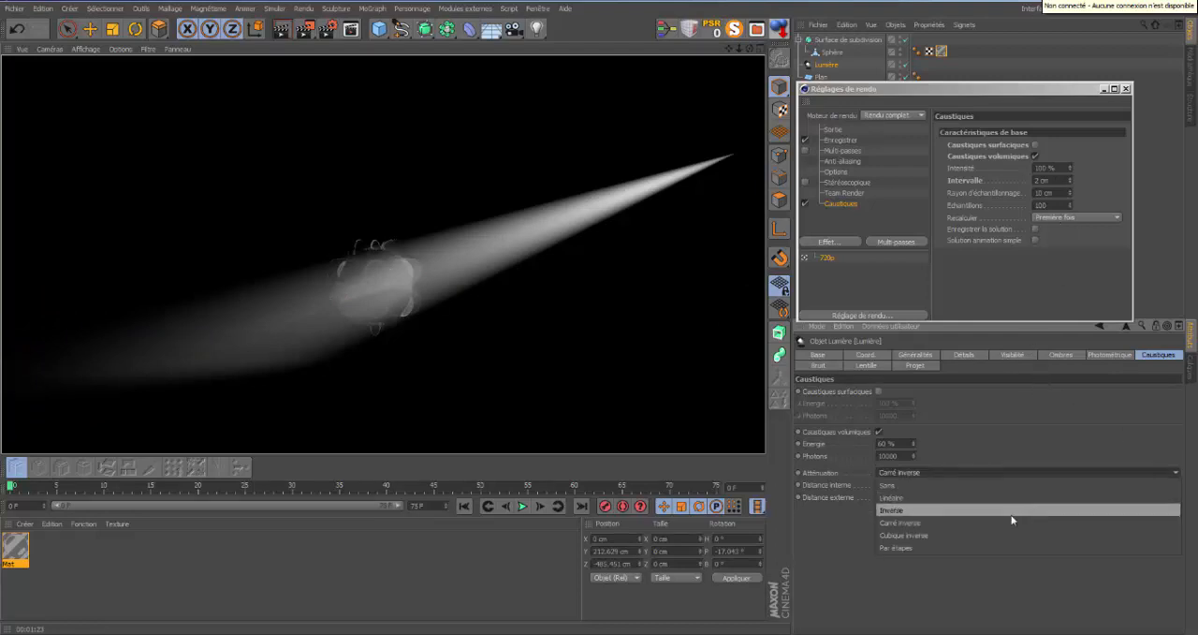
click(961, 498)
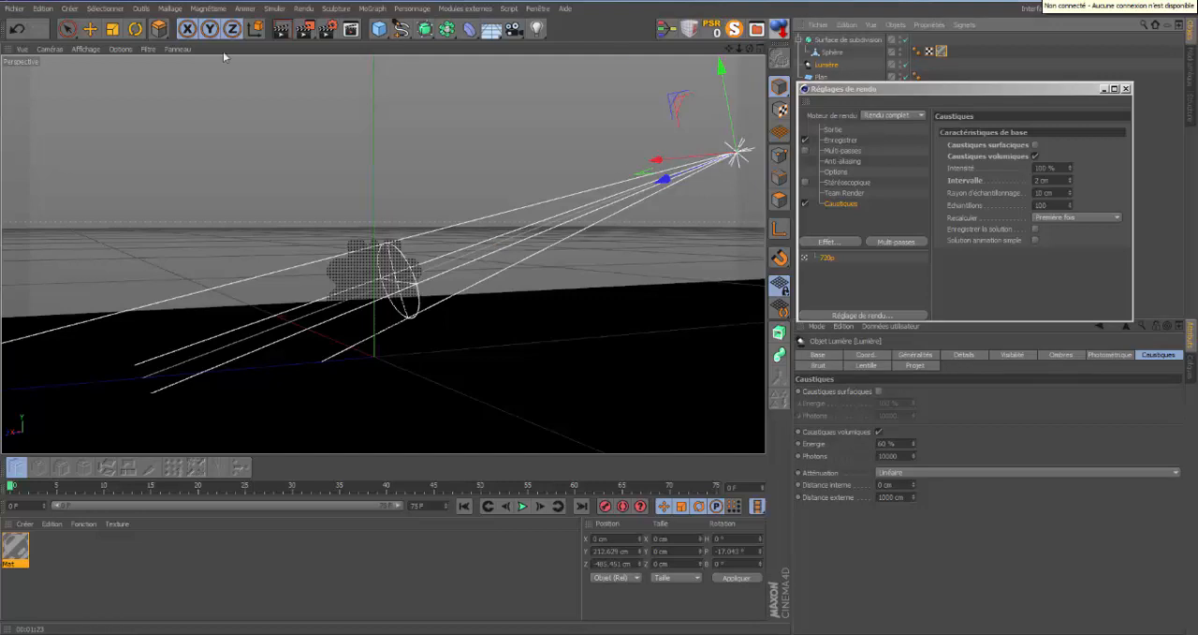
Move the light's distance ring along the beam to the centre of the smoothed shape, render the view and close the render settings.
click(68, 30)
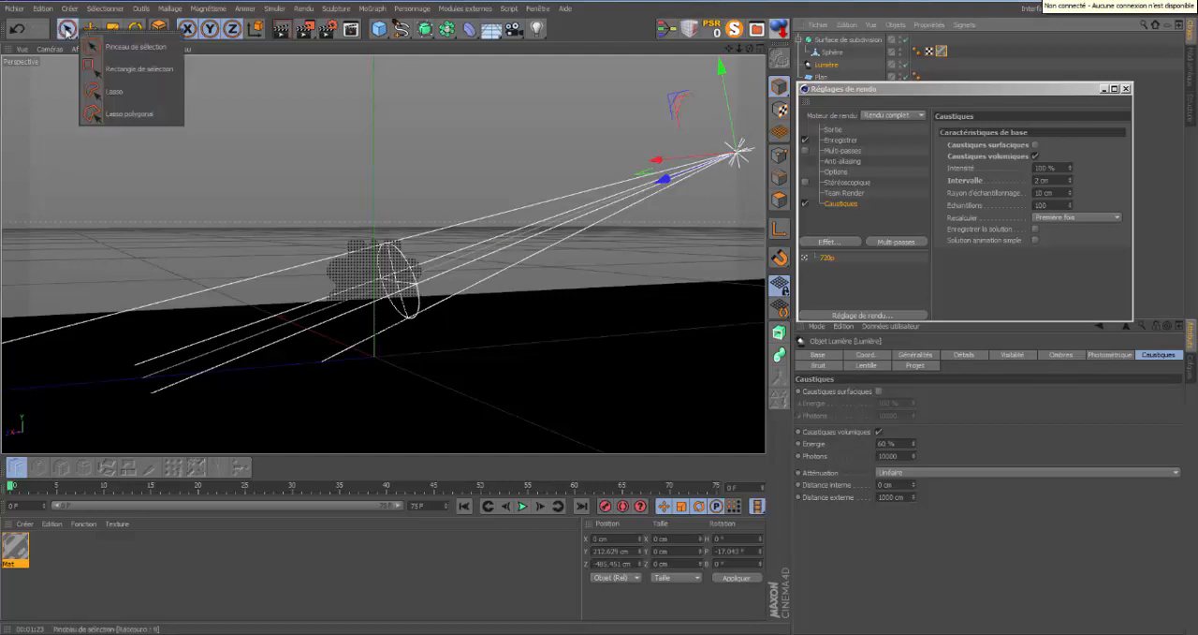
click(161, 47)
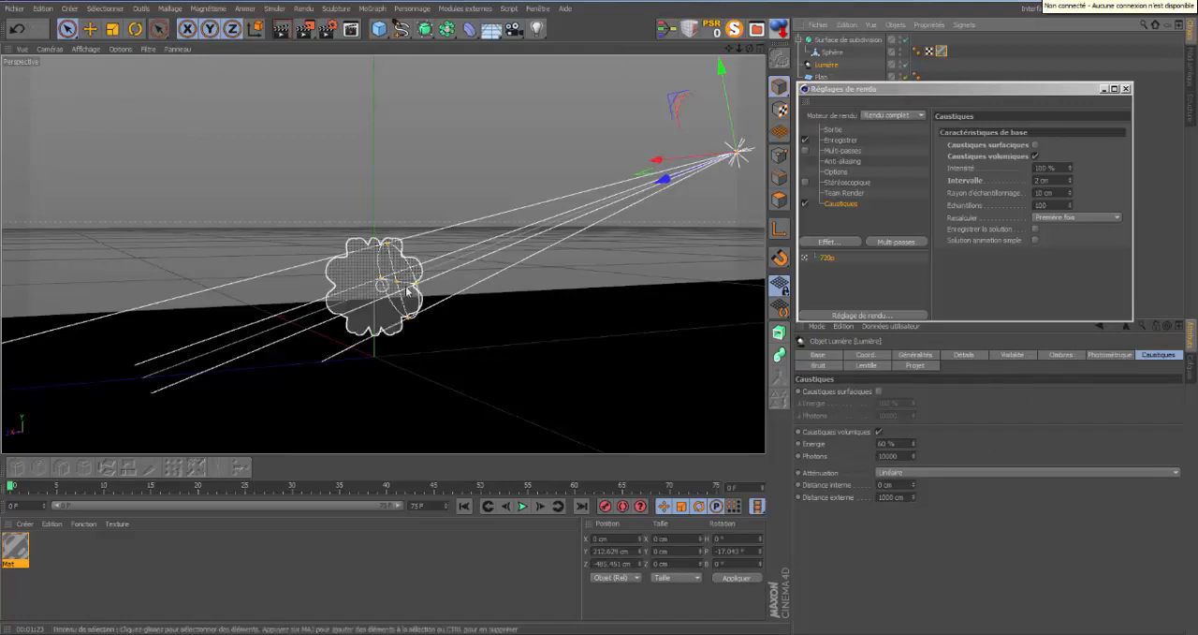
drag(399, 286, 374, 292)
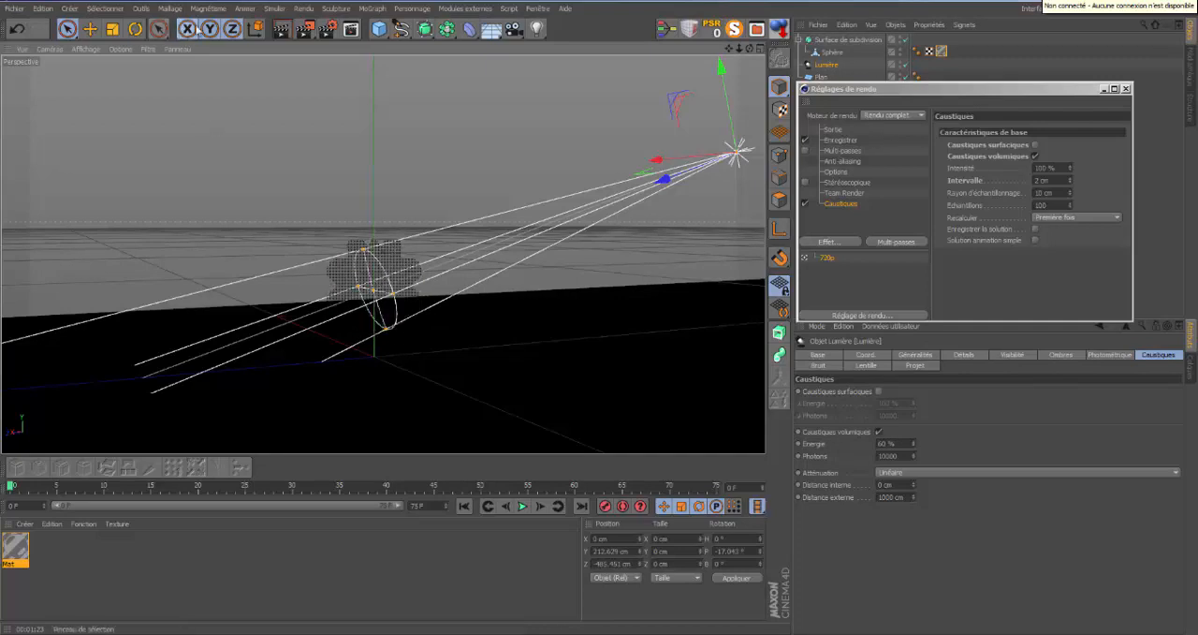
click(281, 29)
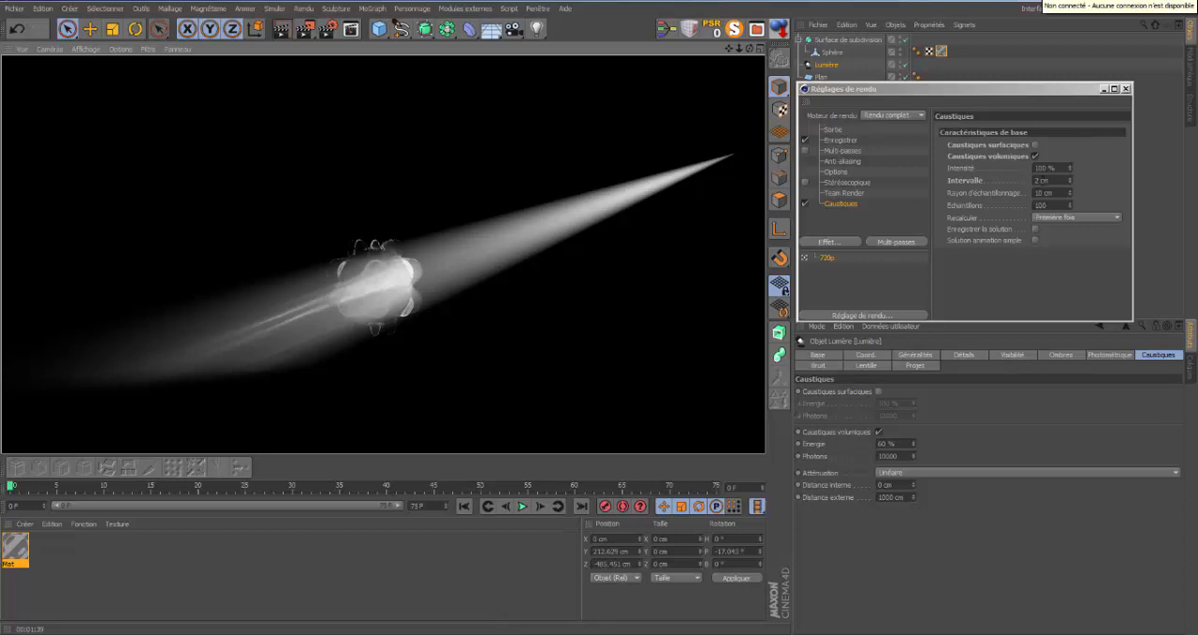
click(1126, 89)
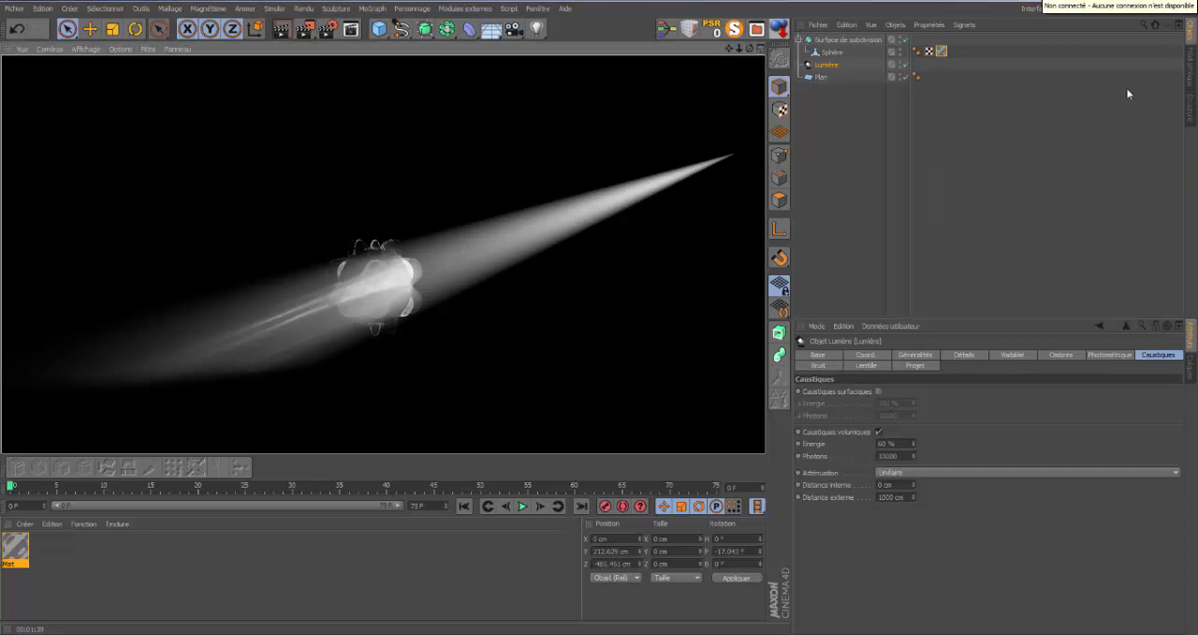
Reduce the light's volumetric caustics photons to 100.
click(893, 456)
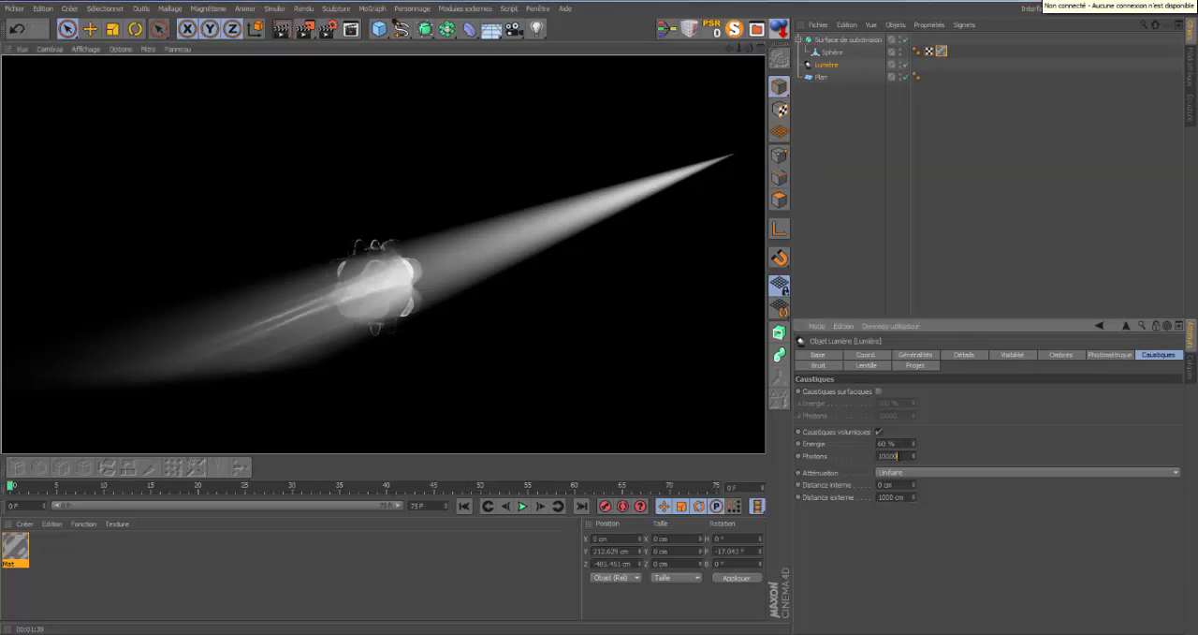
key(BackSpace)
key(BackSpace)
key(Return)
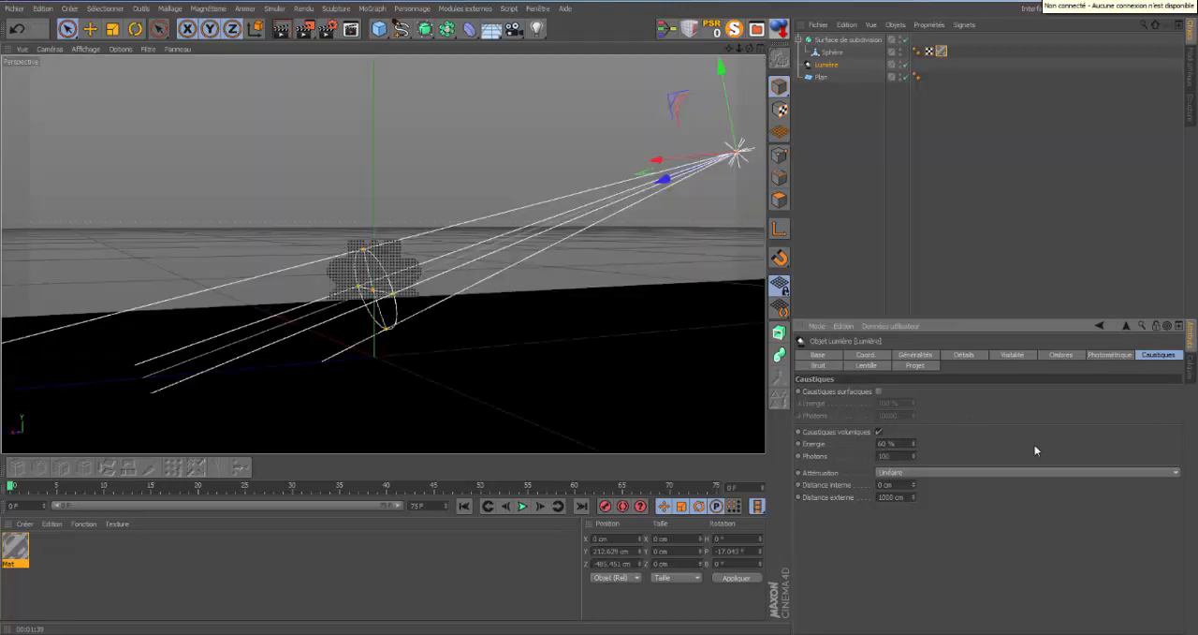
Set the refraction of Mat's transparency to 1.53 and close the material editor.
double_click(21, 553)
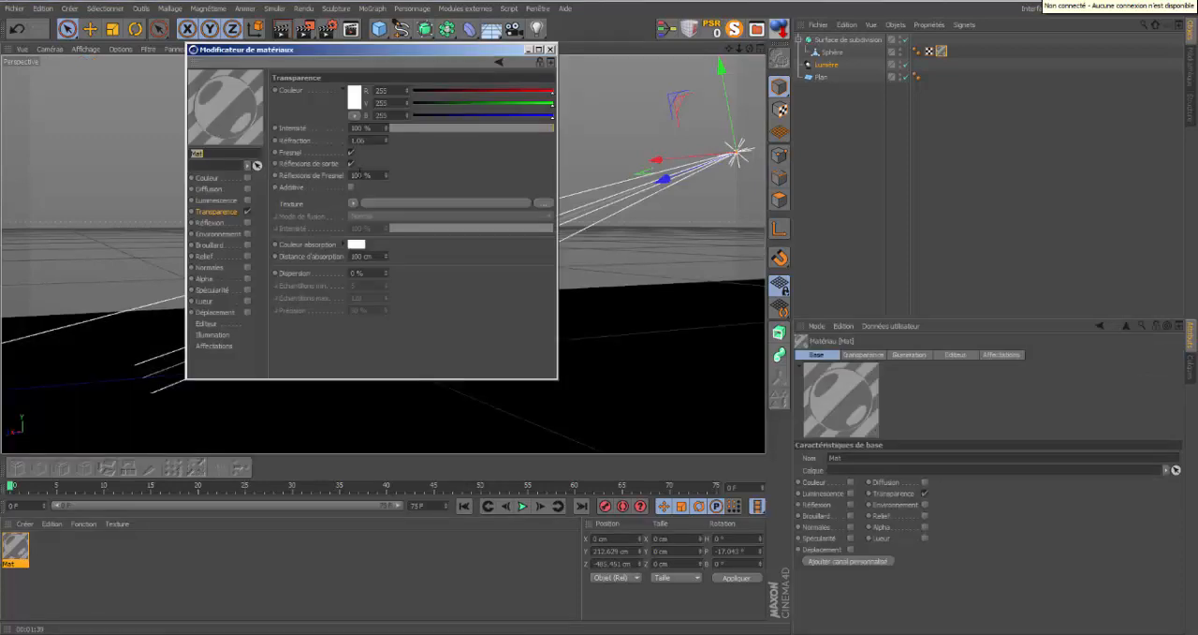
click(364, 140)
double_click(361, 140)
key(BackSpace)
text(53)
key(Return)
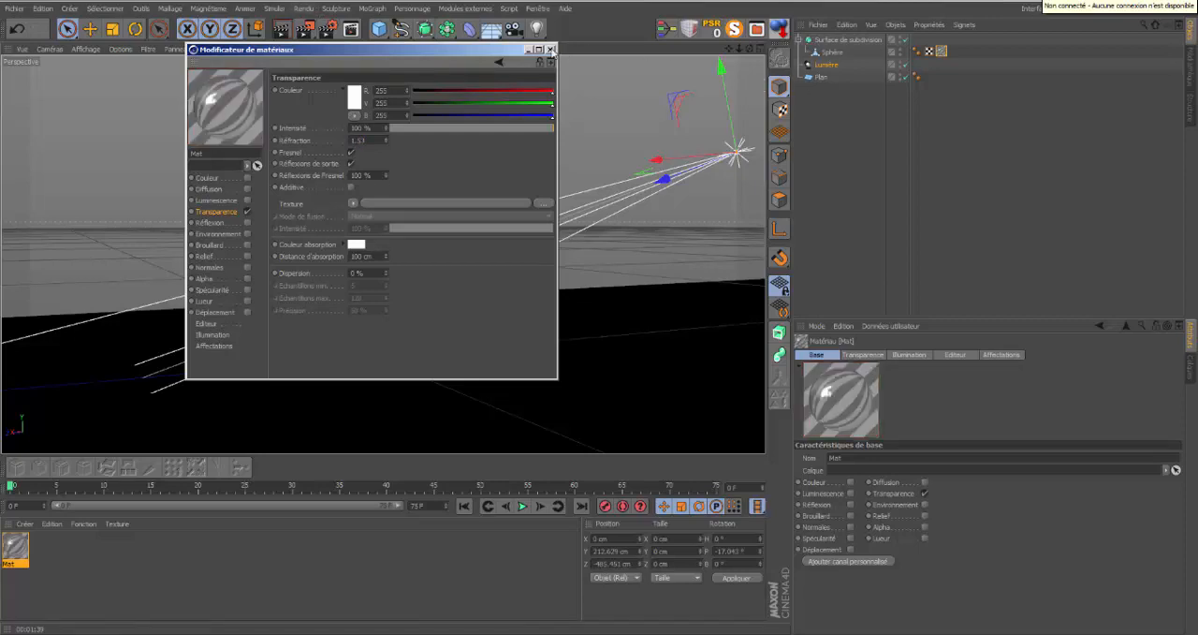
click(549, 48)
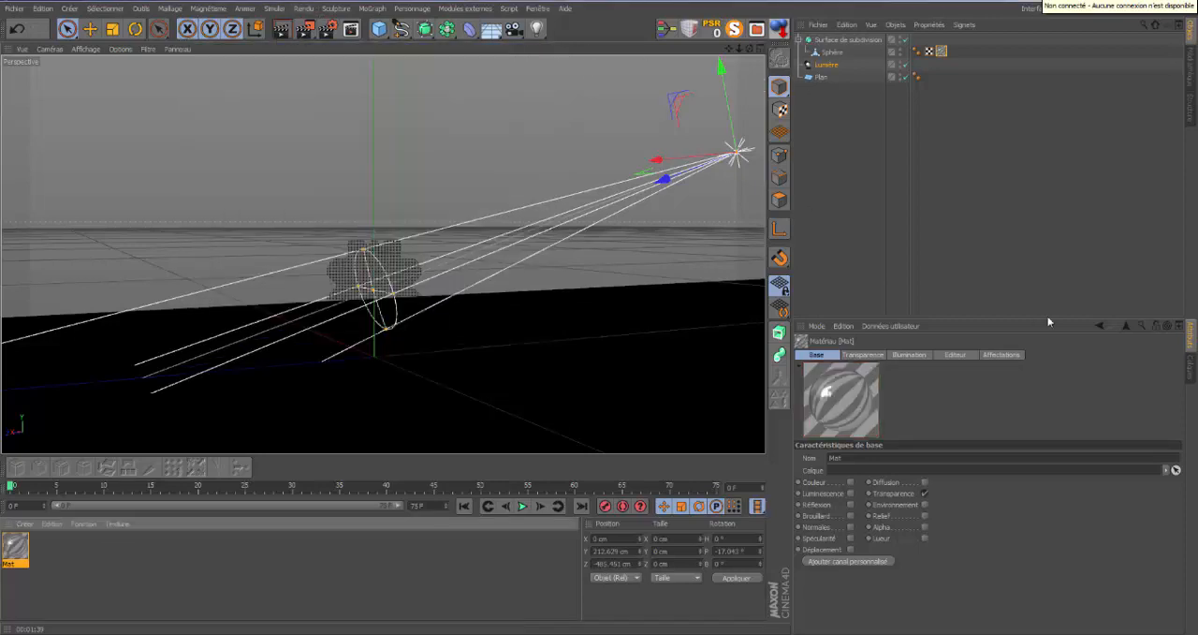
Restore the light's volumetric caustics photons to 10000 and render the view with the stronger refraction.
click(828, 66)
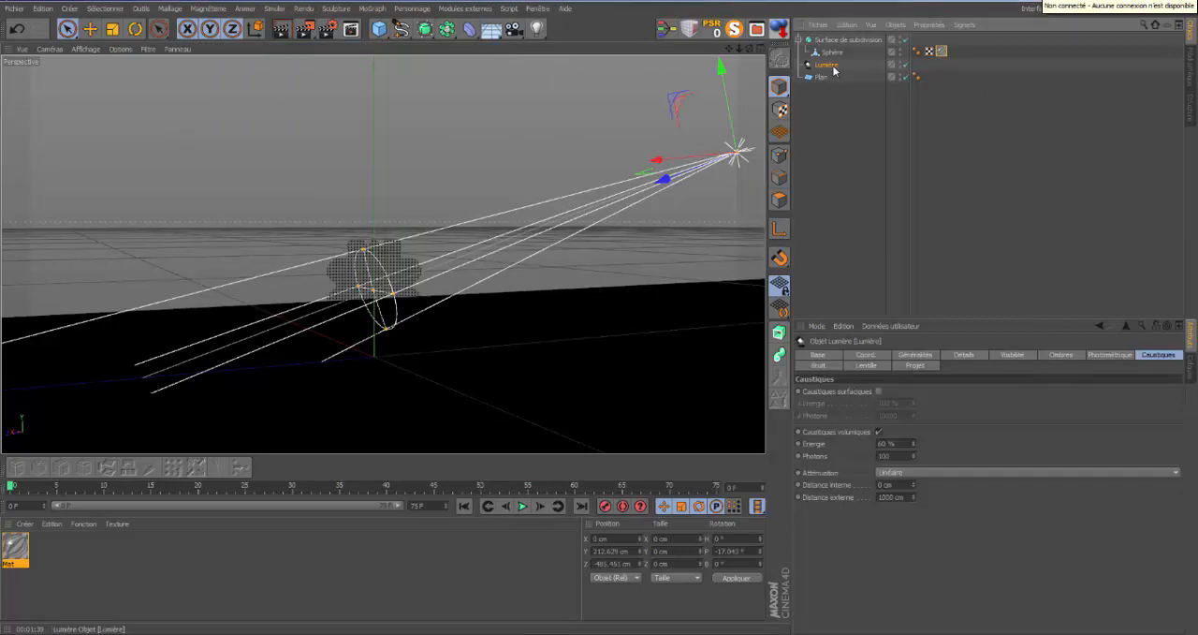
click(892, 455)
text(00)
click(281, 28)
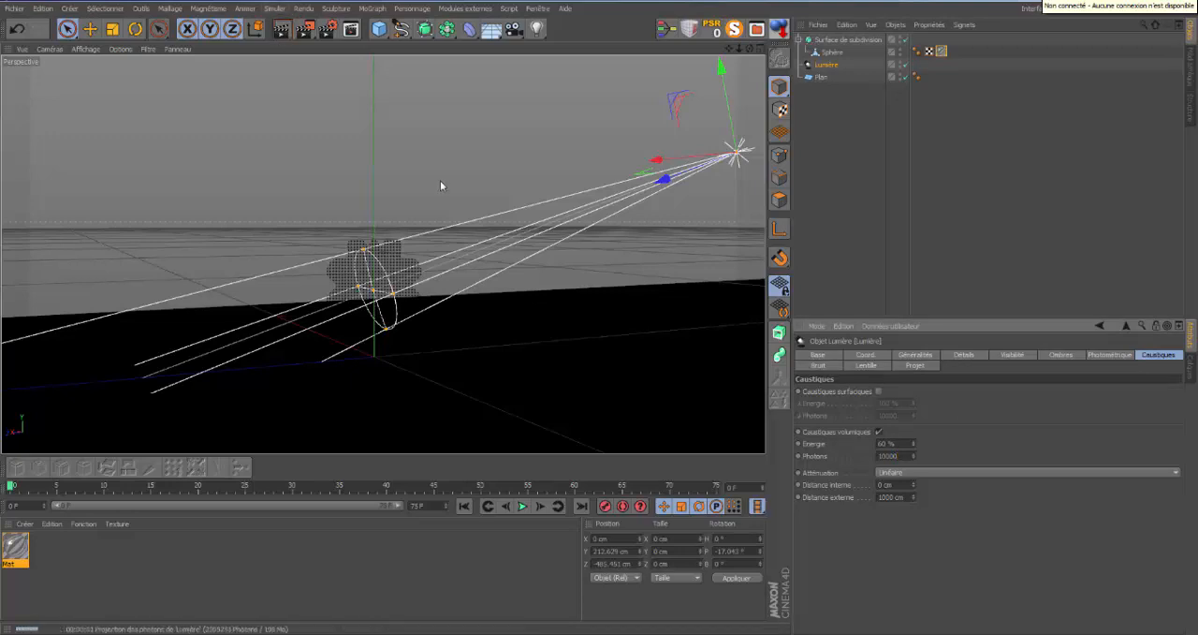
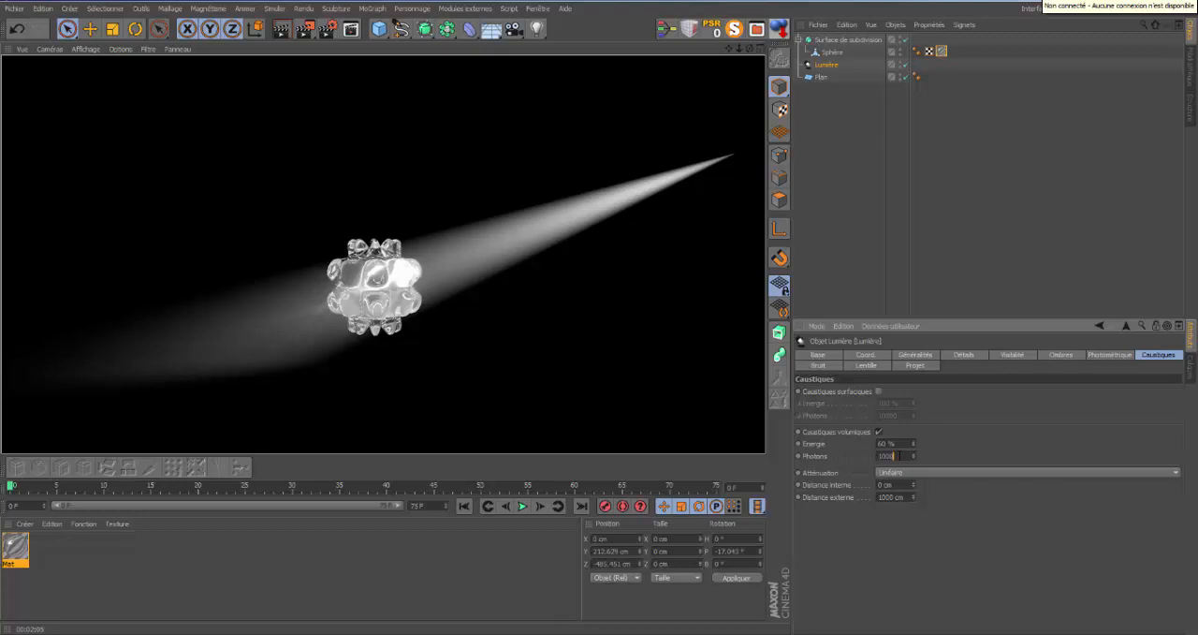
Enable surface caustics on the light and render the view, keeping the light selected.
click(878, 392)
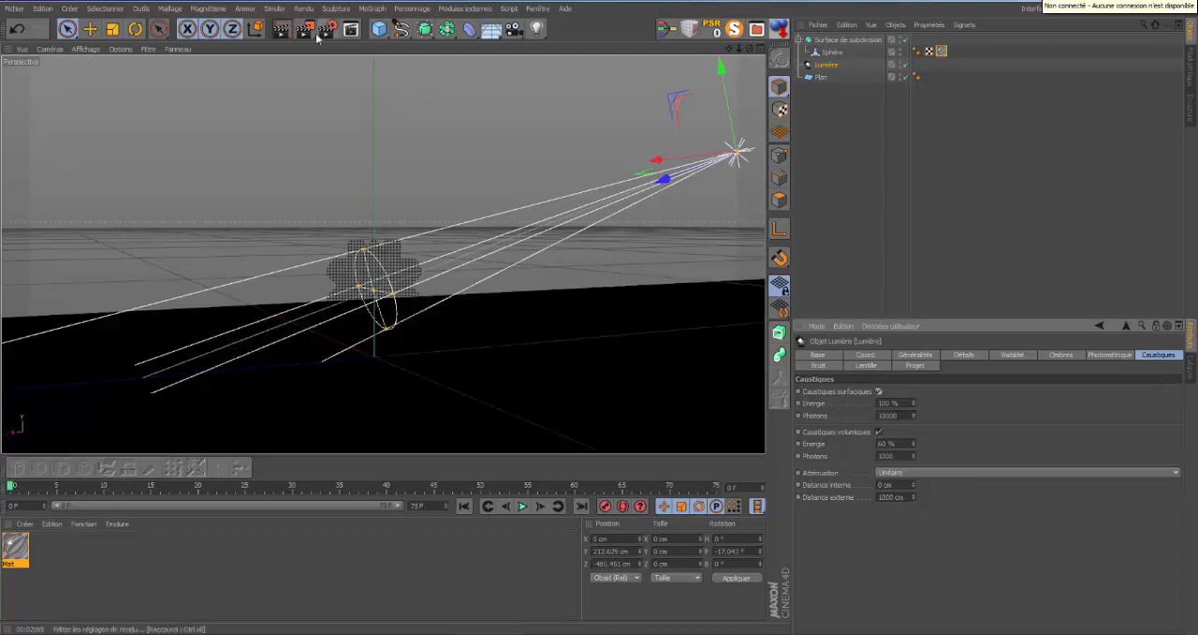
click(285, 33)
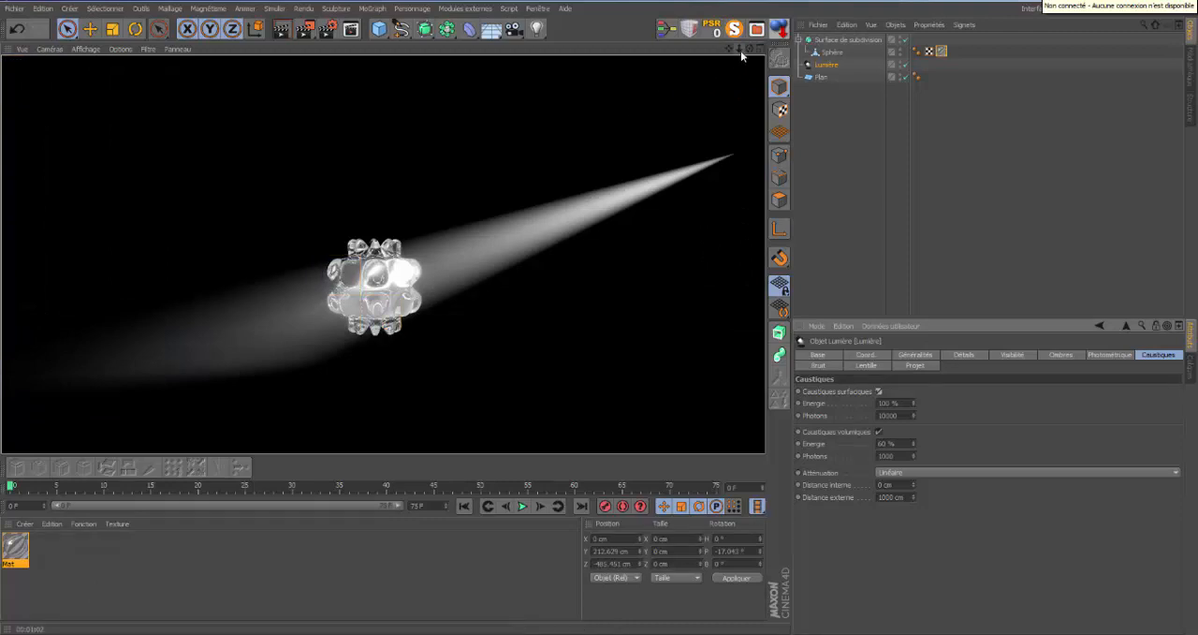
click(836, 67)
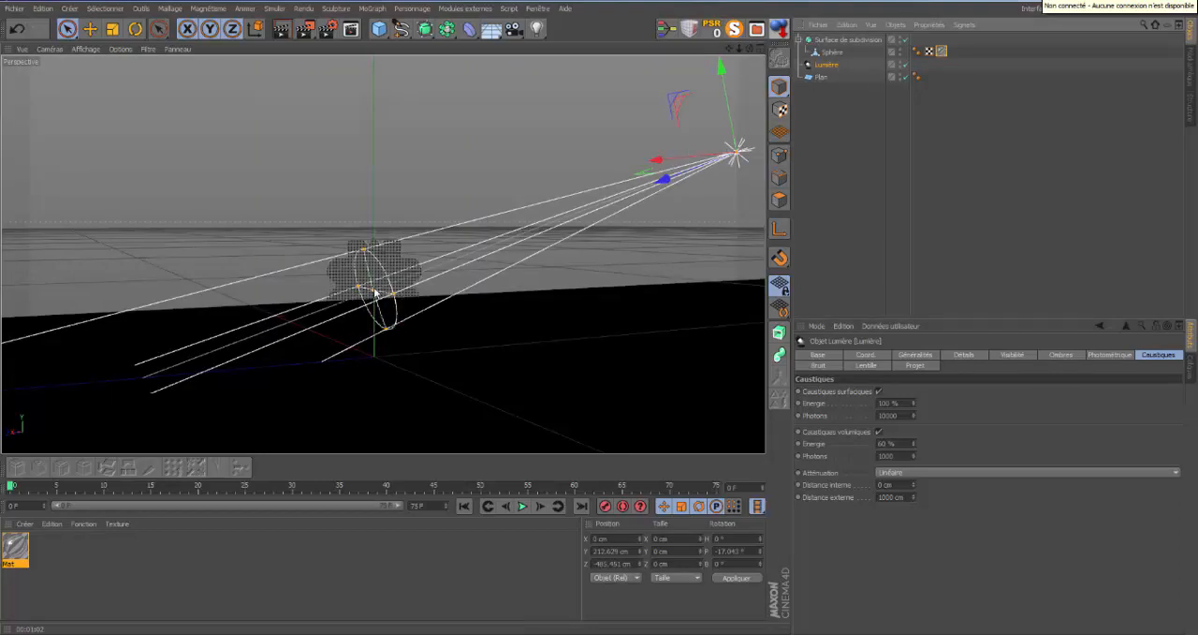
Move the light's distance ring along the beam to the light-facing edge of the smoothed shape, about 465 cm from the light.
drag(373, 293, 416, 272)
drag(749, 49, 599, 312)
drag(432, 281, 427, 278)
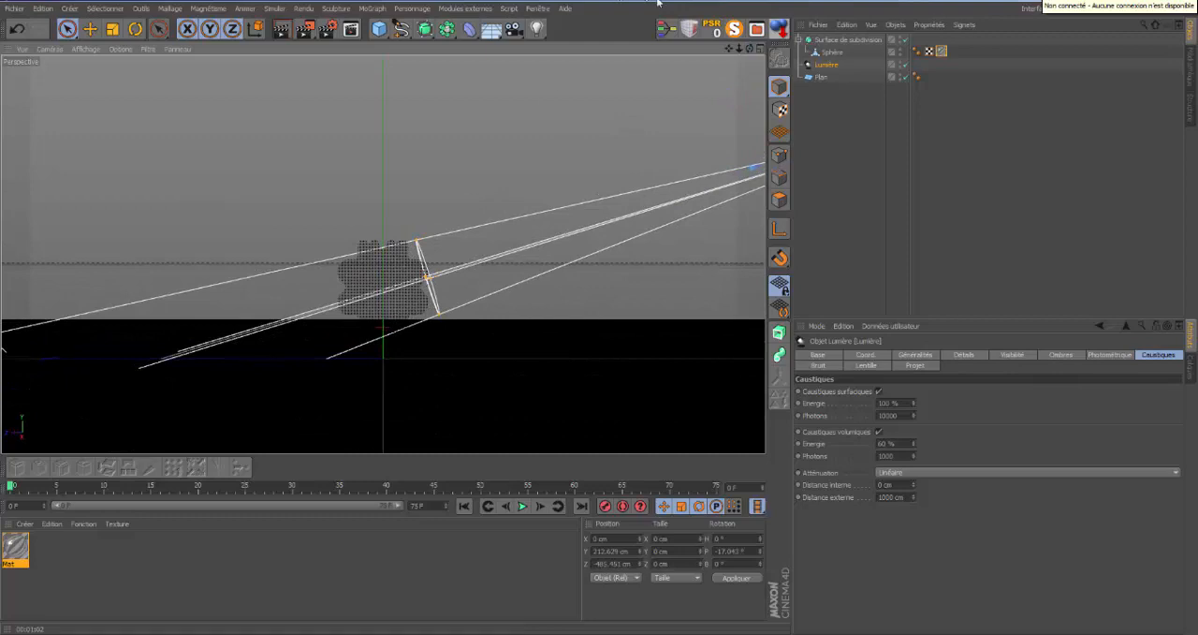
drag(749, 49, 599, 315)
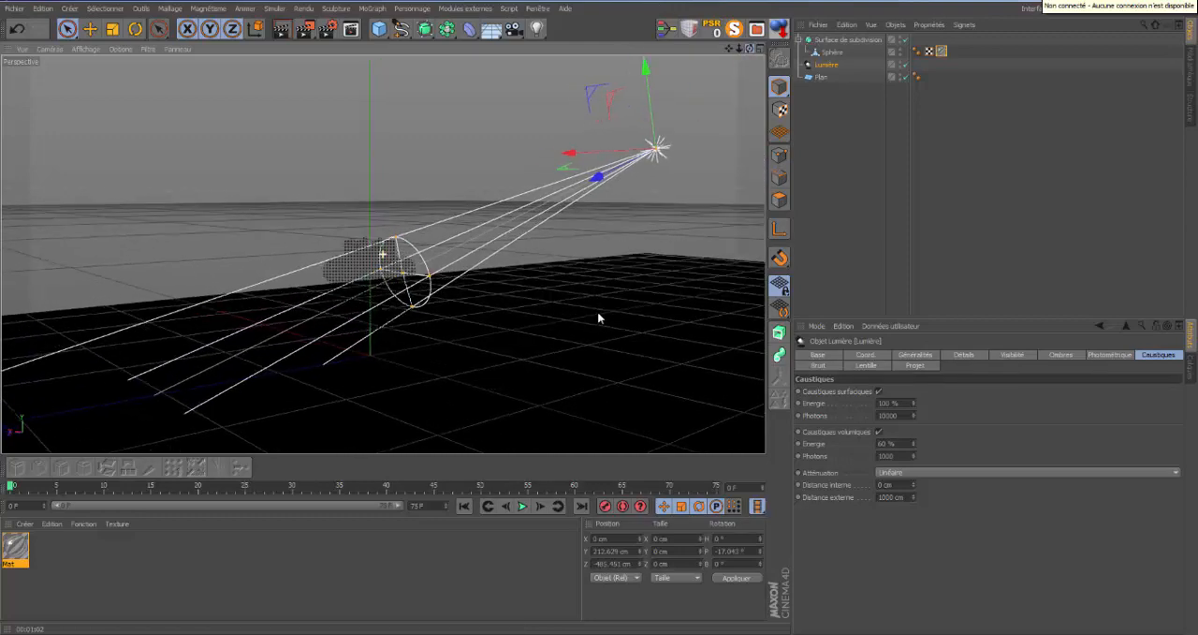
Set the light's attenuation to Par étapes in both the caustics and the details settings.
click(1174, 472)
click(892, 549)
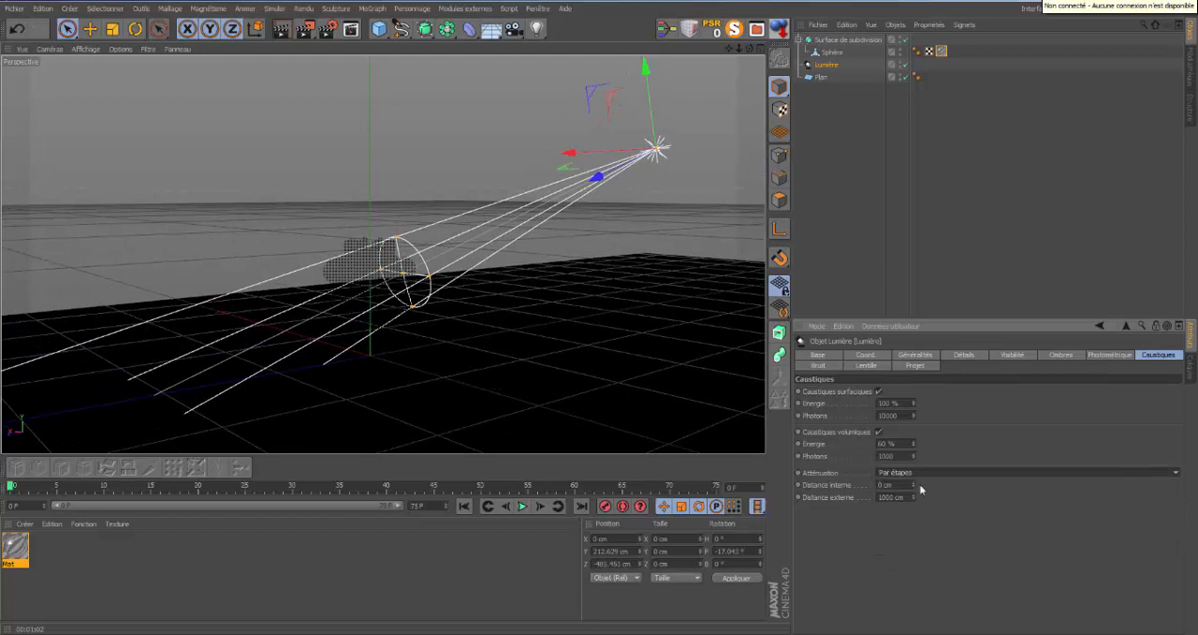
click(914, 356)
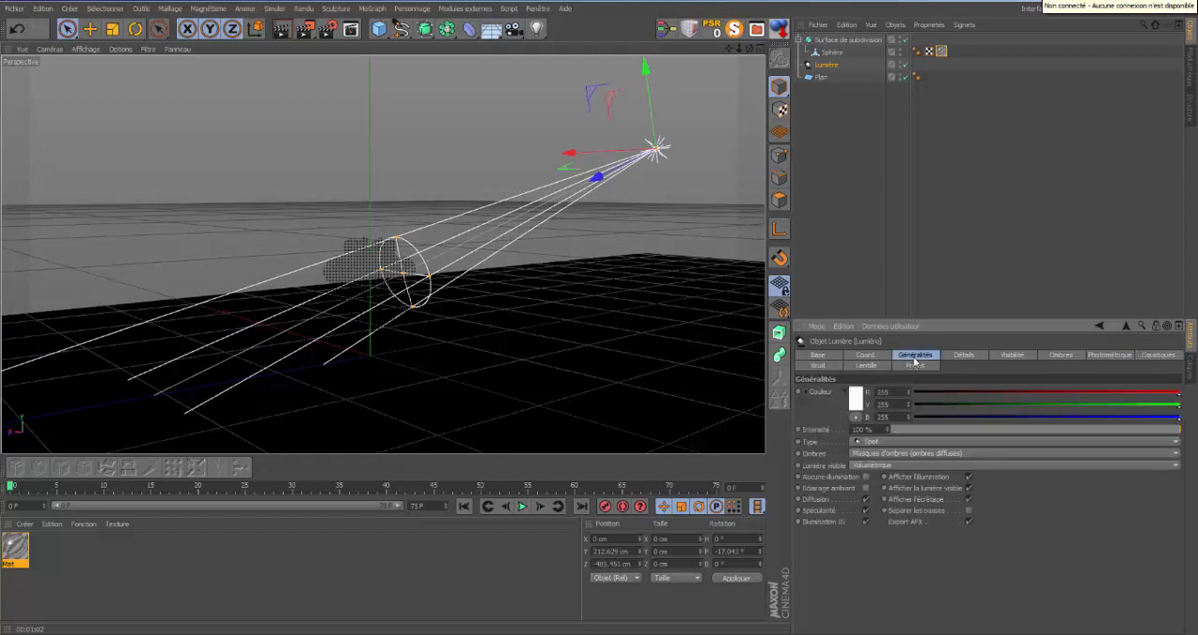
click(965, 355)
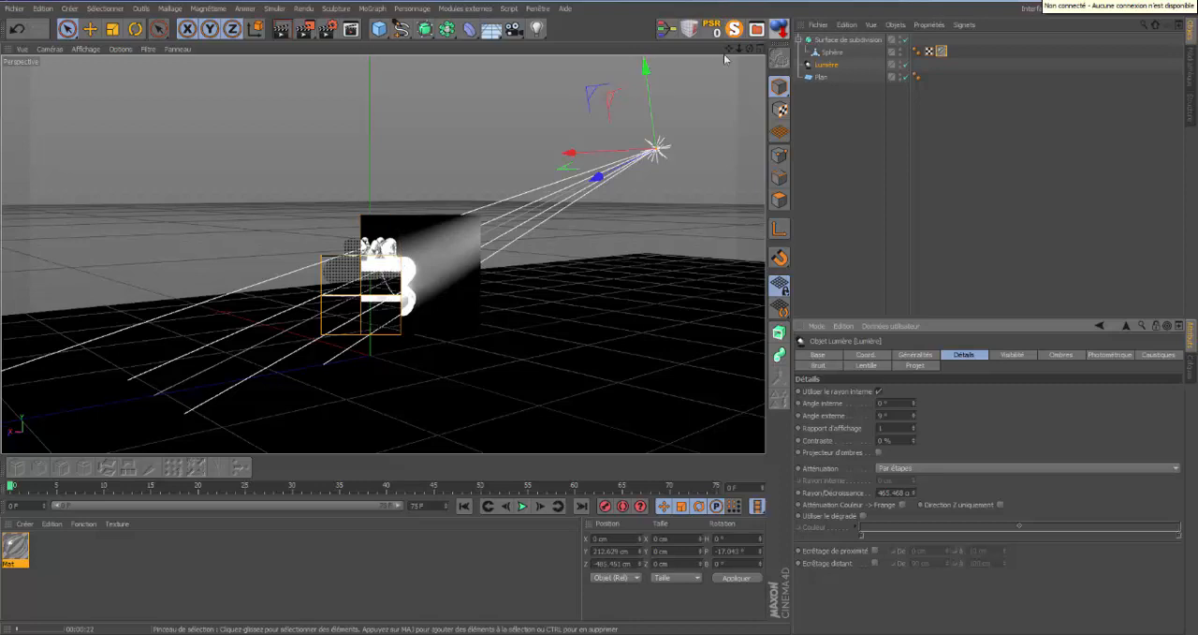
Render a large region of the view around the smoothed shape and the light beam.
drag(750, 49, 600, 311)
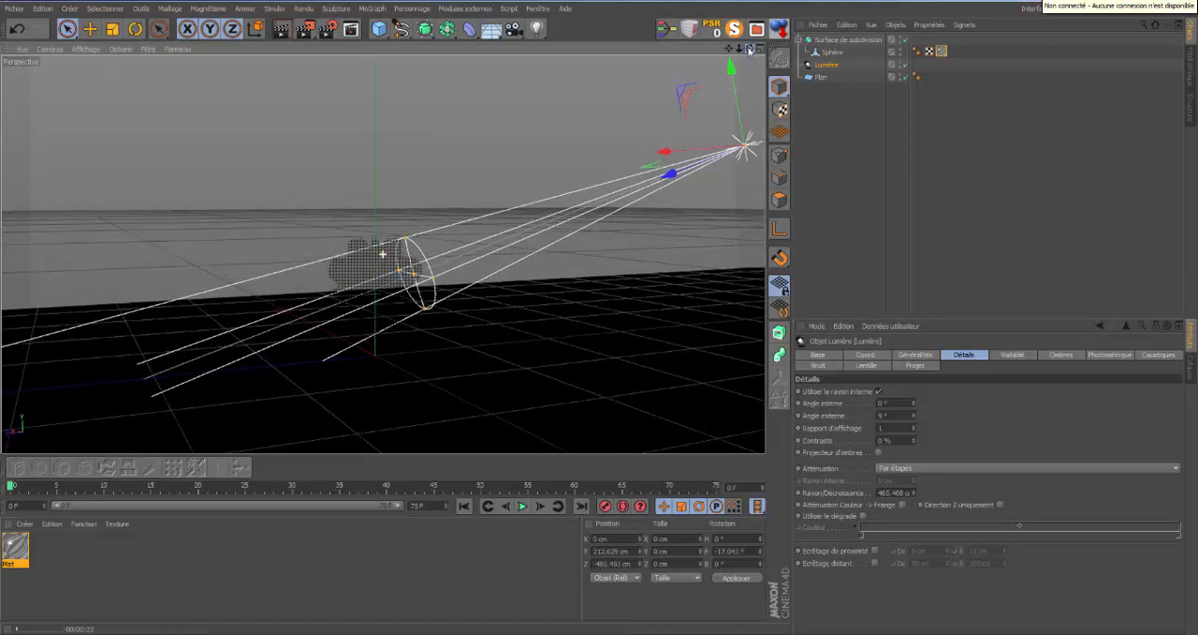
click(312, 32)
click(329, 45)
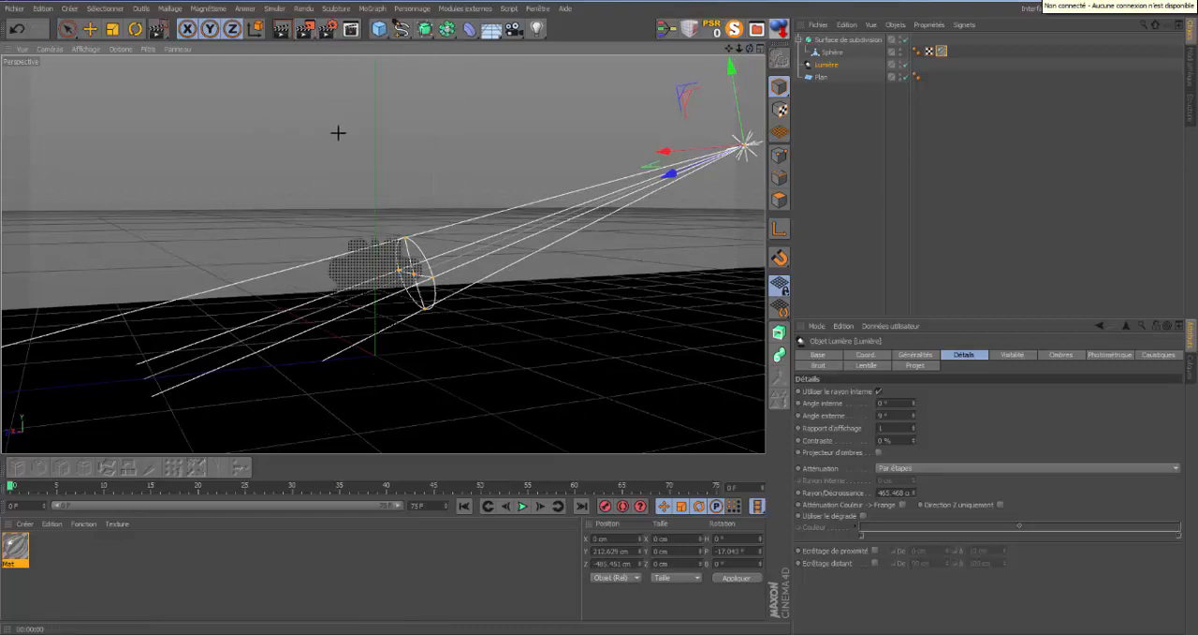
drag(523, 413, 35, 128)
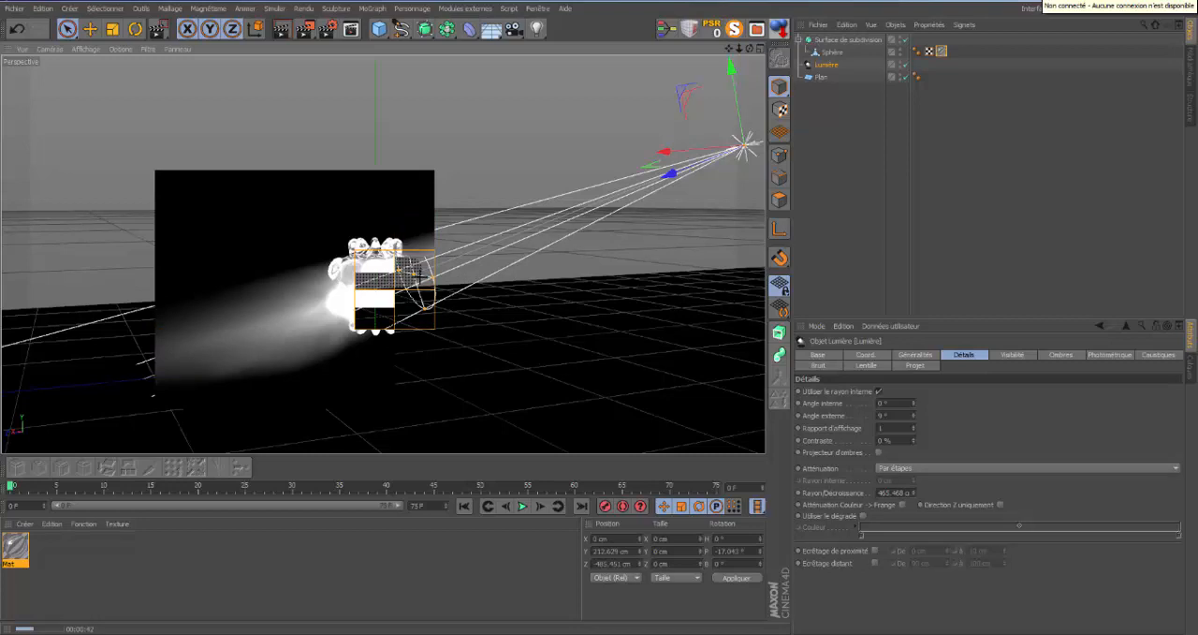
Pull the light's distance ring back to about 336 cm, clear of the shape, and render the region around the shape.
drag(426, 292, 519, 226)
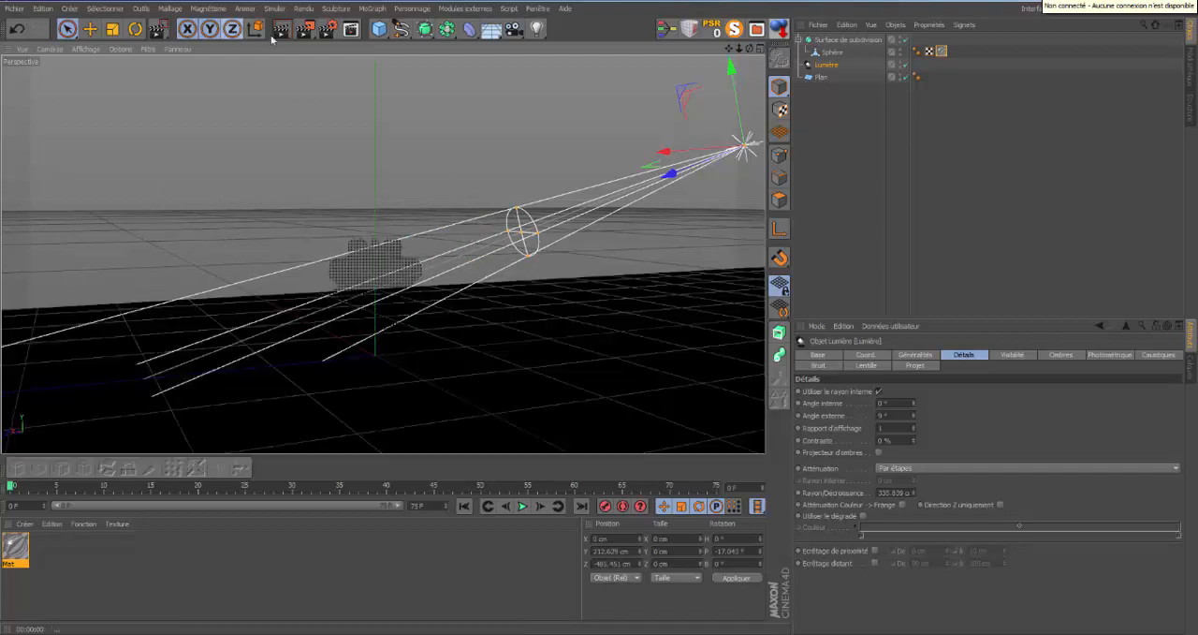
click(305, 29)
click(351, 56)
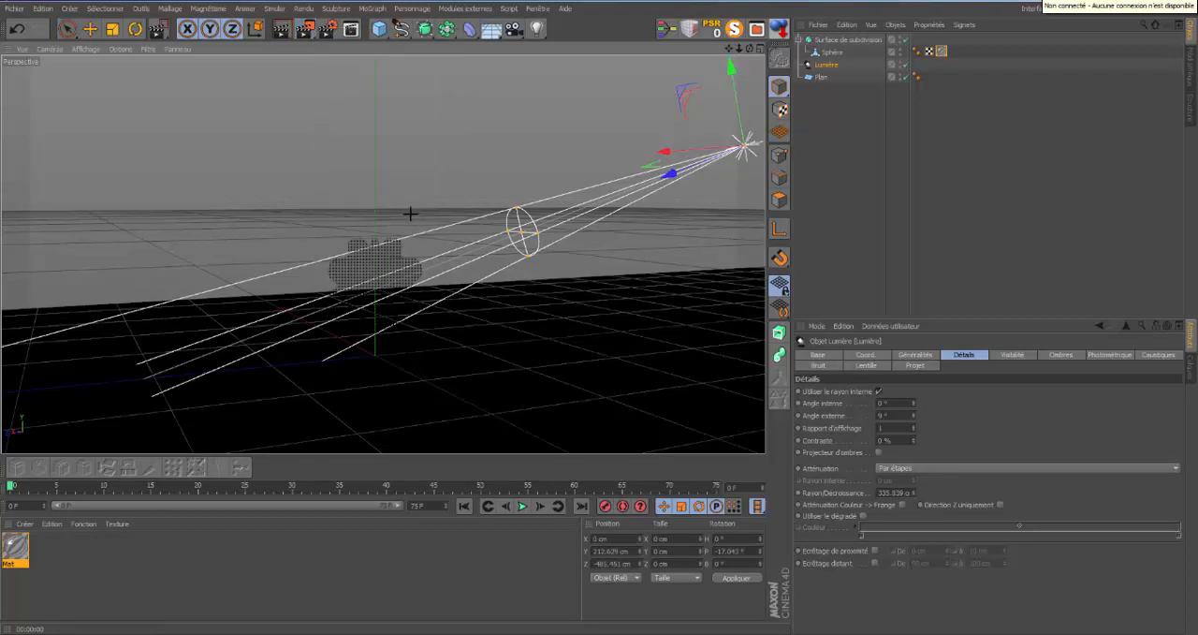
drag(614, 410, 88, 114)
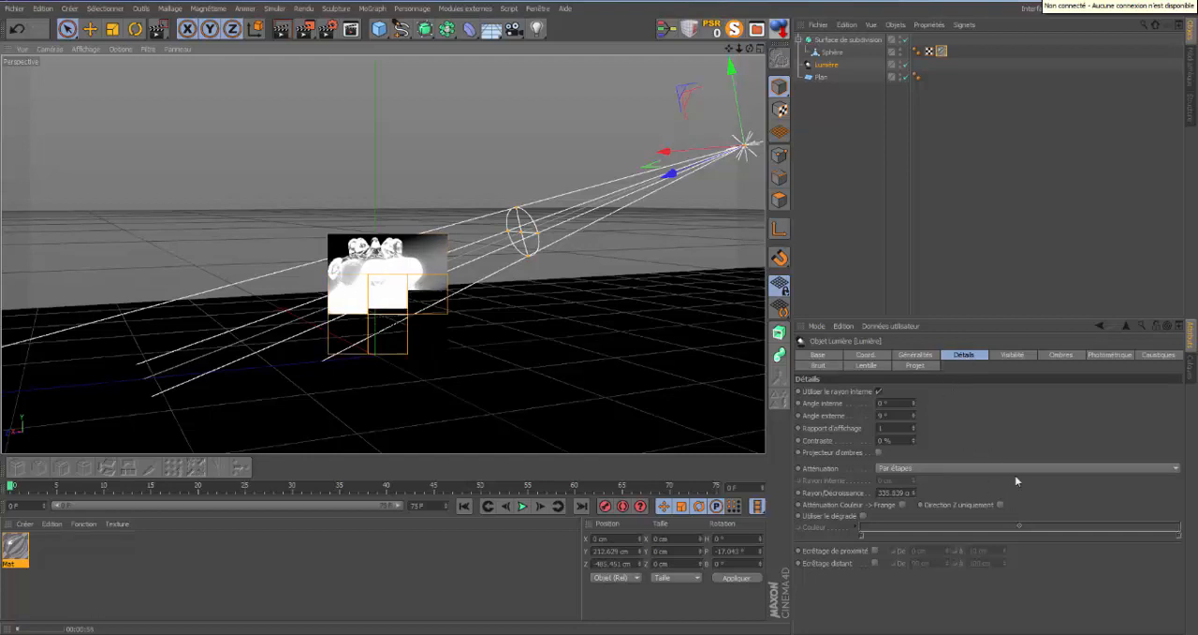
Switch the light's caustics and details attenuation back to Linéaire and render the view.
click(1150, 355)
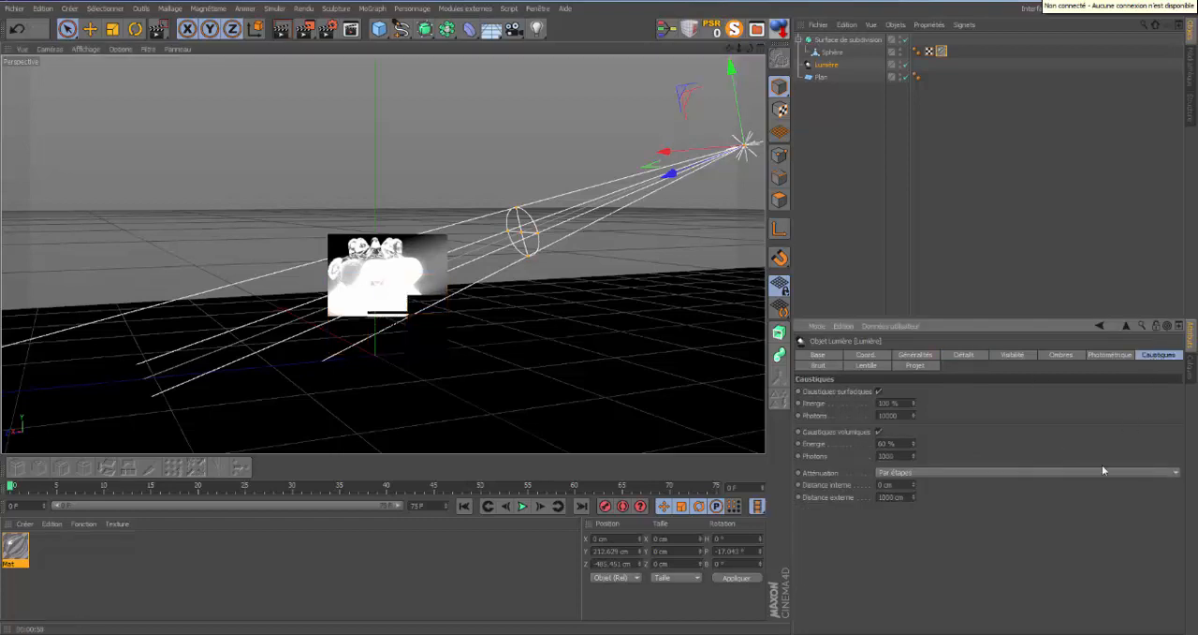
click(1172, 473)
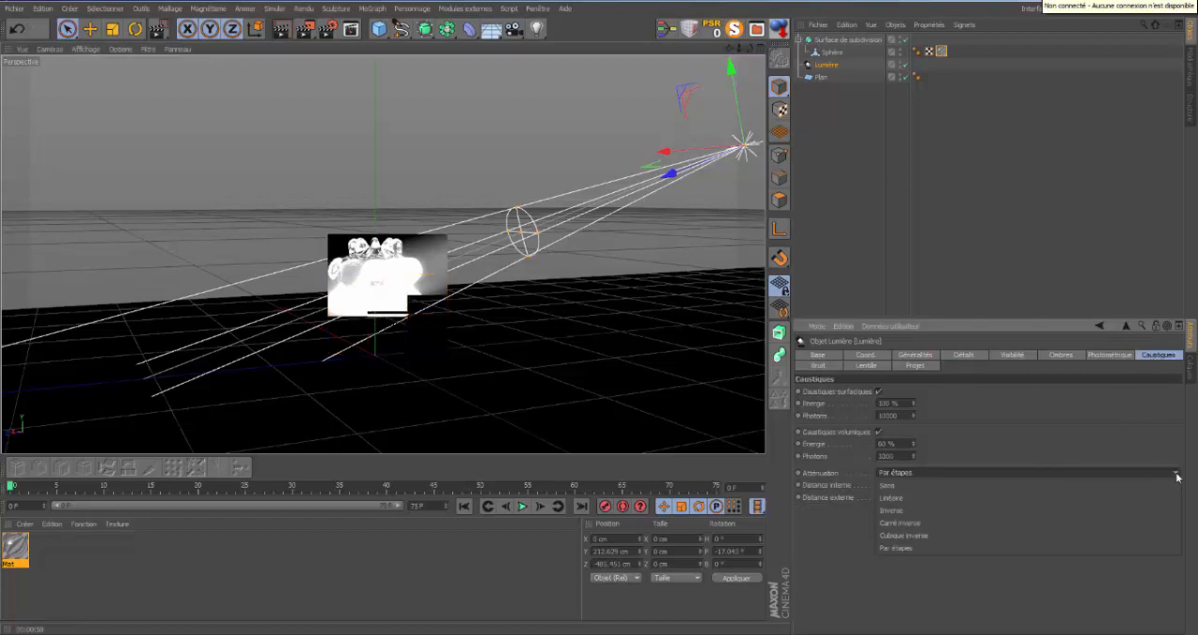
click(933, 497)
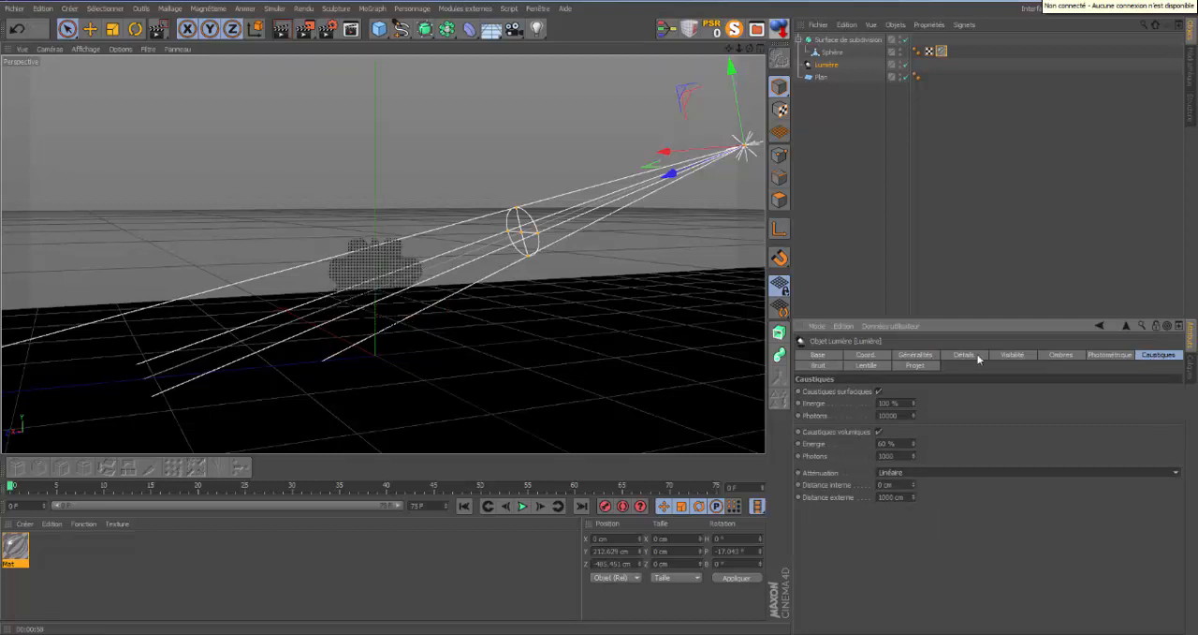
click(962, 355)
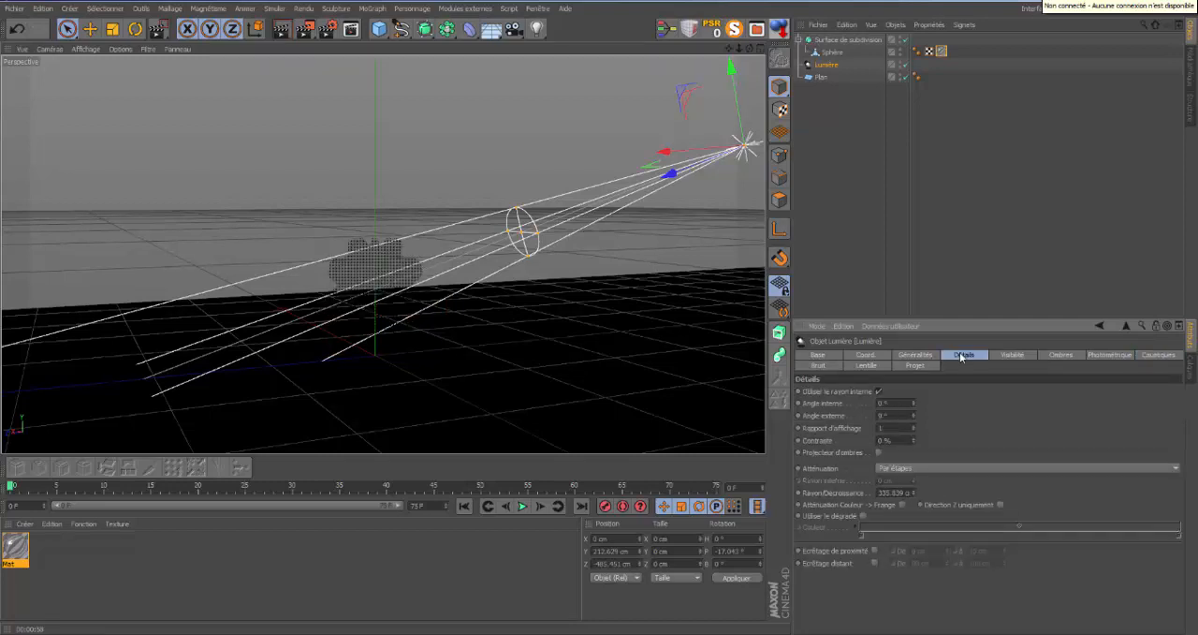
click(1174, 468)
click(970, 511)
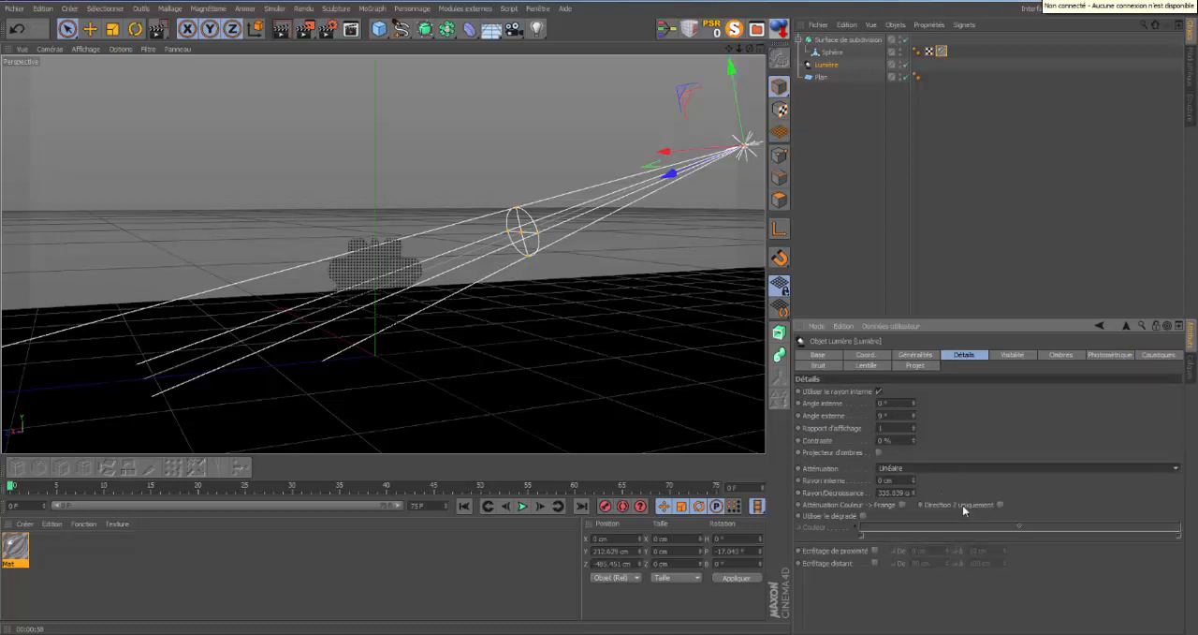
click(287, 30)
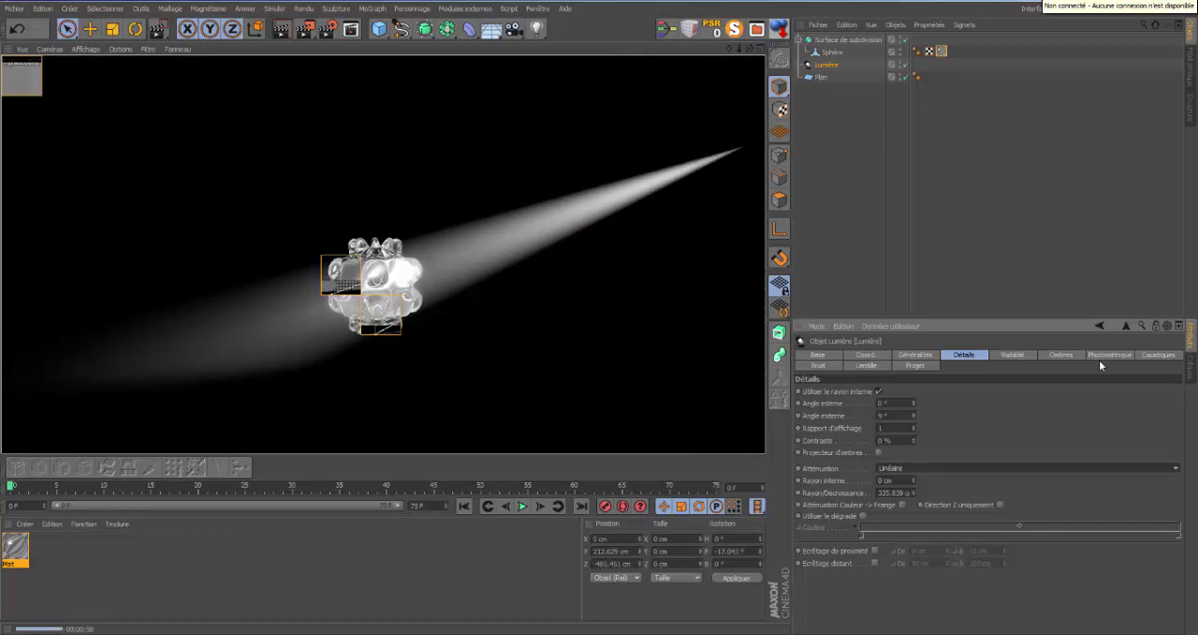
Shorten the light's visible cone so that its far end stops at the smoothed shape.
click(822, 66)
drag(738, 49, 599, 315)
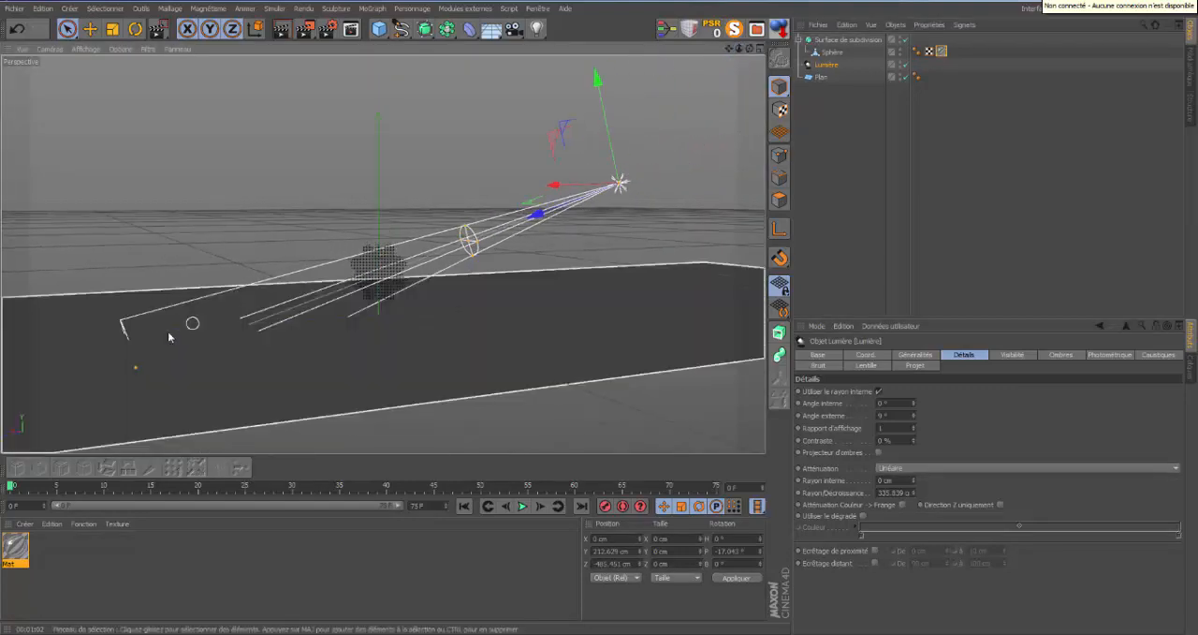
drag(140, 365, 352, 265)
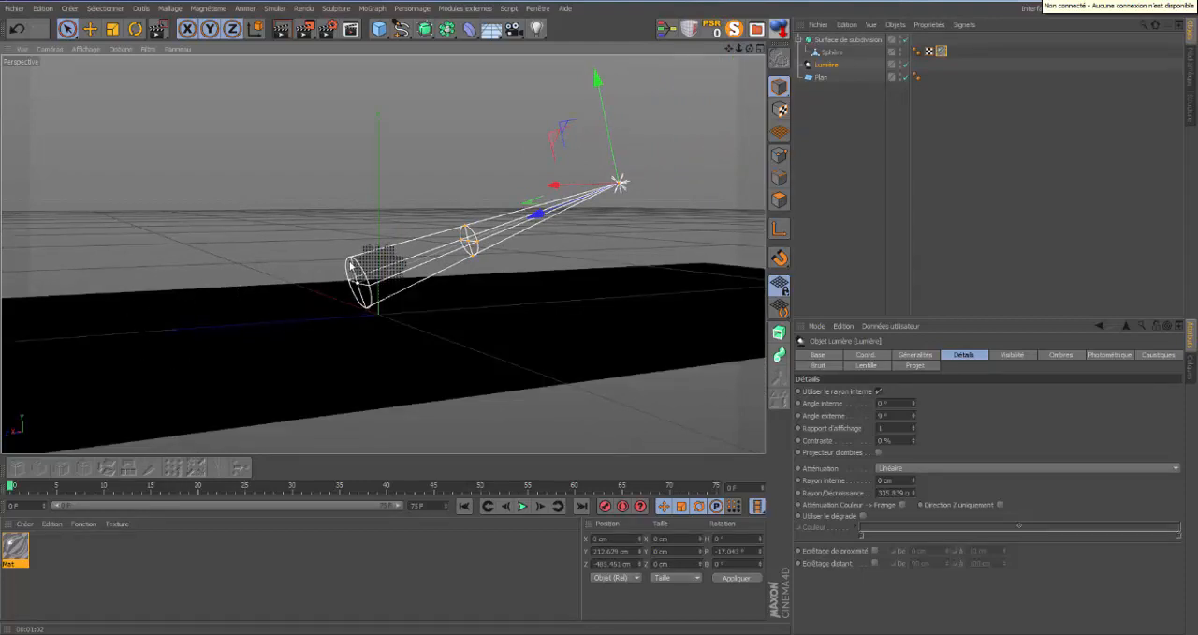
Set the light's volumetric caustics photons to 7500.
click(1158, 356)
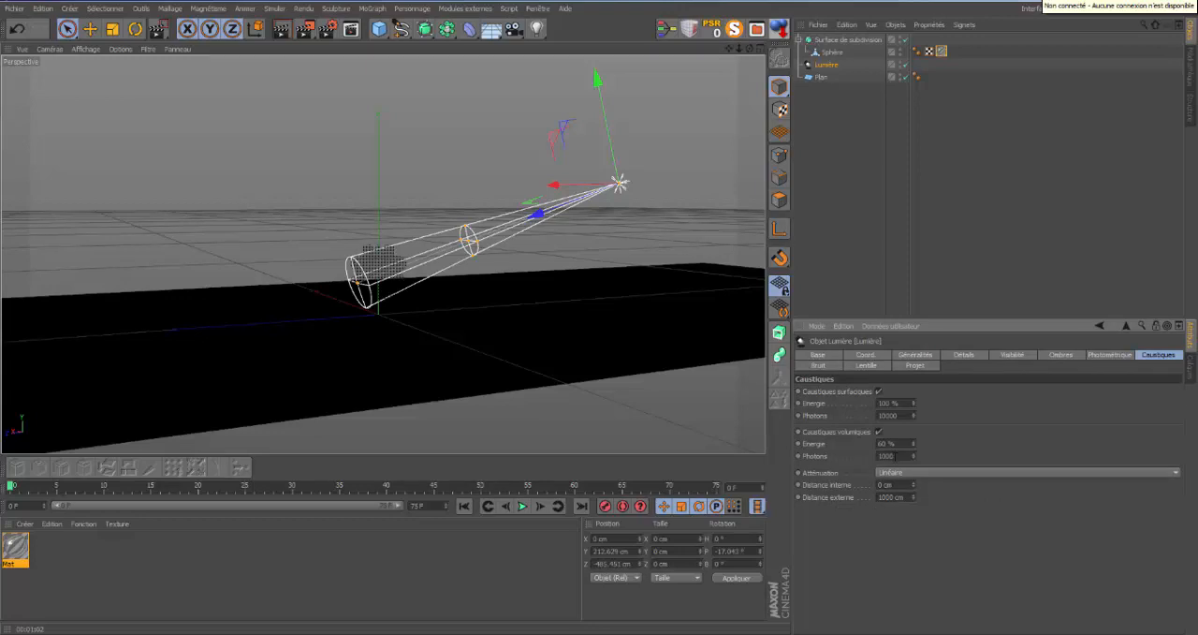
key(BackSpace)
key(BackSpace)
key(BackSpace)
key(BackSpace)
text(7500)
key(Return)
Raise the light's surface caustics energy to 202 % and its photons to 100000.
click(914, 401)
click(914, 402)
drag(915, 404, 915, 405)
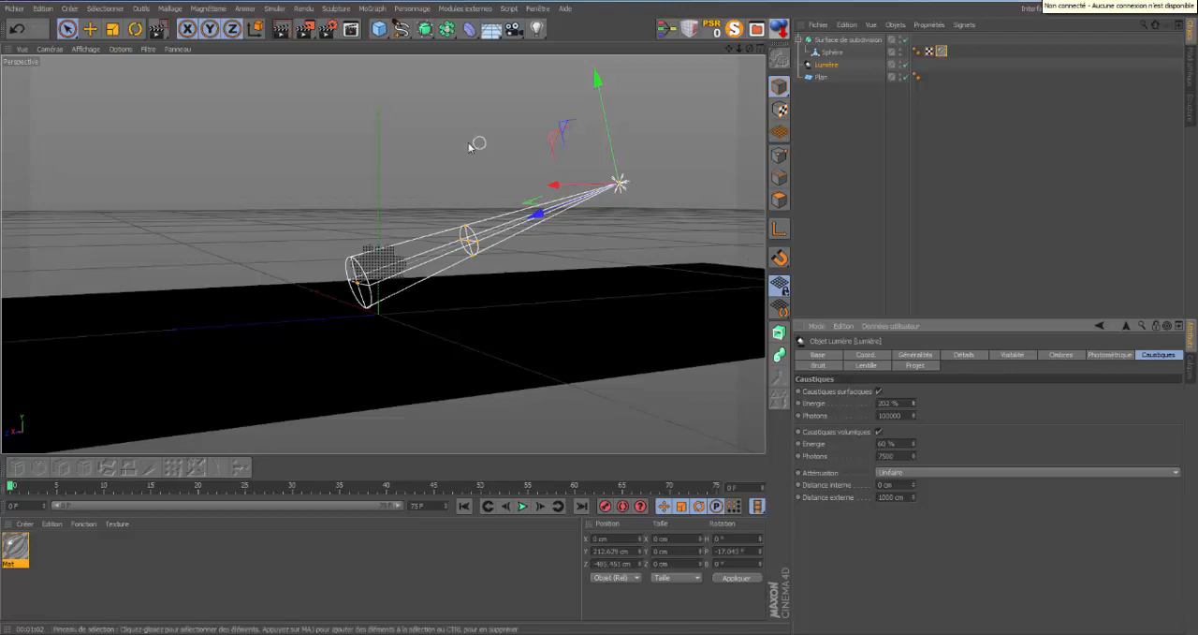
Raise the light's volumetric caustics energy to 103 % and render the scene from a higher viewpoint.
drag(750, 48, 599, 313)
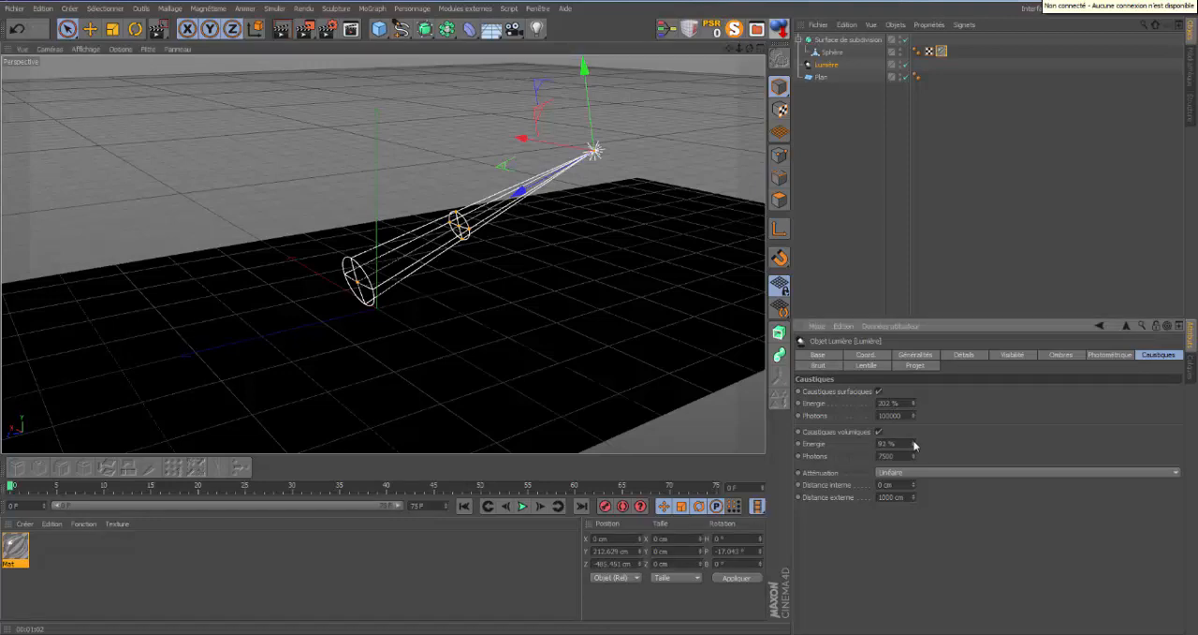
drag(914, 444, 914, 443)
click(286, 33)
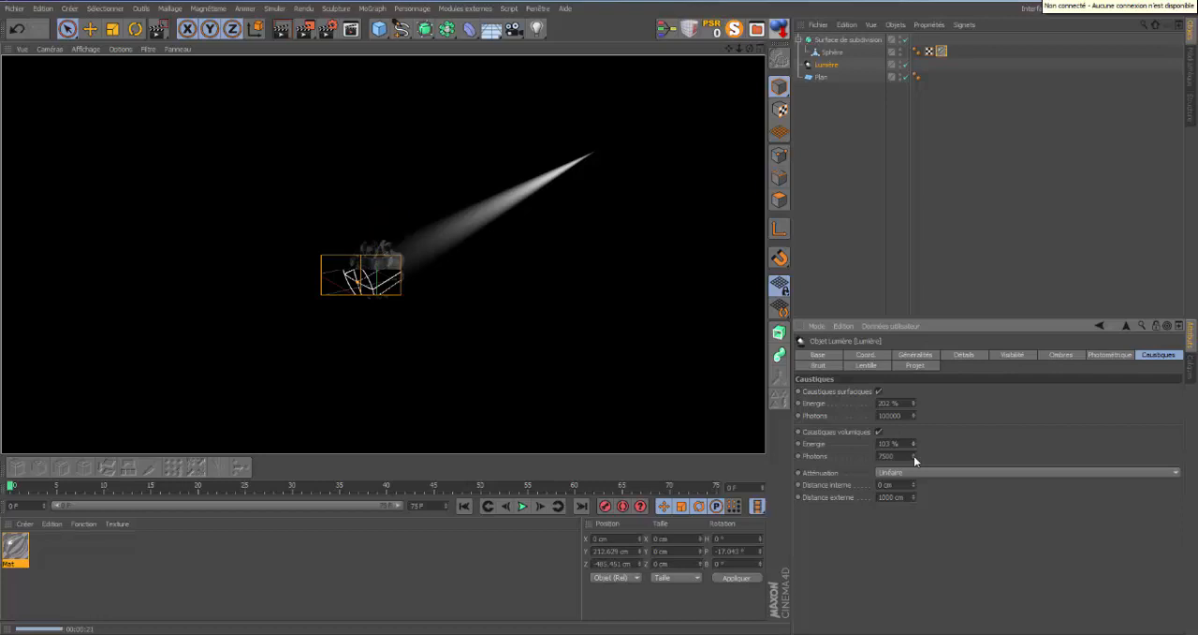
Enable surface caustics in the render settings and render the view.
click(330, 31)
click(1035, 144)
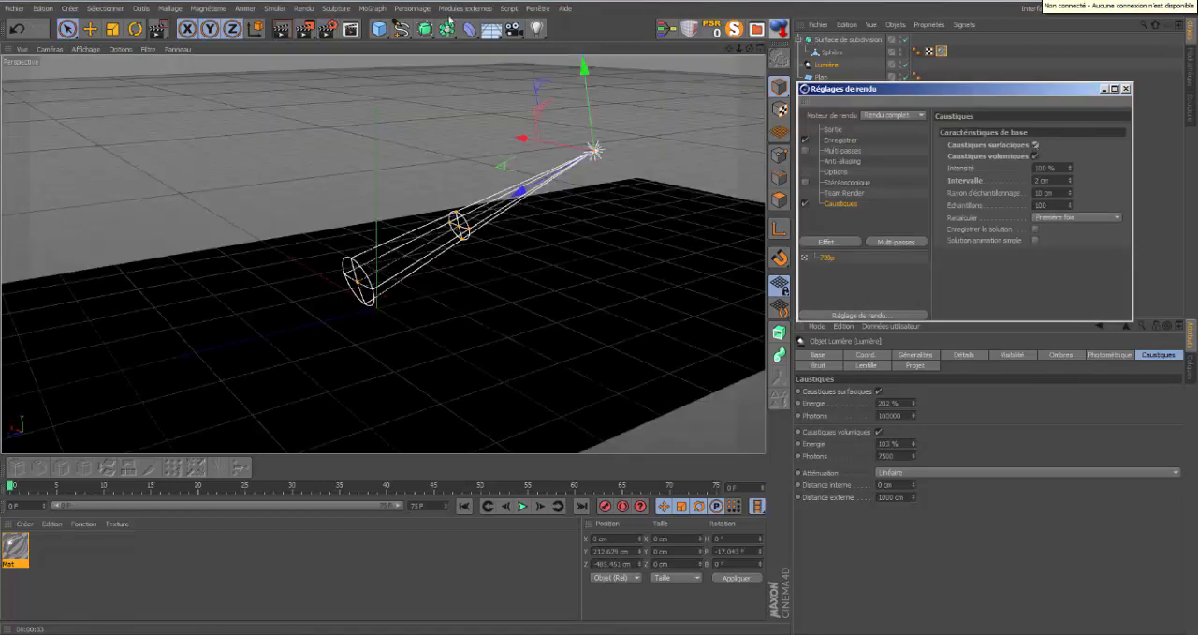
click(282, 31)
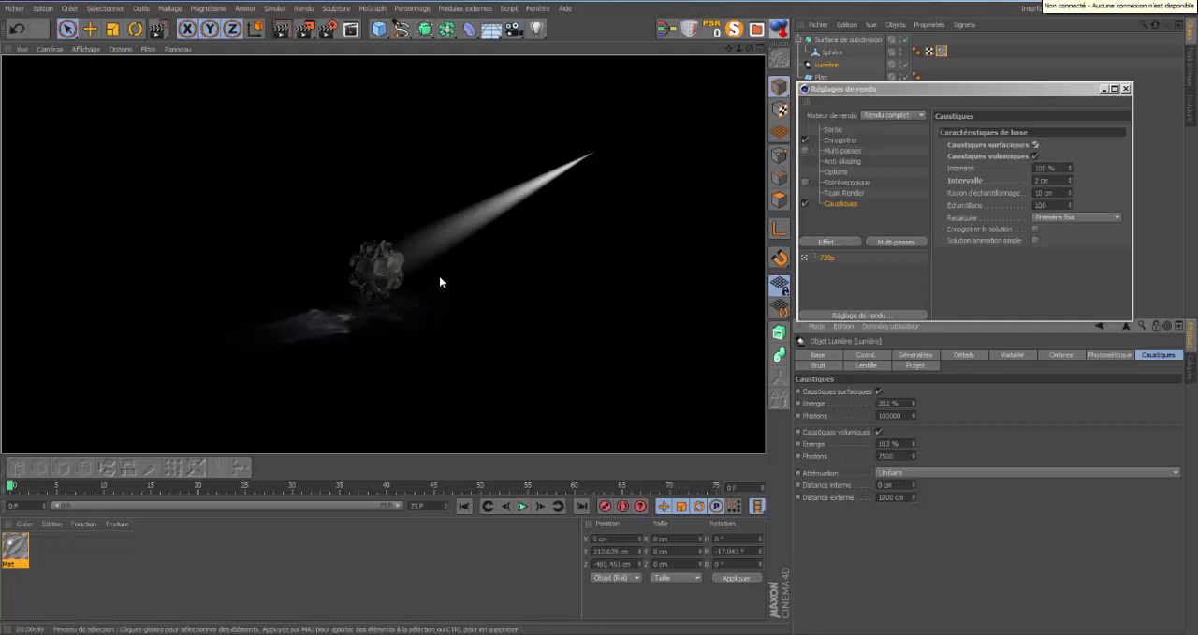
Raise the light's volumetric caustics energy to 136 %.
drag(737, 50, 599, 311)
drag(751, 48, 598, 311)
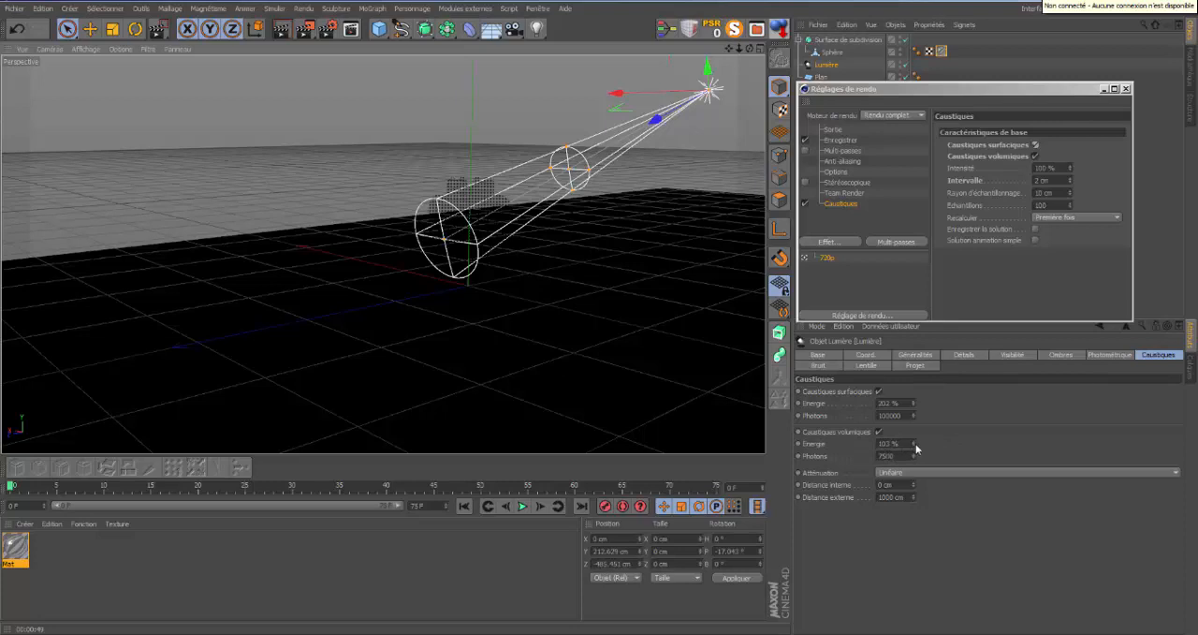
drag(914, 444, 913, 446)
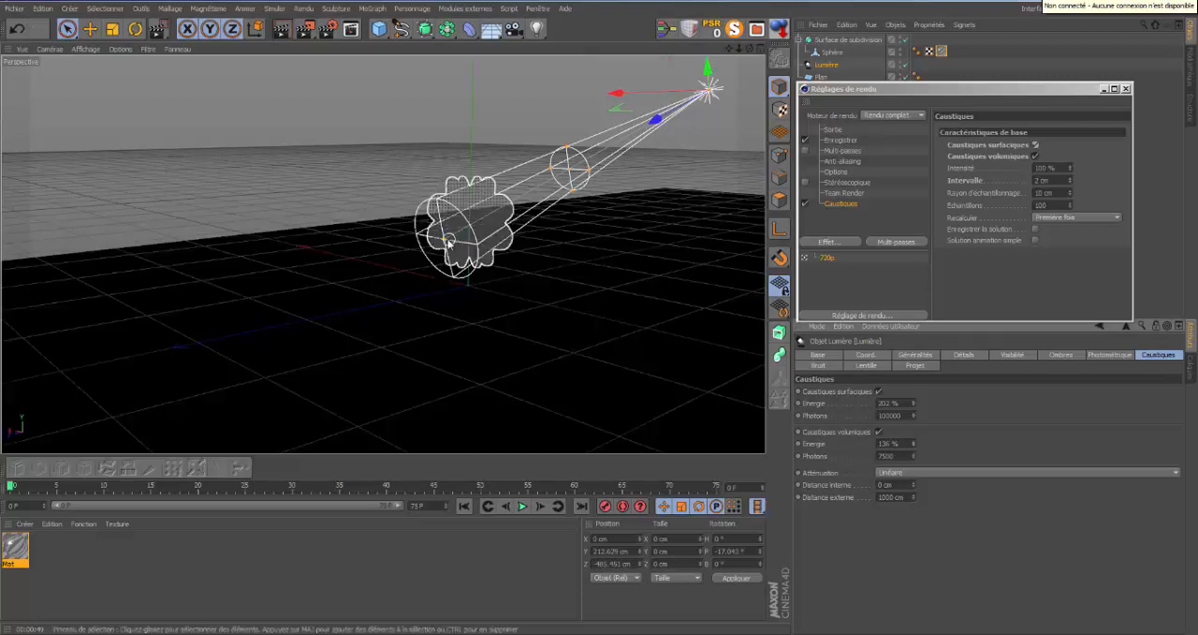
Extend the light's visible cone well past the shape, move its distance ring onto the shape and render the view.
drag(445, 242, 277, 343)
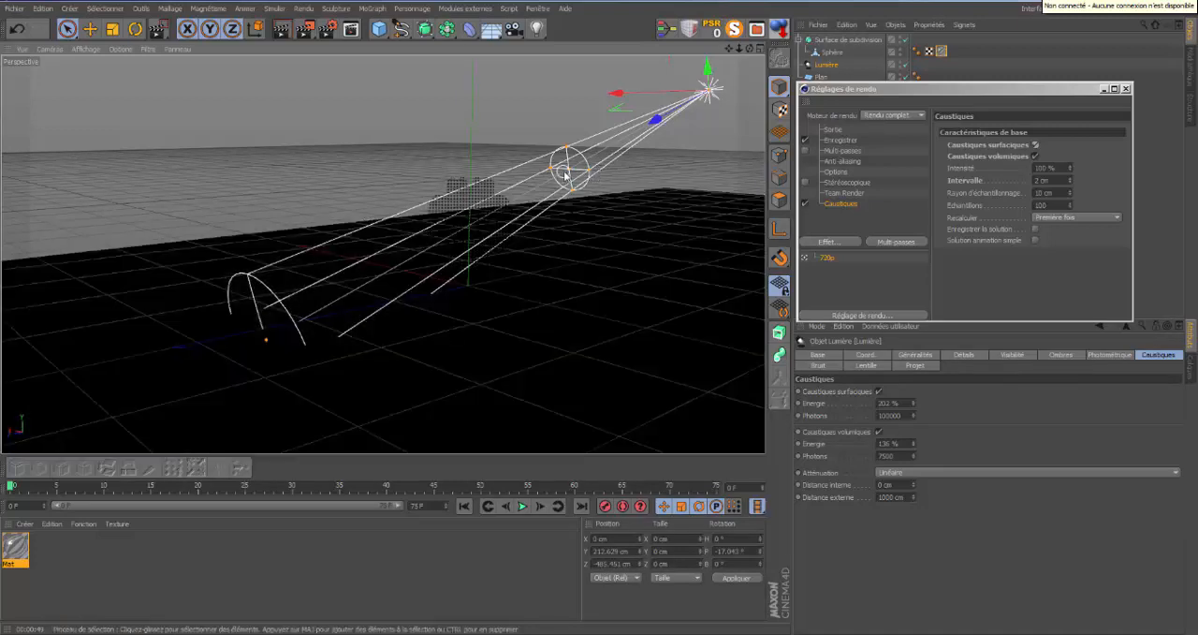
drag(567, 169, 490, 215)
alt+drag(596, 311, 599, 316)
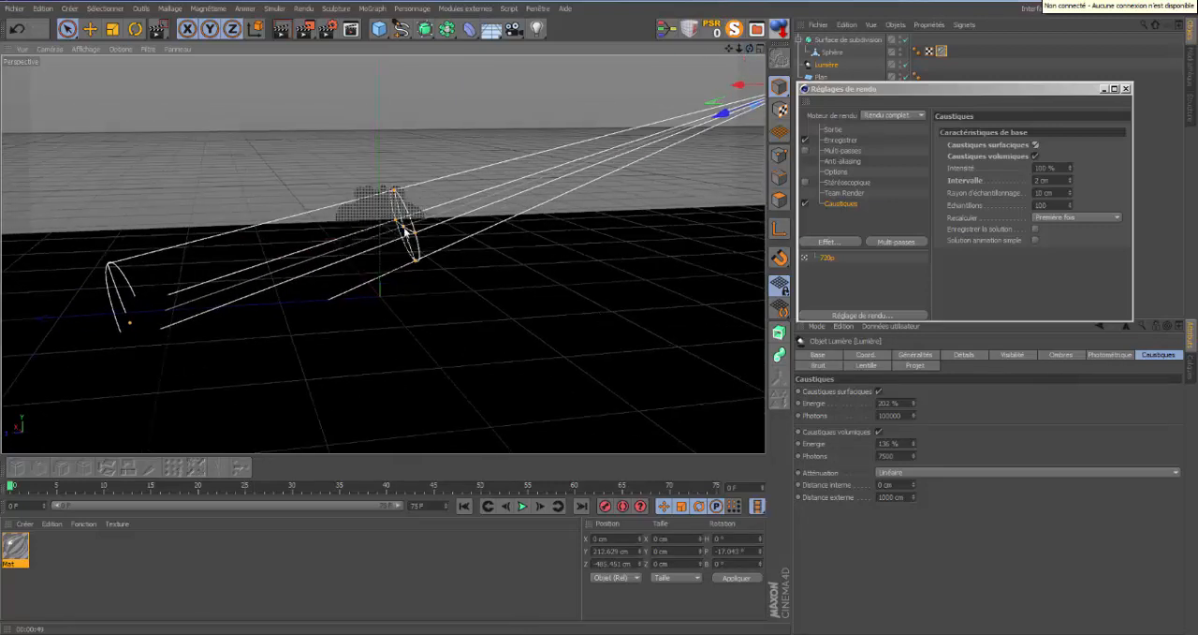
drag(749, 49, 600, 318)
drag(749, 48, 599, 318)
drag(740, 51, 599, 315)
click(282, 29)
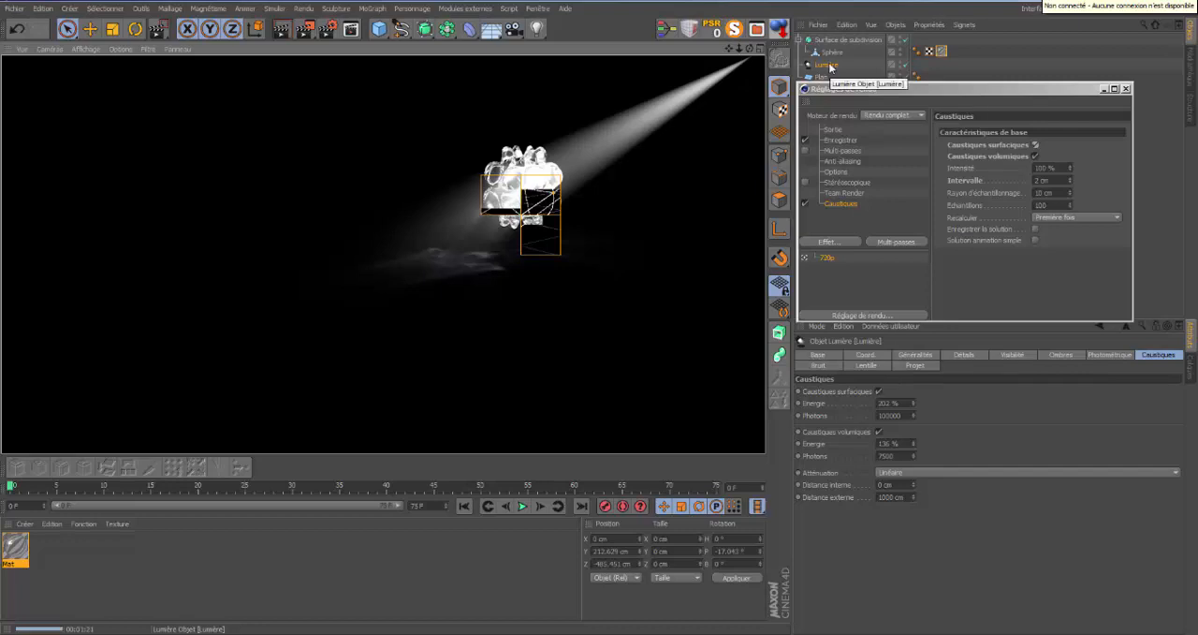
Move the light's distance ring back up the beam, between the light source and the smoothed shape.
click(561, 158)
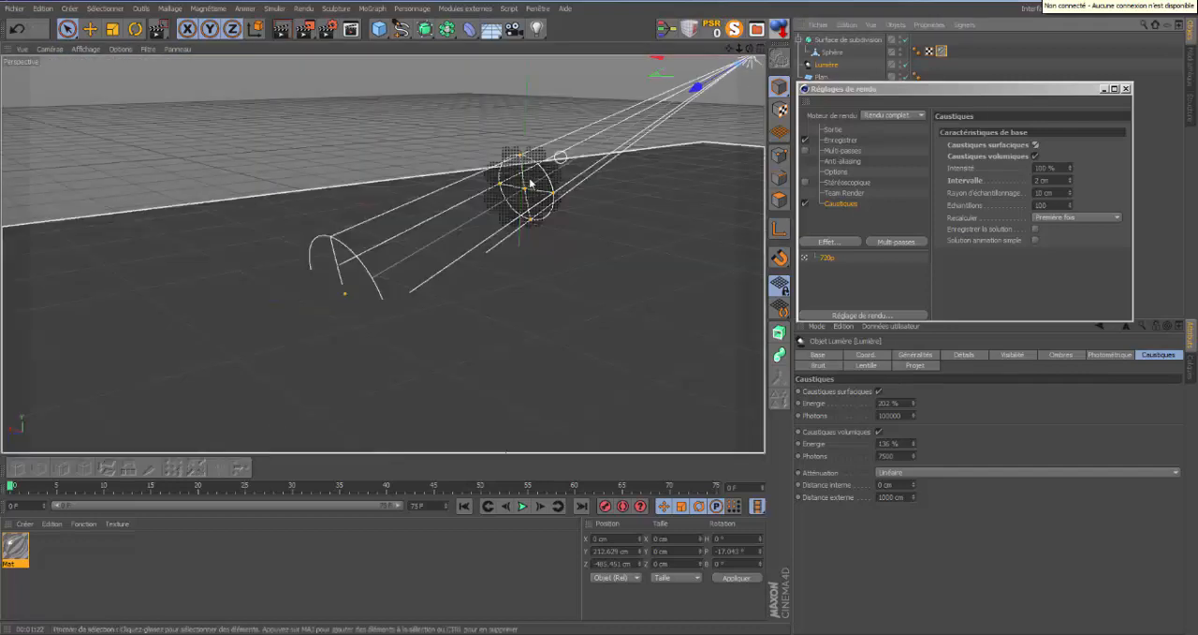
drag(532, 180, 625, 131)
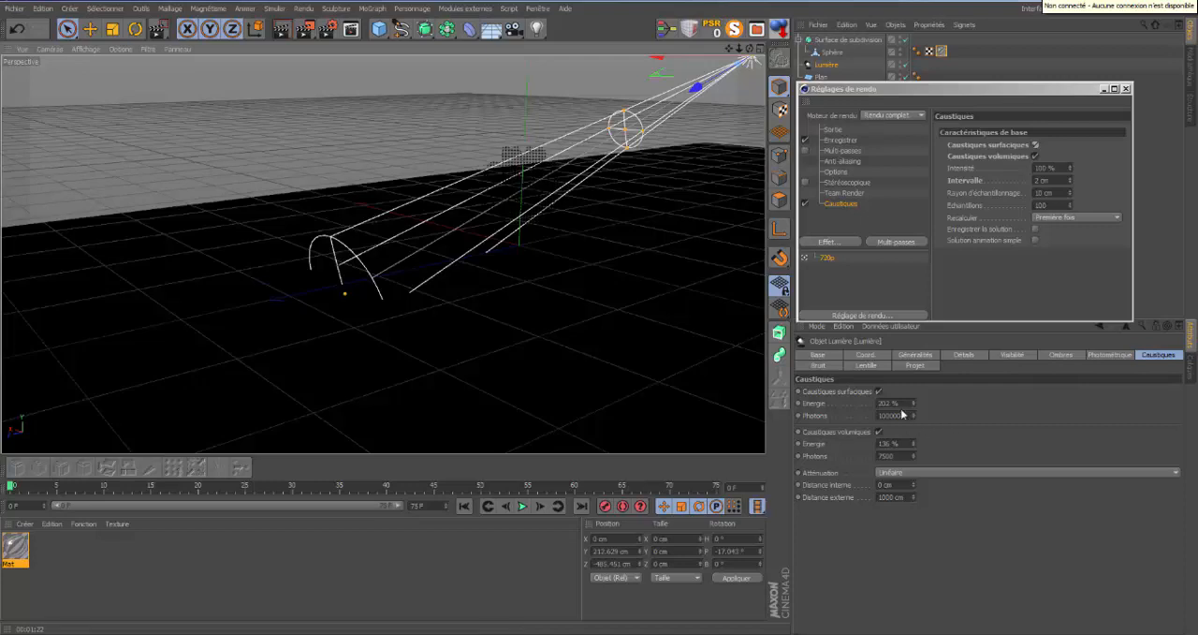
Set the light's surface caustics to 236 % energy and 300000 photons, and render the view.
drag(915, 405, 914, 403)
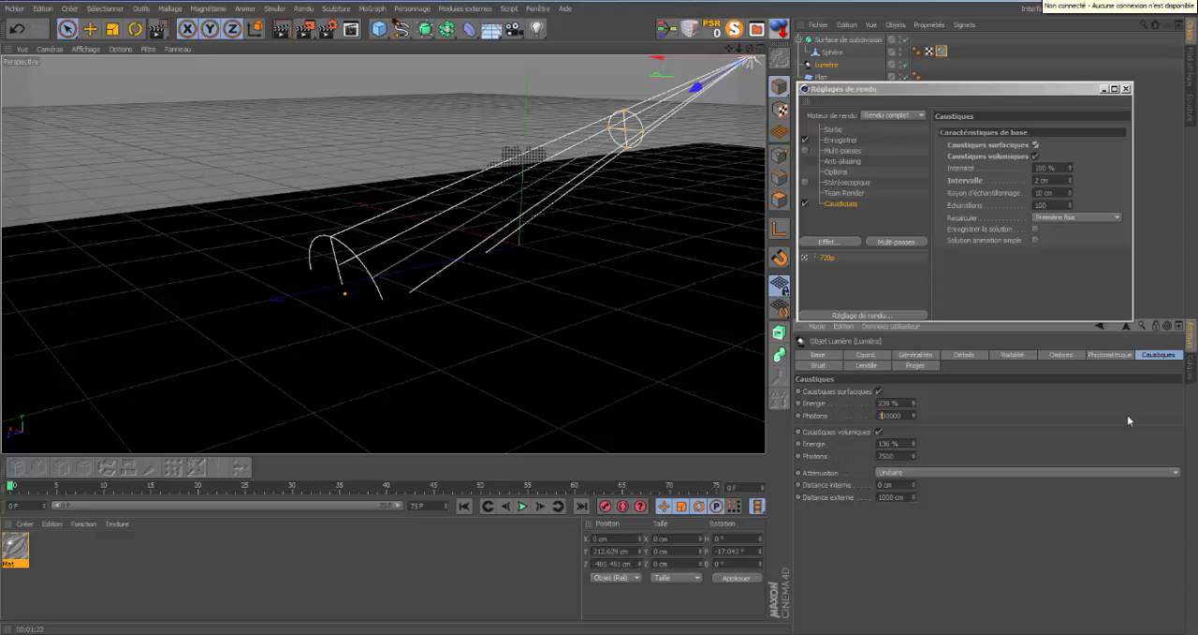
click(283, 28)
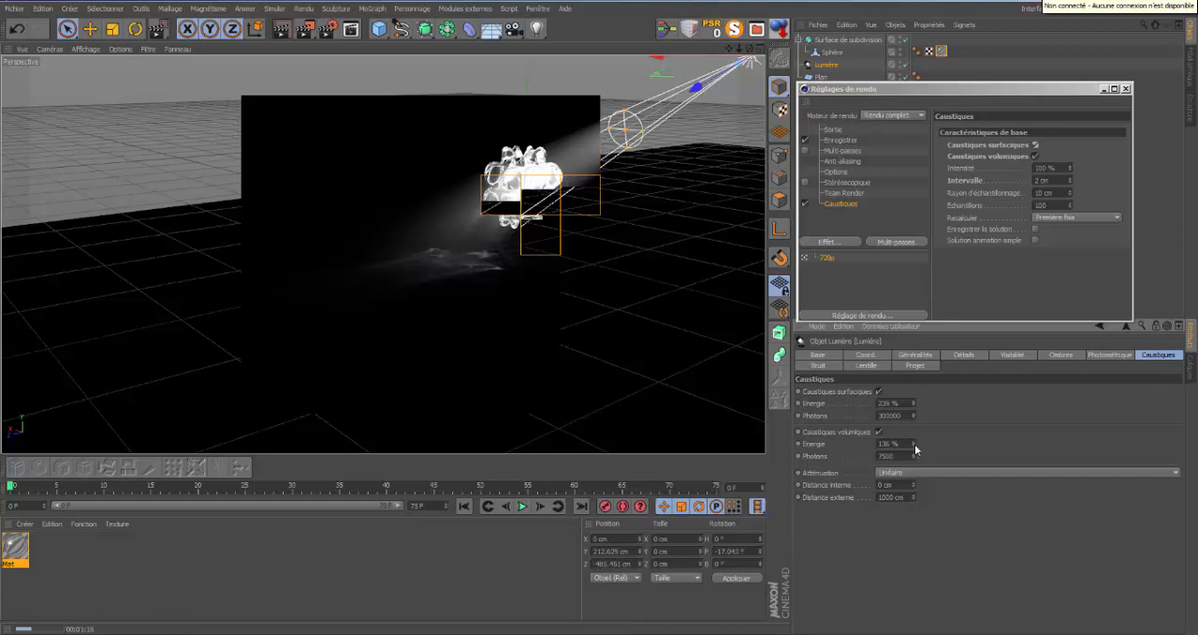
Lower the light's volumetric caustics energy to 76 % and render a region around the shape and its caustics on the plane.
drag(914, 444, 913, 447)
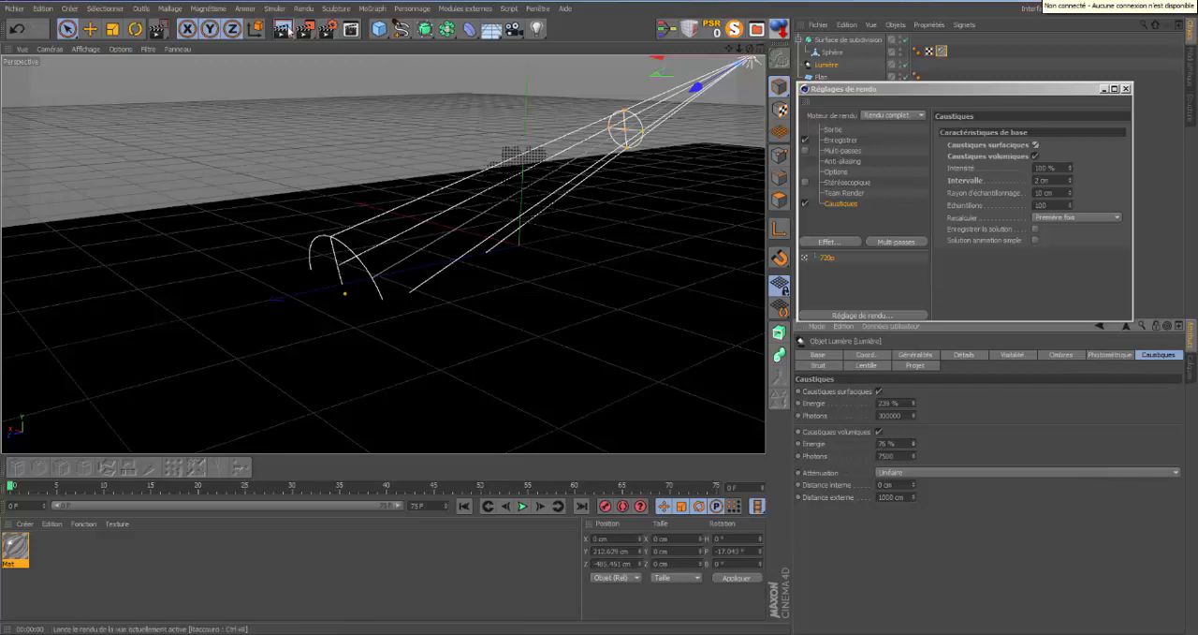
click(307, 31)
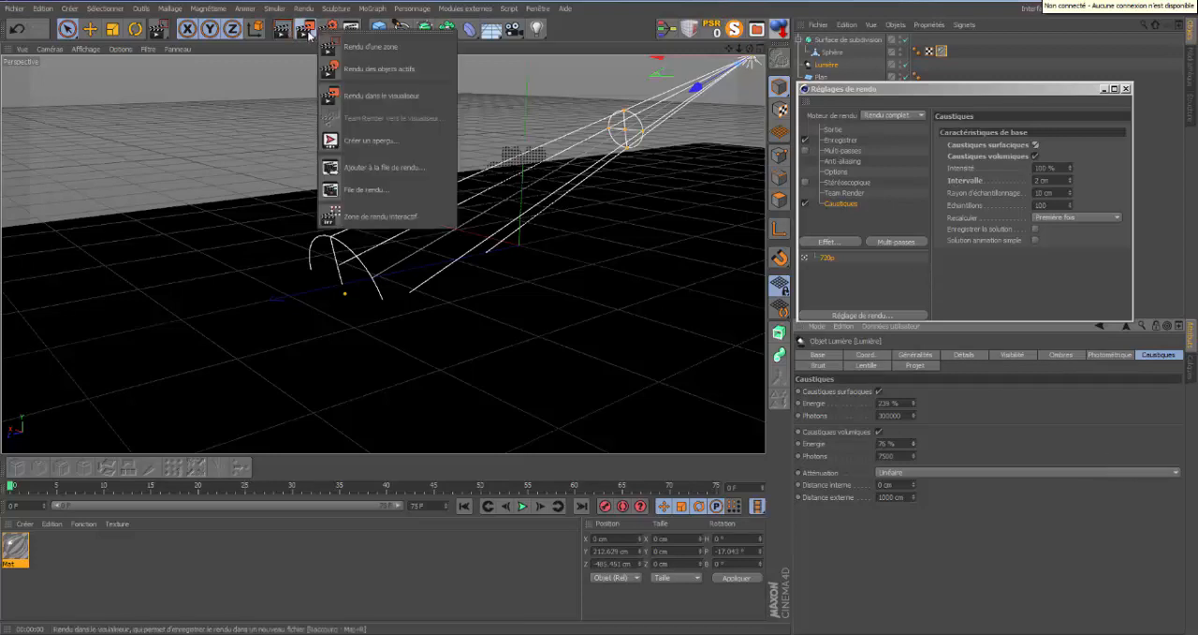
click(356, 45)
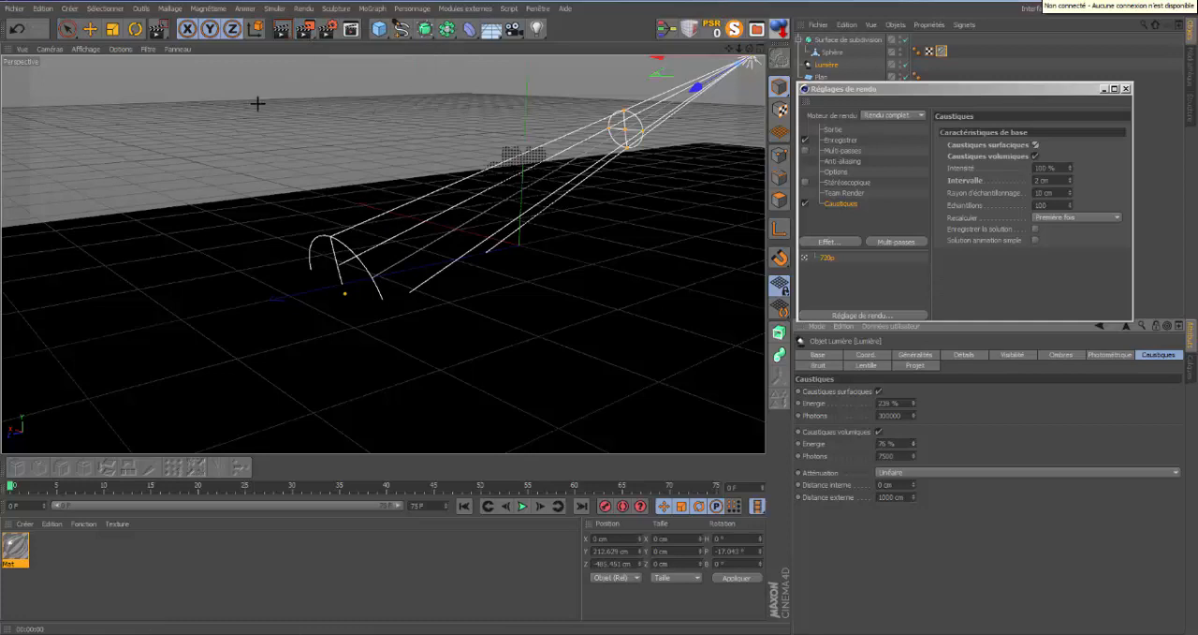
drag(259, 111, 573, 338)
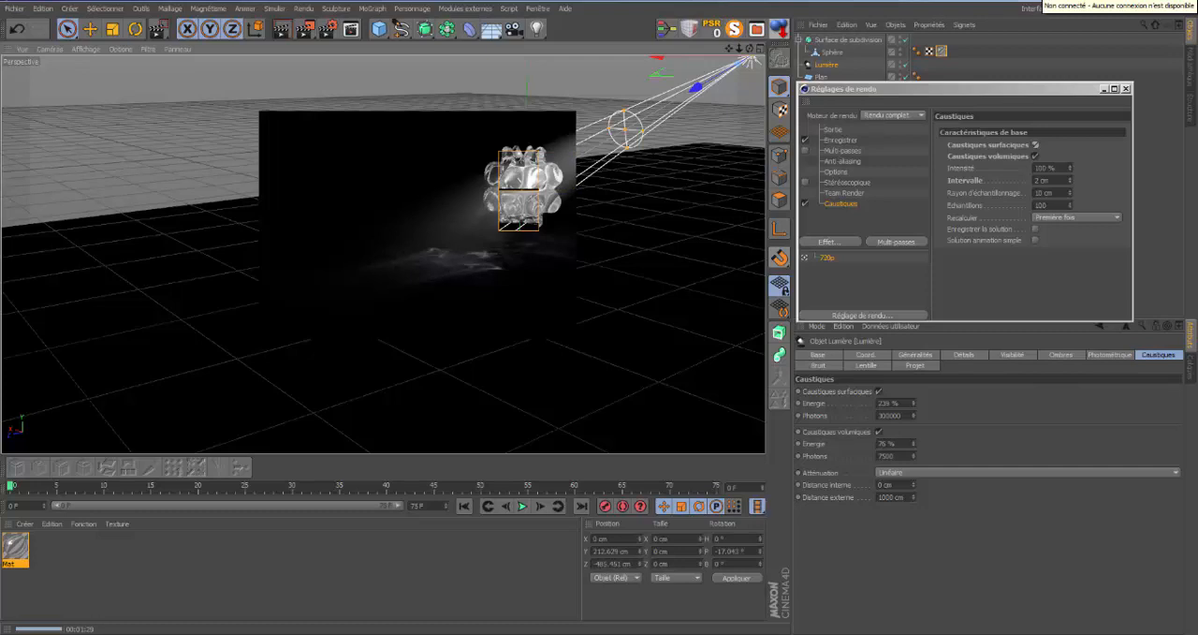
Set the light's caustics attenuation to Par étapes and render a region covering the shape and its caustics.
click(1175, 473)
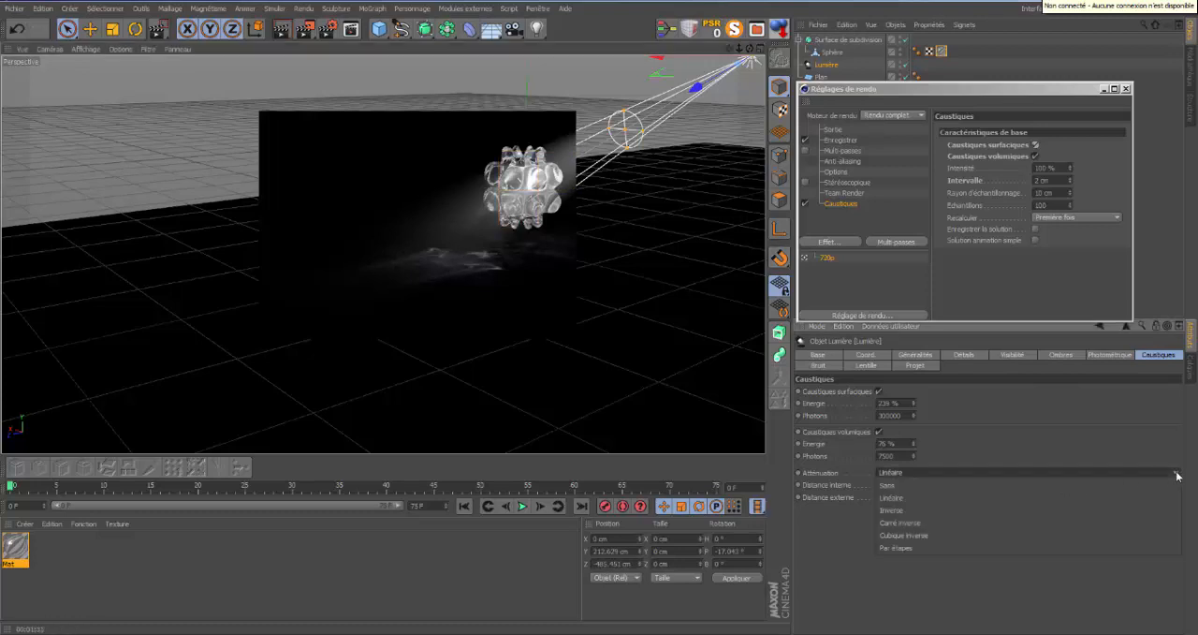
click(941, 547)
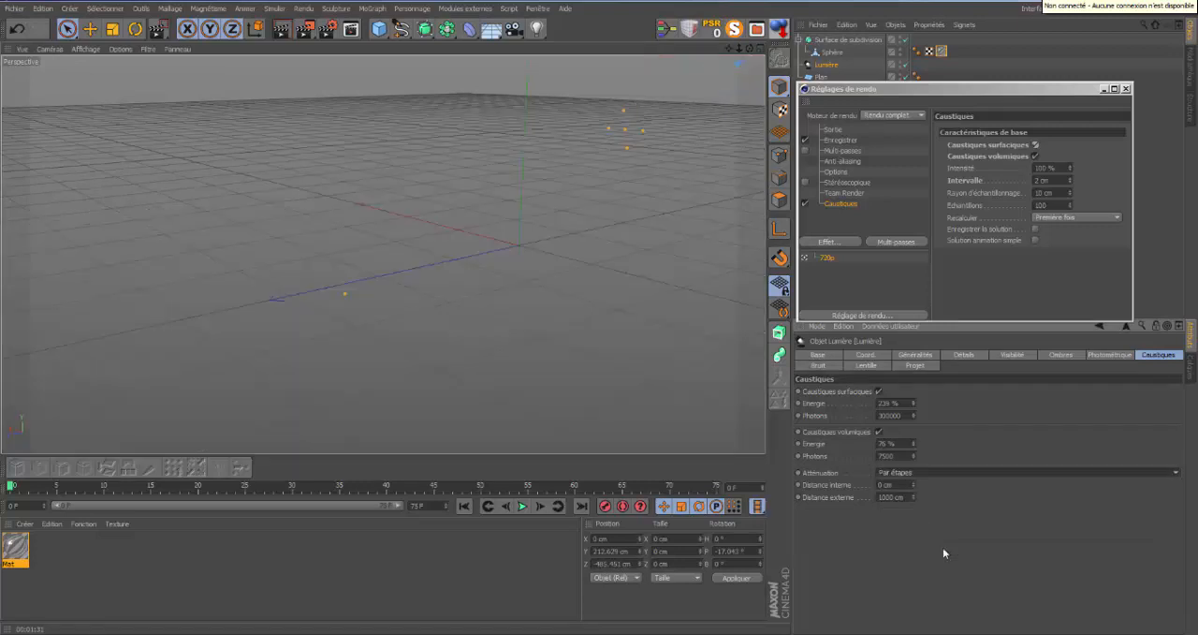
drag(306, 31, 367, 45)
drag(273, 99, 615, 382)
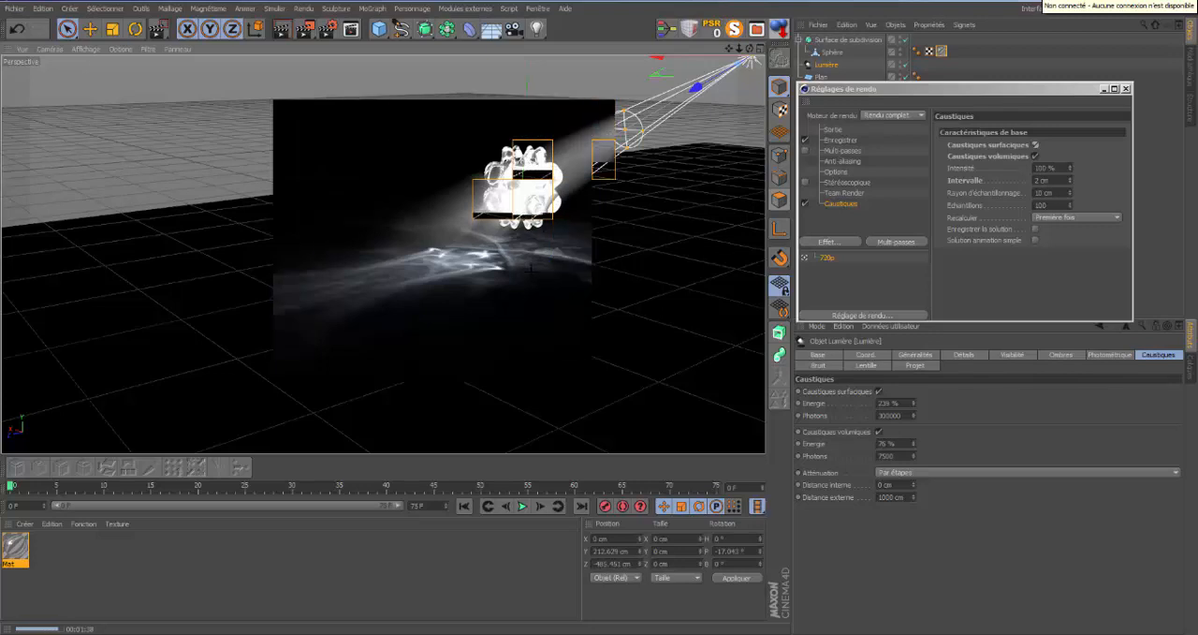
Set the light's own falloff in its details to Carré inverse (Physiquement précis) and render a region around the beam and shape.
click(983, 359)
click(1177, 467)
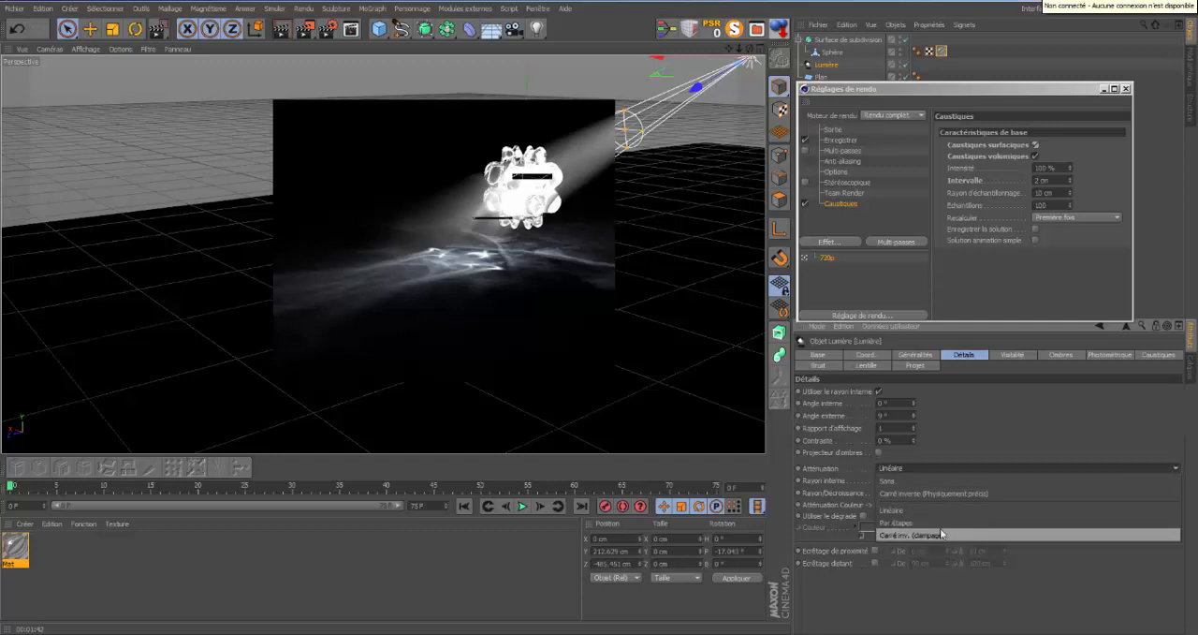
click(938, 493)
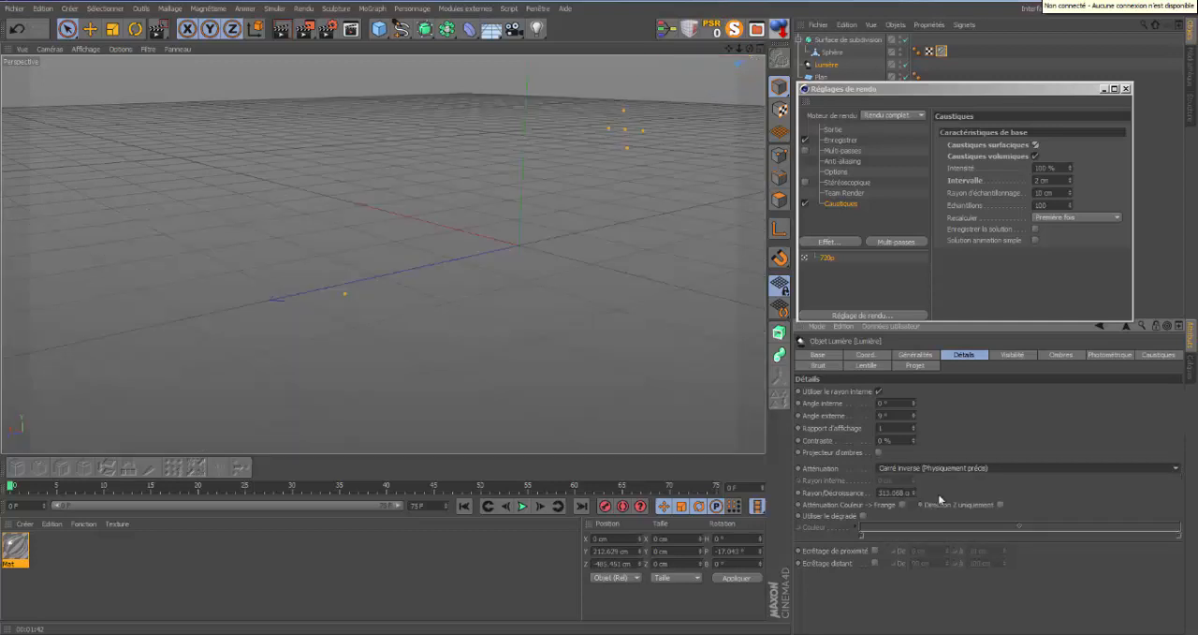
drag(310, 33, 385, 49)
drag(238, 107, 680, 361)
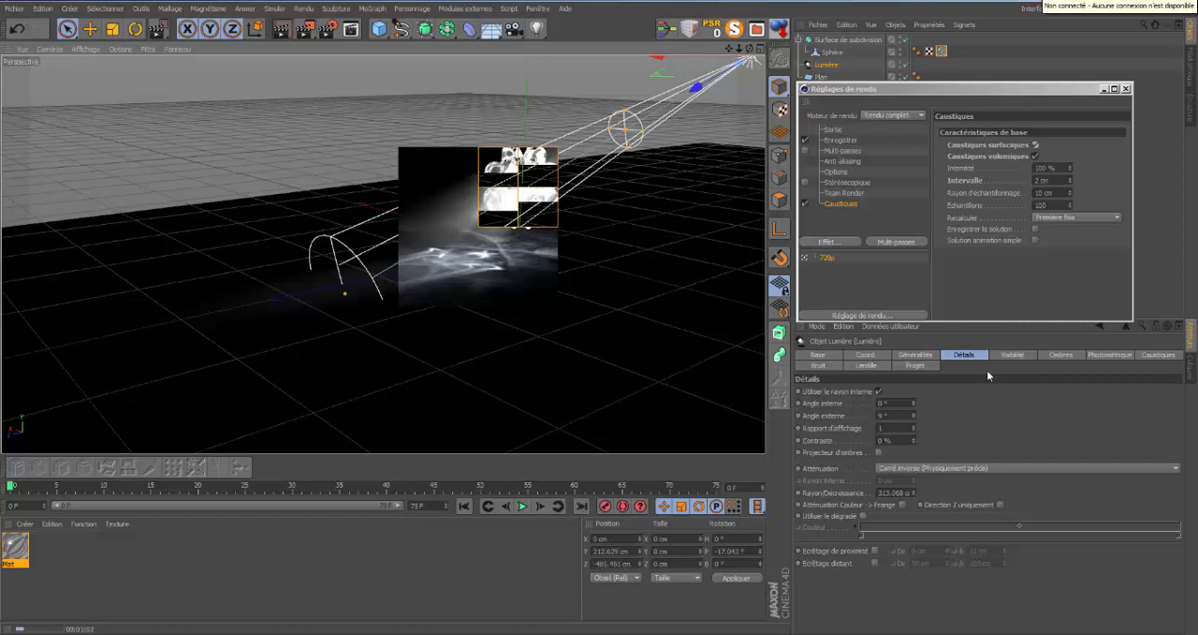
Close the render settings and change the transparency colour of the material Mat to light blue.
click(1127, 89)
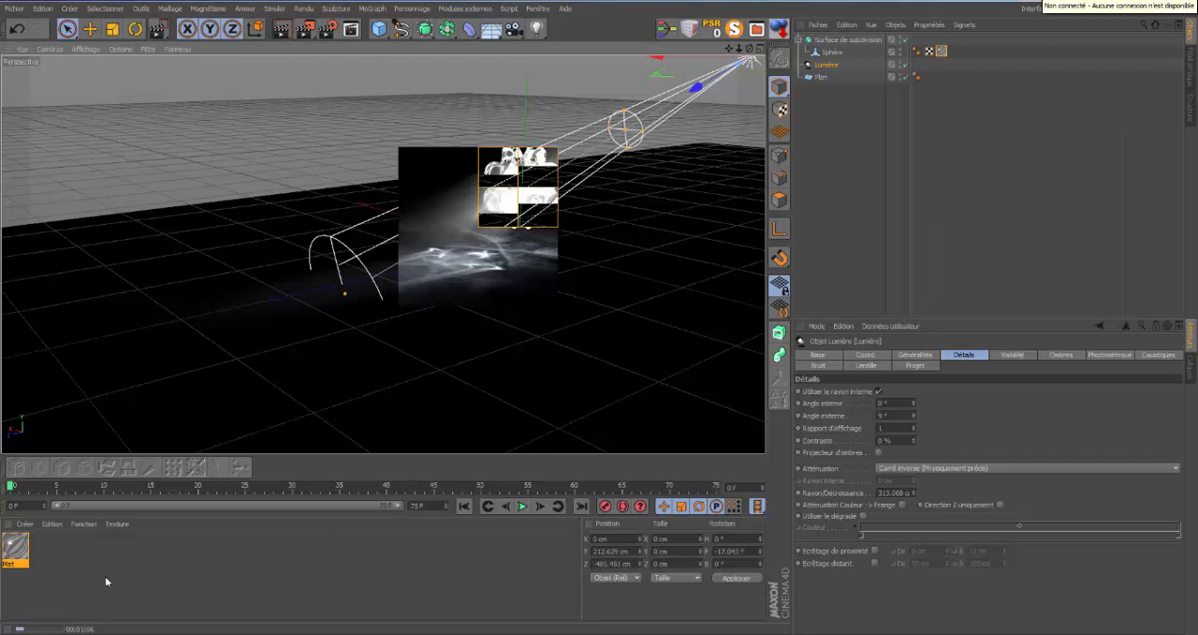
double_click(15, 547)
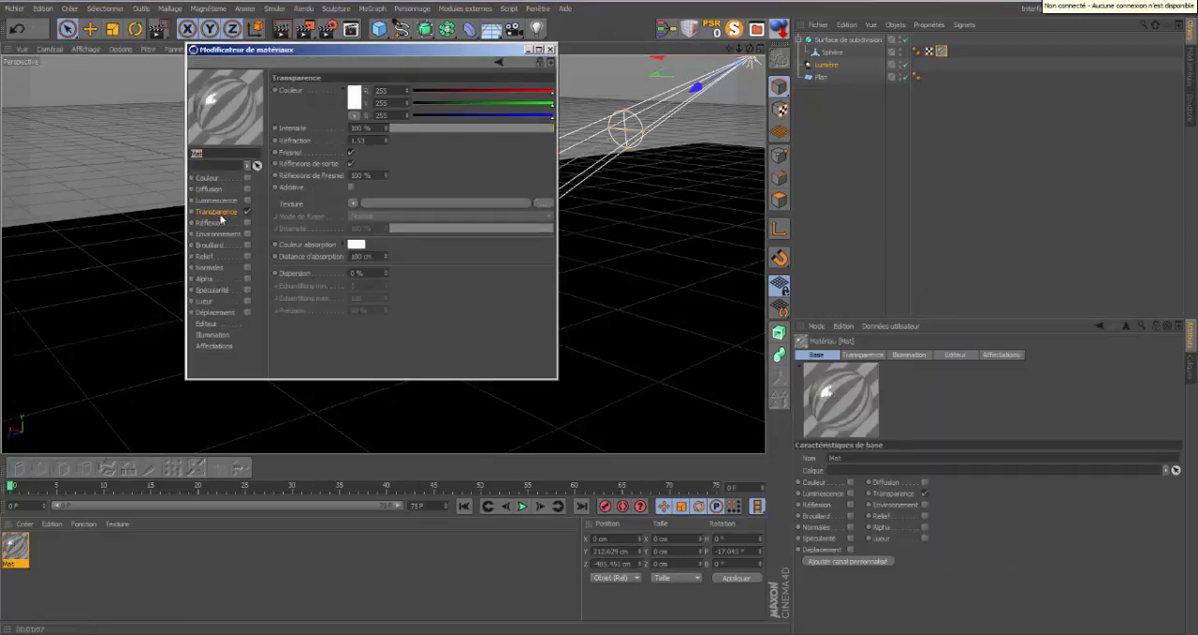
click(354, 101)
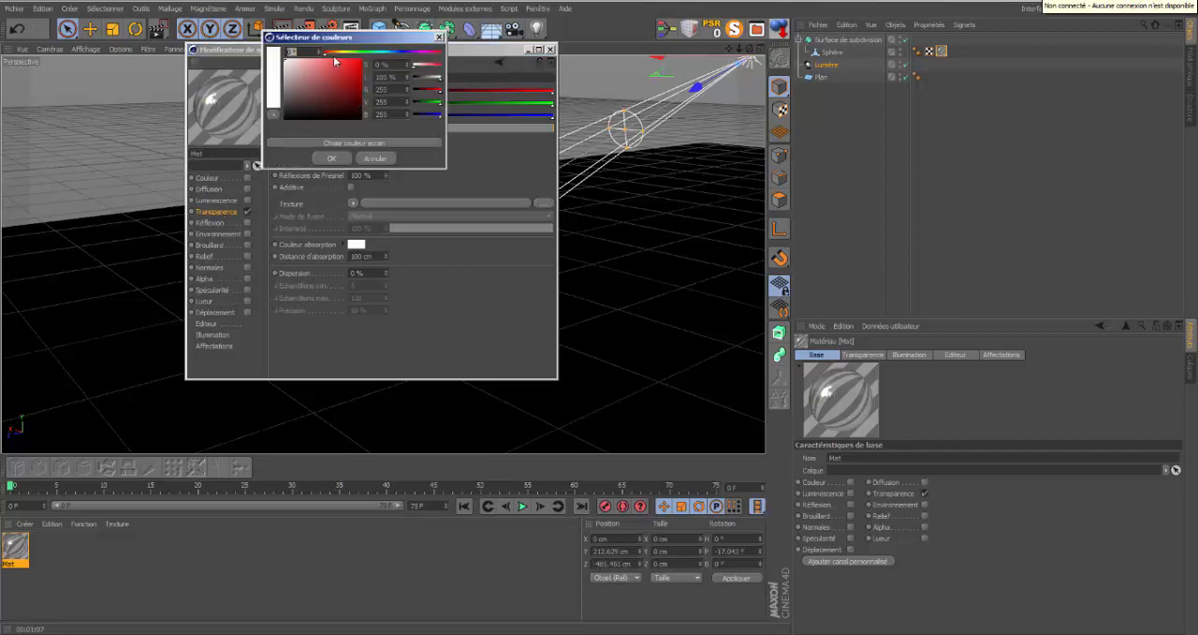
drag(388, 57, 326, 67)
click(343, 160)
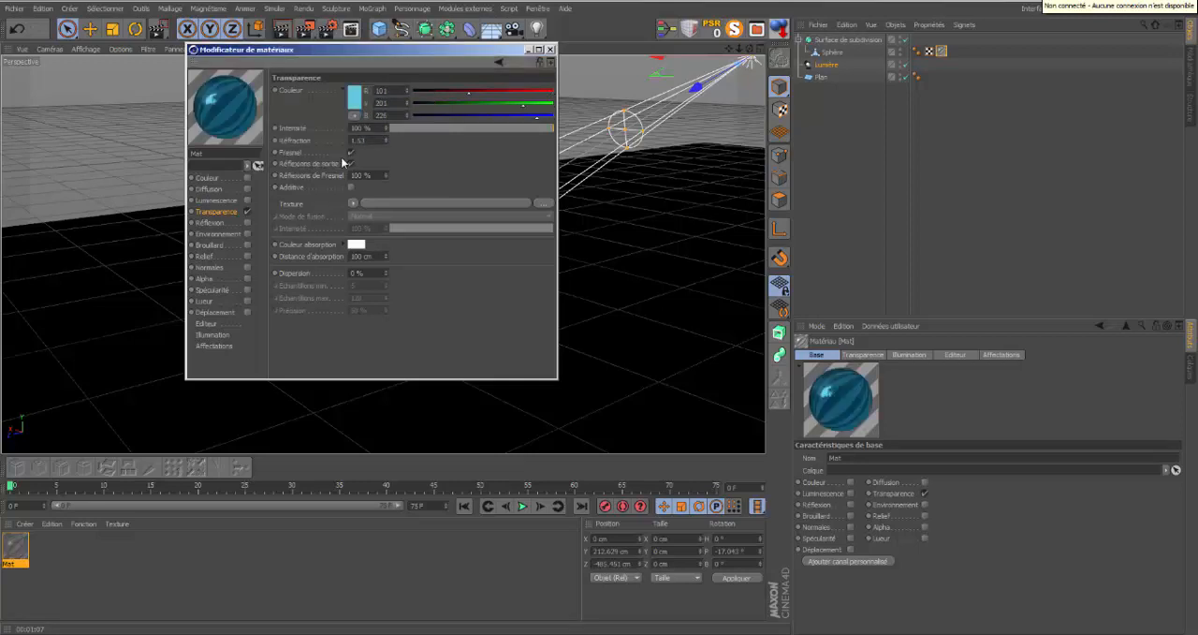
click(550, 48)
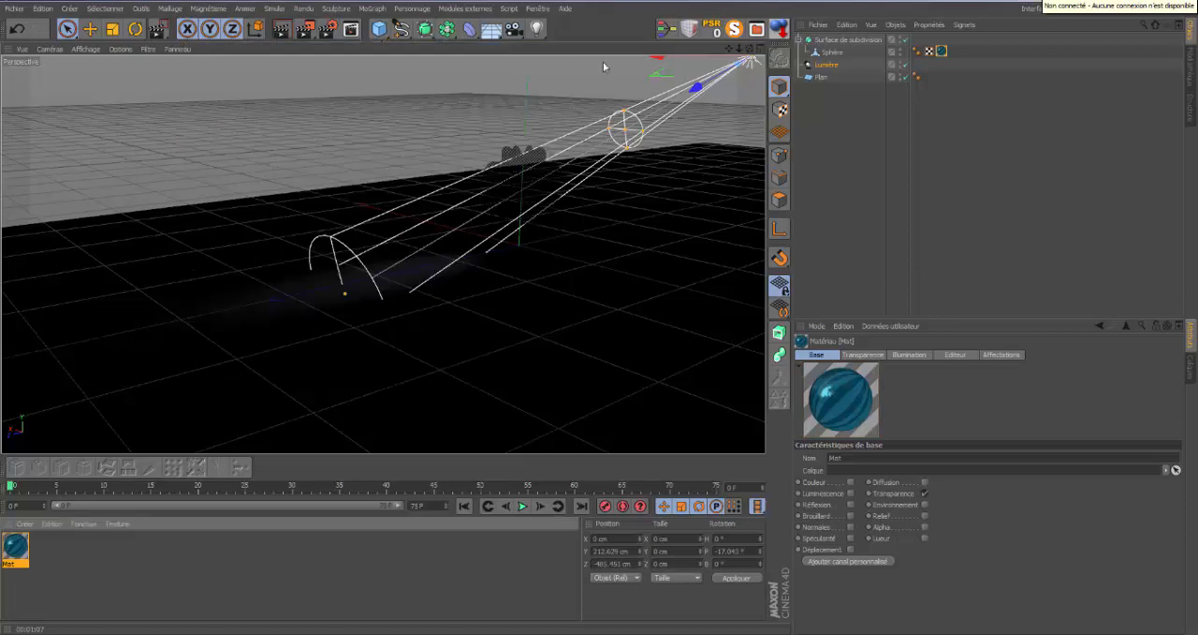
Set the light's colour to pale yellow (RGB 239, 235, 160) and render a region around the shape and its caustics.
click(827, 64)
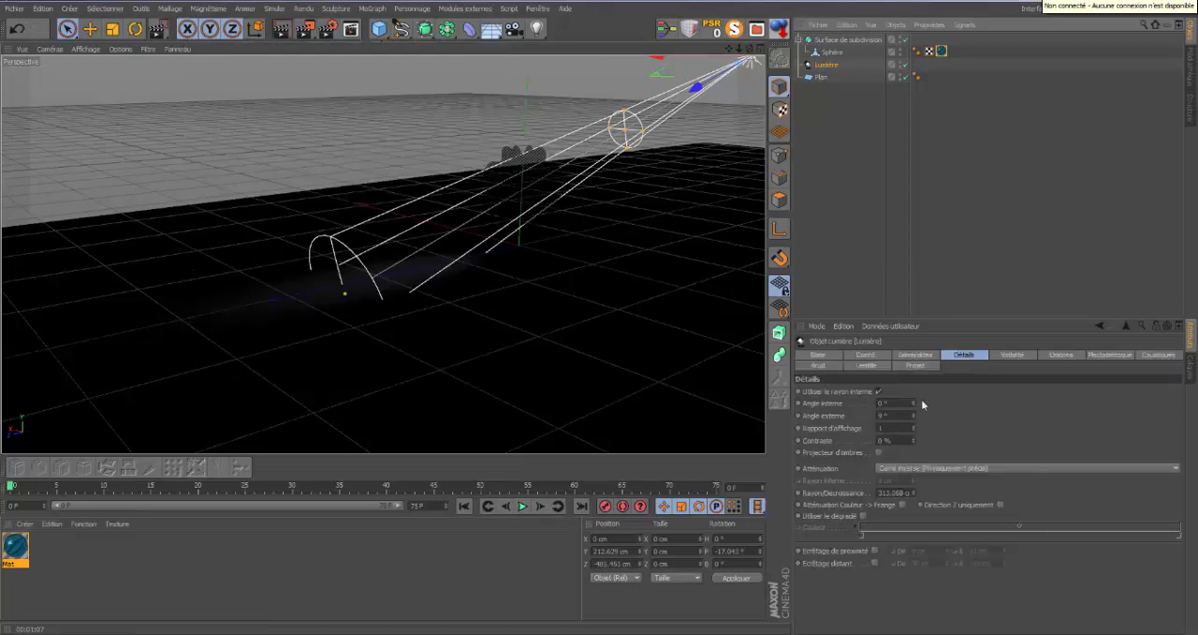
click(929, 355)
click(857, 403)
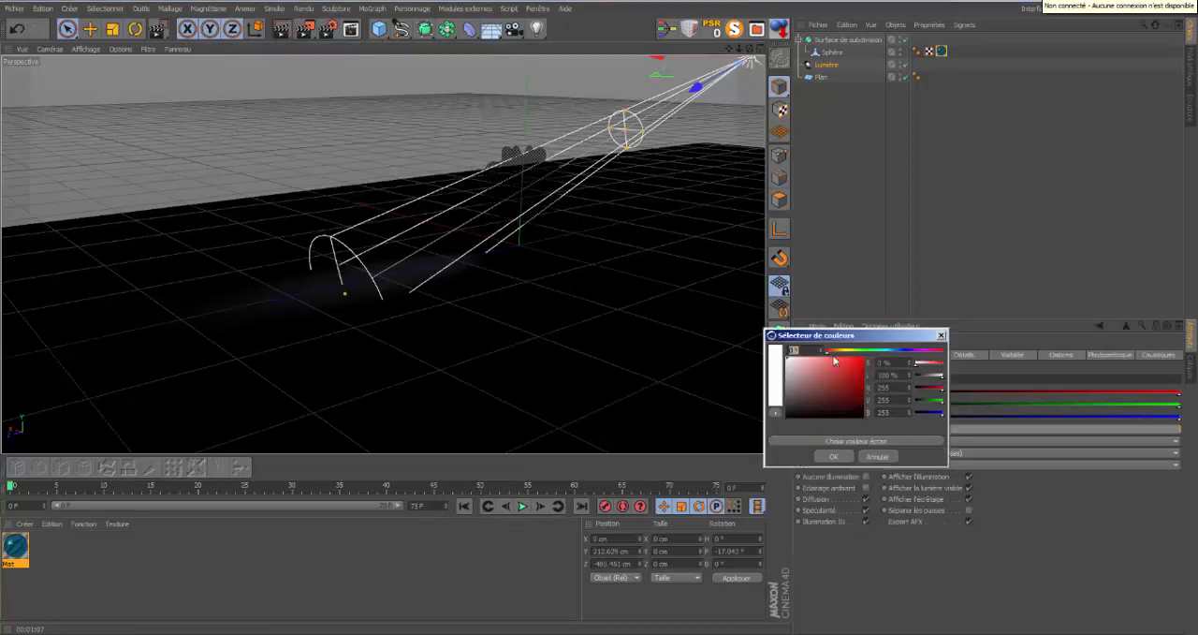
click(846, 351)
drag(832, 365, 811, 362)
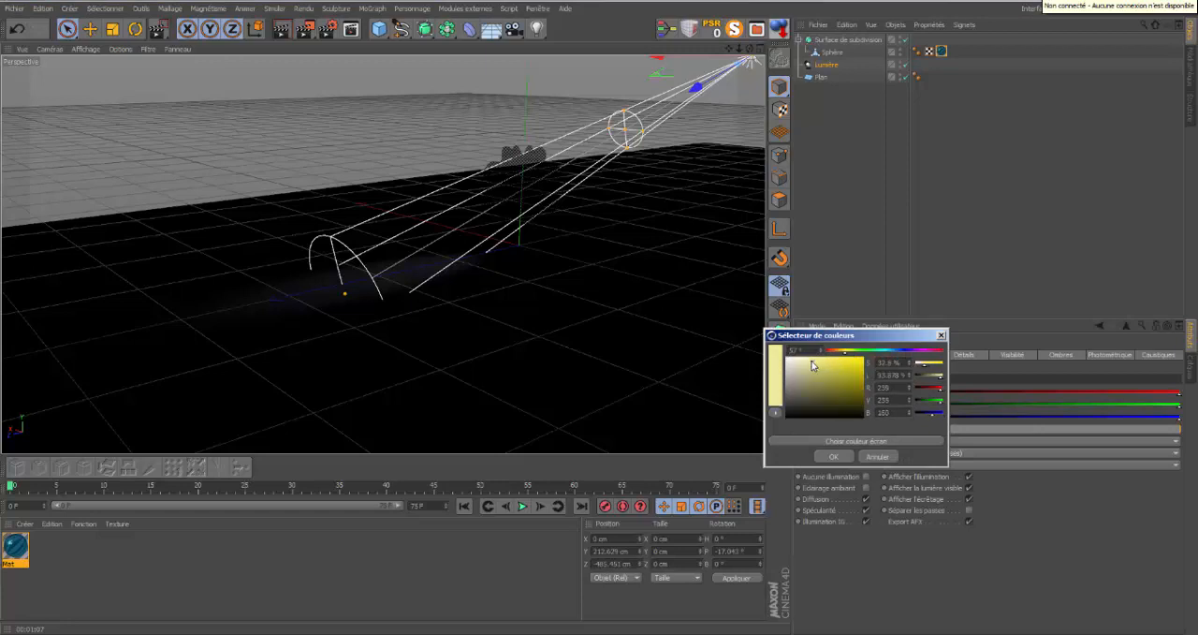
click(833, 456)
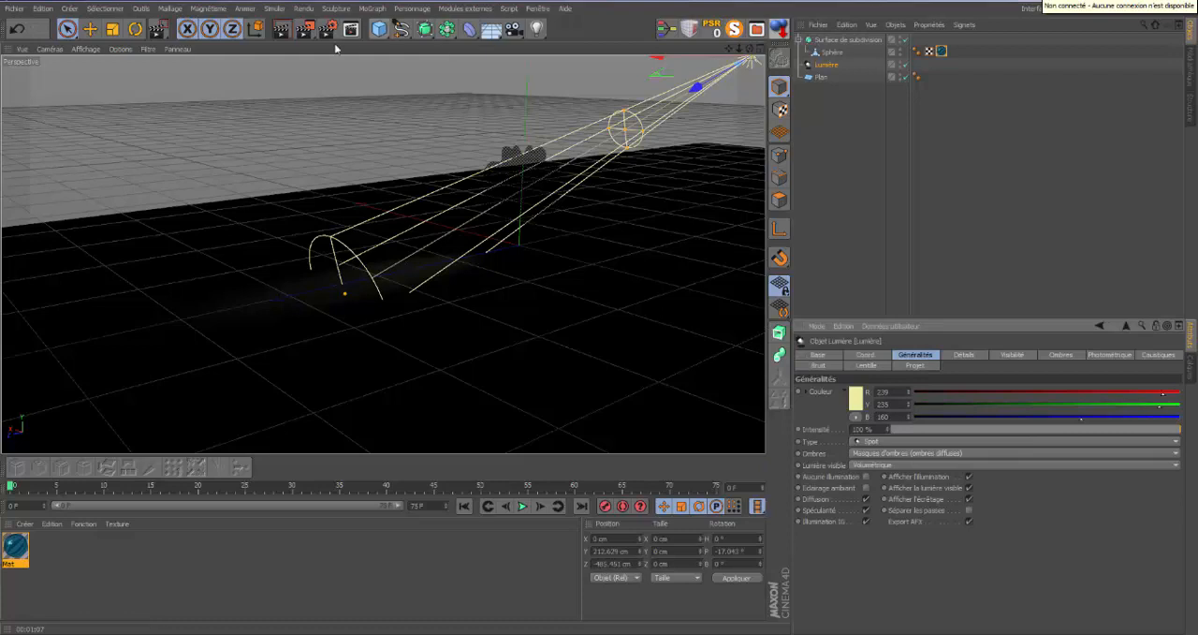
click(306, 29)
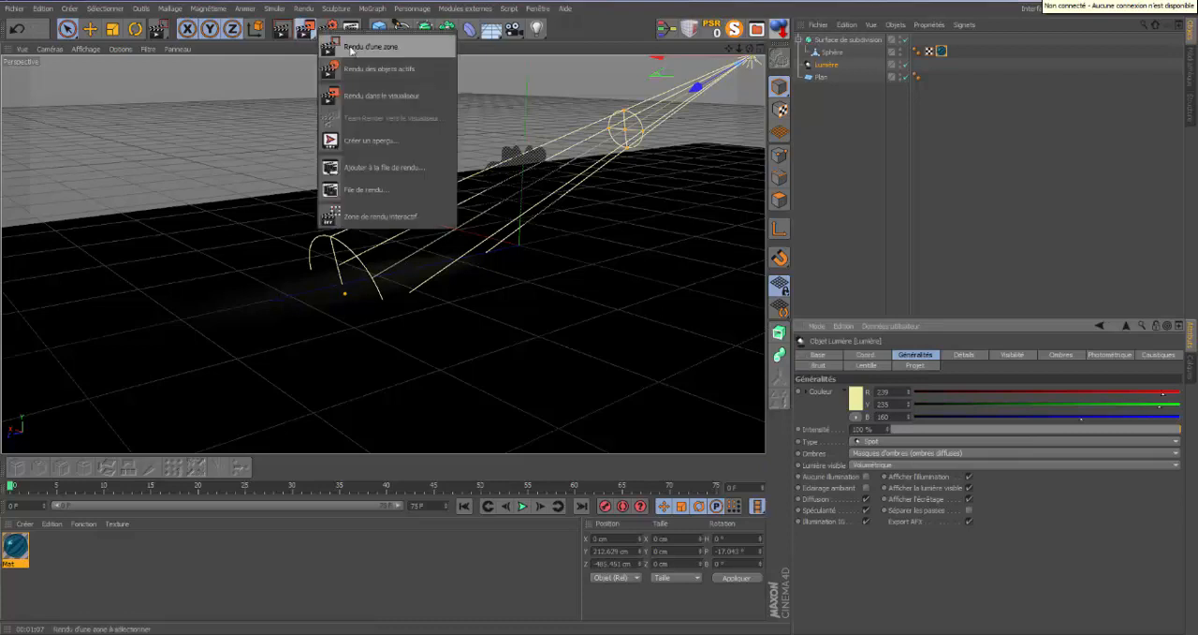
click(348, 45)
drag(299, 96, 614, 347)
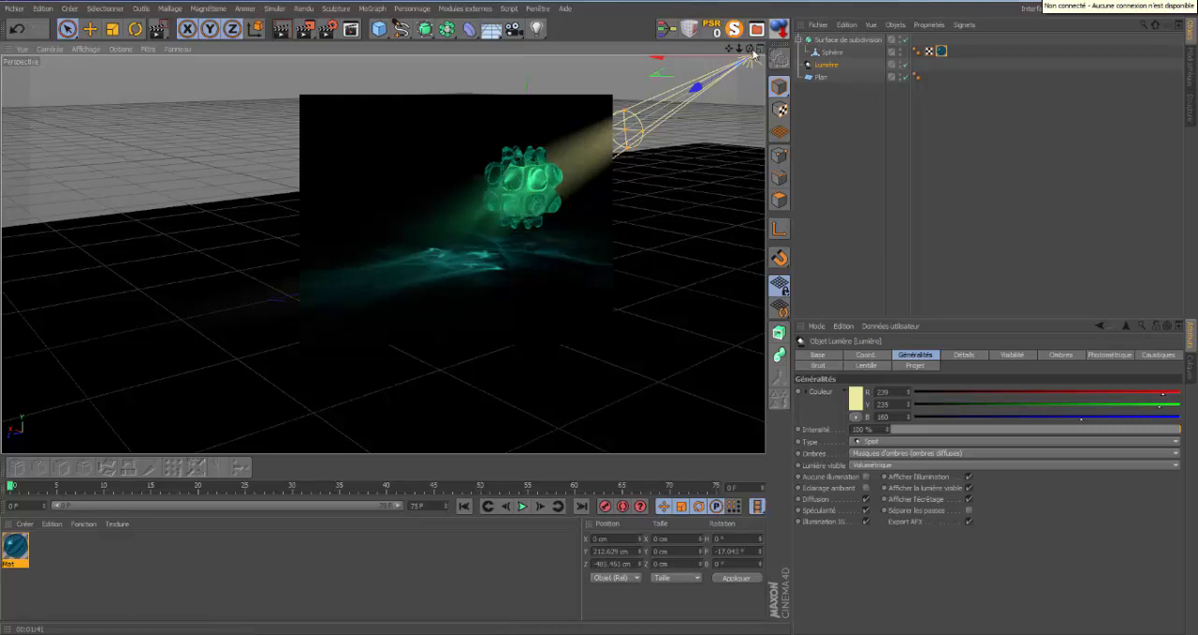
Delete the Sphère object from the scene and the blue transparent material Mat.
click(829, 54)
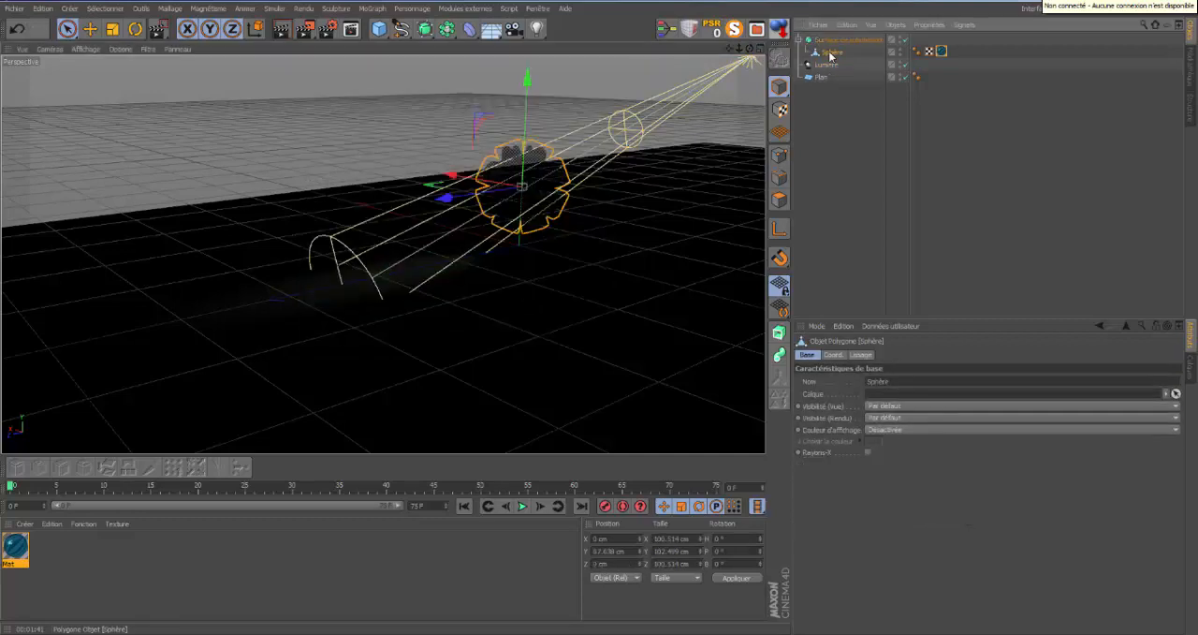
key(Delete)
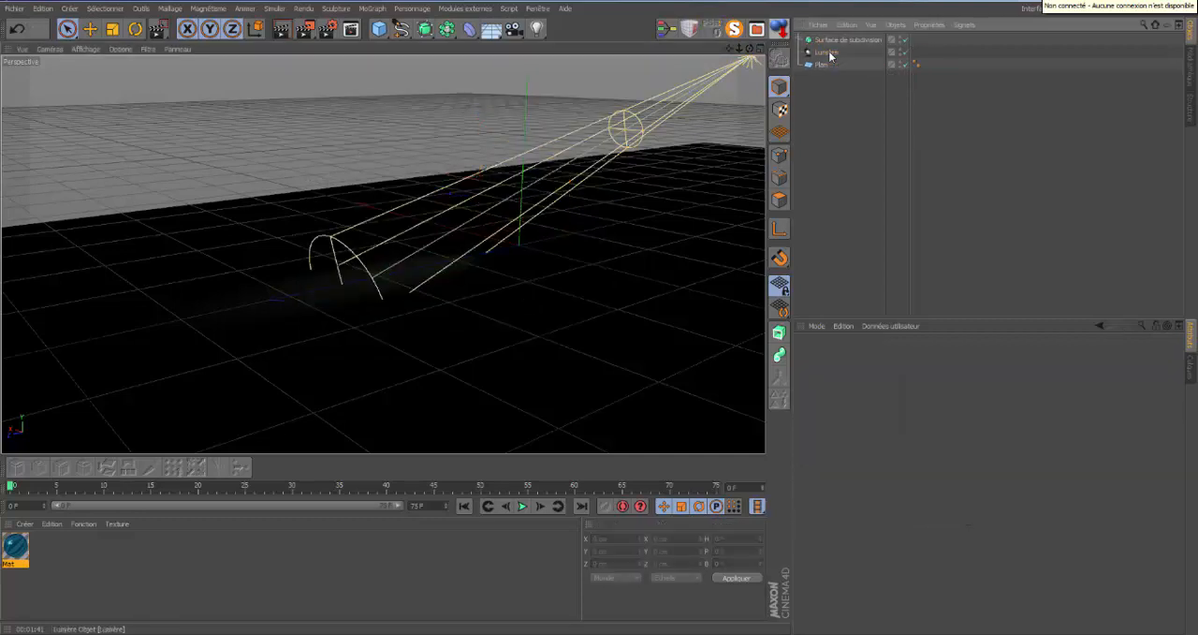
click(13, 548)
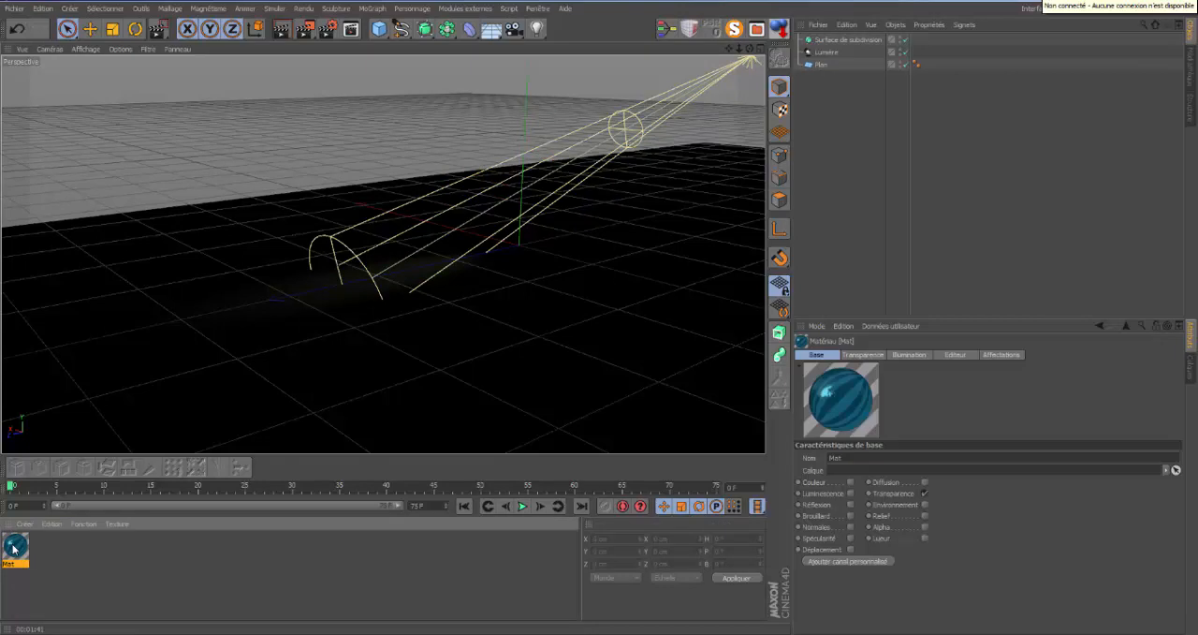
key(Delete)
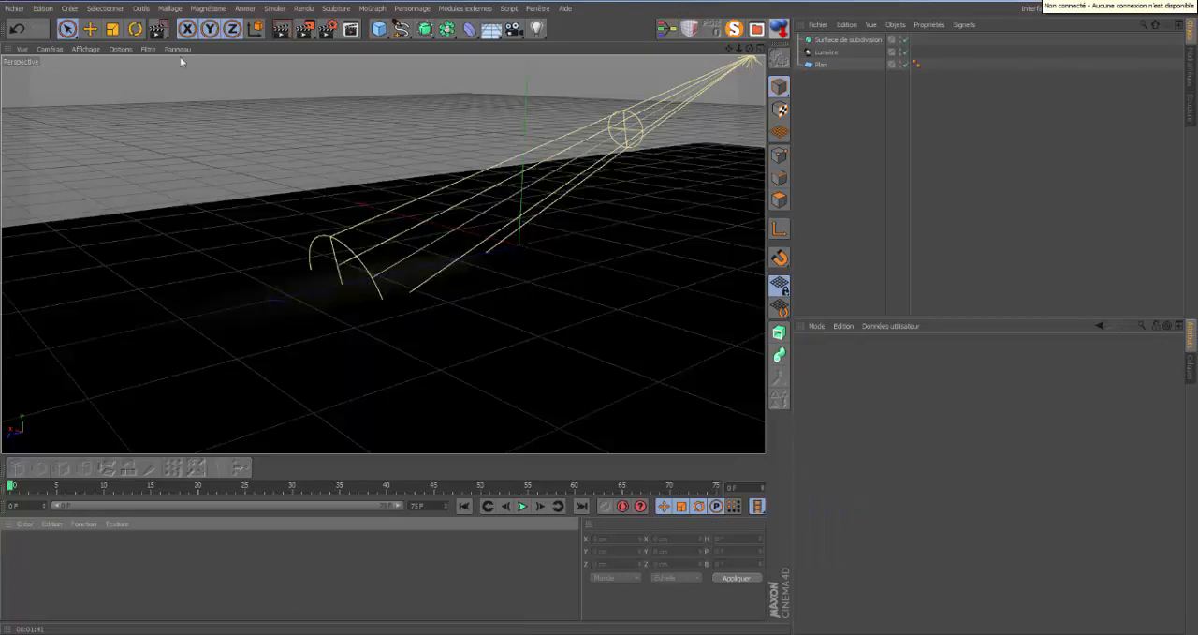
Set the light's colour back to white (RGB 255, 255, 255).
click(826, 51)
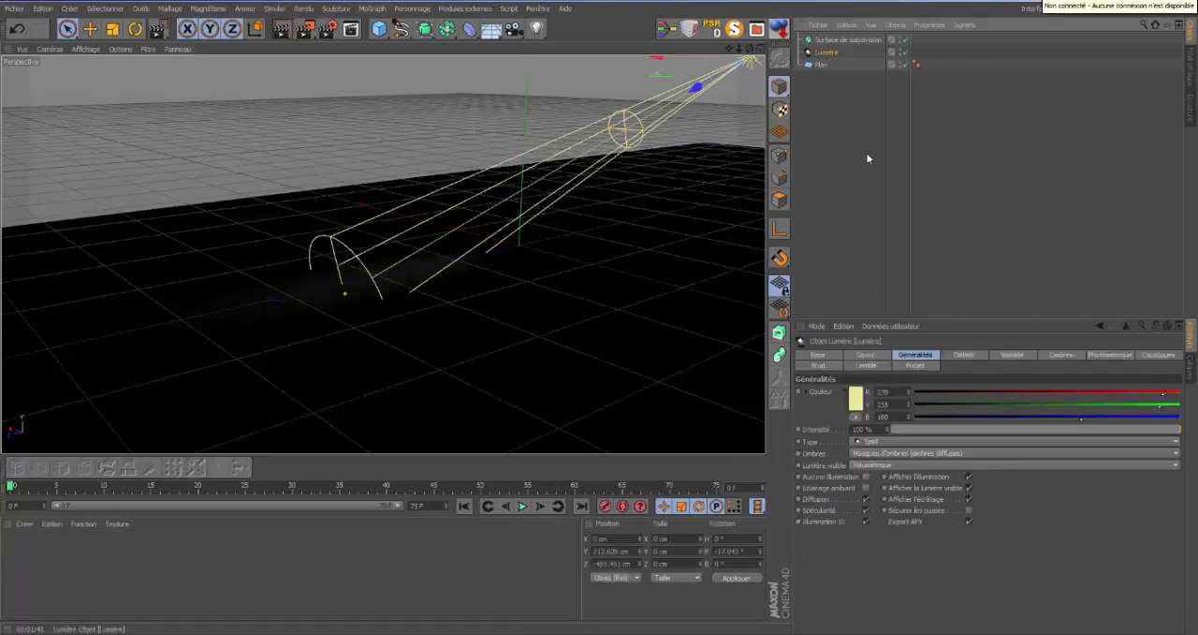
click(856, 398)
click(784, 363)
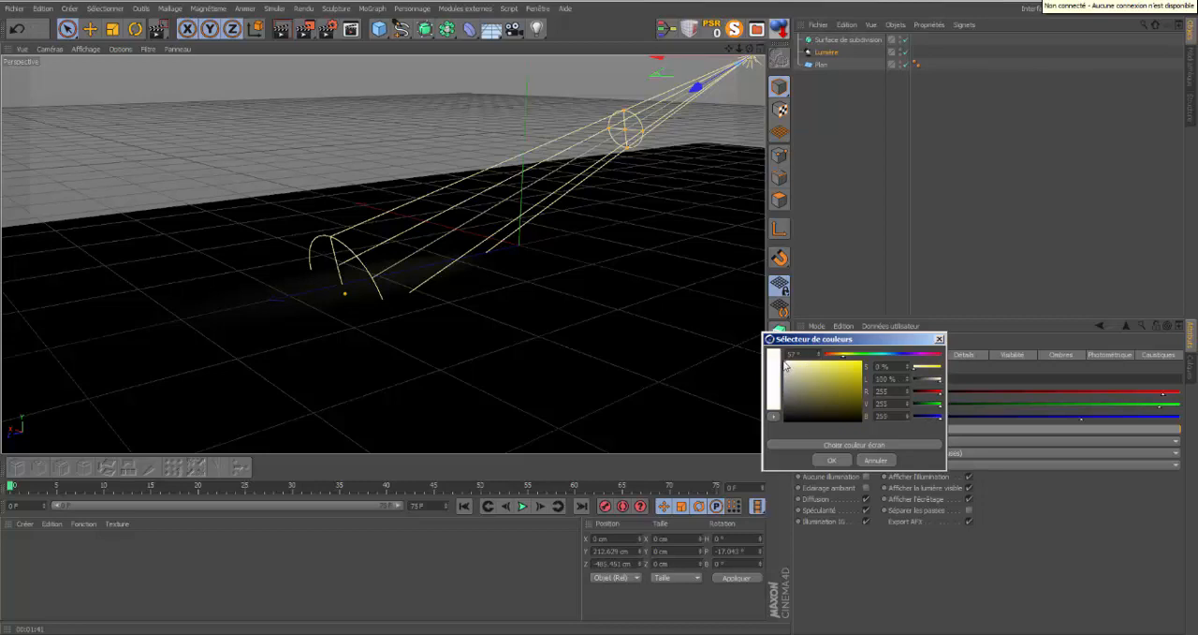
click(831, 459)
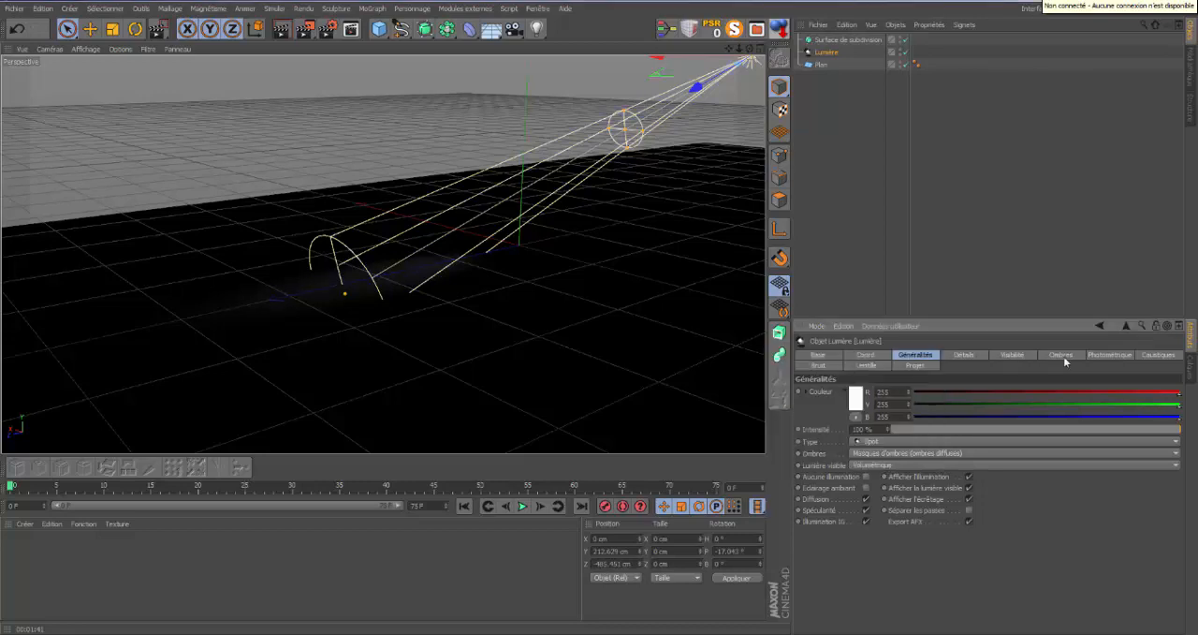
Disable the light's volumetric caustics and widen its outer angle to 31°.
click(1142, 355)
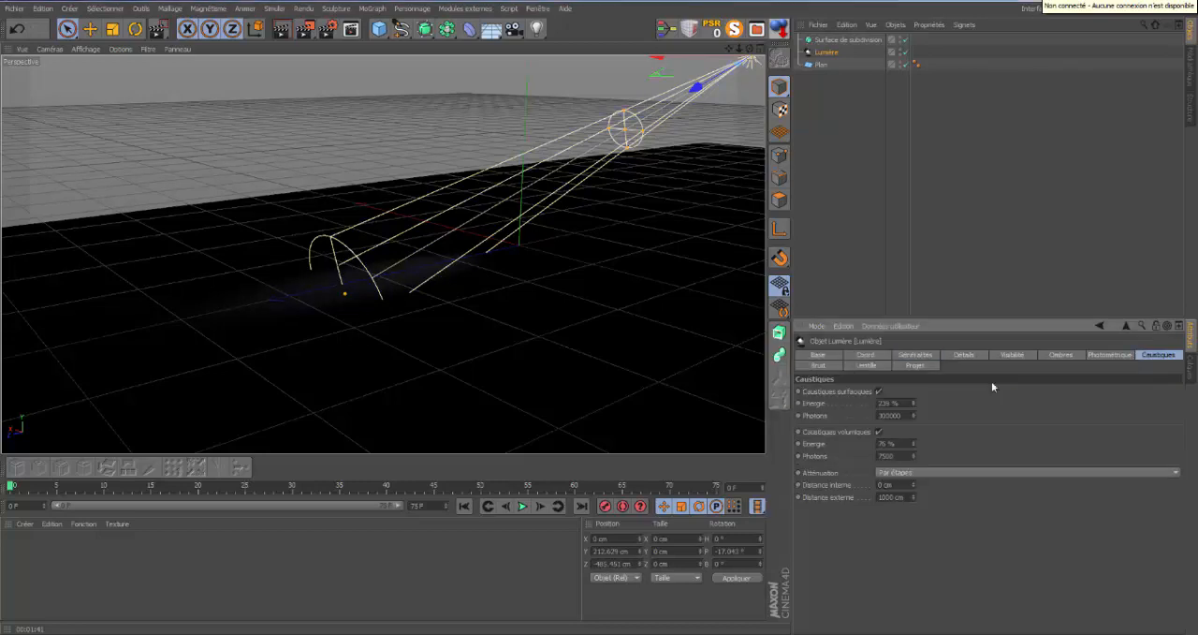
click(879, 433)
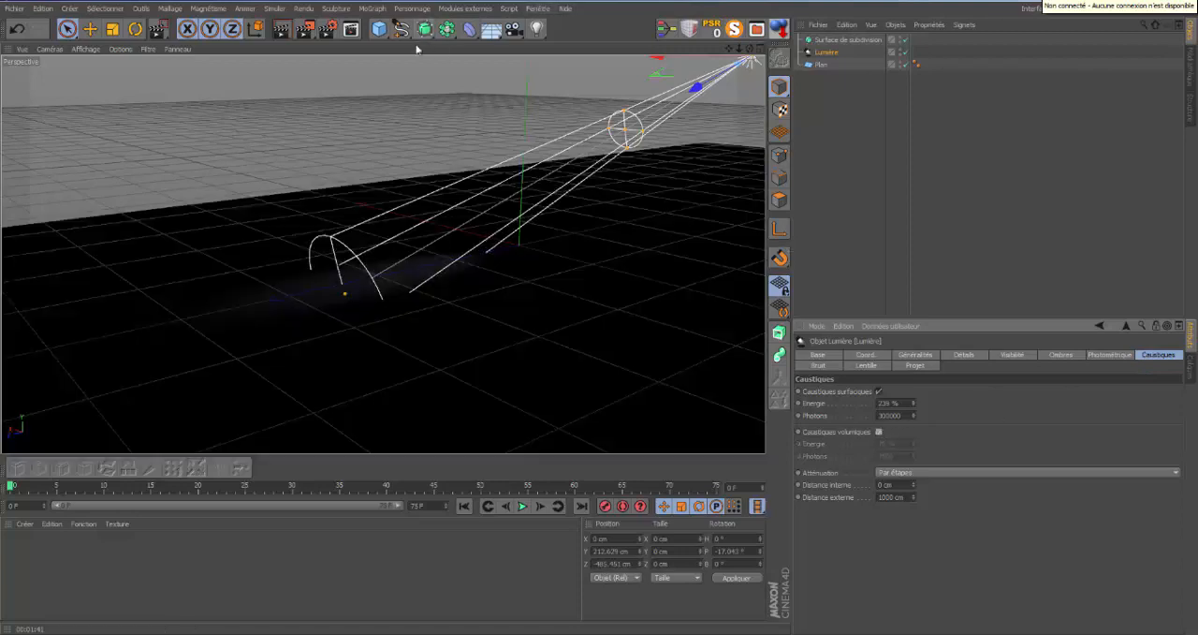
drag(750, 49, 601, 318)
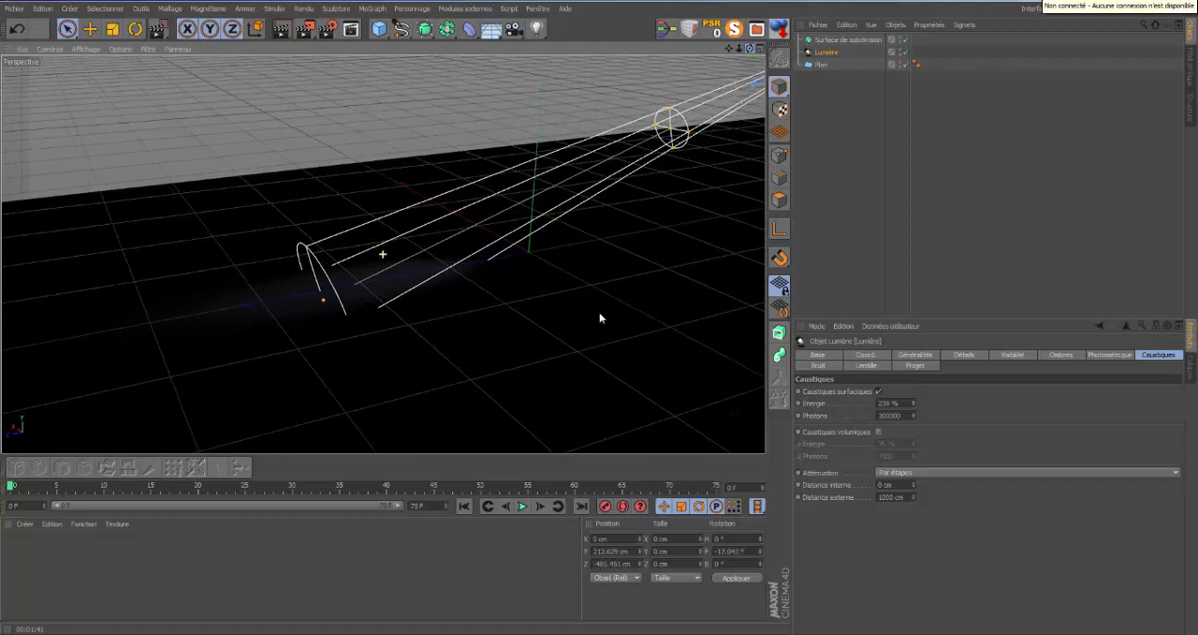
click(973, 355)
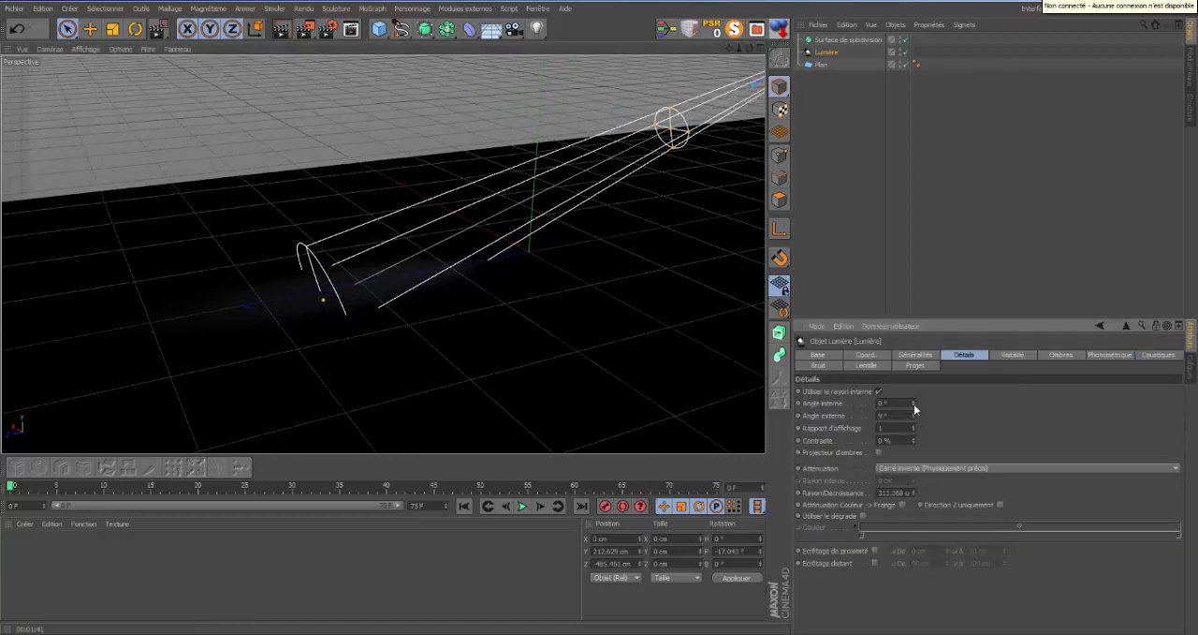
drag(913, 413, 914, 415)
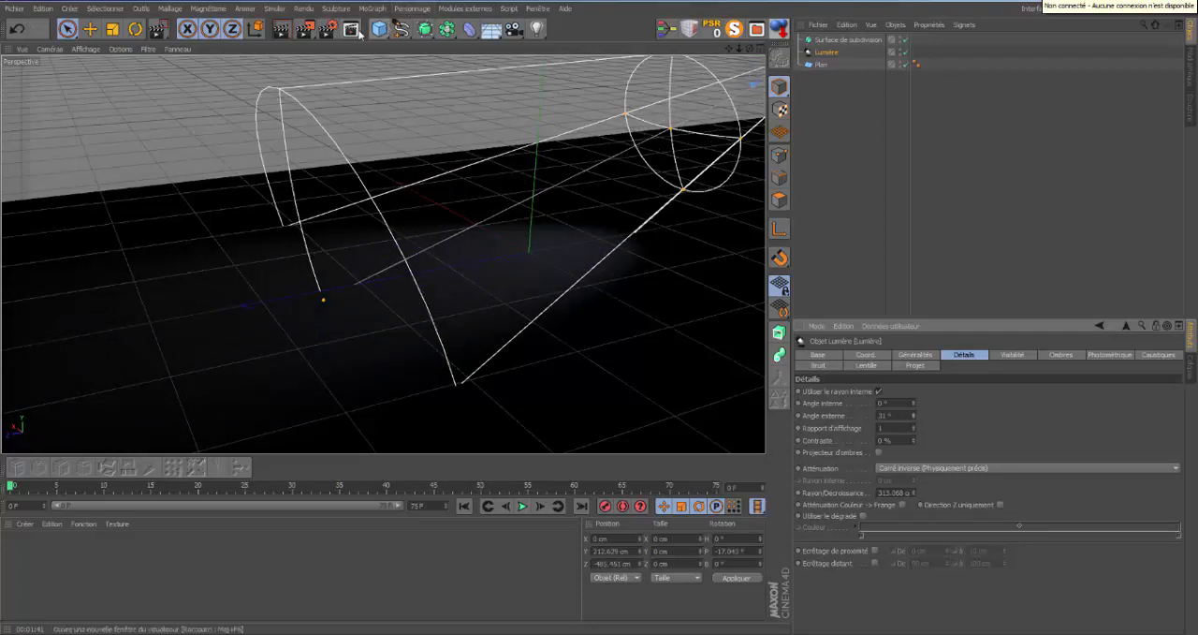
Add a Tube object with a 121 cm inner radius and a 137 cm outer radius.
drag(381, 33, 672, 90)
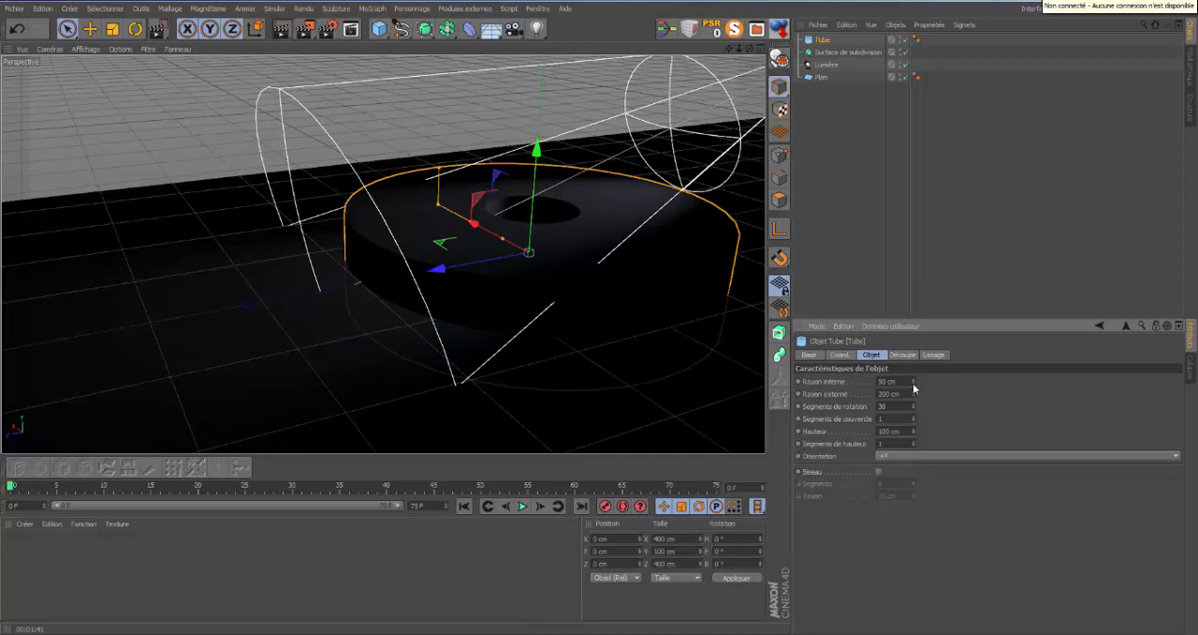
drag(912, 381, 911, 382)
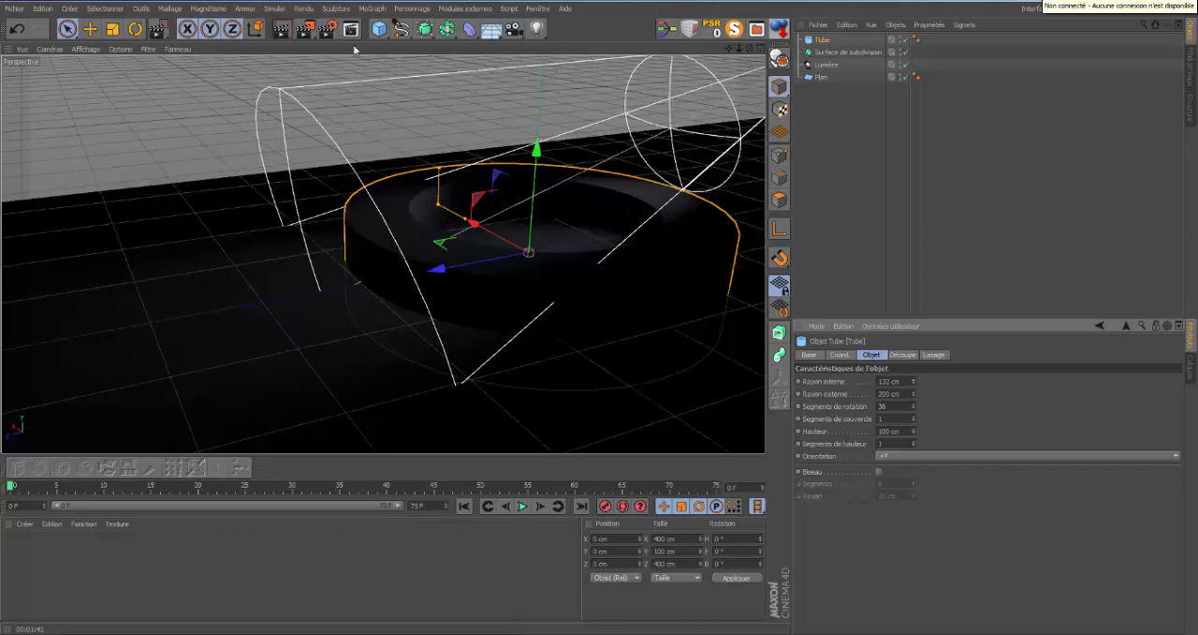
drag(915, 385, 914, 399)
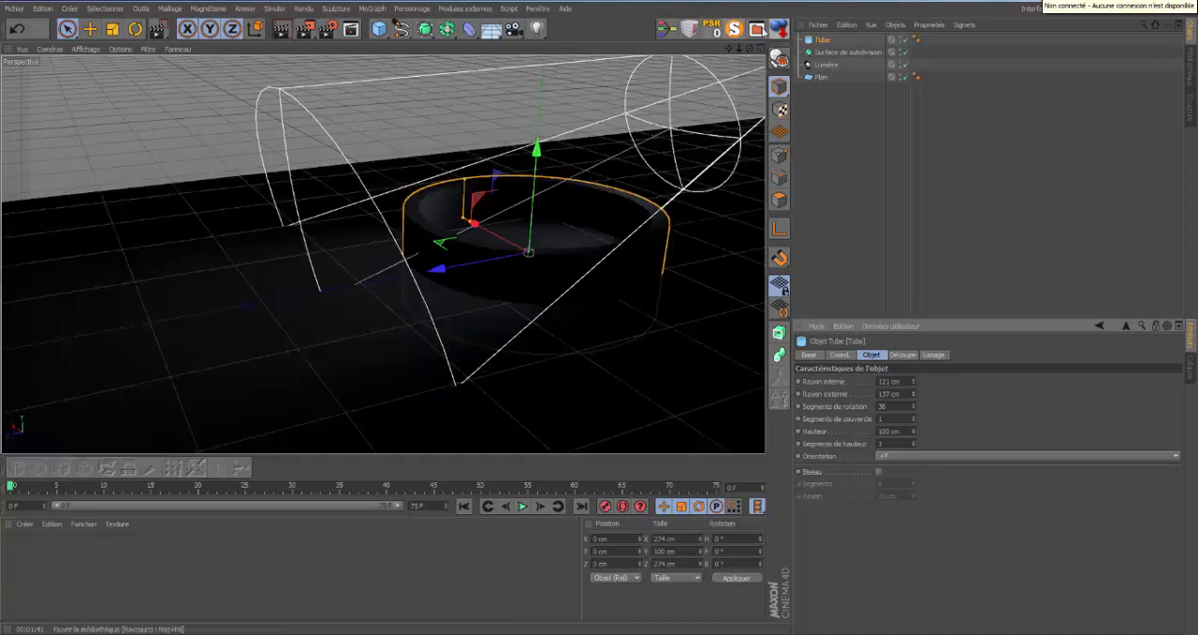
Raise the tube to 50 cm on Y, move it away from the light along Z, and set its height to 39 cm.
drag(537, 150, 538, 105)
drag(441, 222, 260, 295)
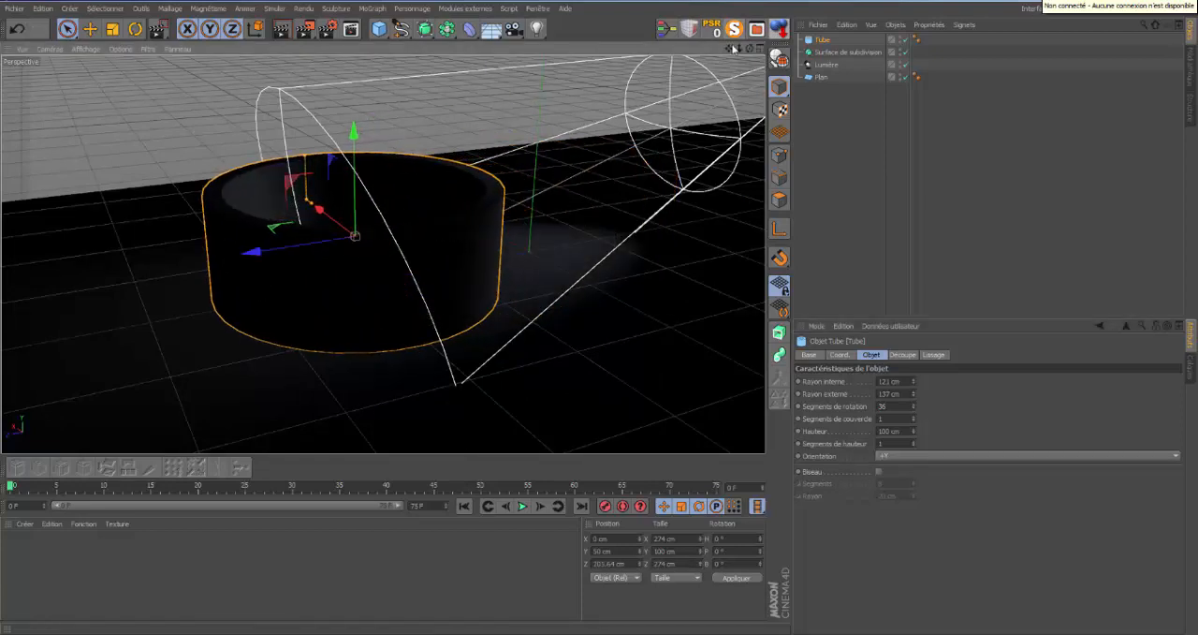
drag(750, 49, 603, 314)
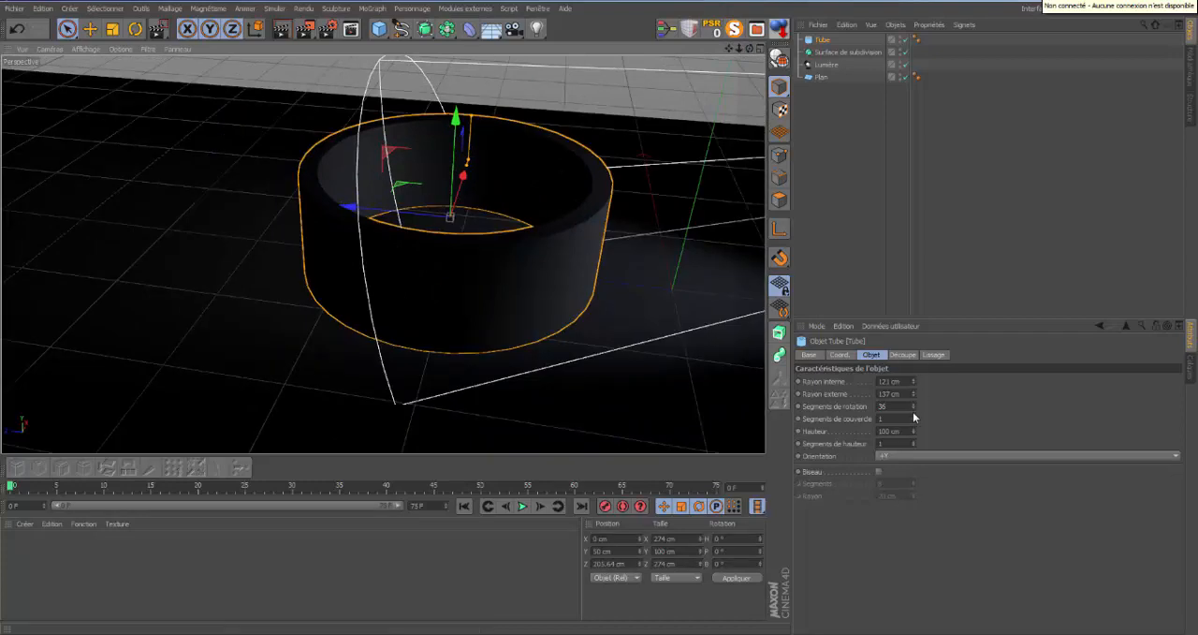
drag(913, 432, 914, 432)
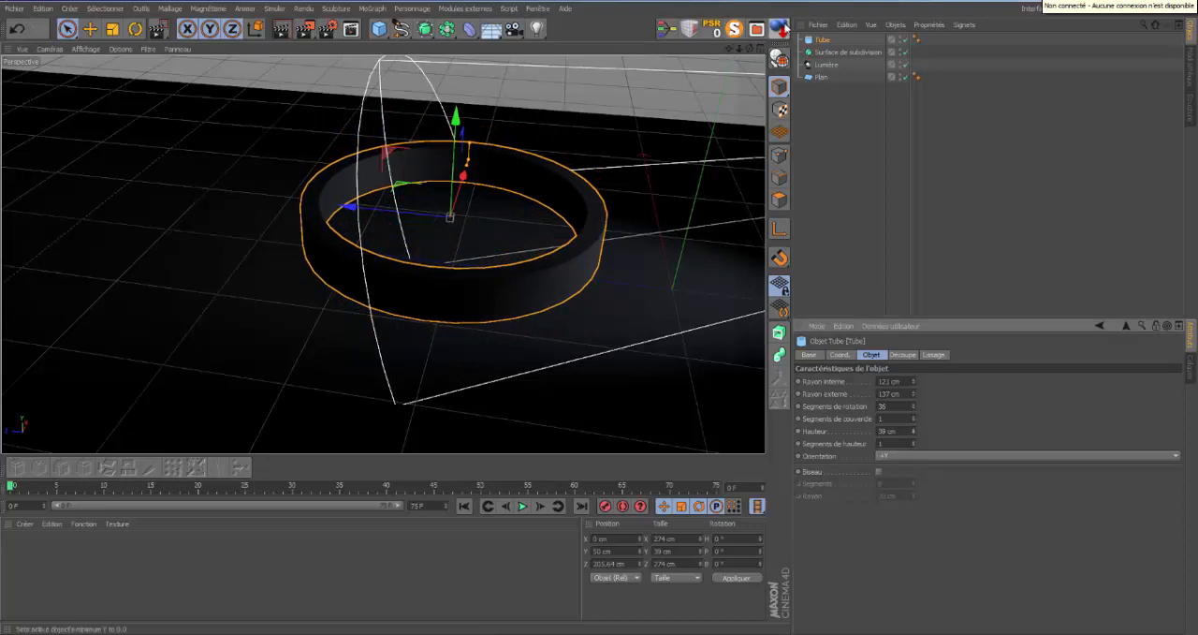
Tilt the tube to about 3.3° pitch and -5.6° bank, and sink it partly into the floor plane.
click(735, 30)
alt+drag(600, 315, 601, 311)
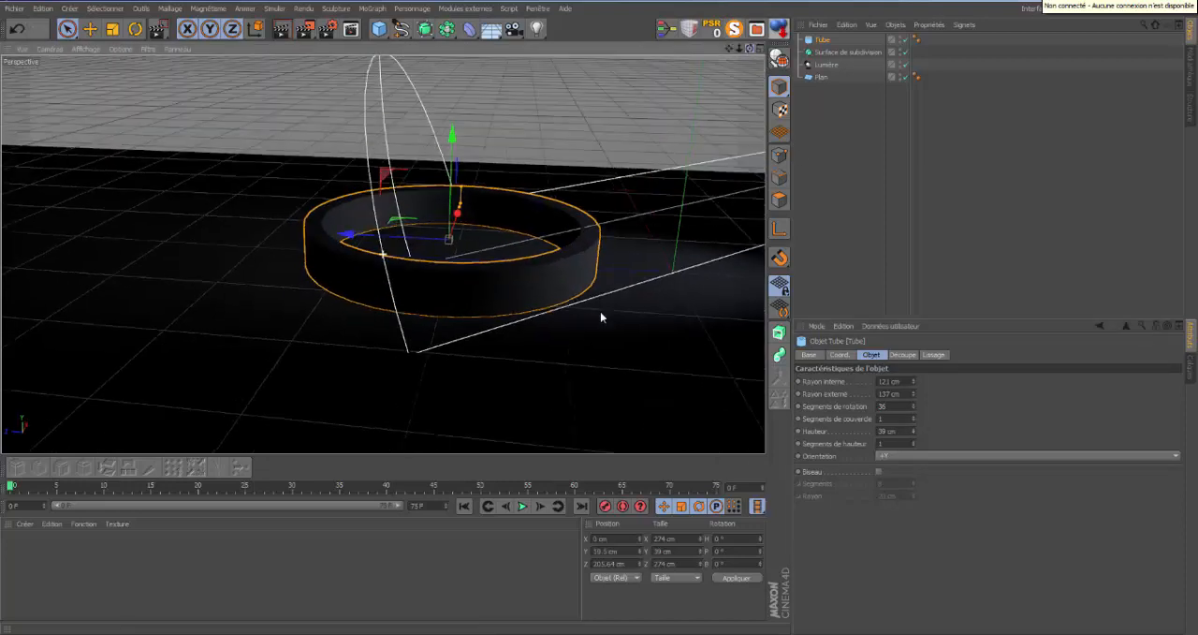
click(135, 29)
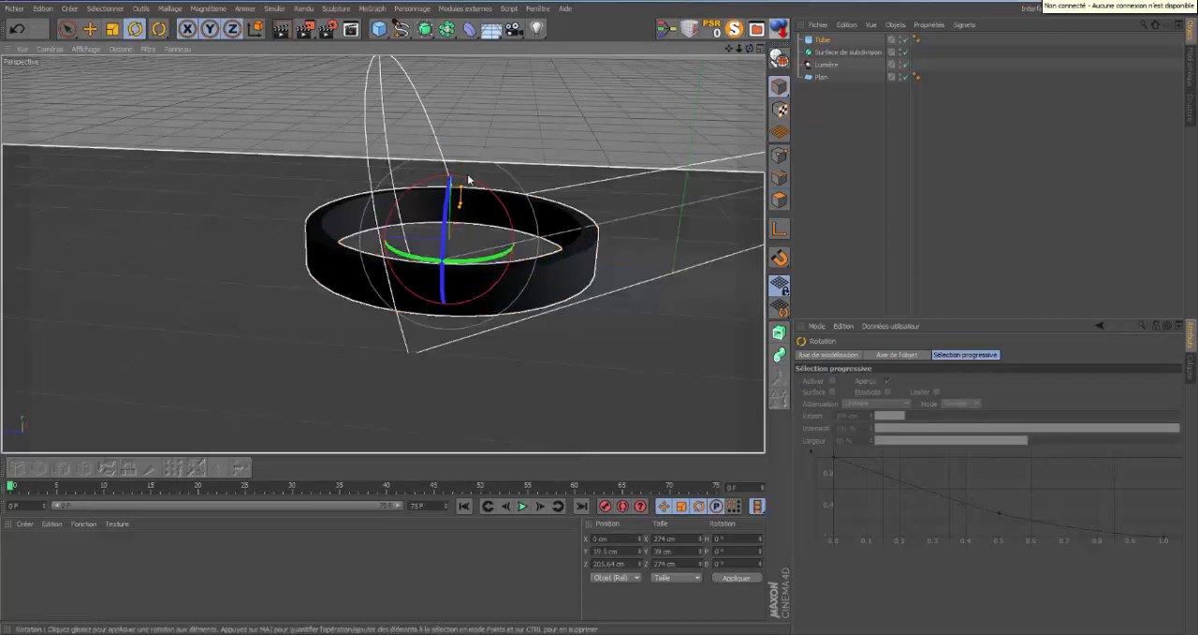
mouse_move(455, 193)
mouse_down()
mouse_move(466, 194)
mouse_move(450, 203)
mouse_up()
click(90, 29)
drag(462, 139, 462, 156)
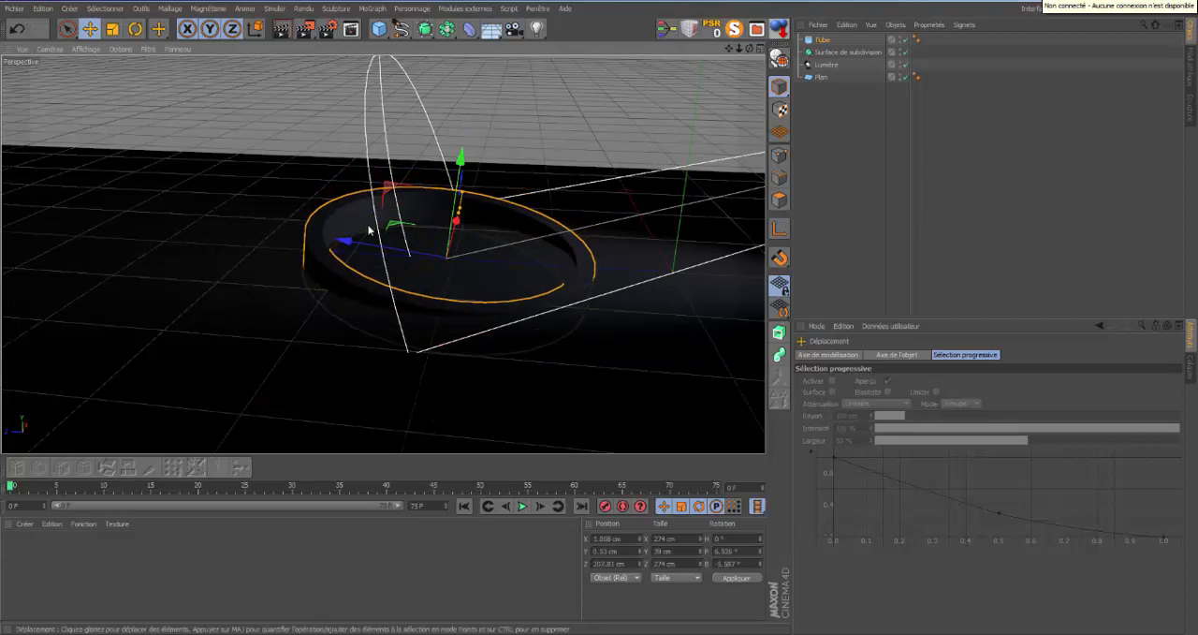
click(135, 29)
drag(506, 241, 506, 236)
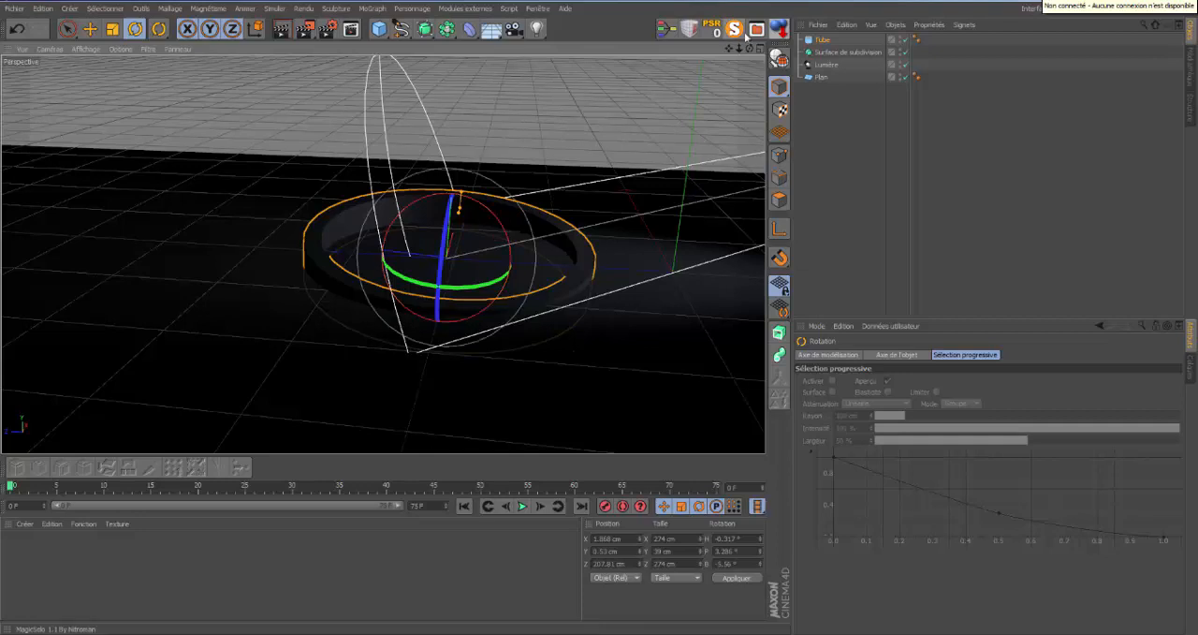
Create a new material with only the Reflection channel enabled, turning off Colour and Specular.
drag(749, 52, 600, 312)
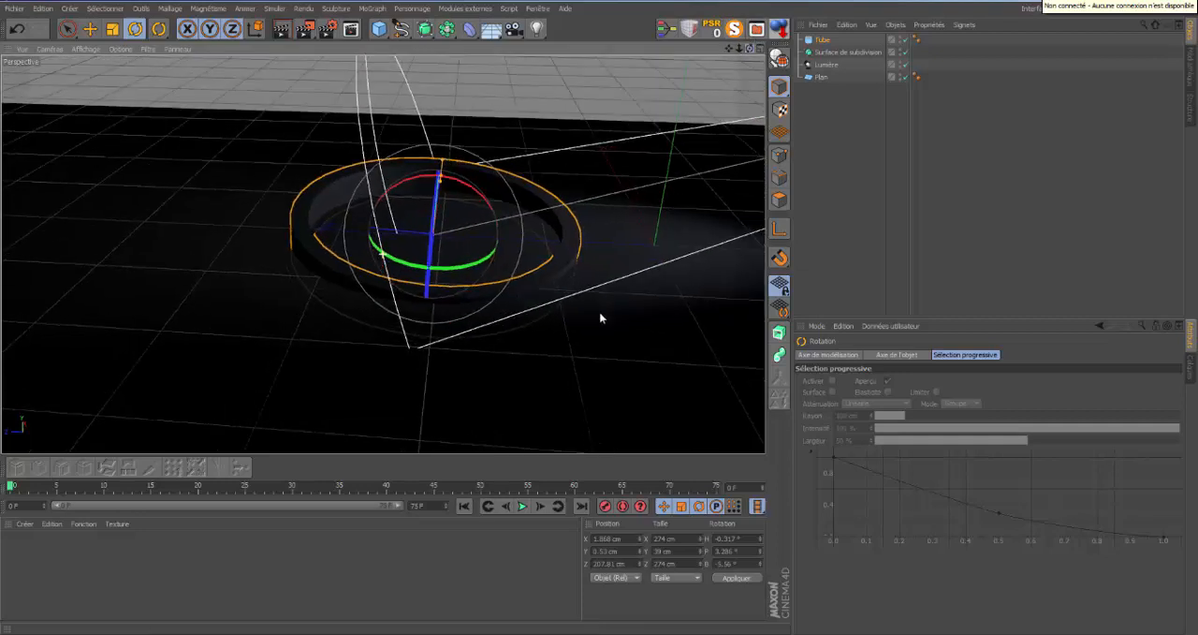
drag(740, 49, 600, 313)
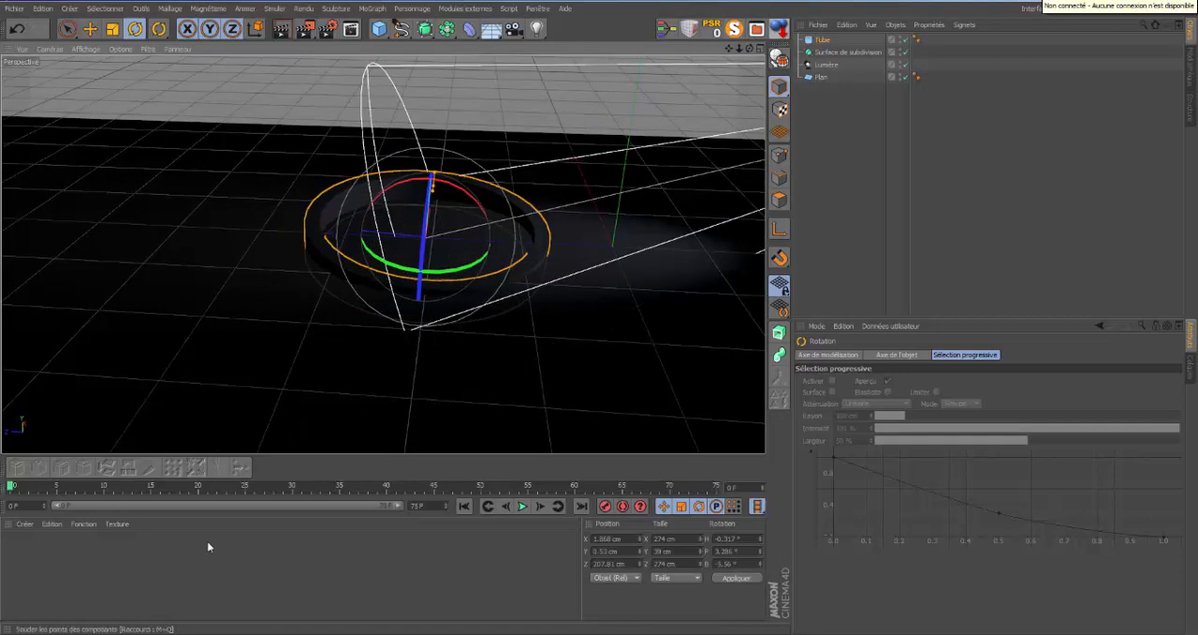
double_click(49, 570)
double_click(16, 547)
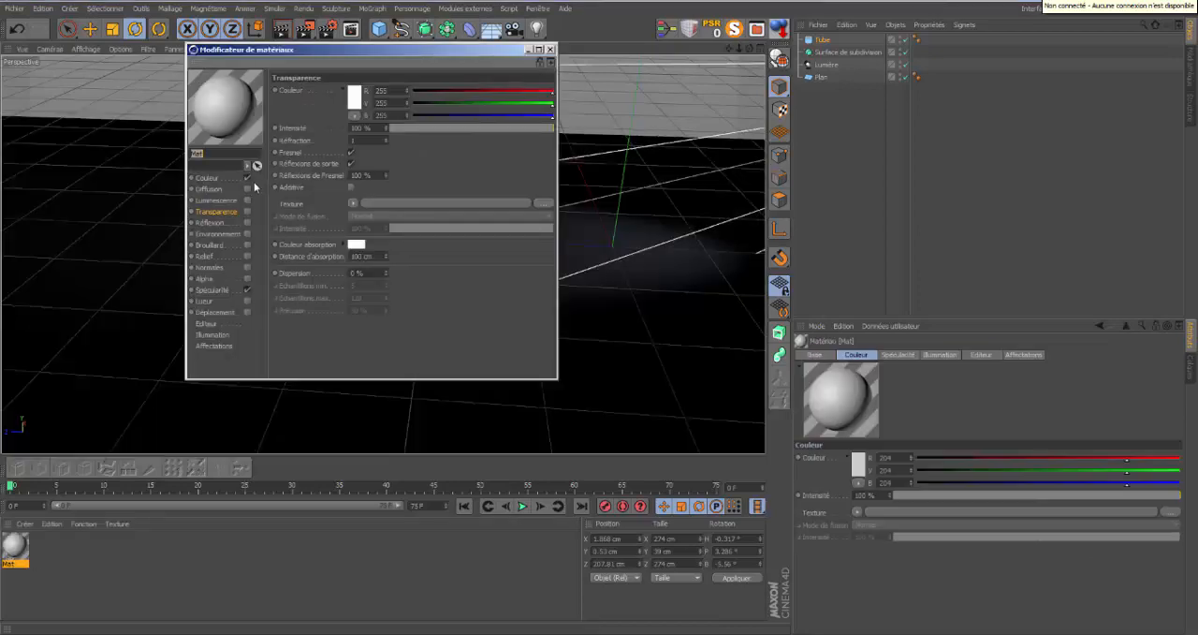
click(248, 178)
click(247, 290)
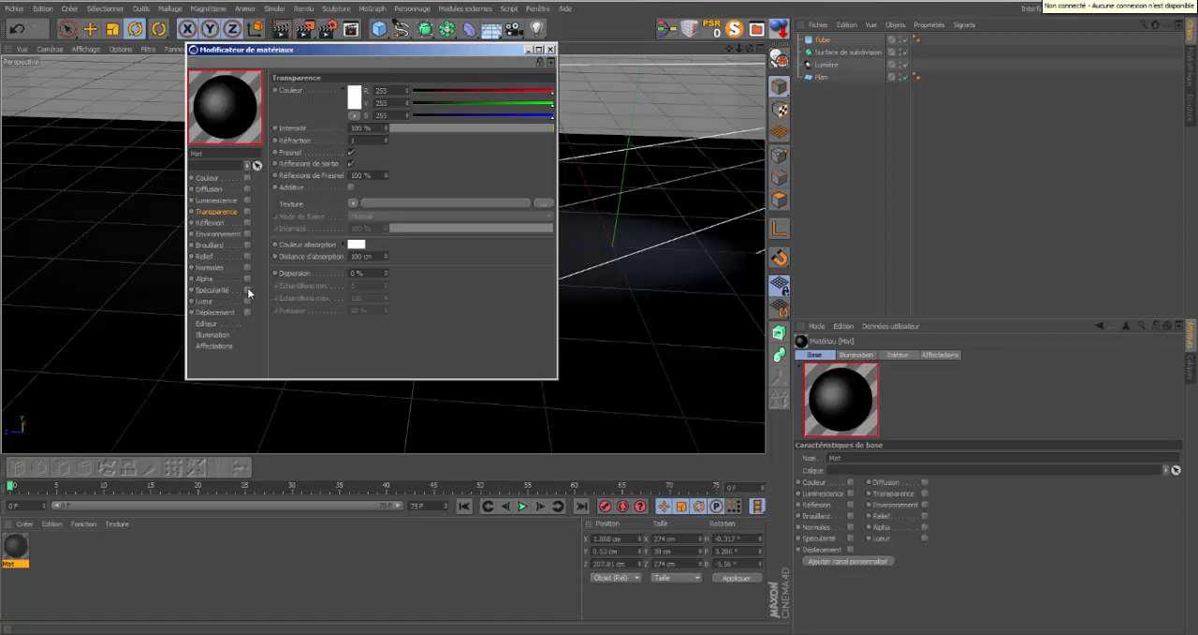
click(247, 222)
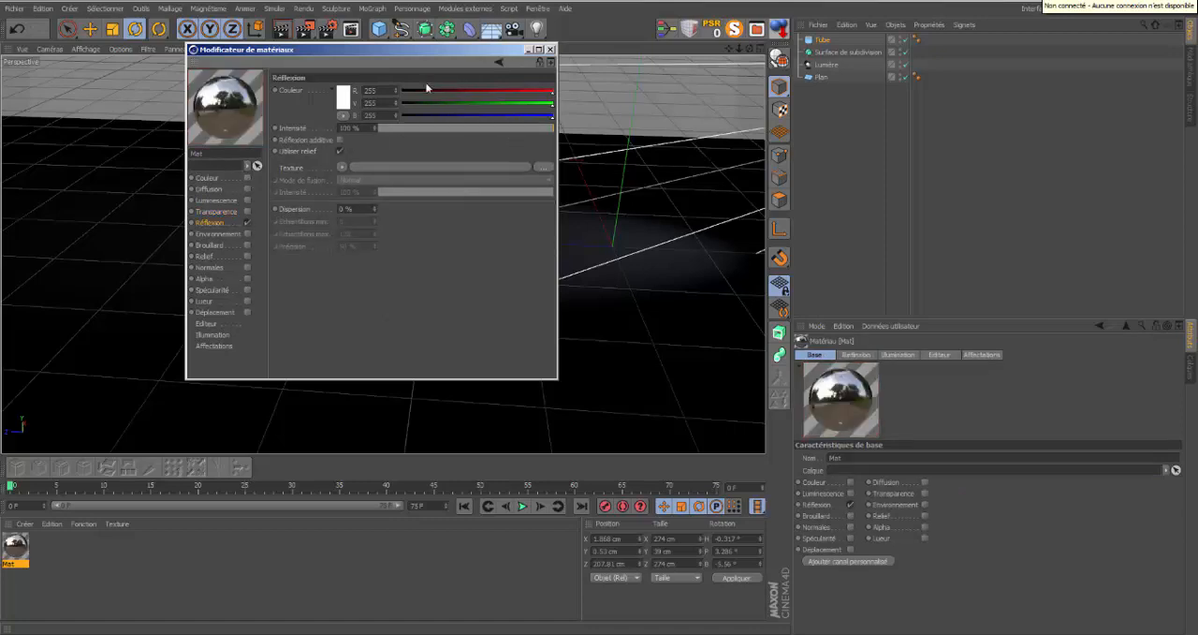
click(549, 49)
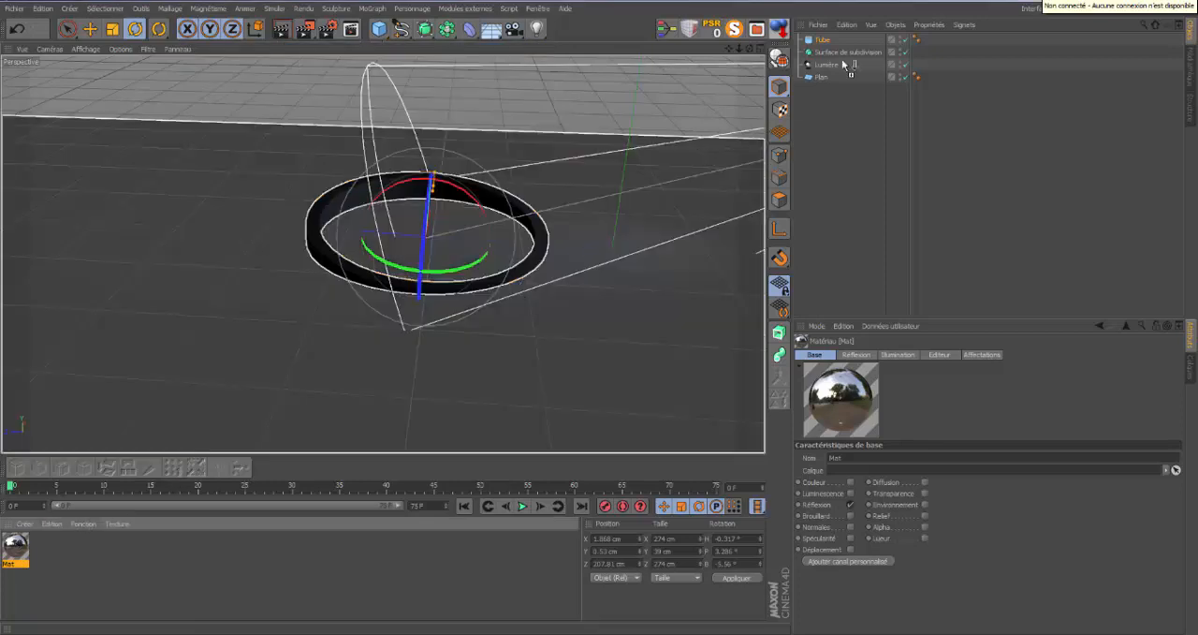
Apply the reflective material to the tube and delete the Surface de subdivision object.
drag(824, 40, 827, 41)
click(838, 53)
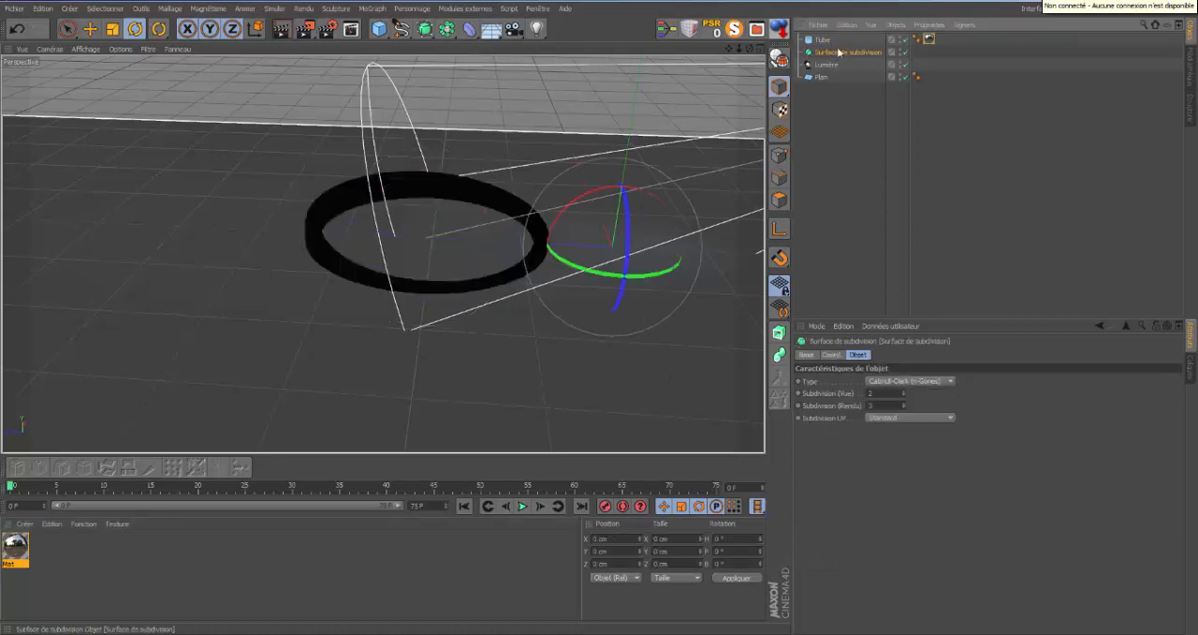
key(Delete)
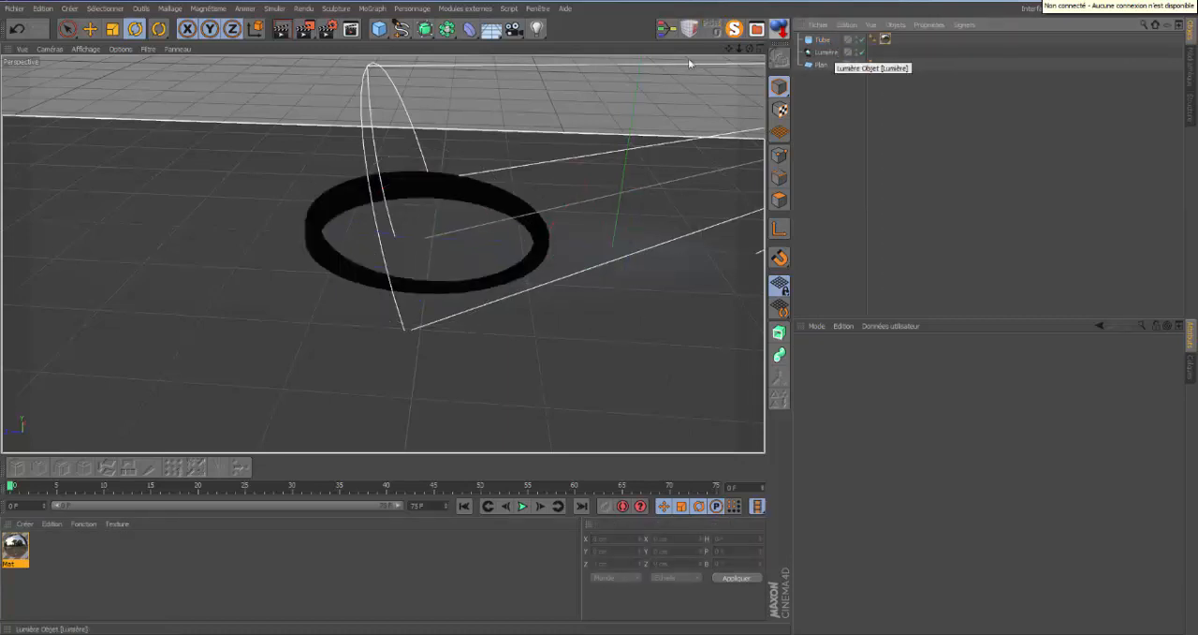
Extend the spot light's falloff radius to about 812 cm so its cone reaches past the ring.
mouse_move(749, 47)
mouse_down()
mouse_move(602, 315)
mouse_move(730, 58)
mouse_move(594, 323)
mouse_move(740, 49)
mouse_up()
click(397, 253)
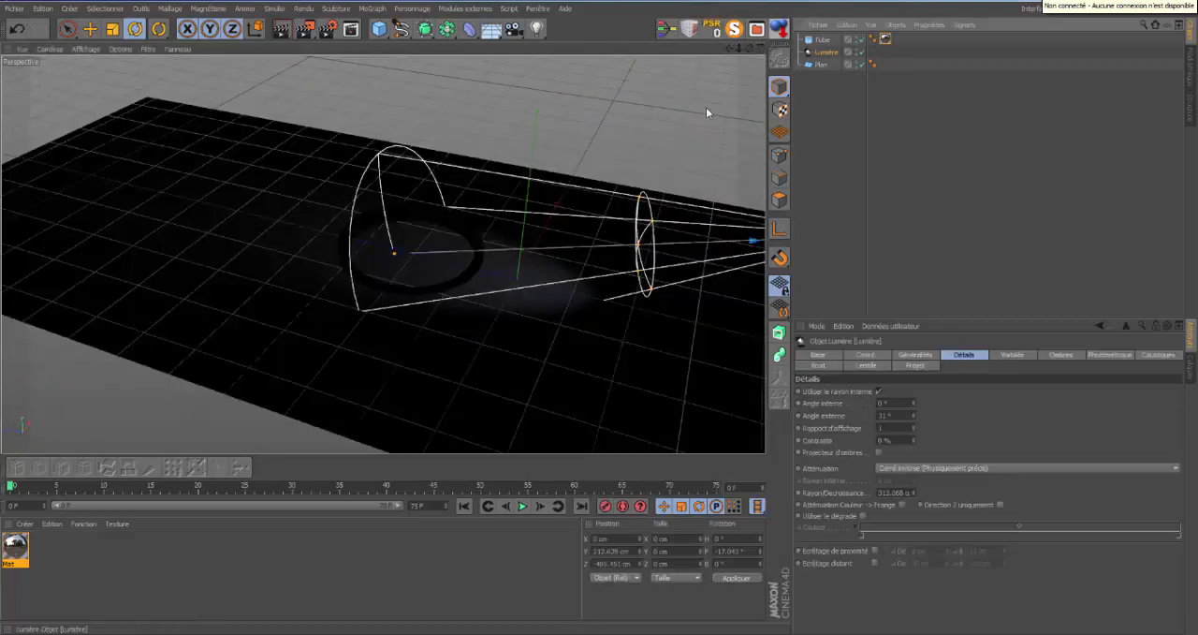
drag(394, 259, 307, 257)
drag(637, 245, 370, 216)
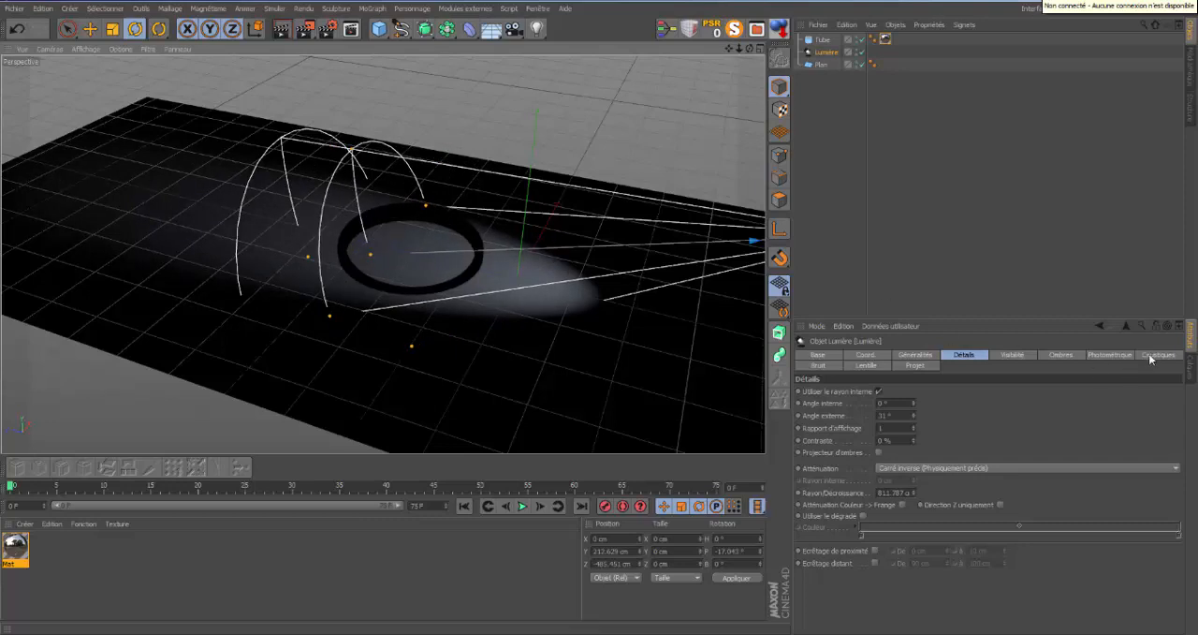
Disable volumetric caustics in the render settings, keeping surface caustics enabled.
click(1153, 355)
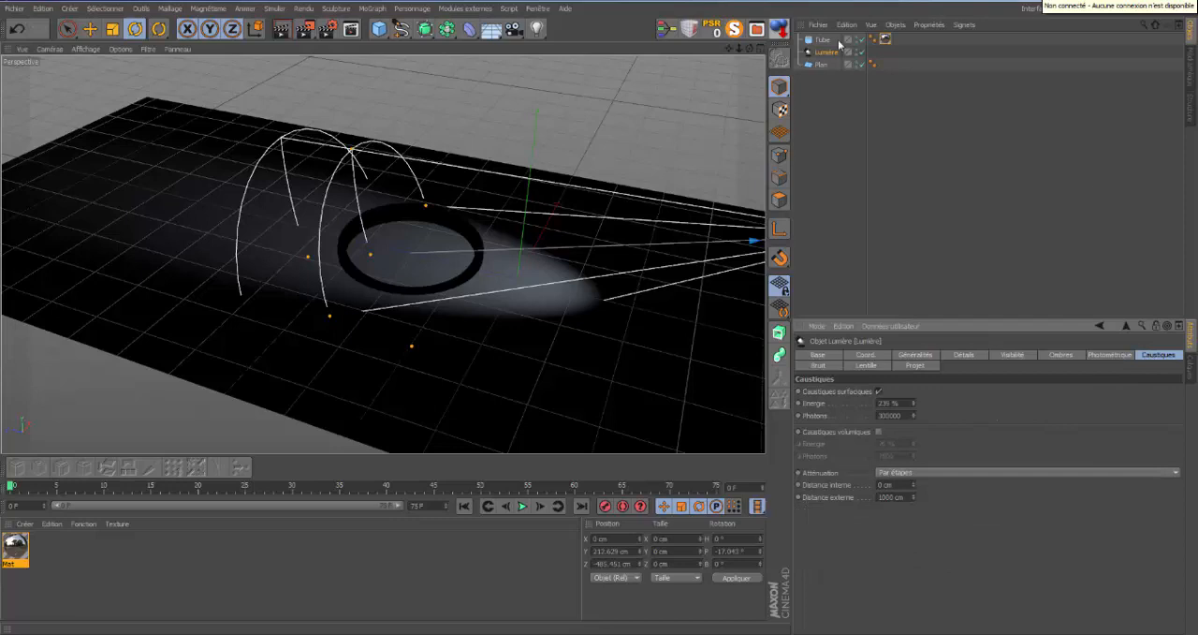
click(328, 28)
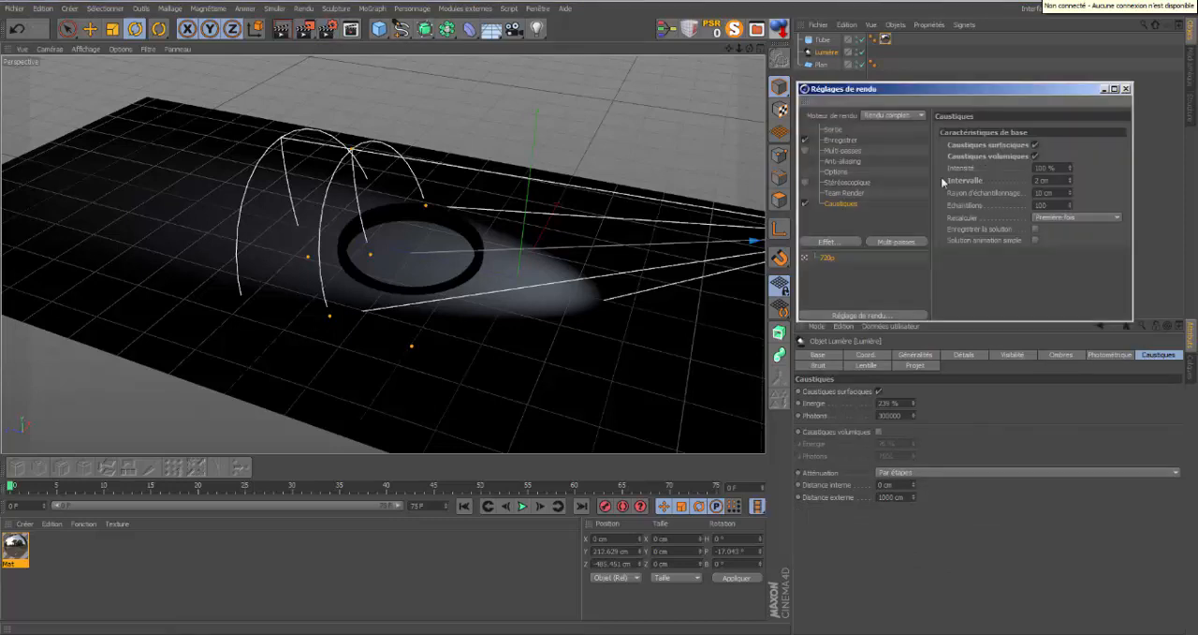
click(1035, 155)
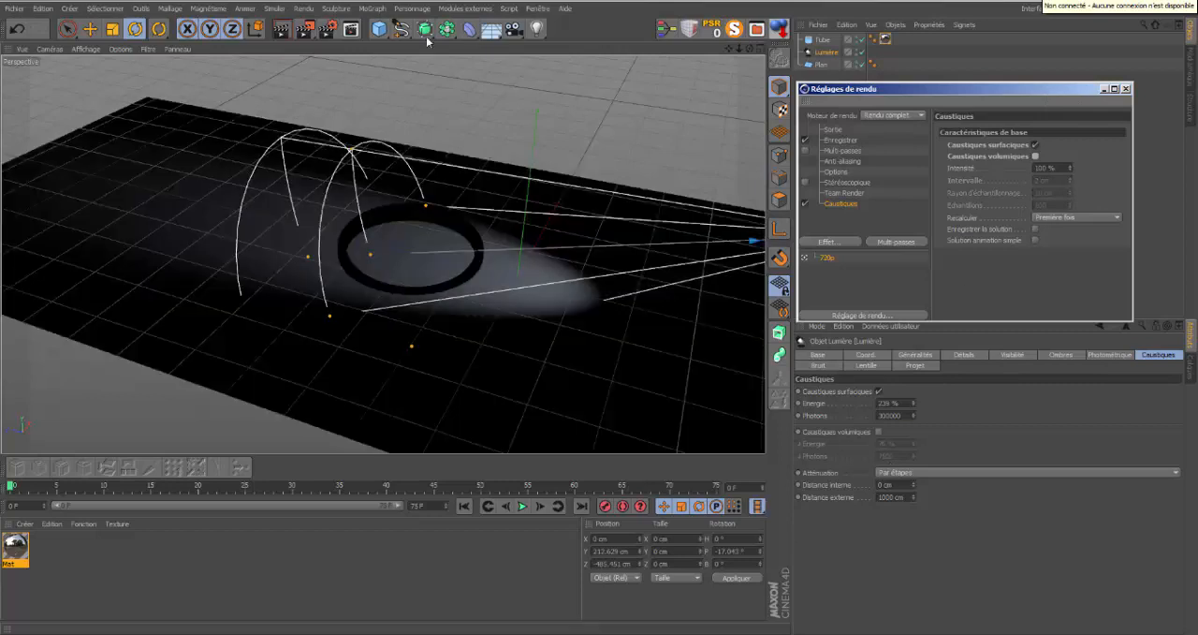
Frame the ring more closely and render the view to check its reflected surface caustics.
click(282, 28)
drag(600, 313, 600, 312)
drag(730, 49, 599, 312)
click(282, 29)
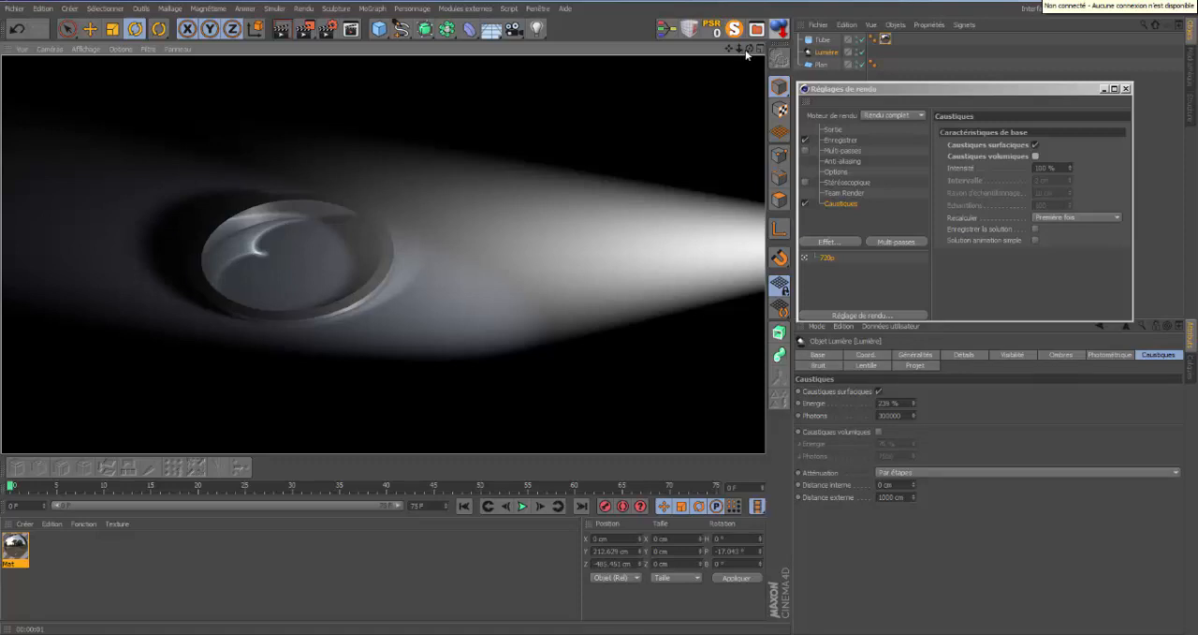
drag(601, 313, 600, 316)
drag(729, 48, 603, 318)
key(ctrl+r)
Set the ring material's reflection dispersion to 5% and render the view.
double_click(15, 547)
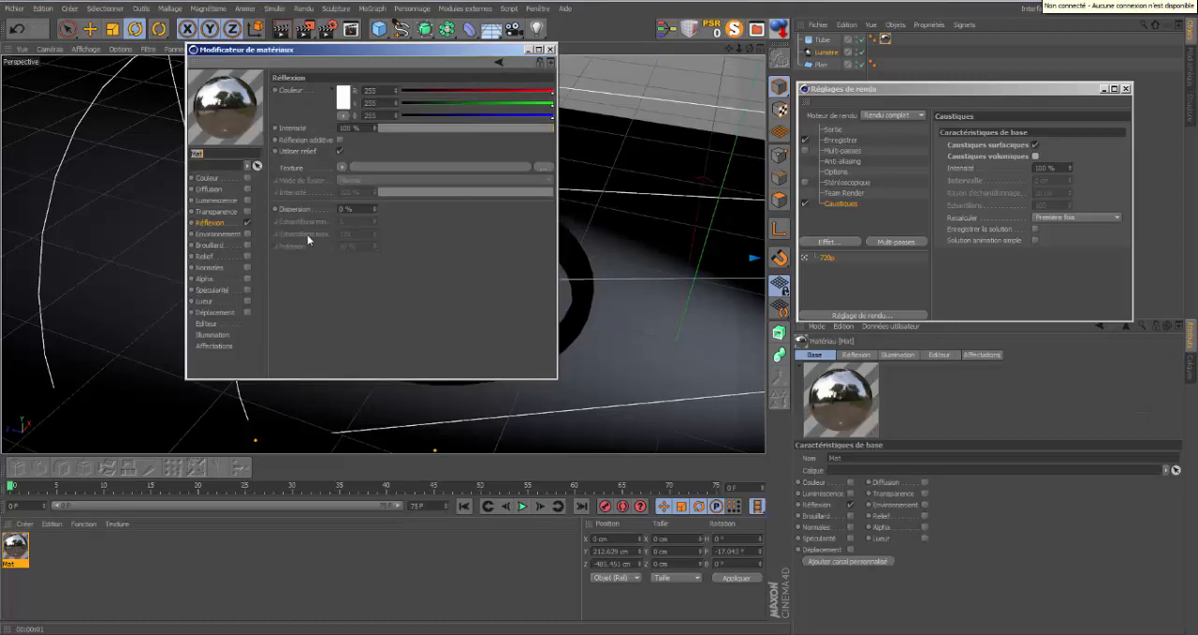
click(375, 207)
click(374, 207)
click(374, 207)
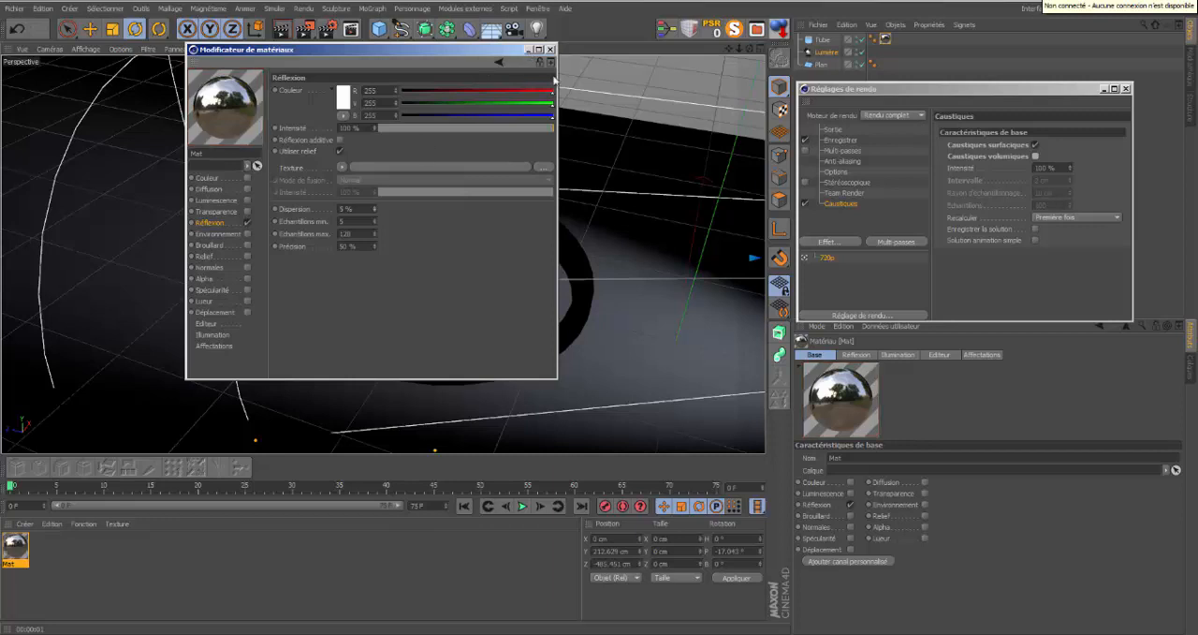
click(538, 48)
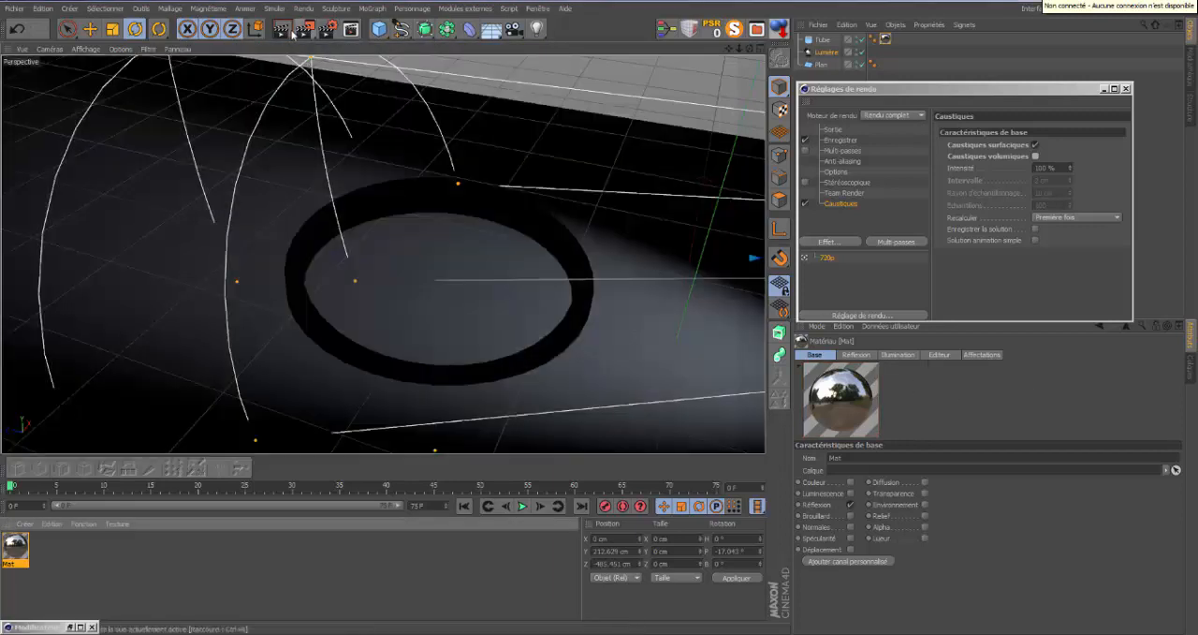
click(293, 34)
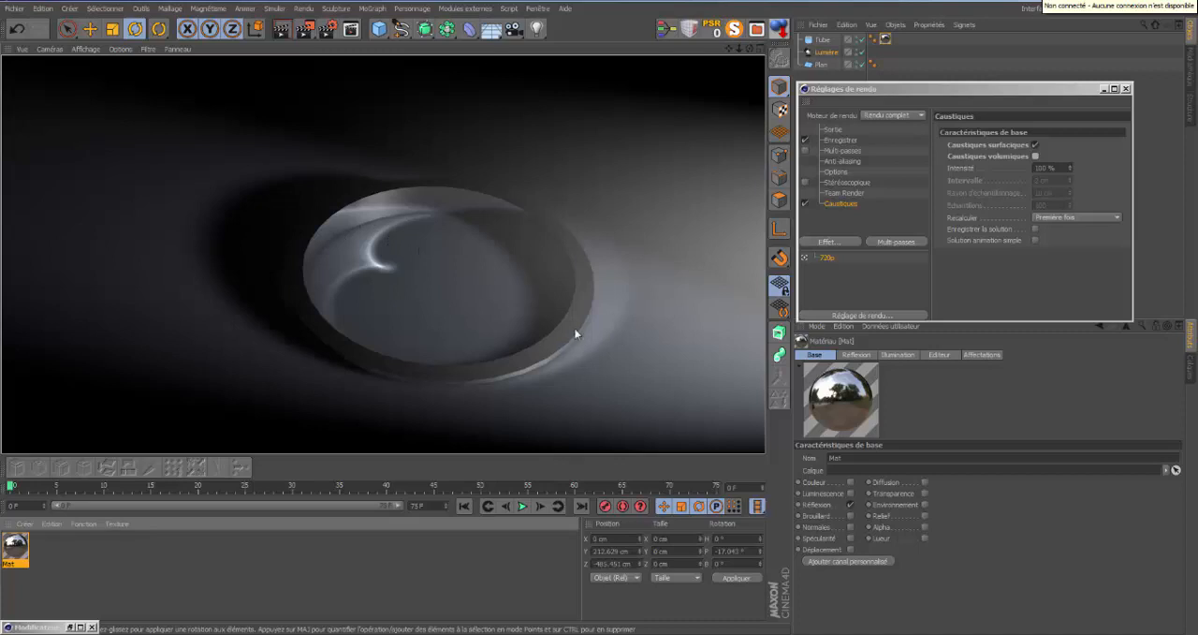
Tint the ring material's reflection colour pale yellow (RGB 247, 238, 146) and render the view.
double_click(18, 547)
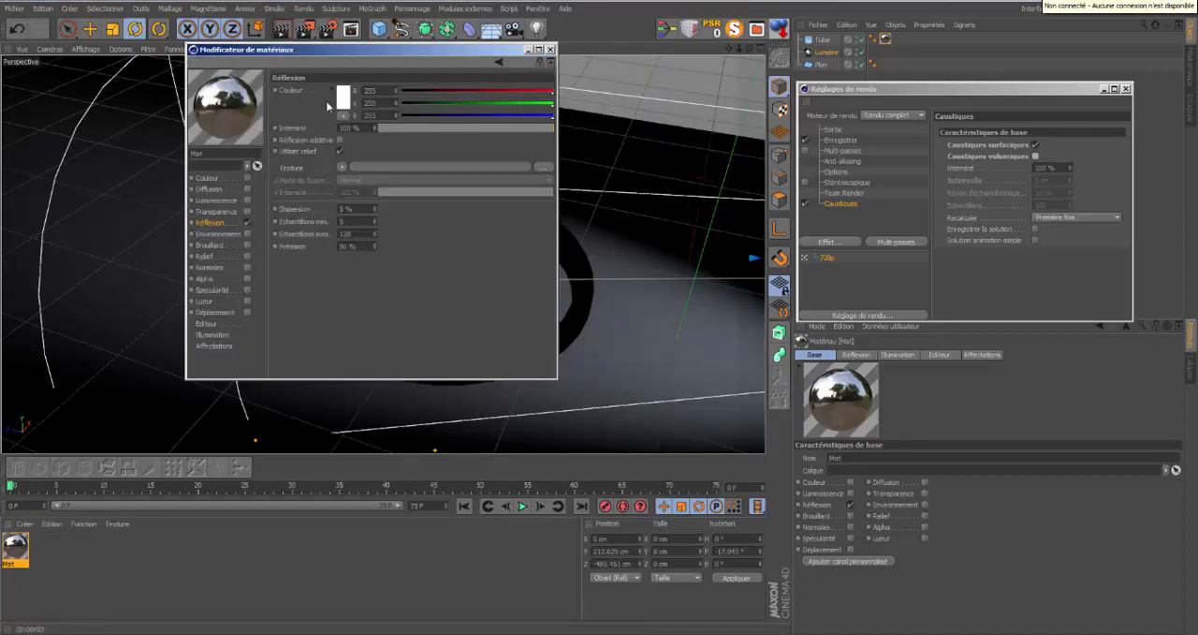
click(344, 101)
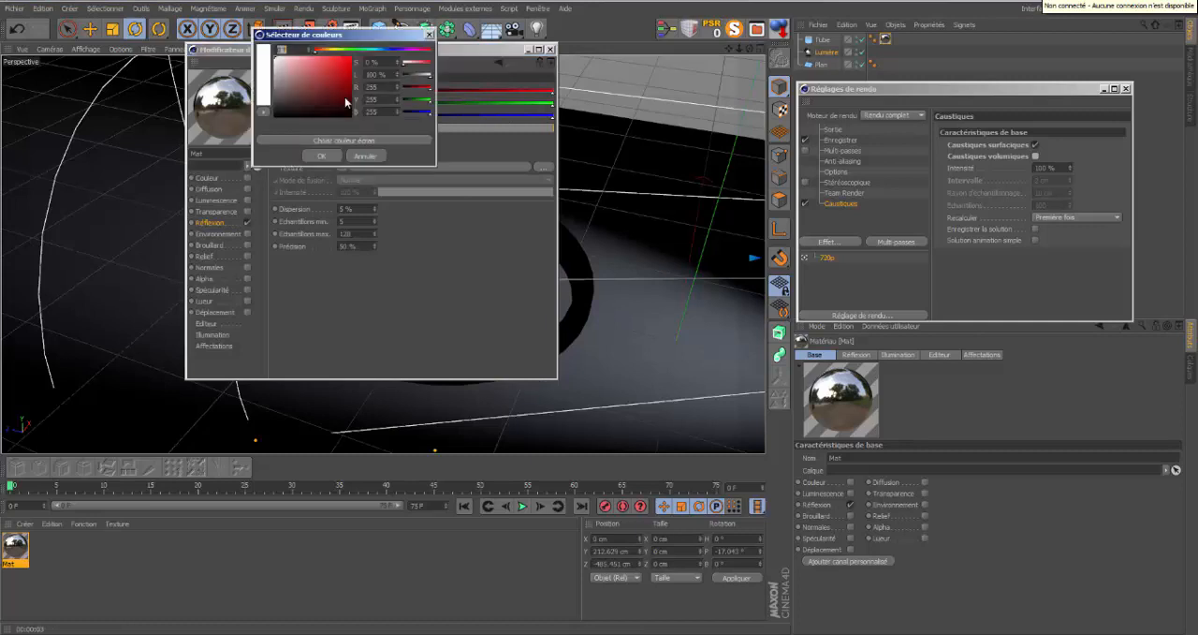
click(334, 50)
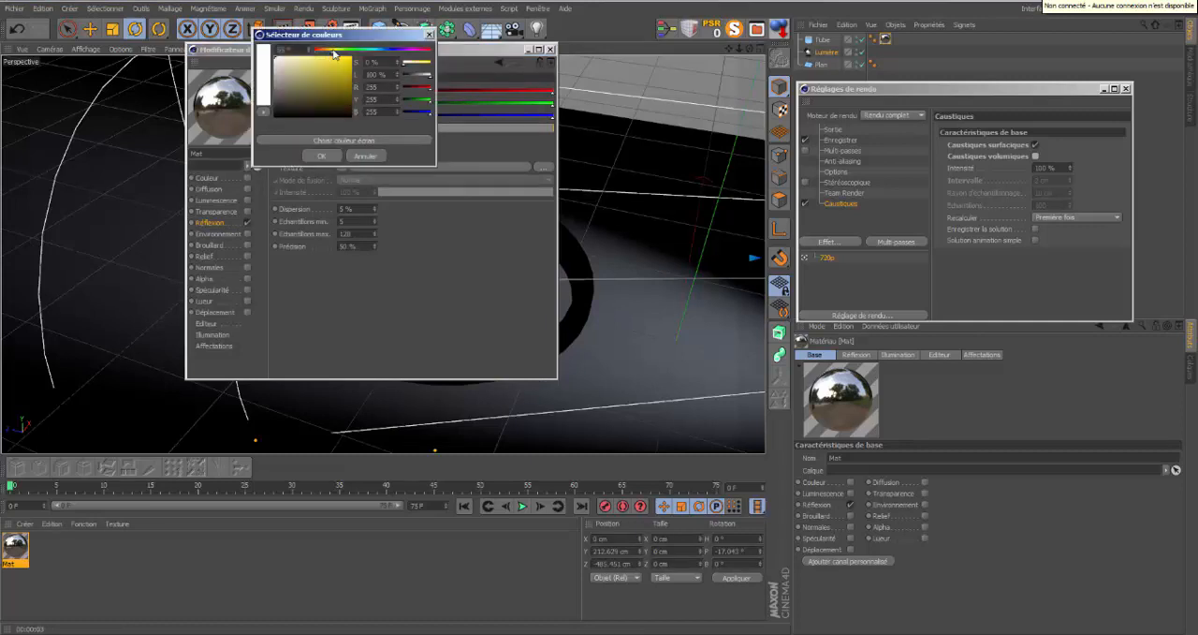
drag(306, 63, 305, 59)
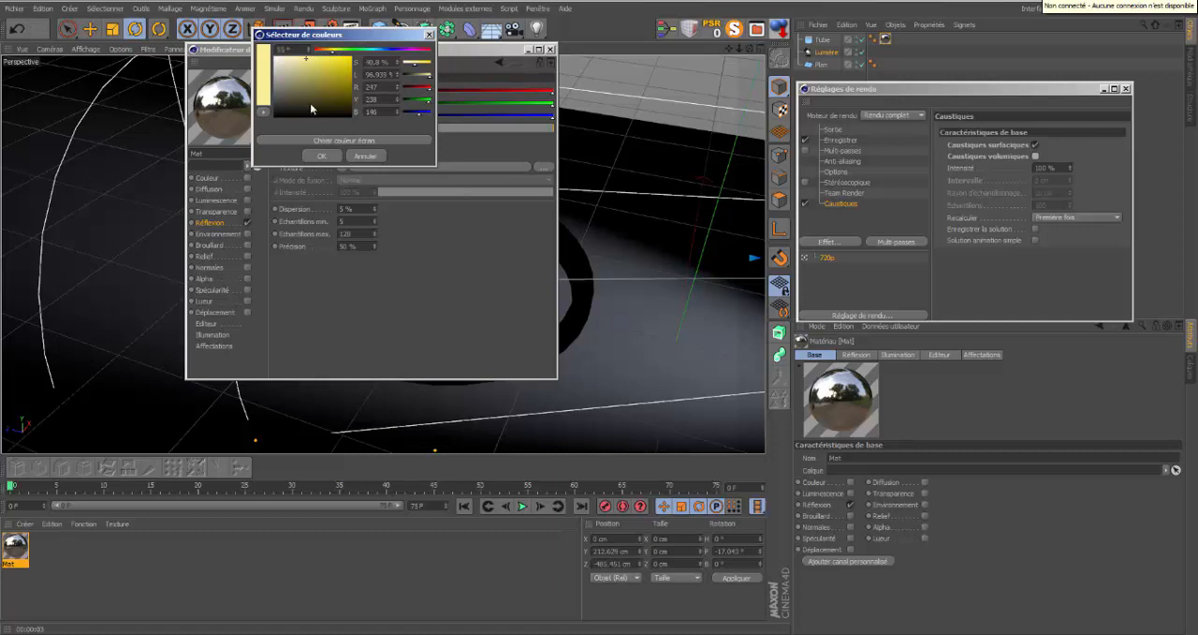
click(321, 154)
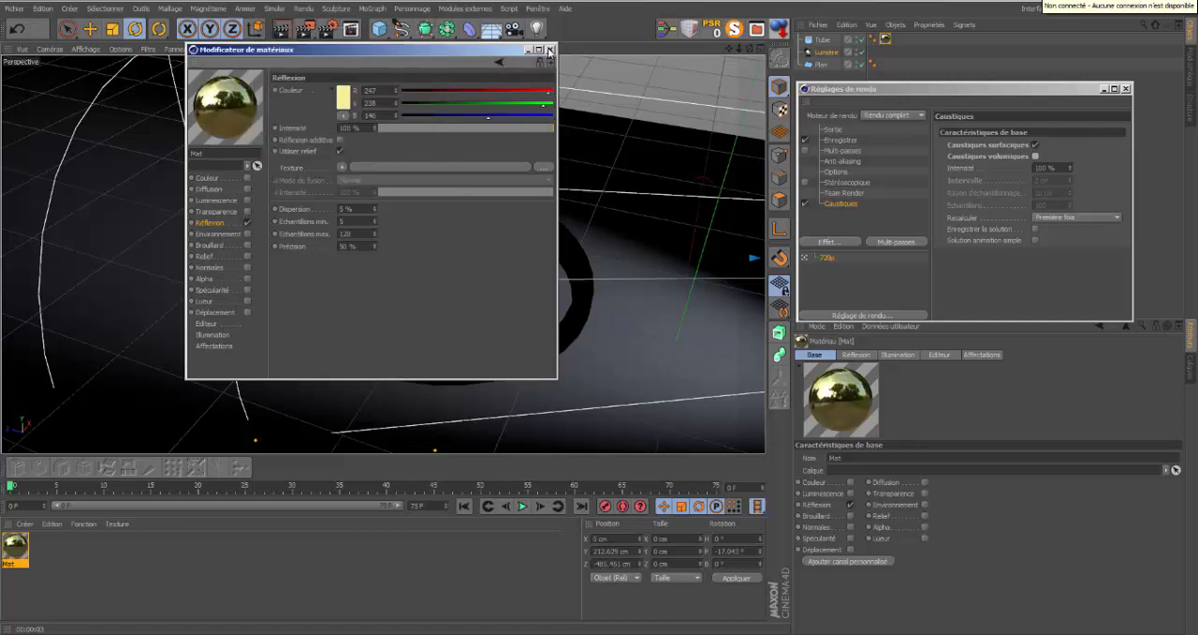
click(550, 50)
click(284, 29)
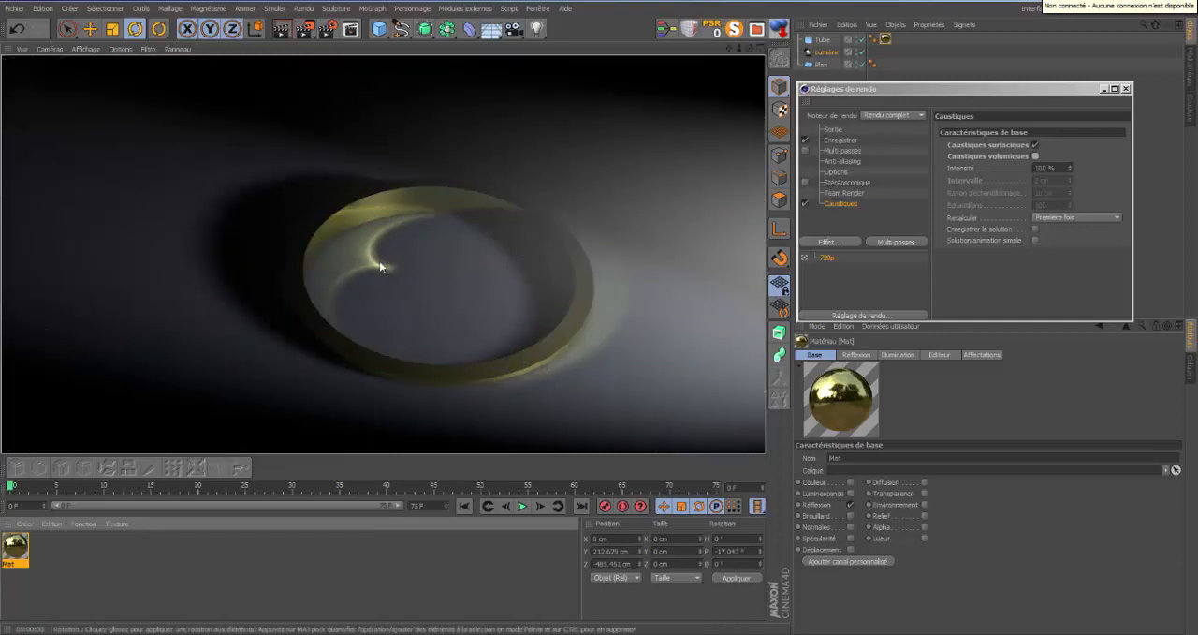
Change the ring material's reflection colour to a warmer gold (RGB 236, 212, 145), render the view and close the material editor.
double_click(15, 549)
click(340, 95)
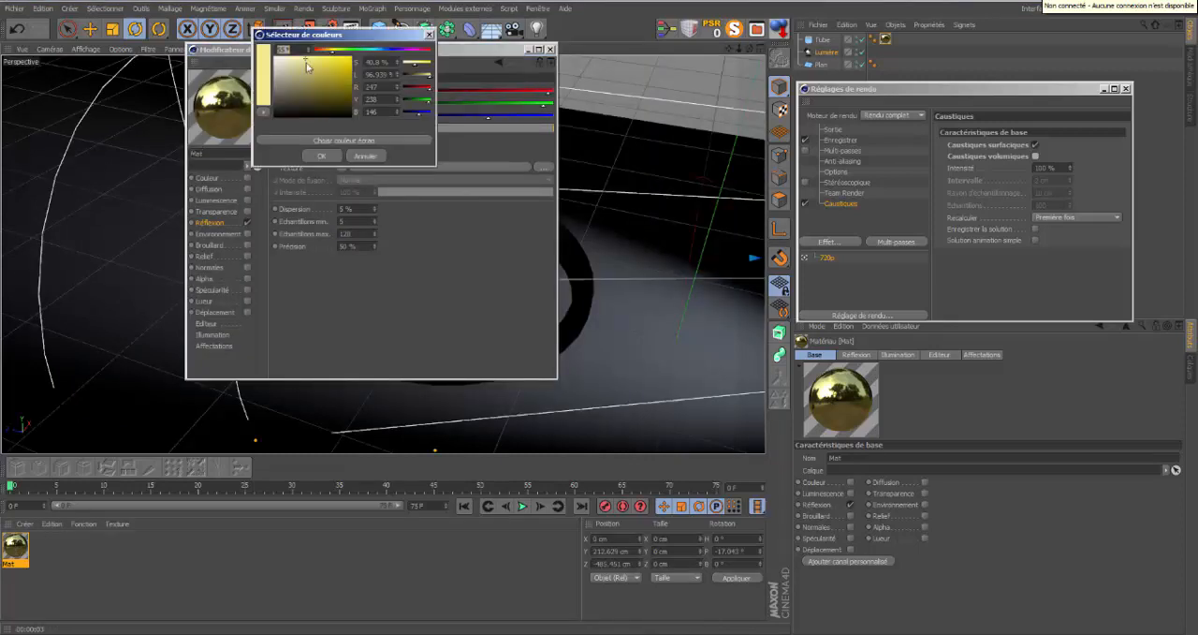
drag(306, 64, 330, 55)
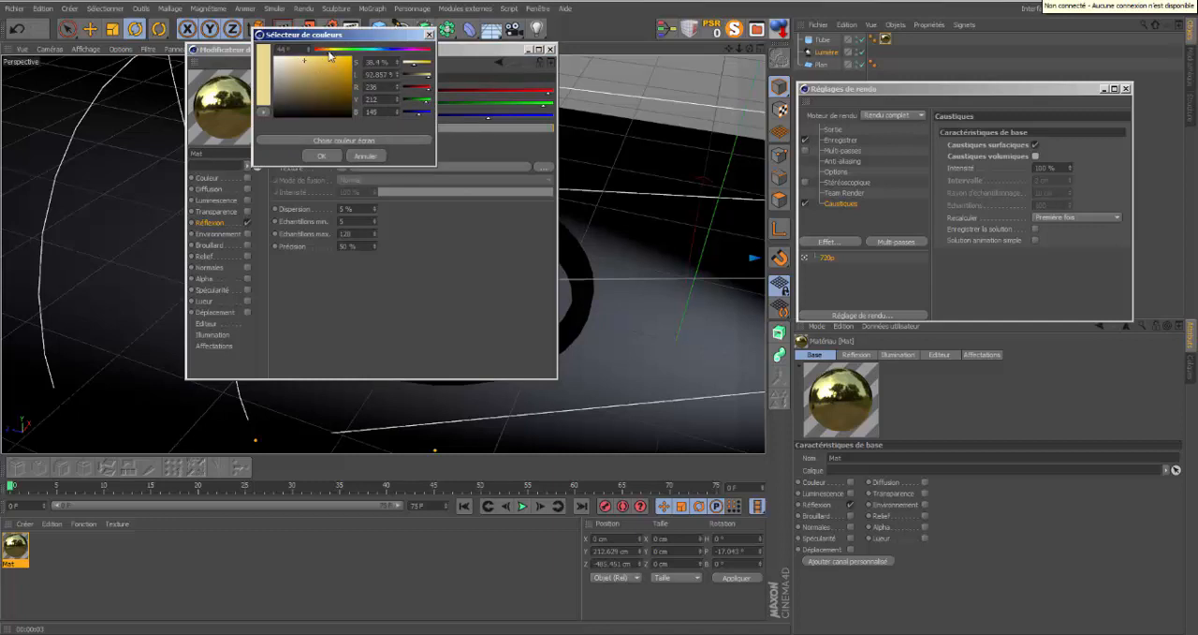
click(320, 156)
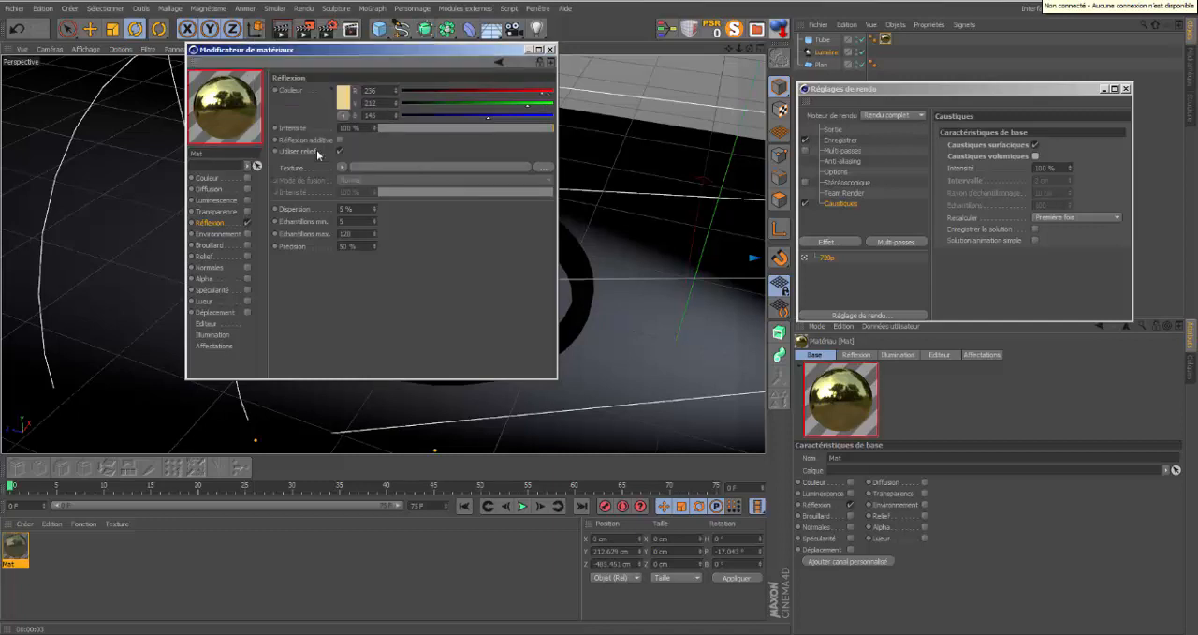
click(530, 51)
click(280, 34)
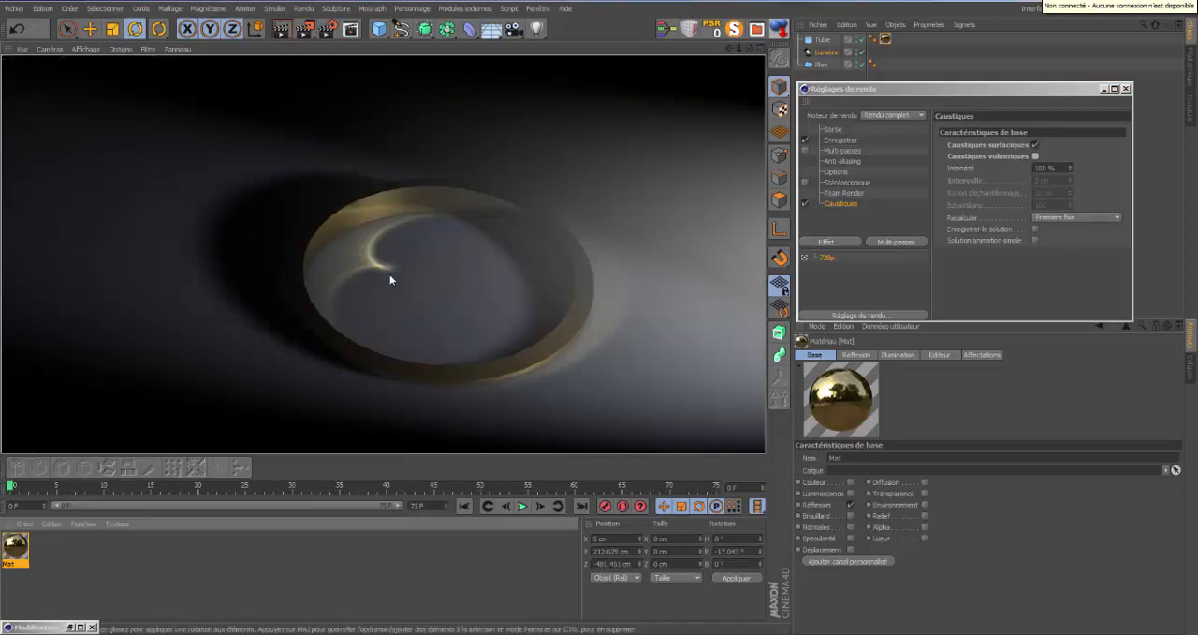
double_click(19, 550)
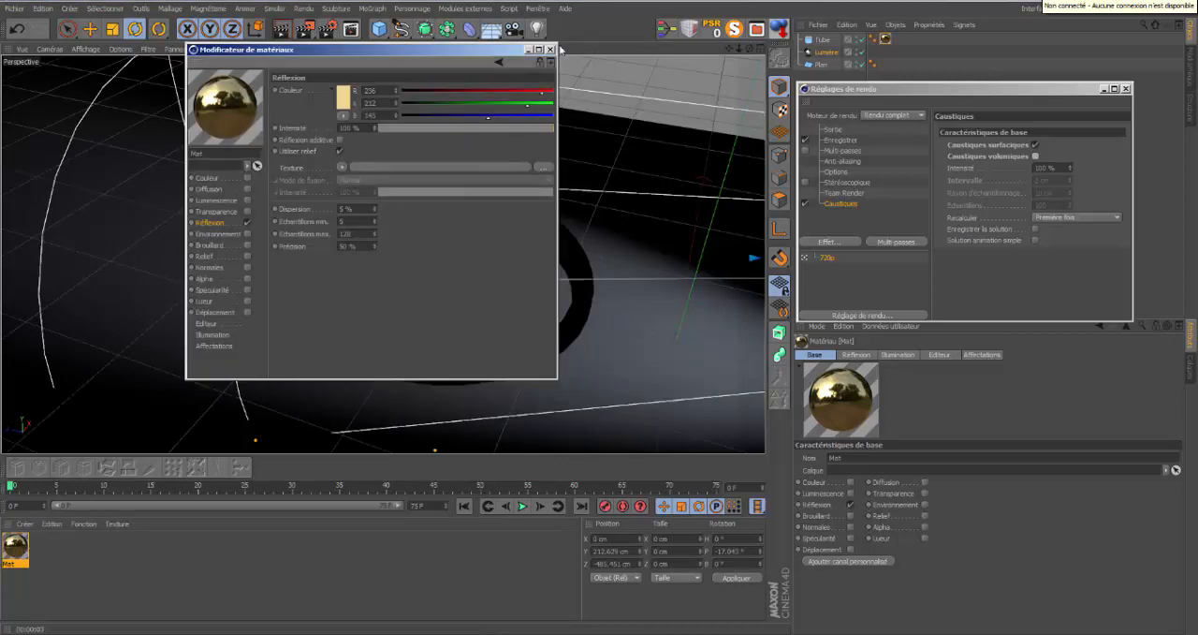
click(550, 50)
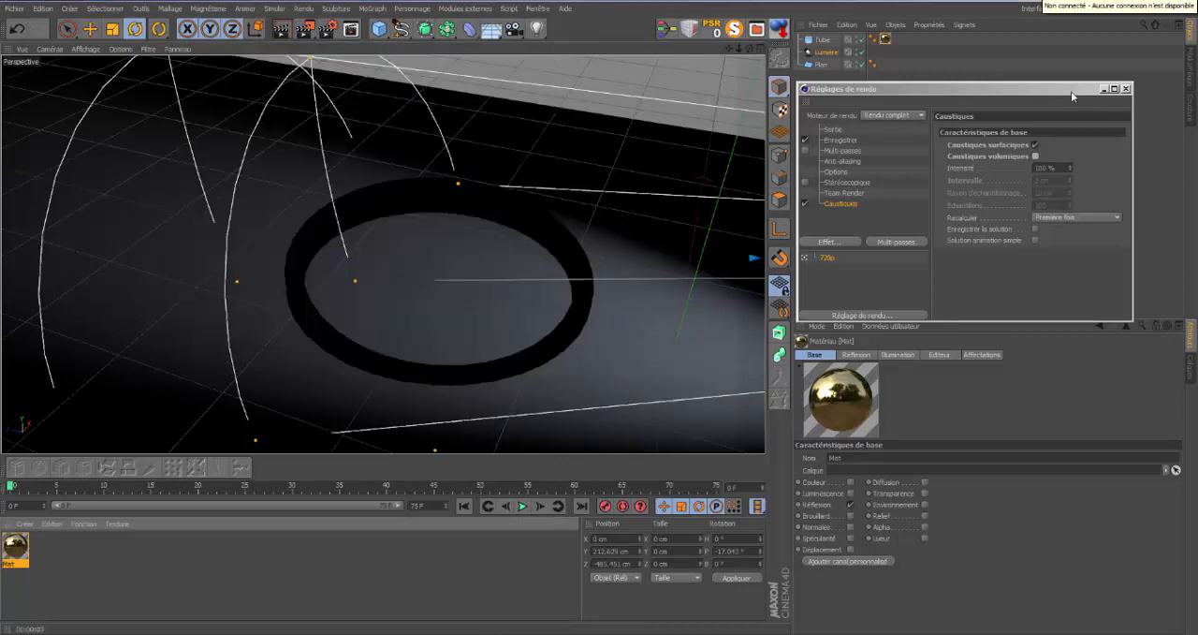
drag(1071, 90, 1084, 89)
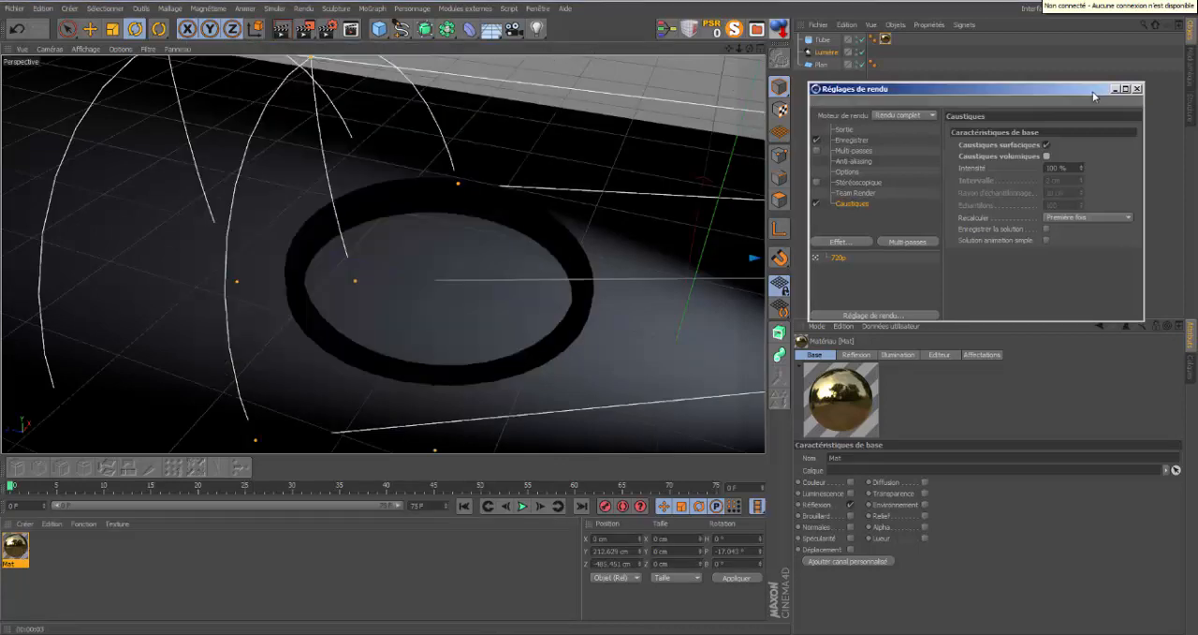
Add a Platonic solid, shrink it to about 28 cm across and place it low inside the ring near its far side.
click(379, 28)
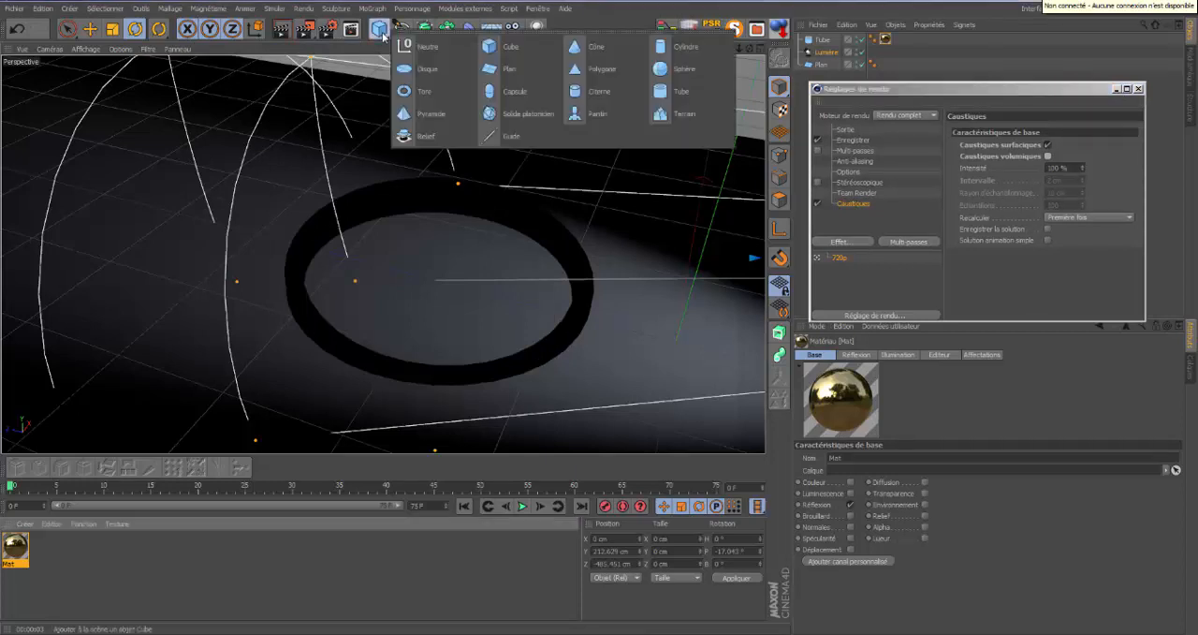
click(544, 117)
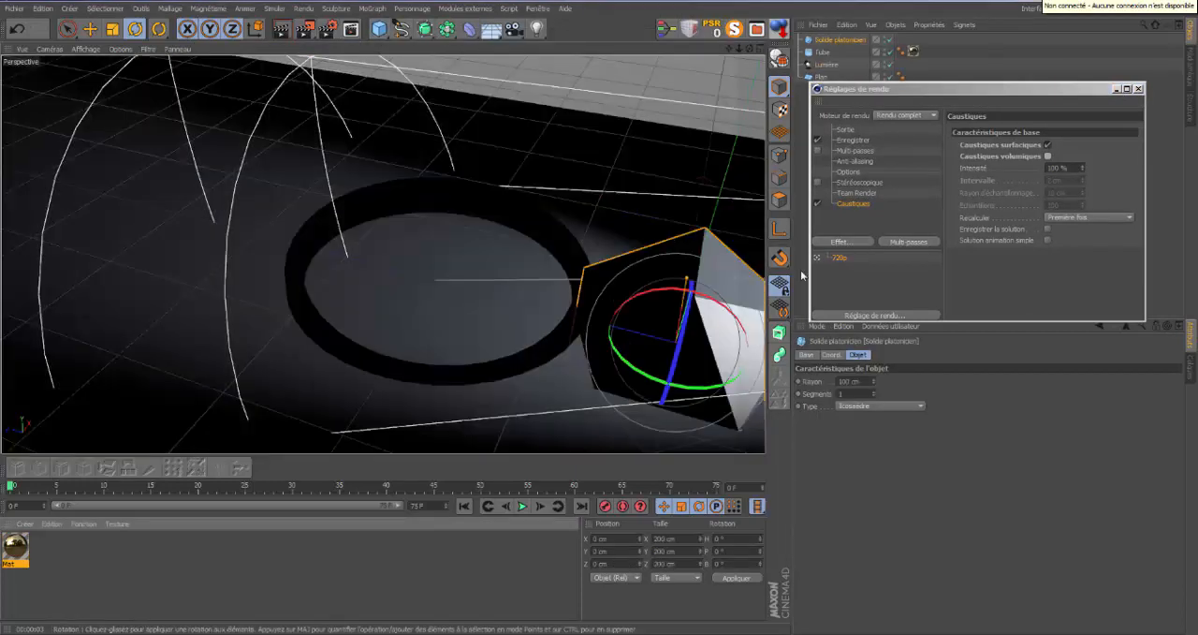
drag(872, 381, 874, 381)
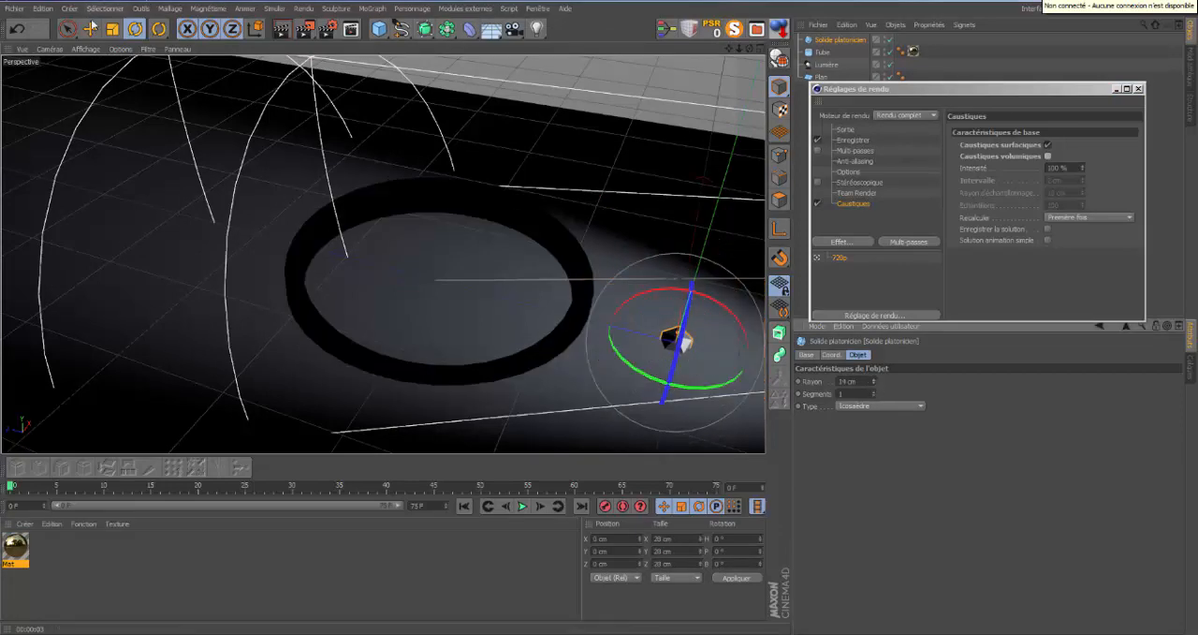
click(89, 29)
drag(703, 257, 680, 203)
drag(593, 249, 309, 188)
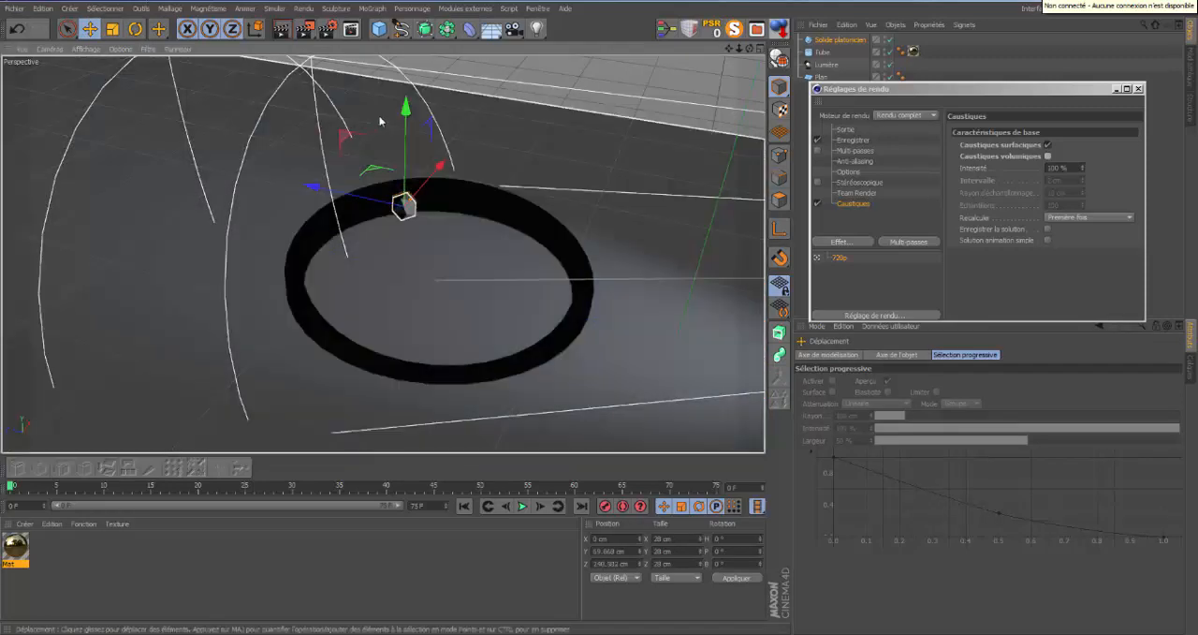
drag(409, 111, 409, 163)
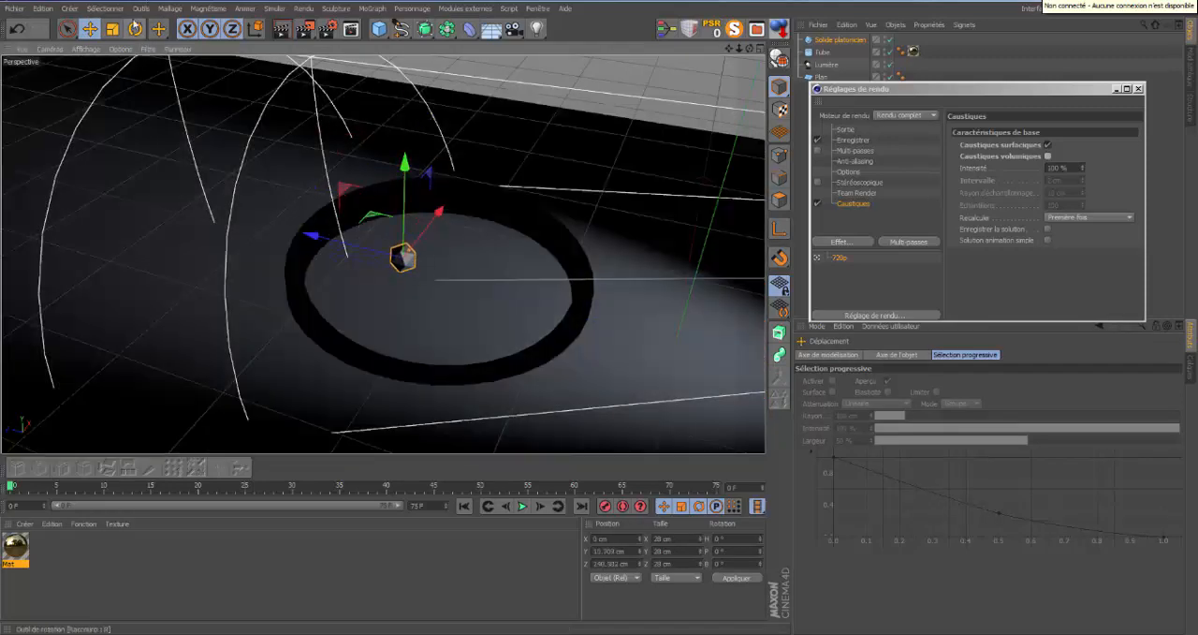
Enlarge the solid to about 42 cm, make it editable and flatten it along Z to about 18 cm.
click(120, 28)
drag(468, 236, 600, 311)
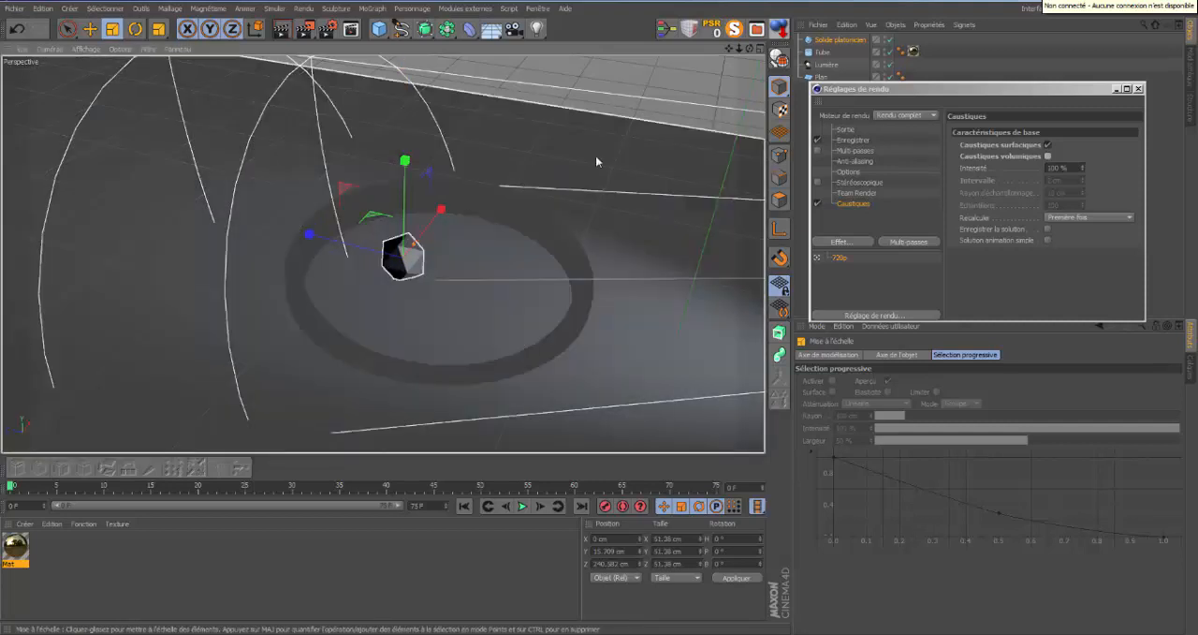
click(779, 58)
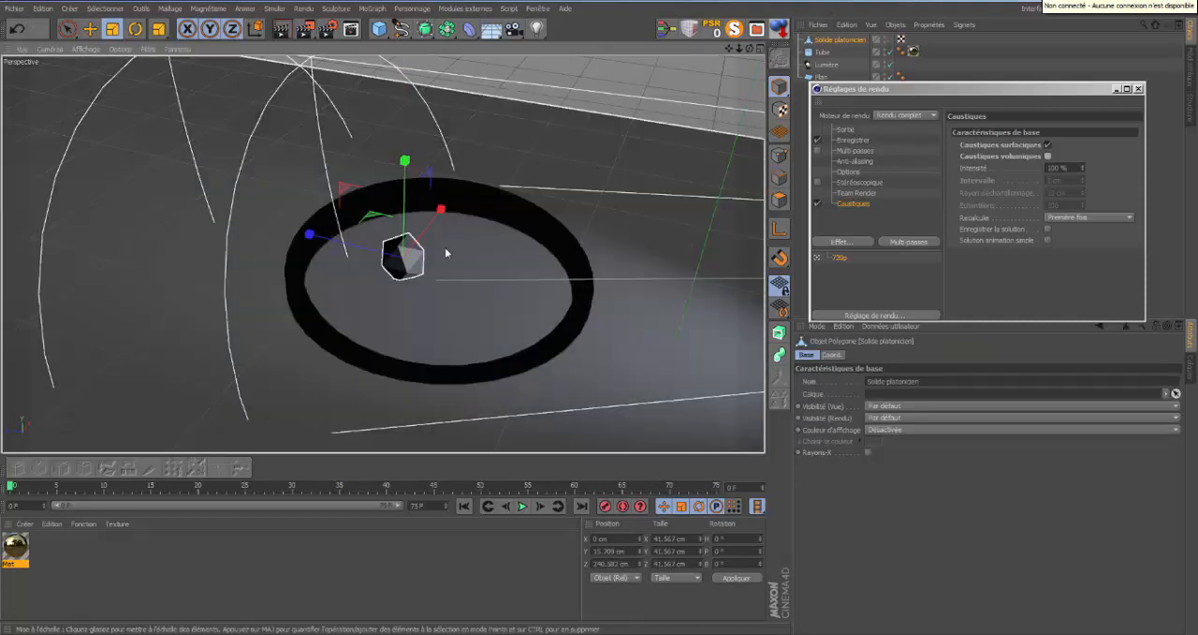
drag(311, 234, 363, 249)
Create a new material with colour and specularity disabled, and enable transparency with a refraction of 1.45.
double_click(121, 571)
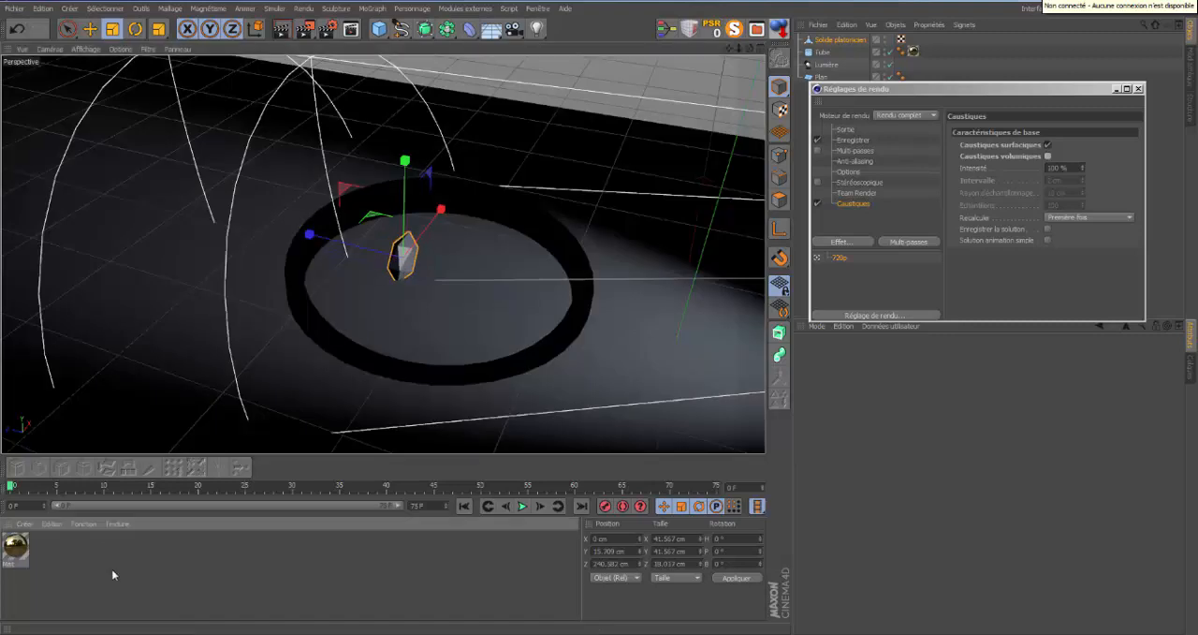
double_click(19, 550)
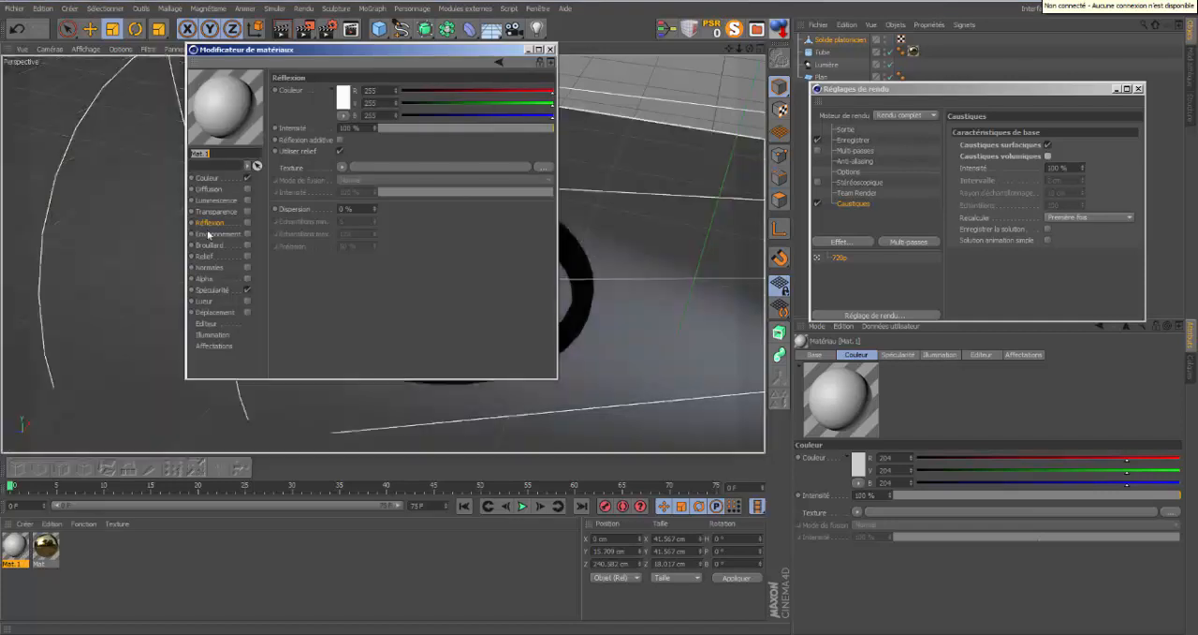
click(247, 177)
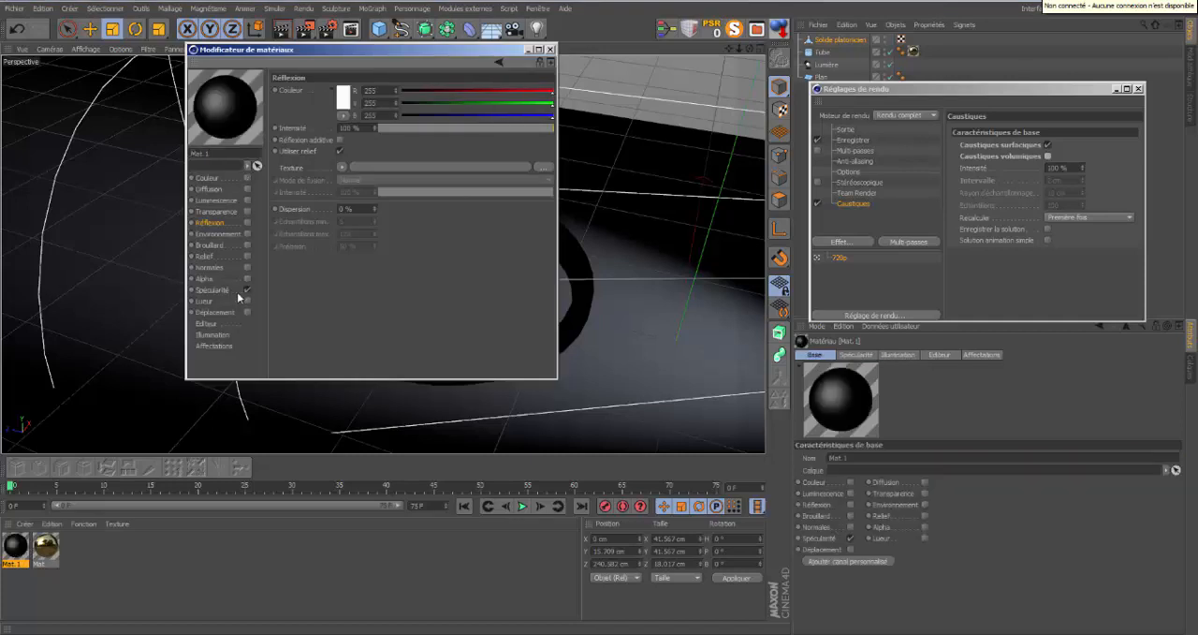
click(247, 294)
click(225, 211)
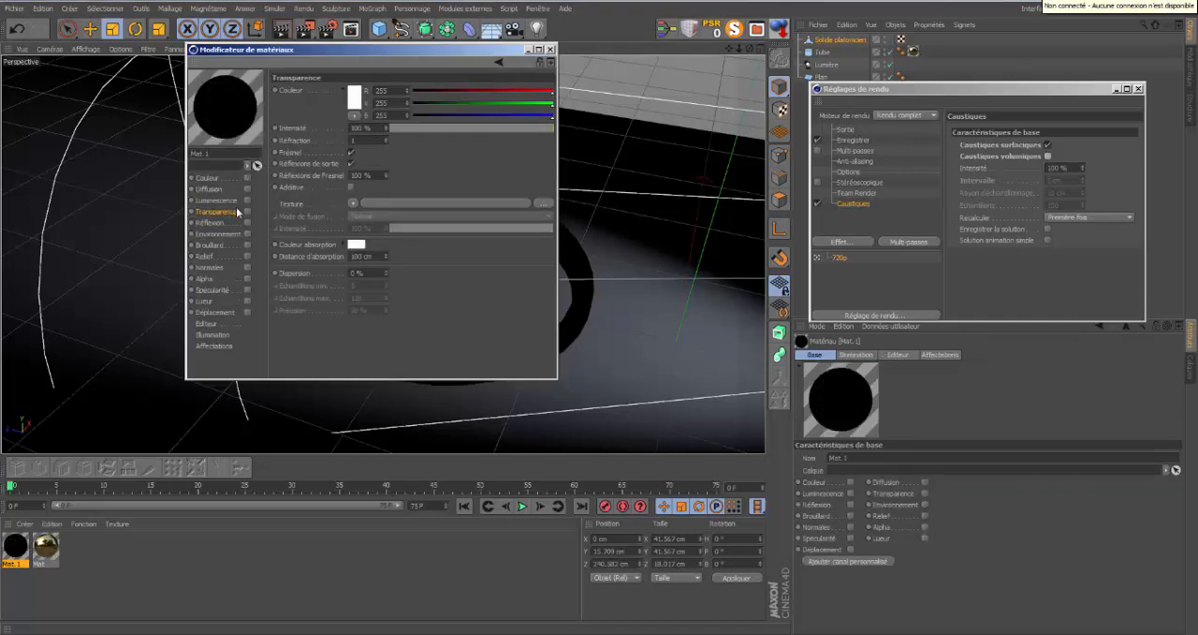
click(247, 212)
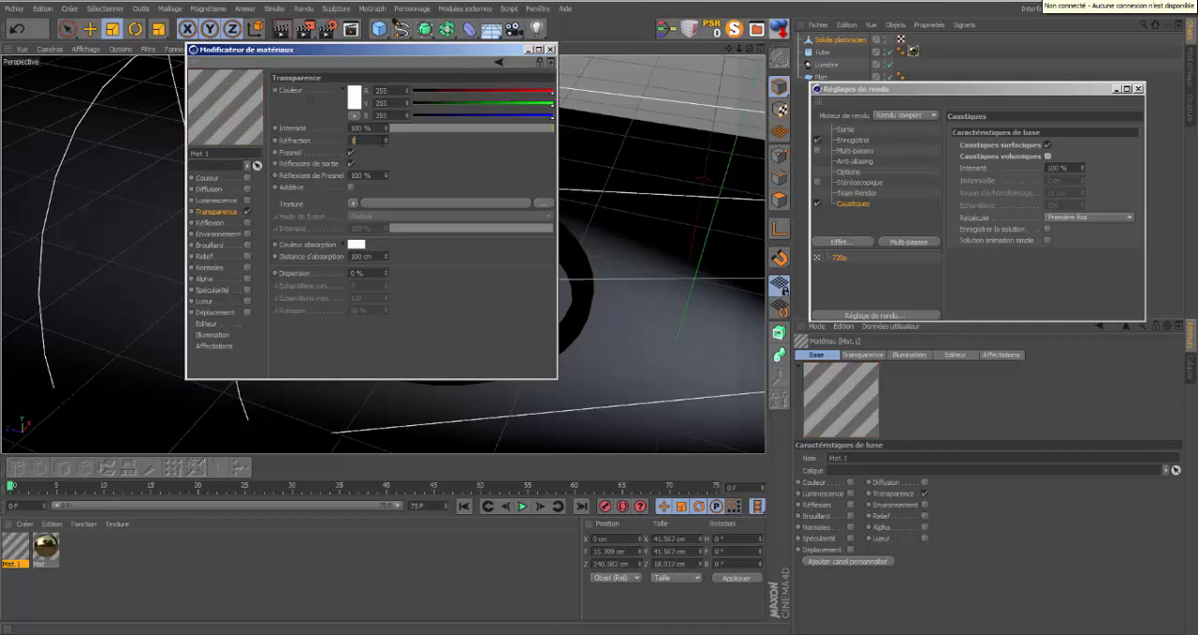
text(1.45)
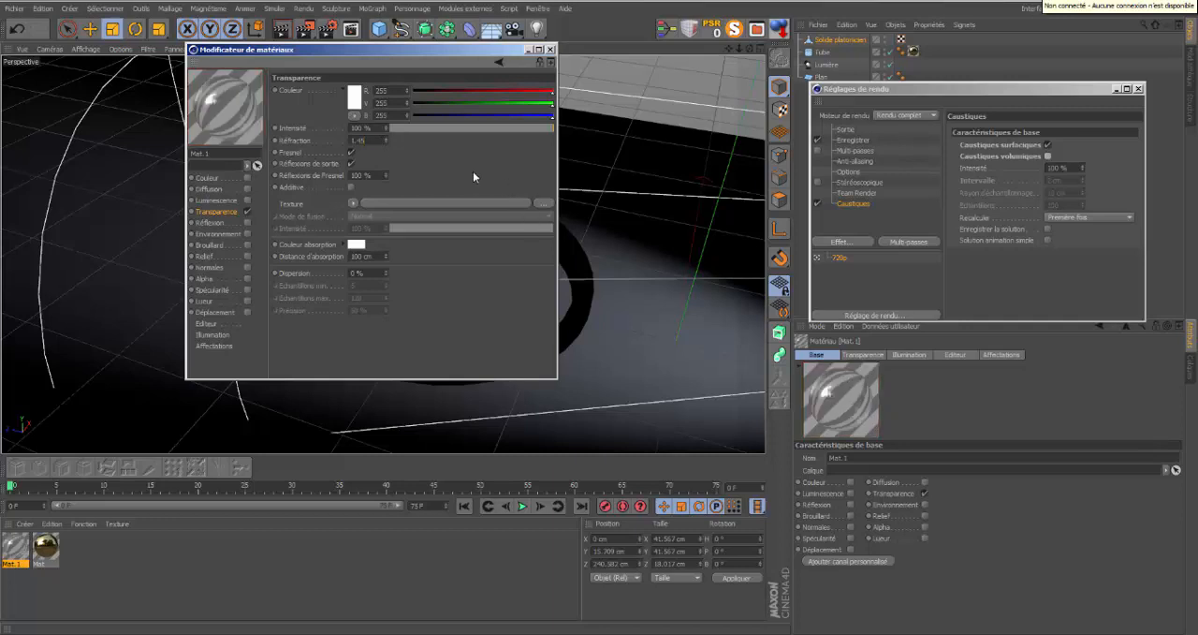
Tint the new material's transparency colour medium green with a hue of 87° and close the material editor.
click(356, 99)
click(355, 52)
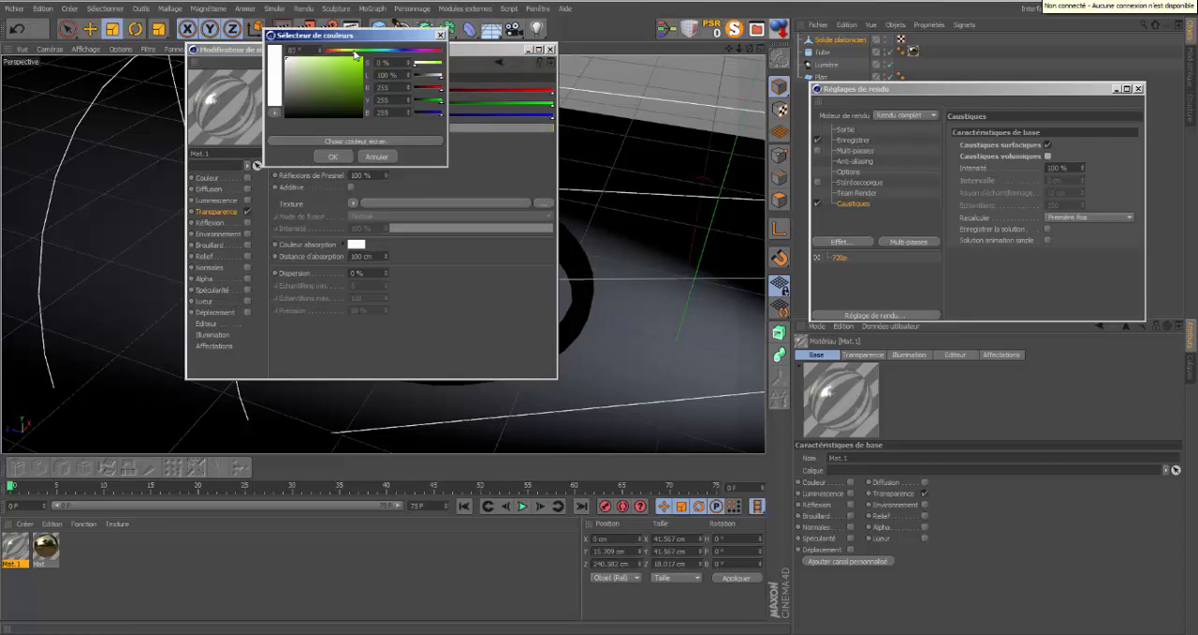
drag(340, 65, 339, 74)
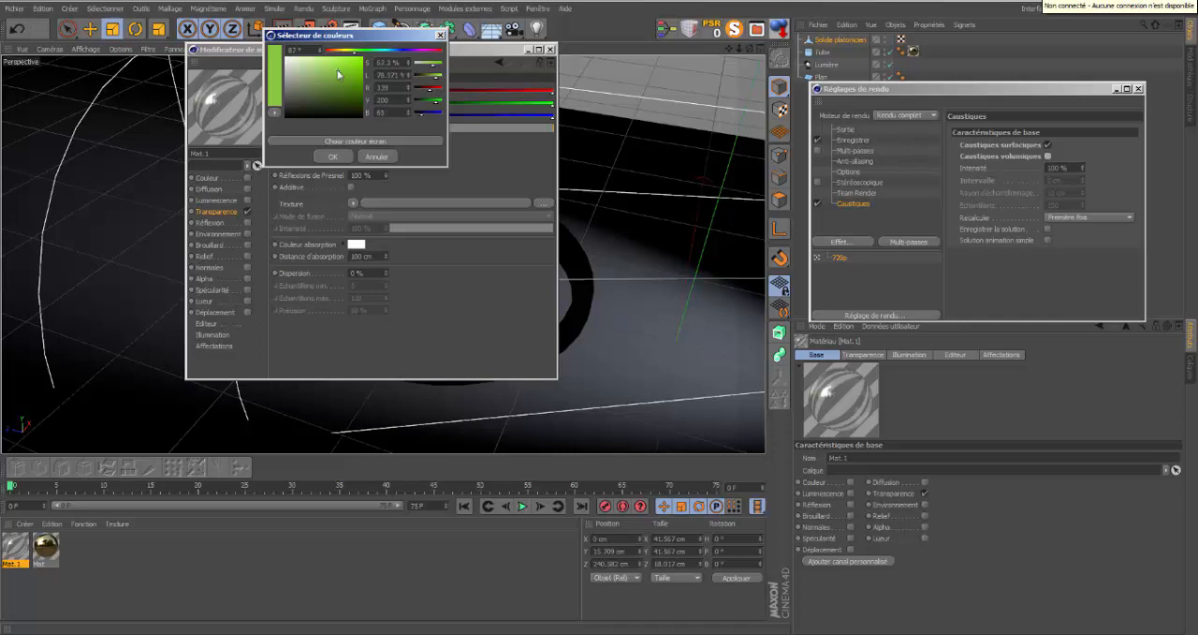
click(333, 156)
click(550, 50)
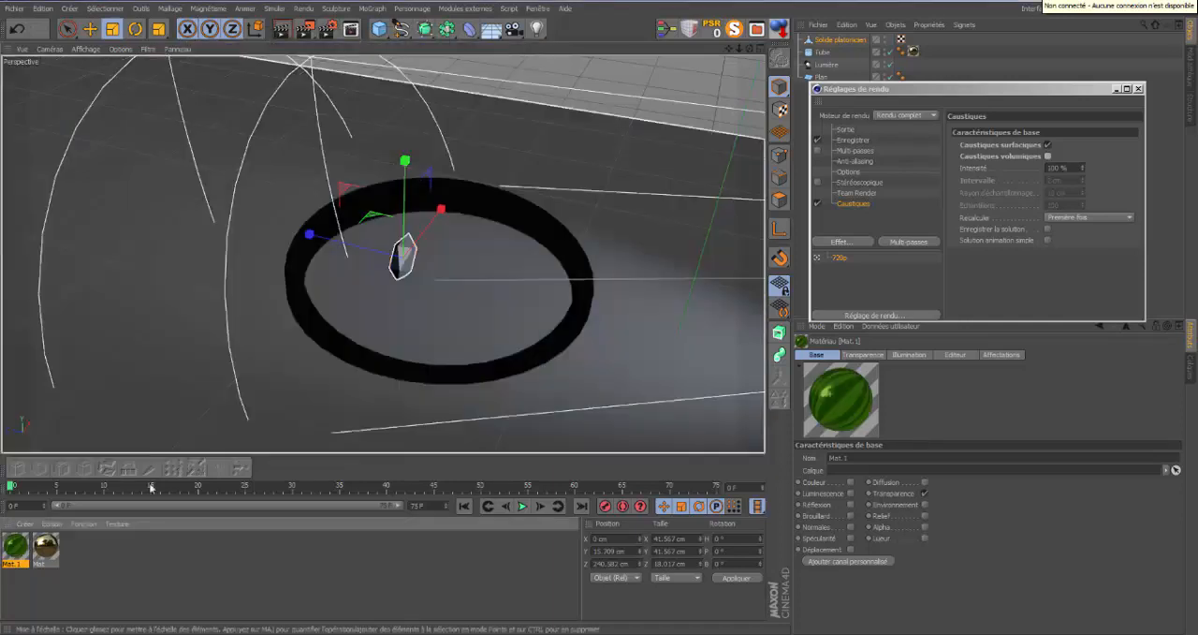
Apply the green glass material to the solid, move it slightly up and closer to the ring's inner wall, and render the view.
drag(23, 547, 847, 37)
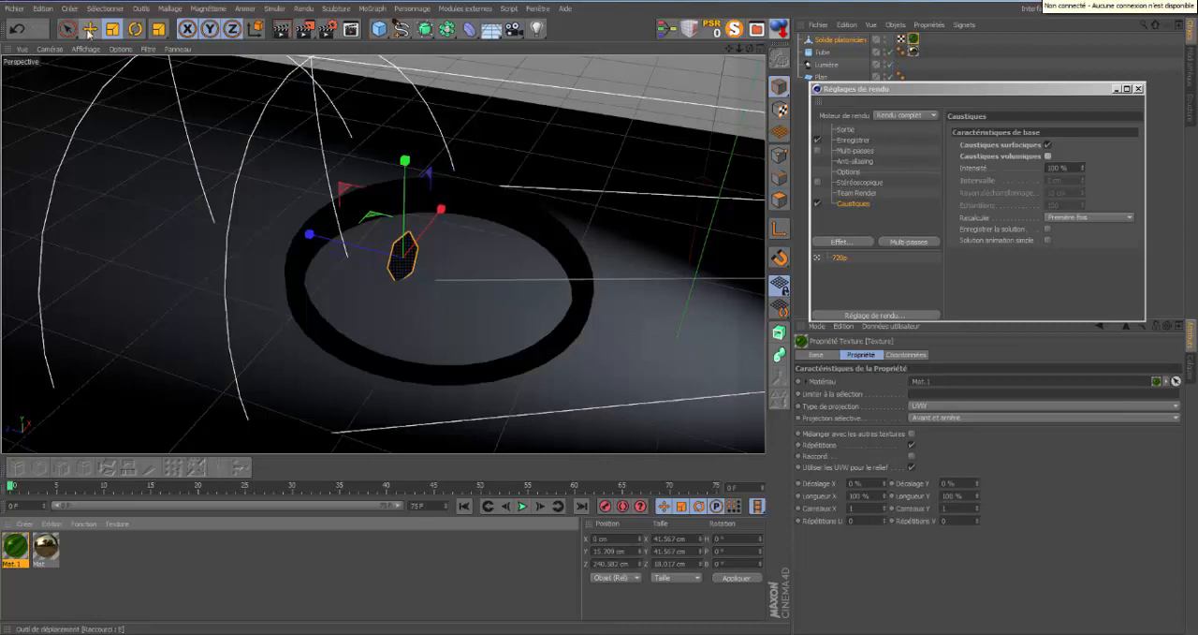
click(90, 29)
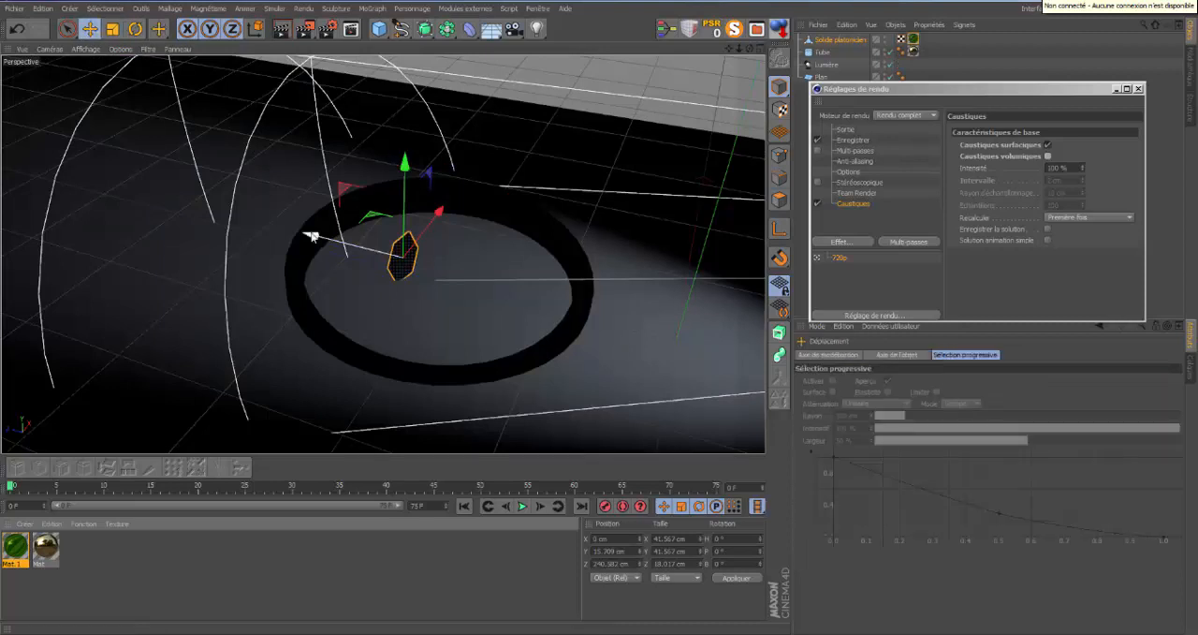
drag(313, 240, 282, 234)
drag(375, 156, 372, 150)
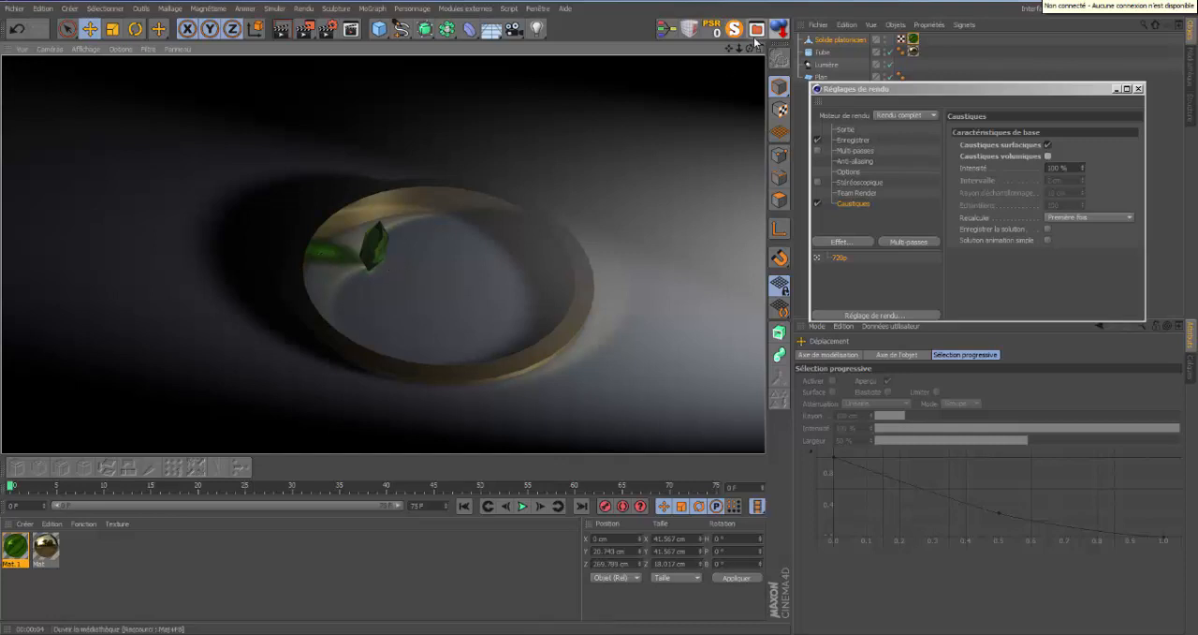
Rotate the green solid's heading by about 8° and enlarge it uniformly to about 61 cm high.
drag(750, 48, 599, 312)
drag(740, 49, 599, 312)
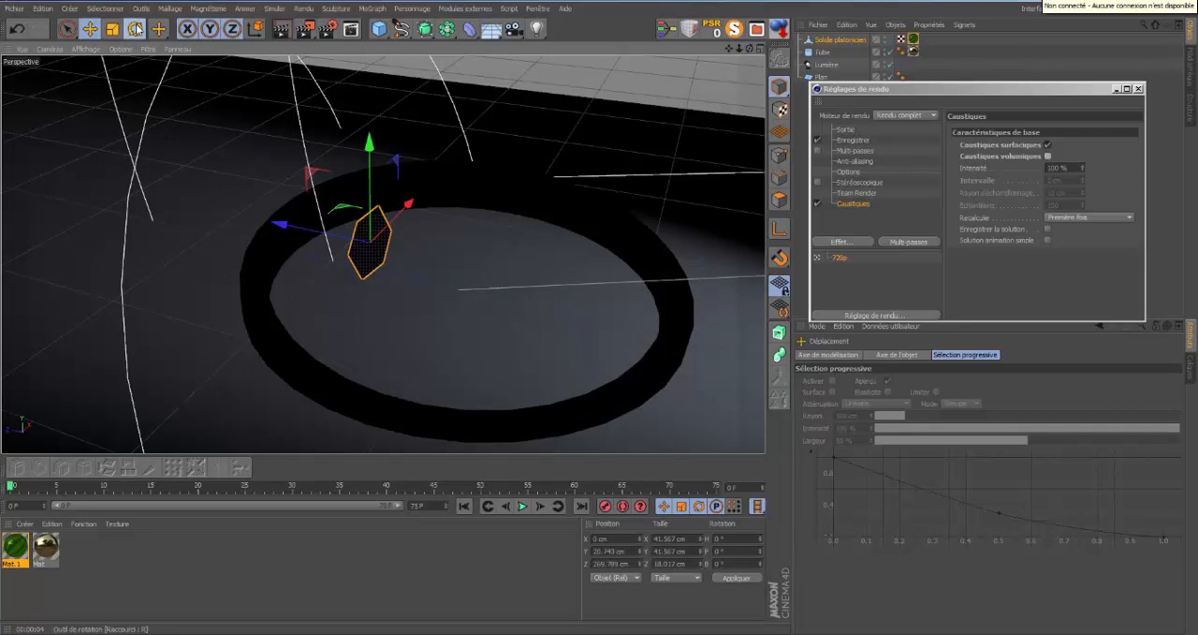
click(136, 29)
drag(316, 263, 329, 268)
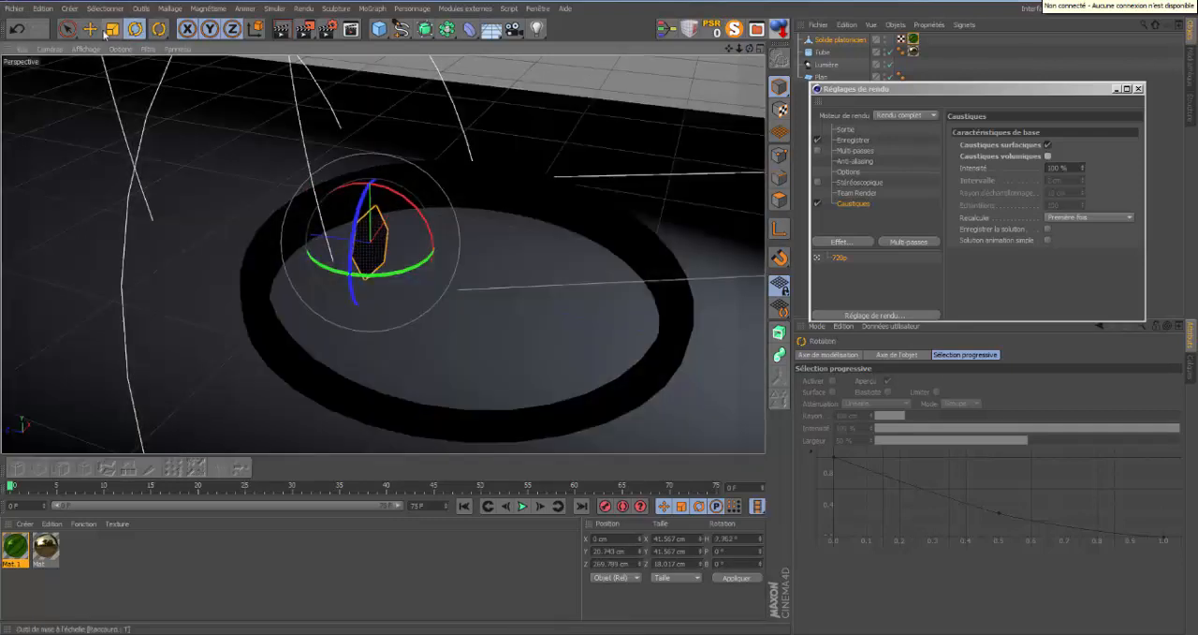
click(112, 29)
drag(452, 232, 628, 110)
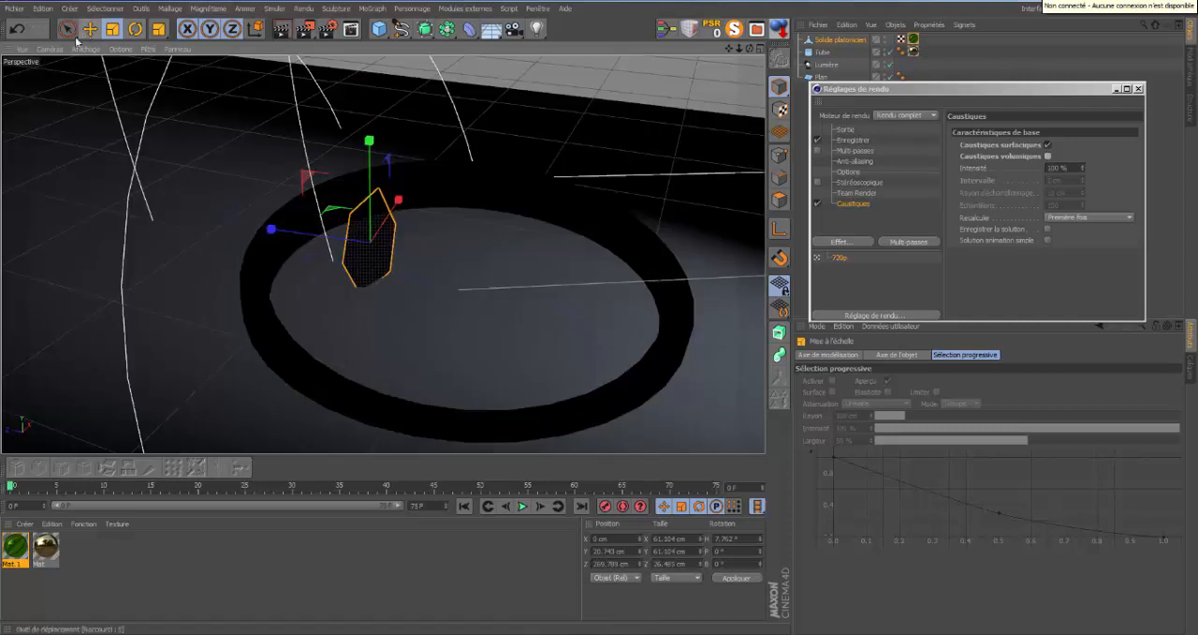
Raise the green solid to a Y position of about 32 cm and render the view.
click(90, 29)
drag(368, 143, 370, 128)
click(282, 34)
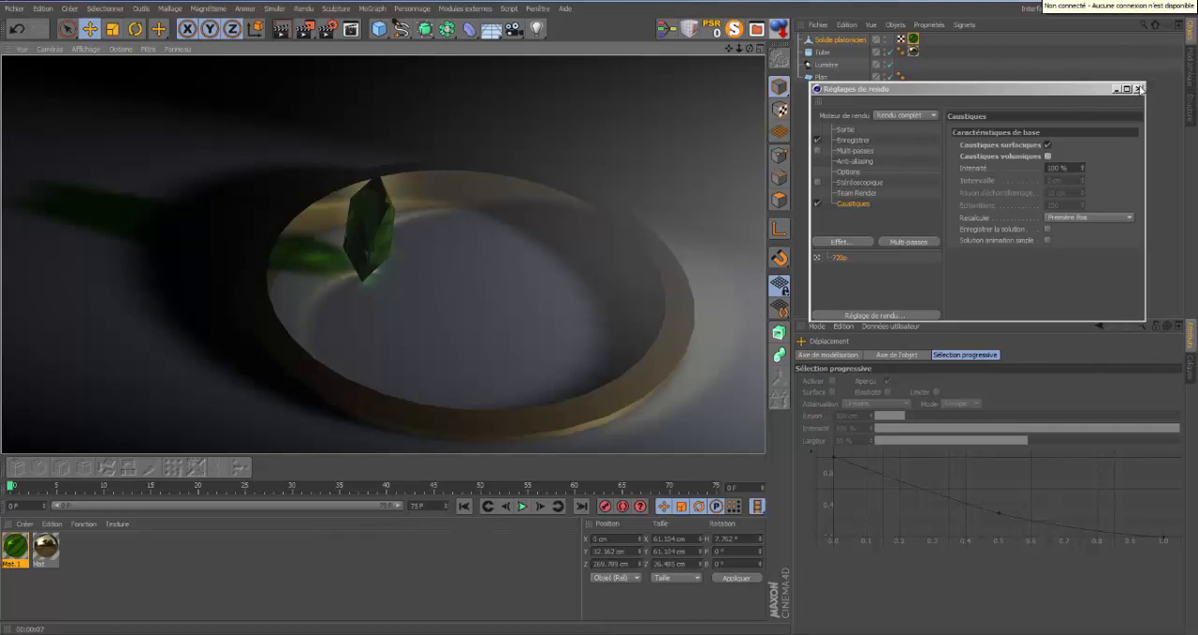
Close the render settings, set the spot light's visible light to none (Sans) and render the view.
click(1138, 89)
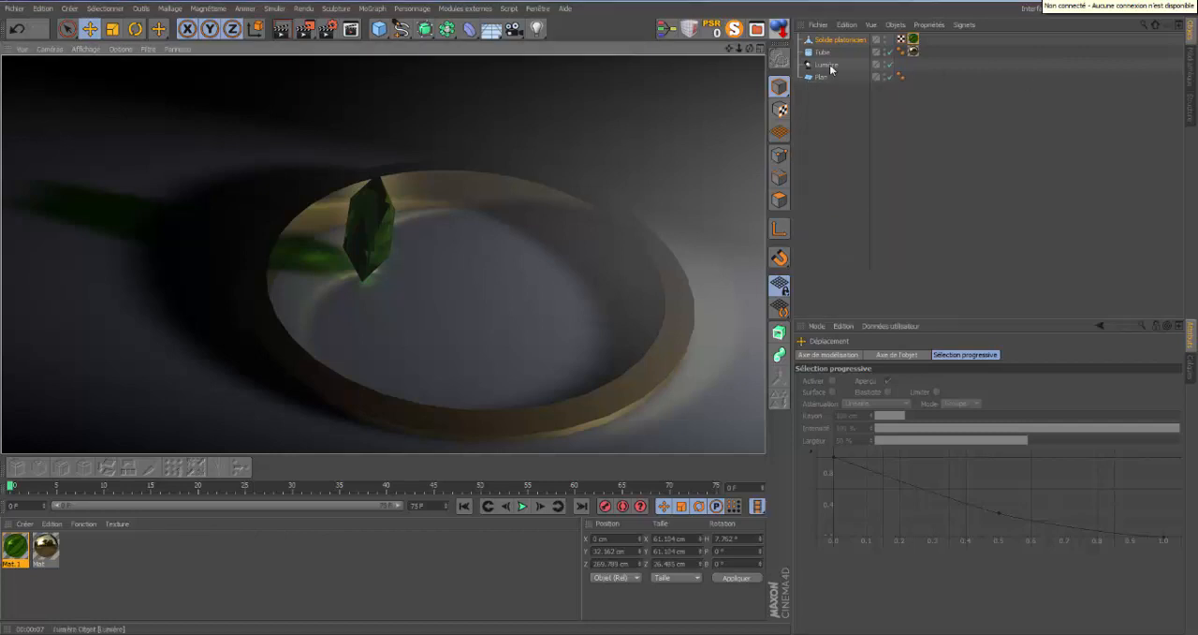
click(827, 64)
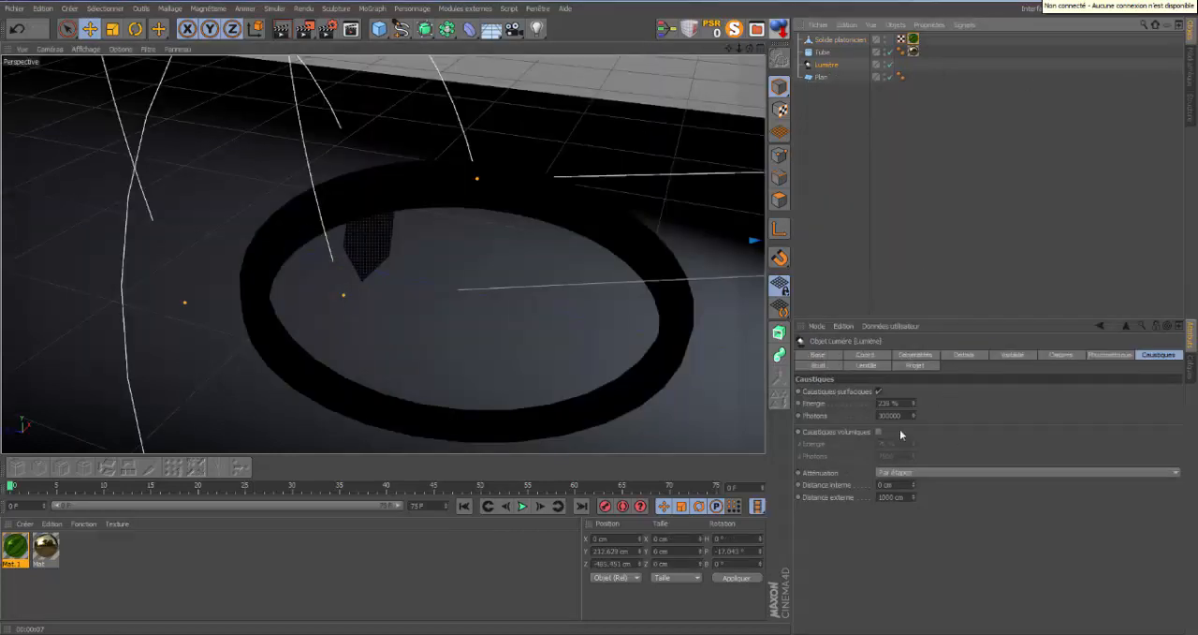
click(930, 355)
click(1169, 465)
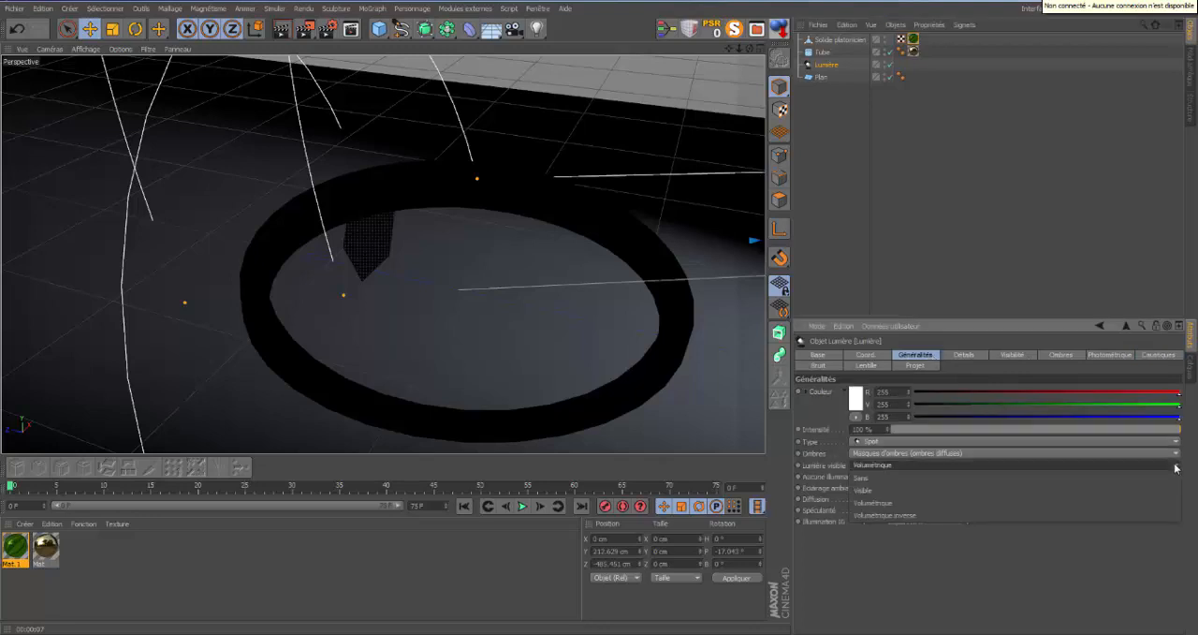
click(983, 478)
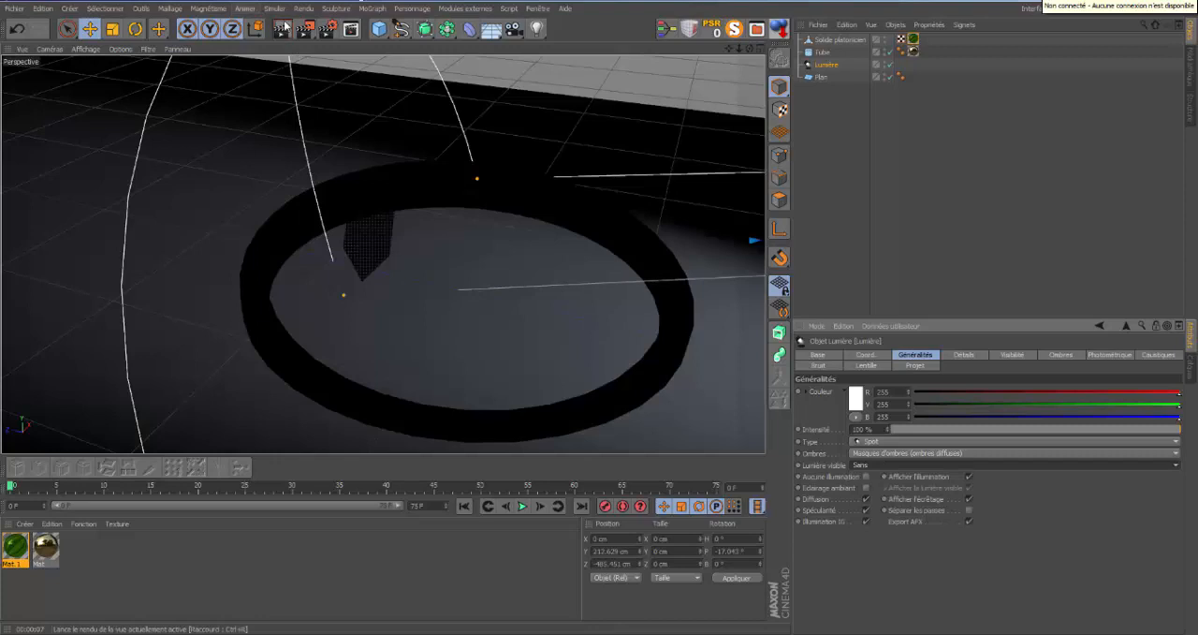
click(283, 28)
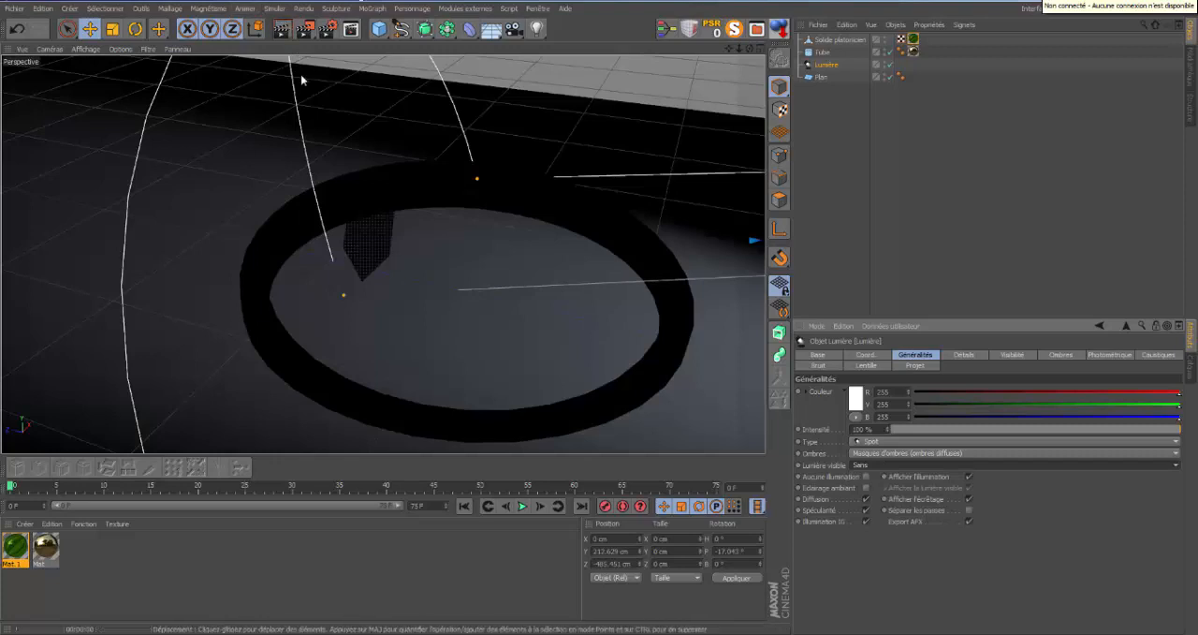